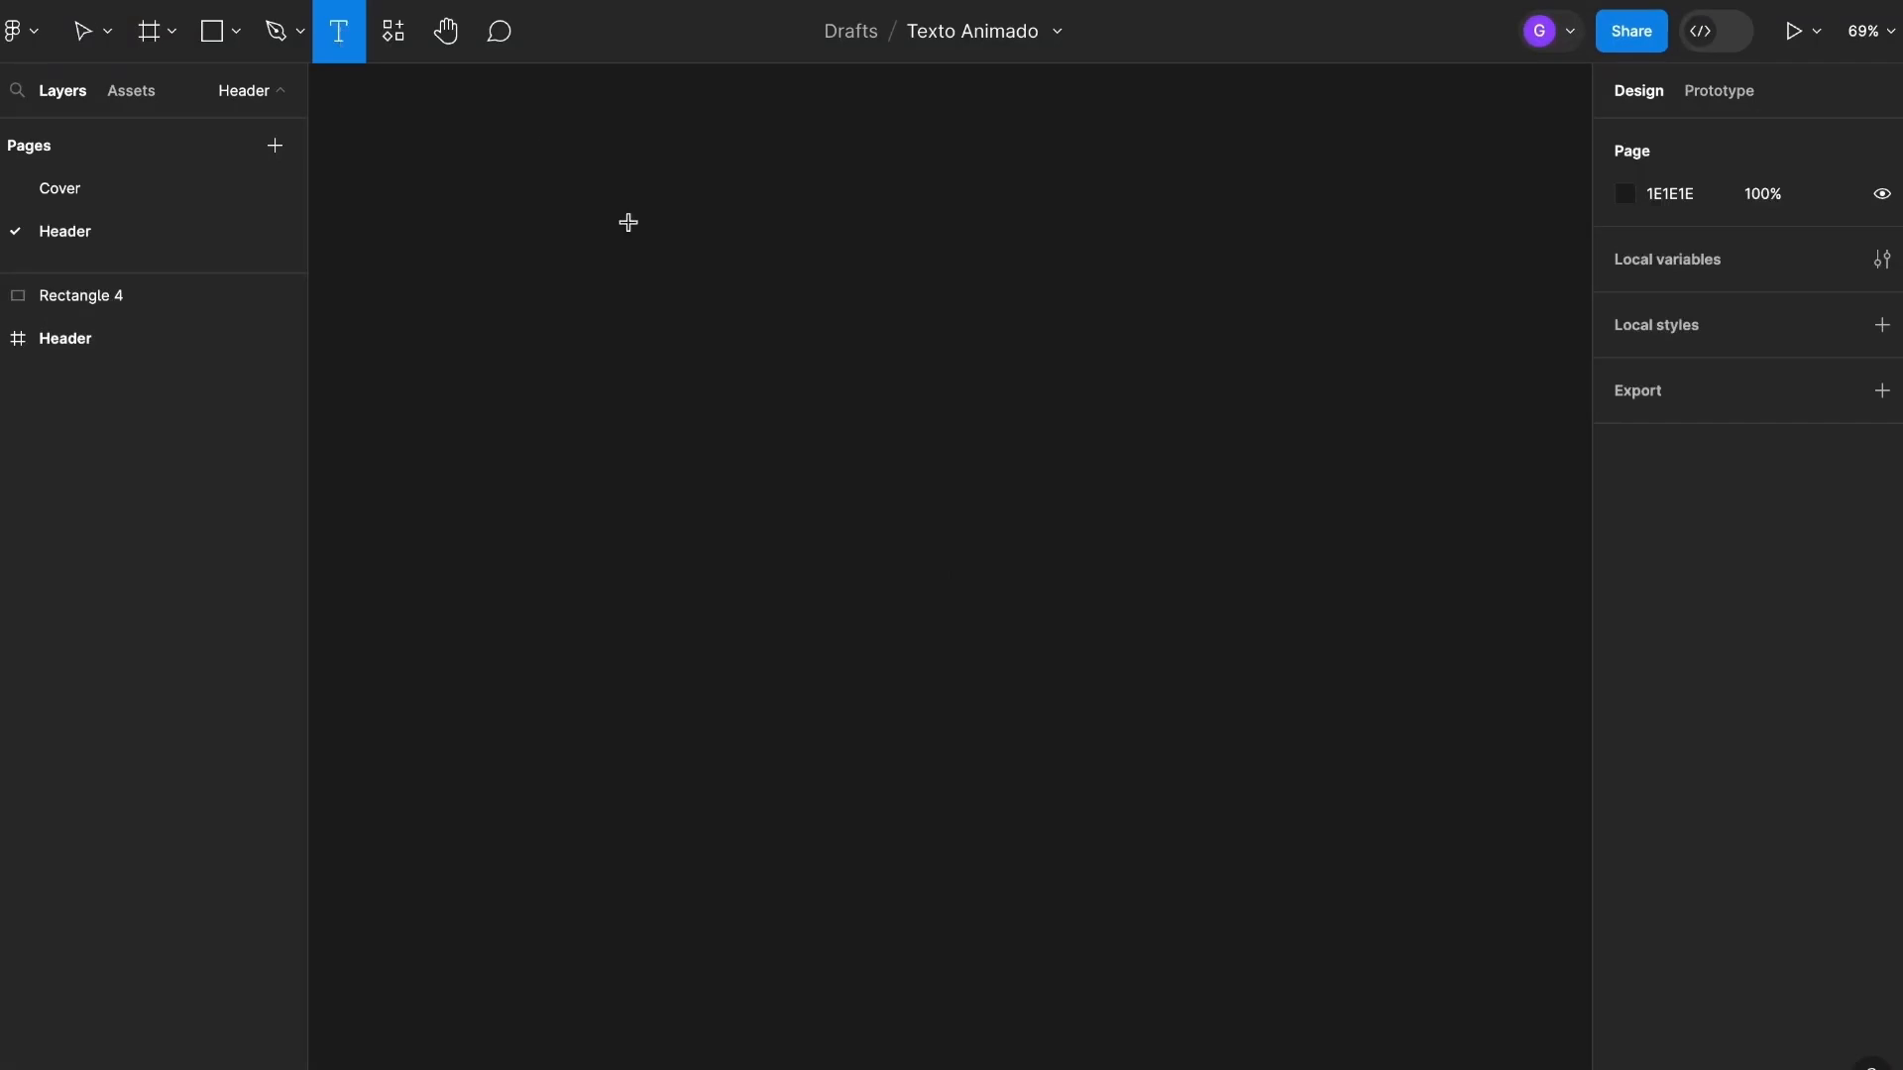
Add a two-line text reading "Aprenda a criar projetos" and "incríveis com" on the empty canvas.
left_click(711, 527)
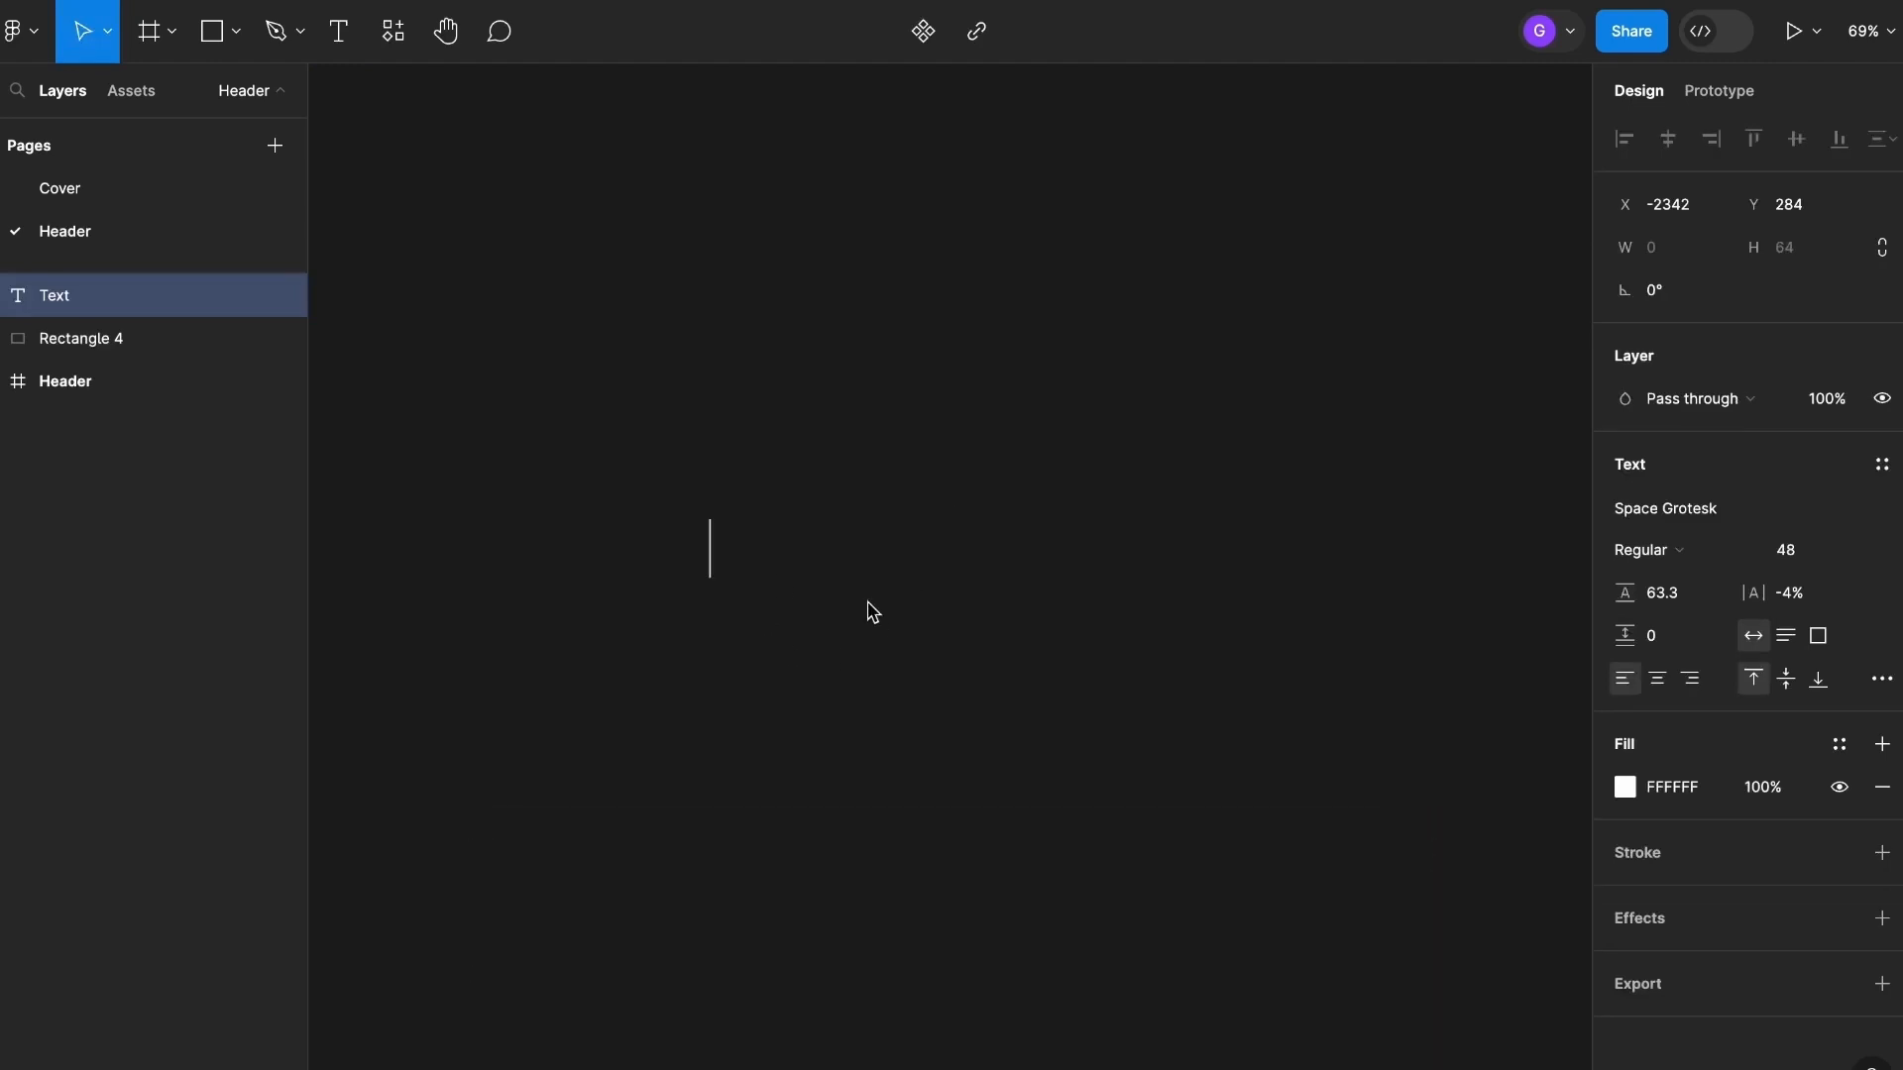
type("Aprenda a cr")
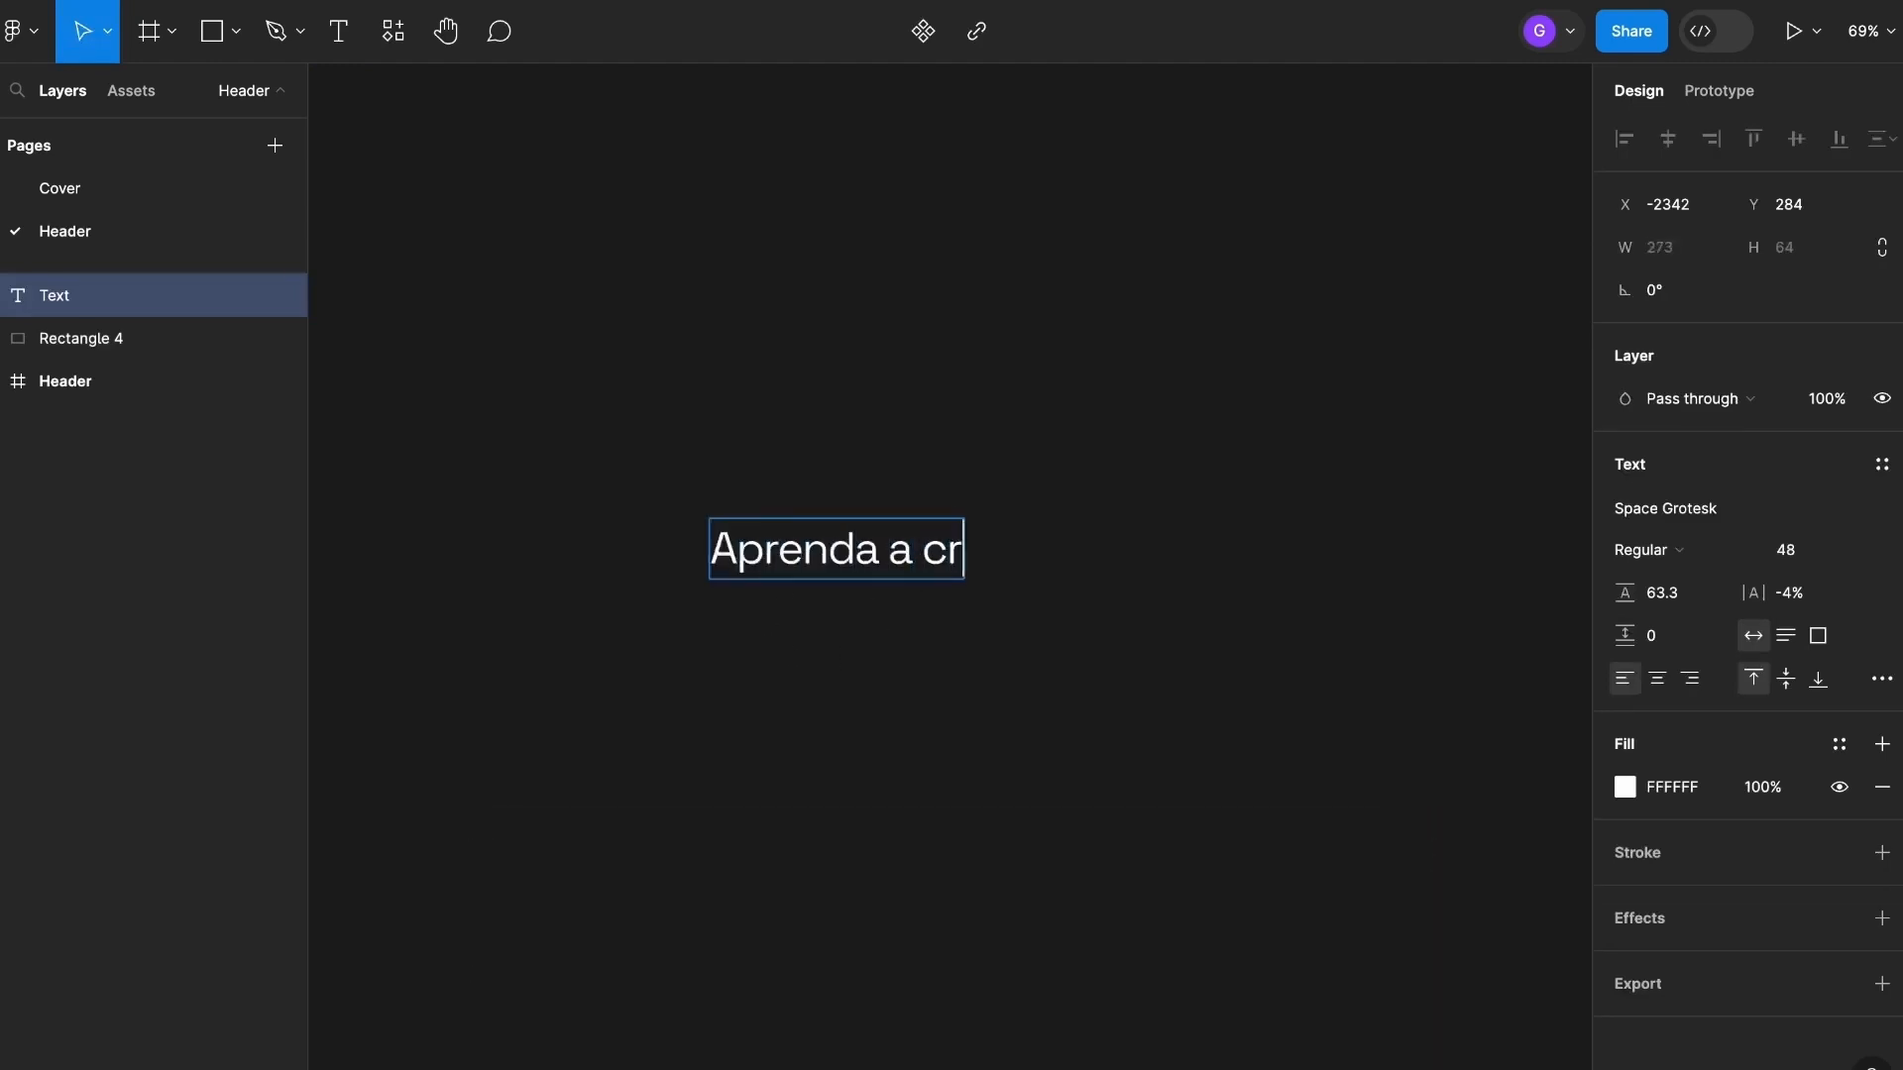
type("iar projetos")
key("Return")
type("ins")
key("BackSpace")
type("críveis com")
key("Escape")
scroll(906, 794, "up", 1)
left_click(904, 793)
scroll(832, 722, "right", 2)
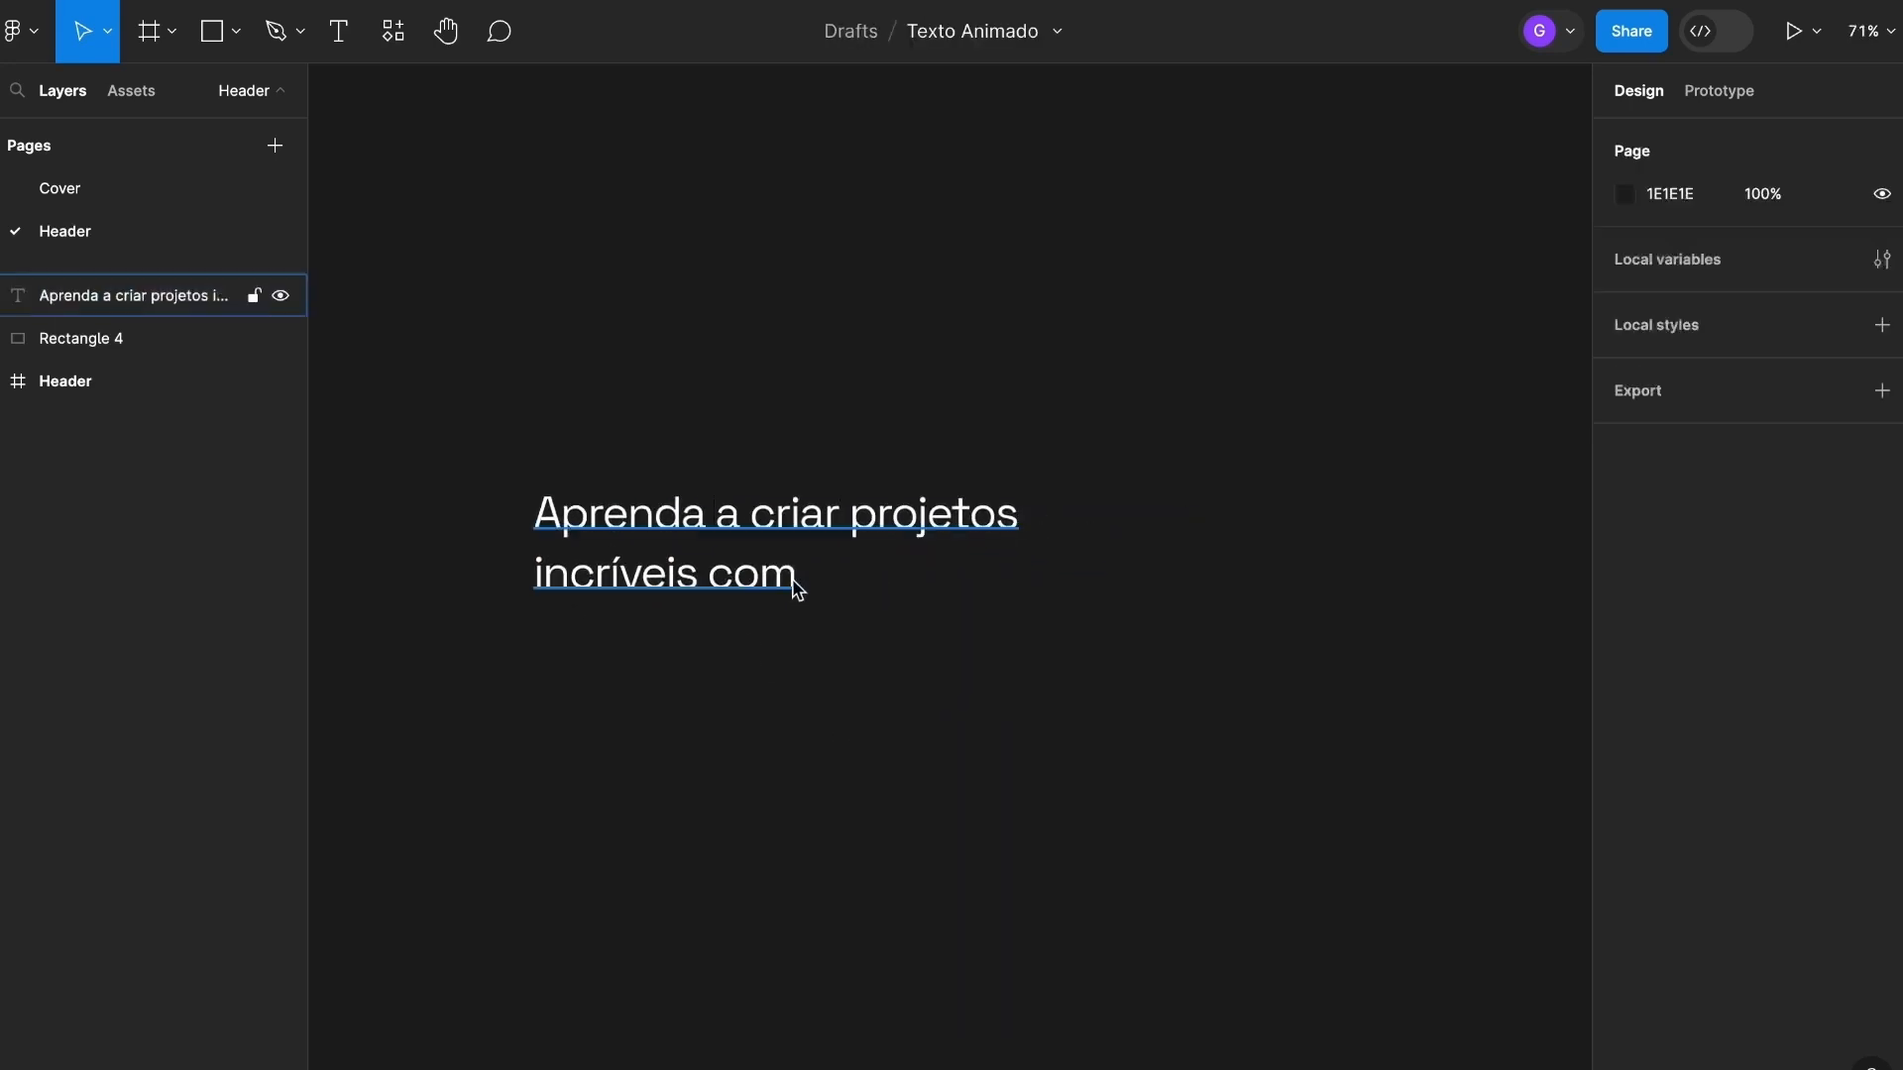
Duplicate the heading text, change the copy to "Figma" and place it below the heading's second line.
left_click(759, 581)
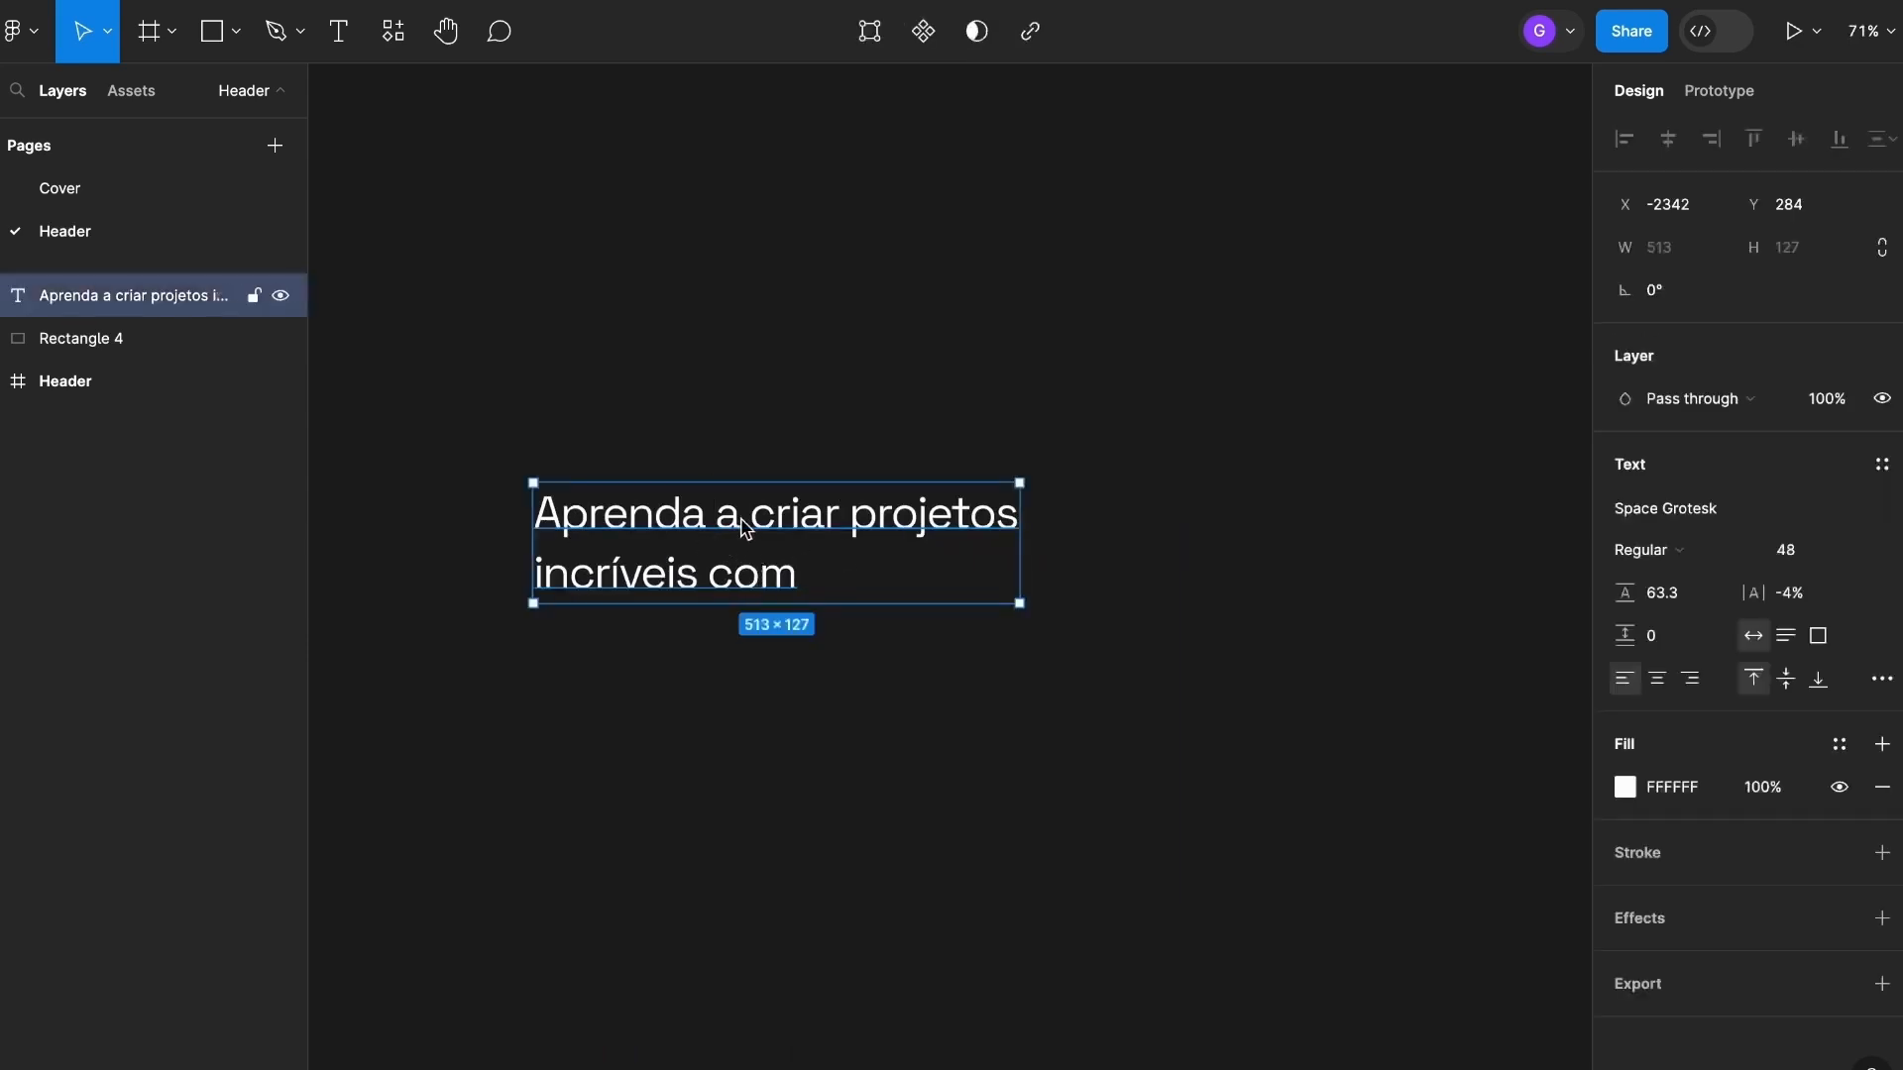
left_click_drag(629, 527, 1145, 527)
scroll(1150, 539, "right", 2)
double_click(1149, 538)
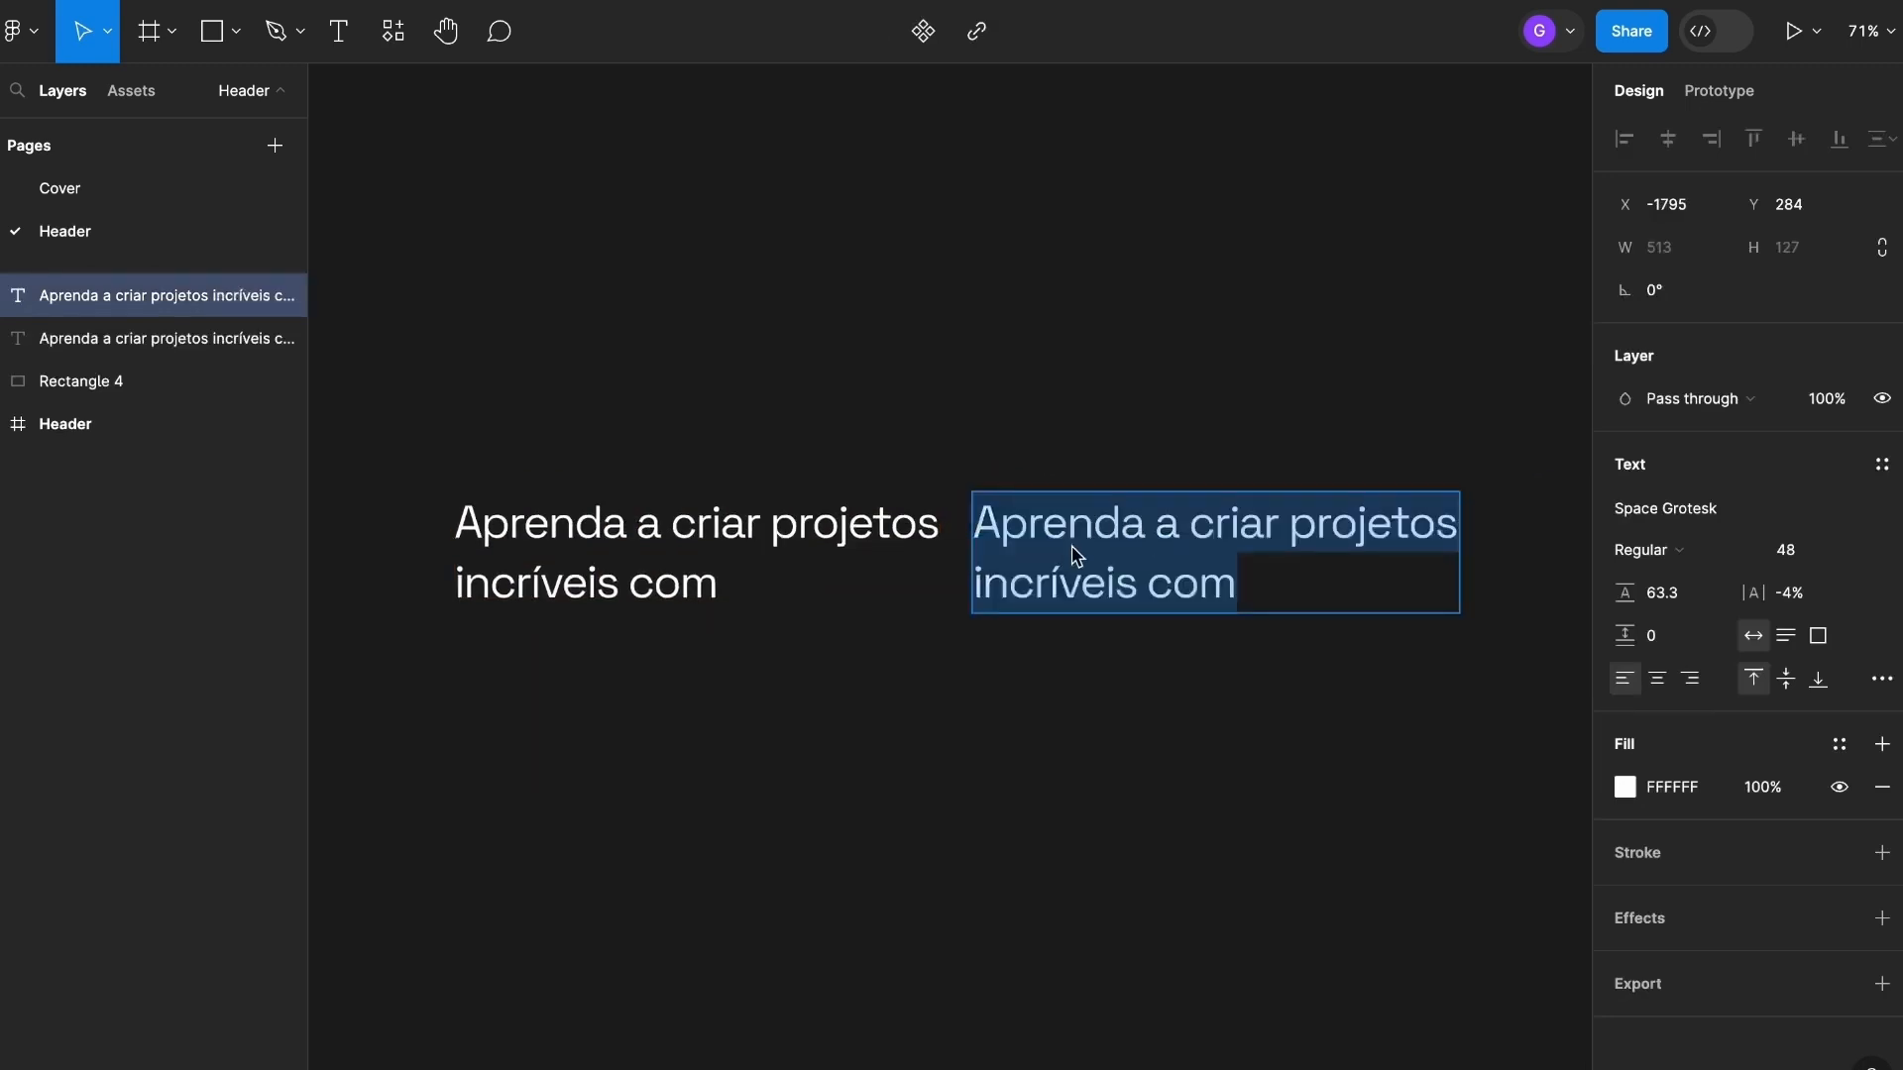
type("Figma")
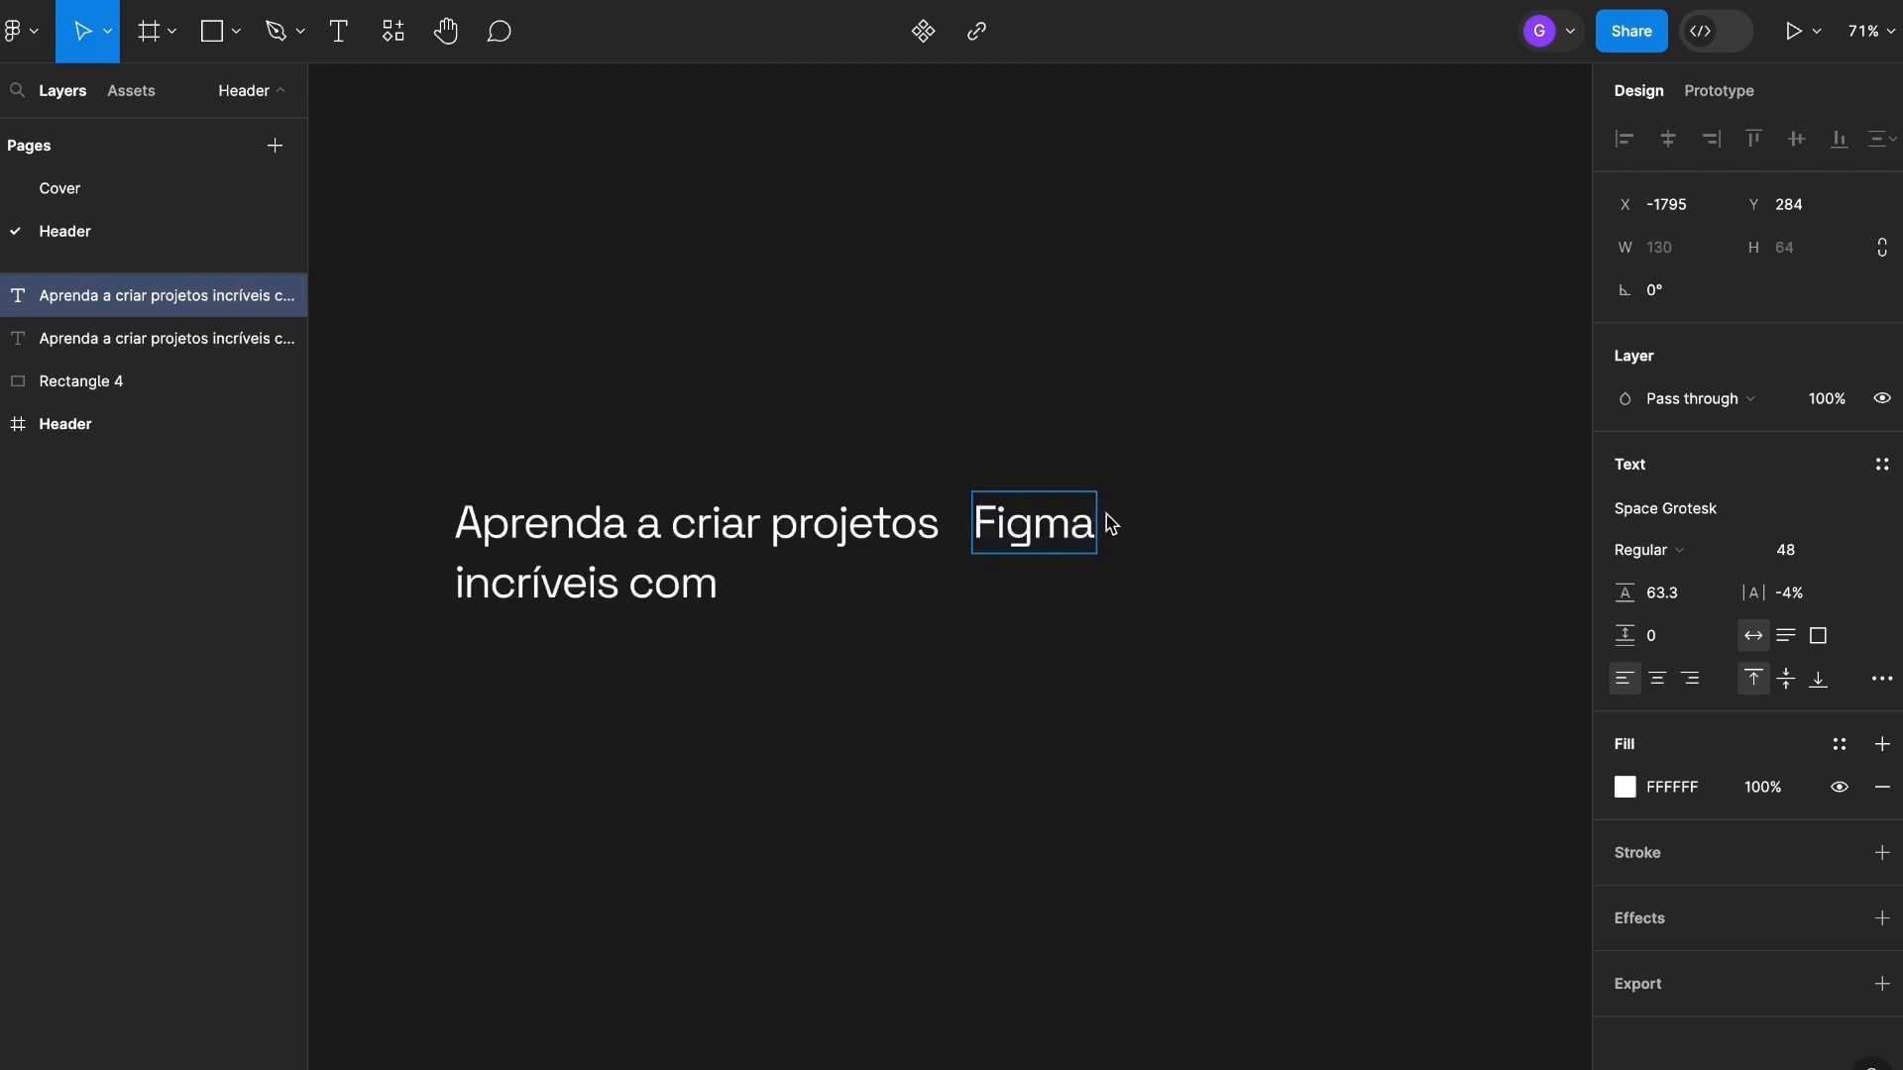
key("Escape")
left_click_drag(1028, 515, 845, 656)
Set the font weight of the "Figma" text to Bold.
scroll(821, 676, "up", 3)
scroll(1185, 645, "up", 2)
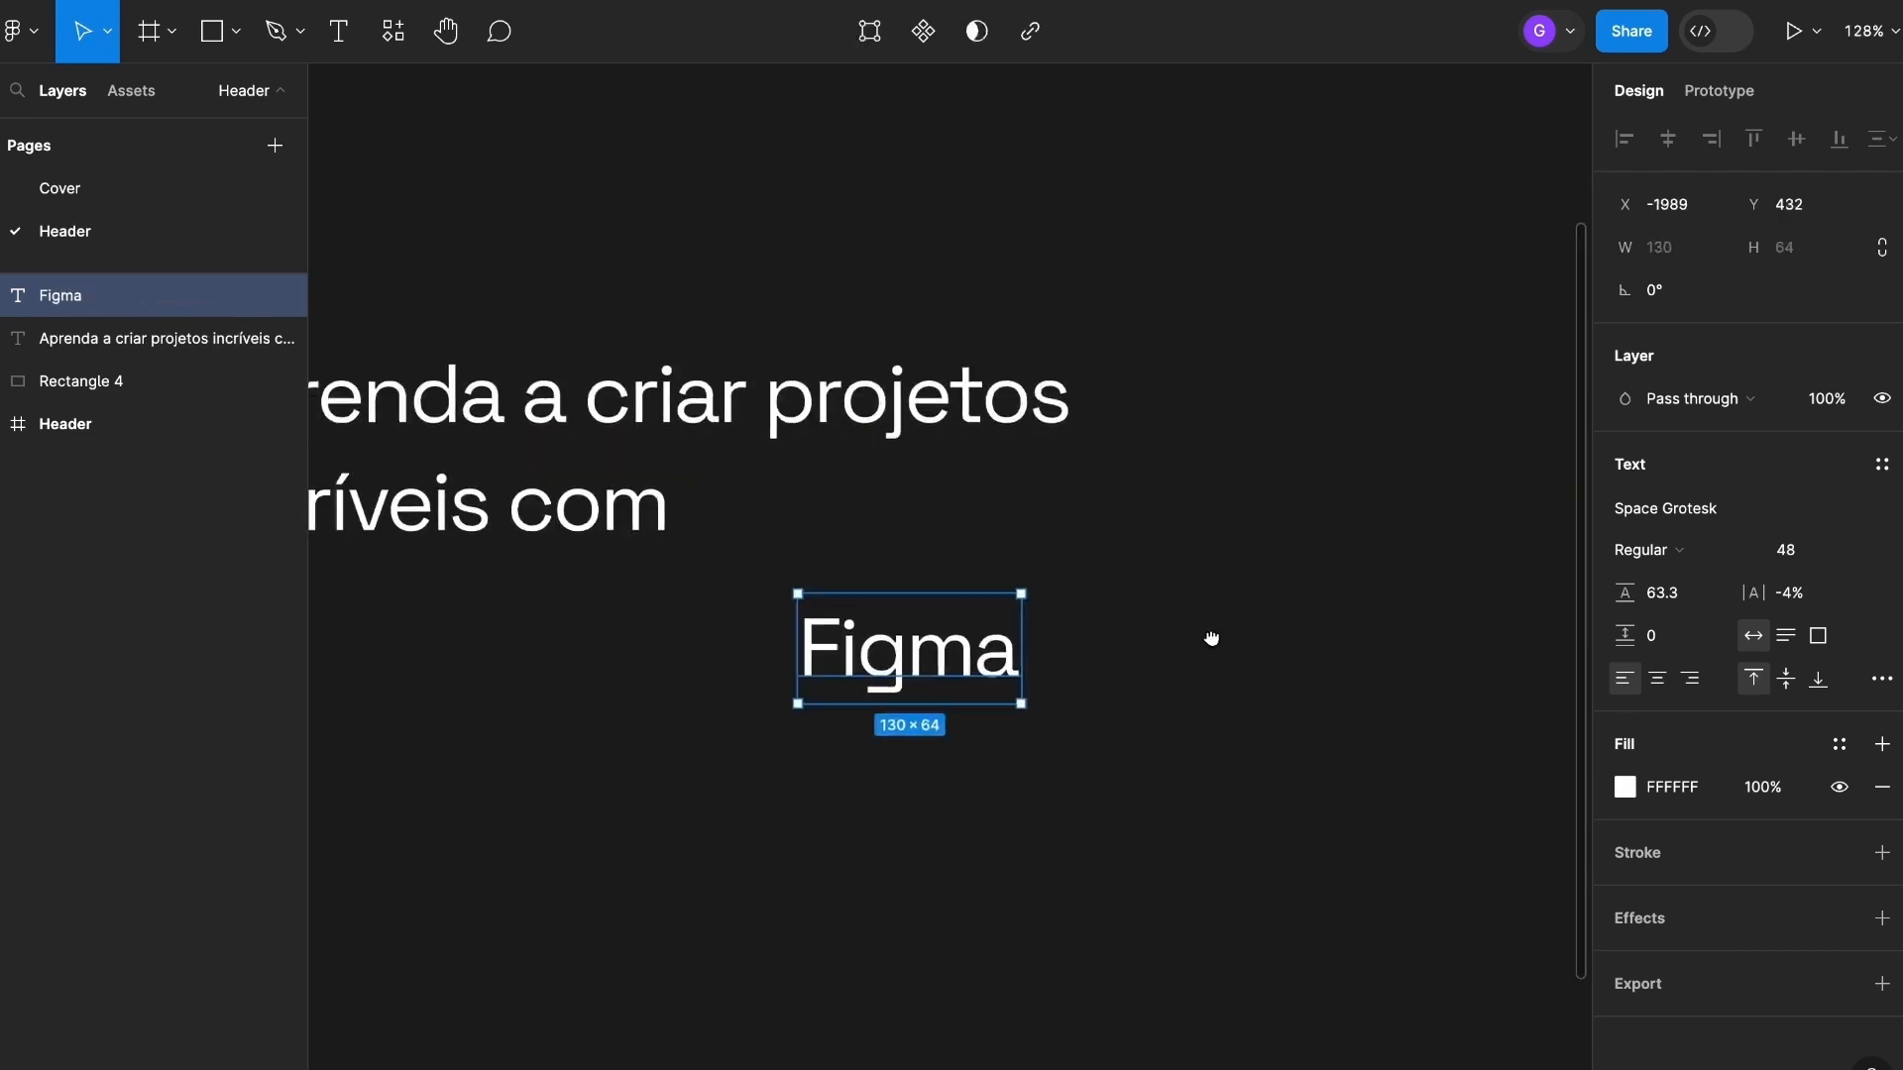
left_click(1667, 556)
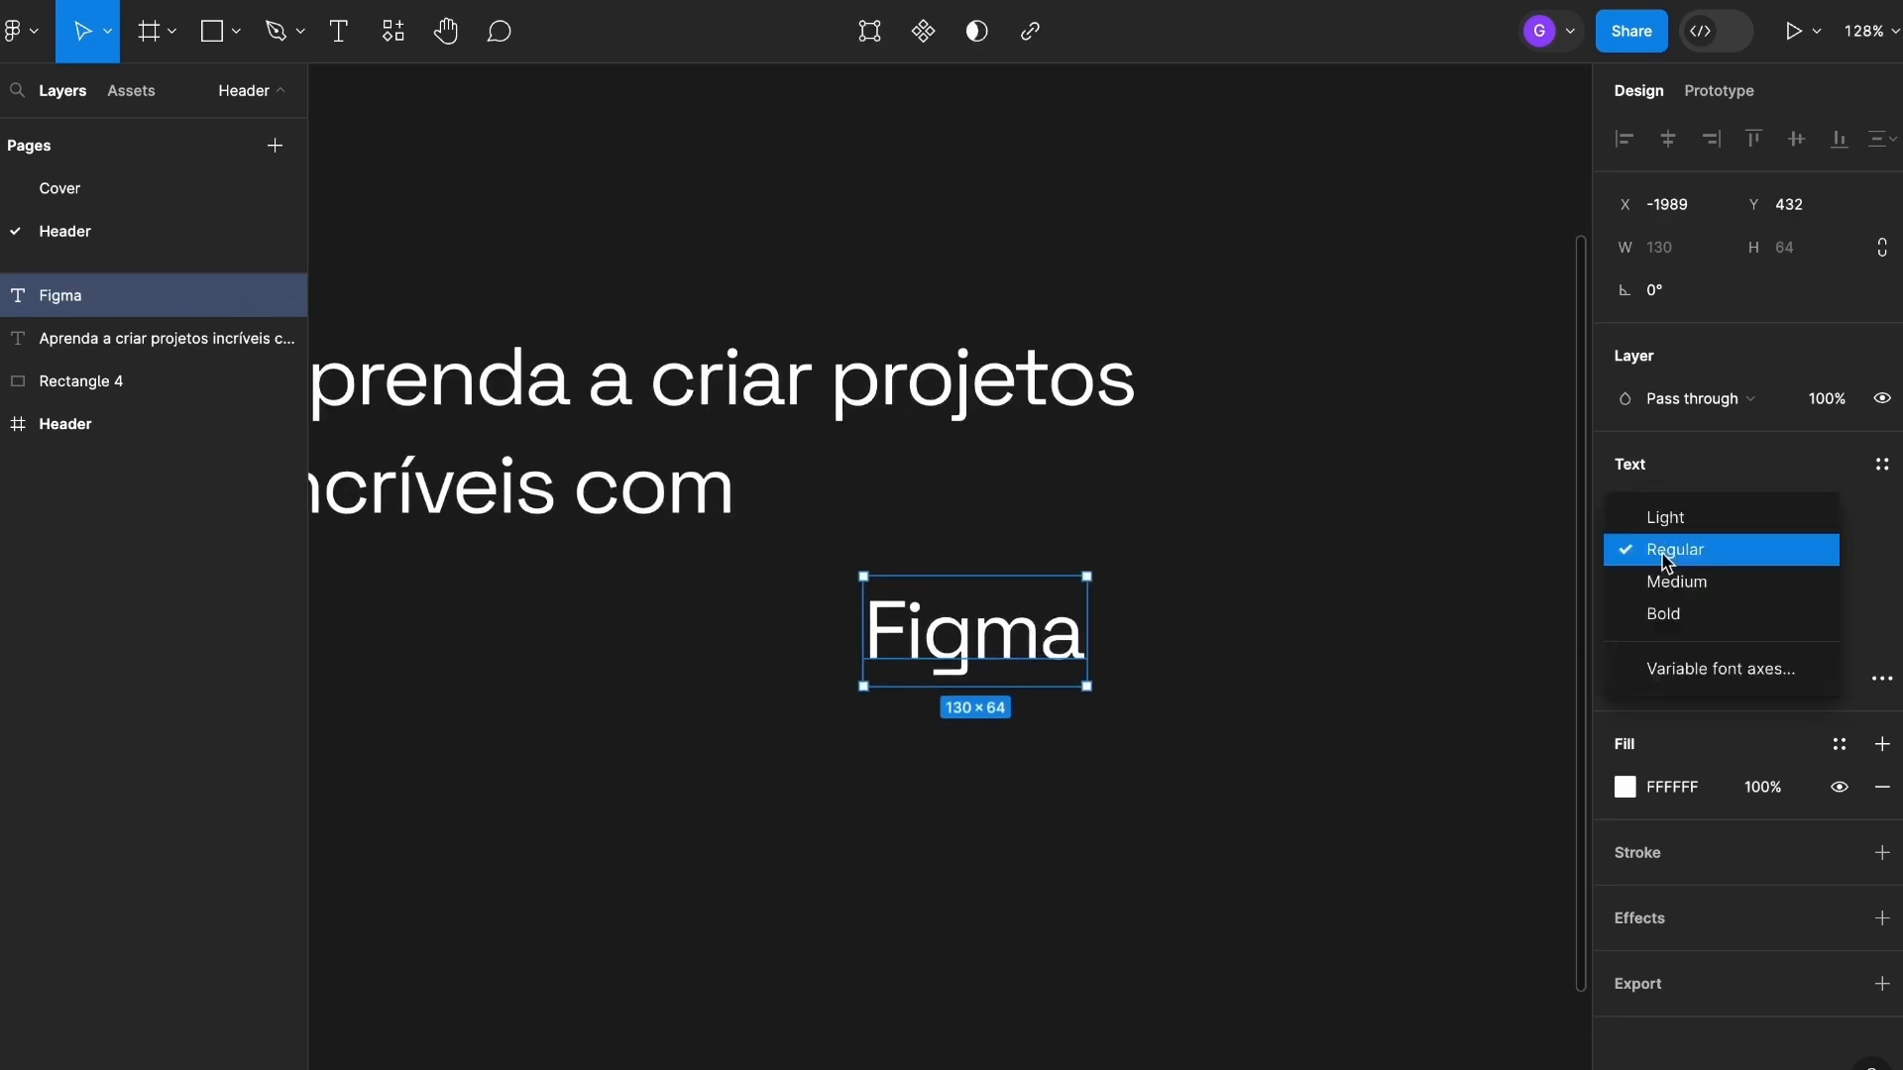
left_click(1687, 614)
left_click(1291, 637)
Change the fill of the "Figma" text from solid to a linear gradient.
left_click(1073, 632)
left_click(1625, 786)
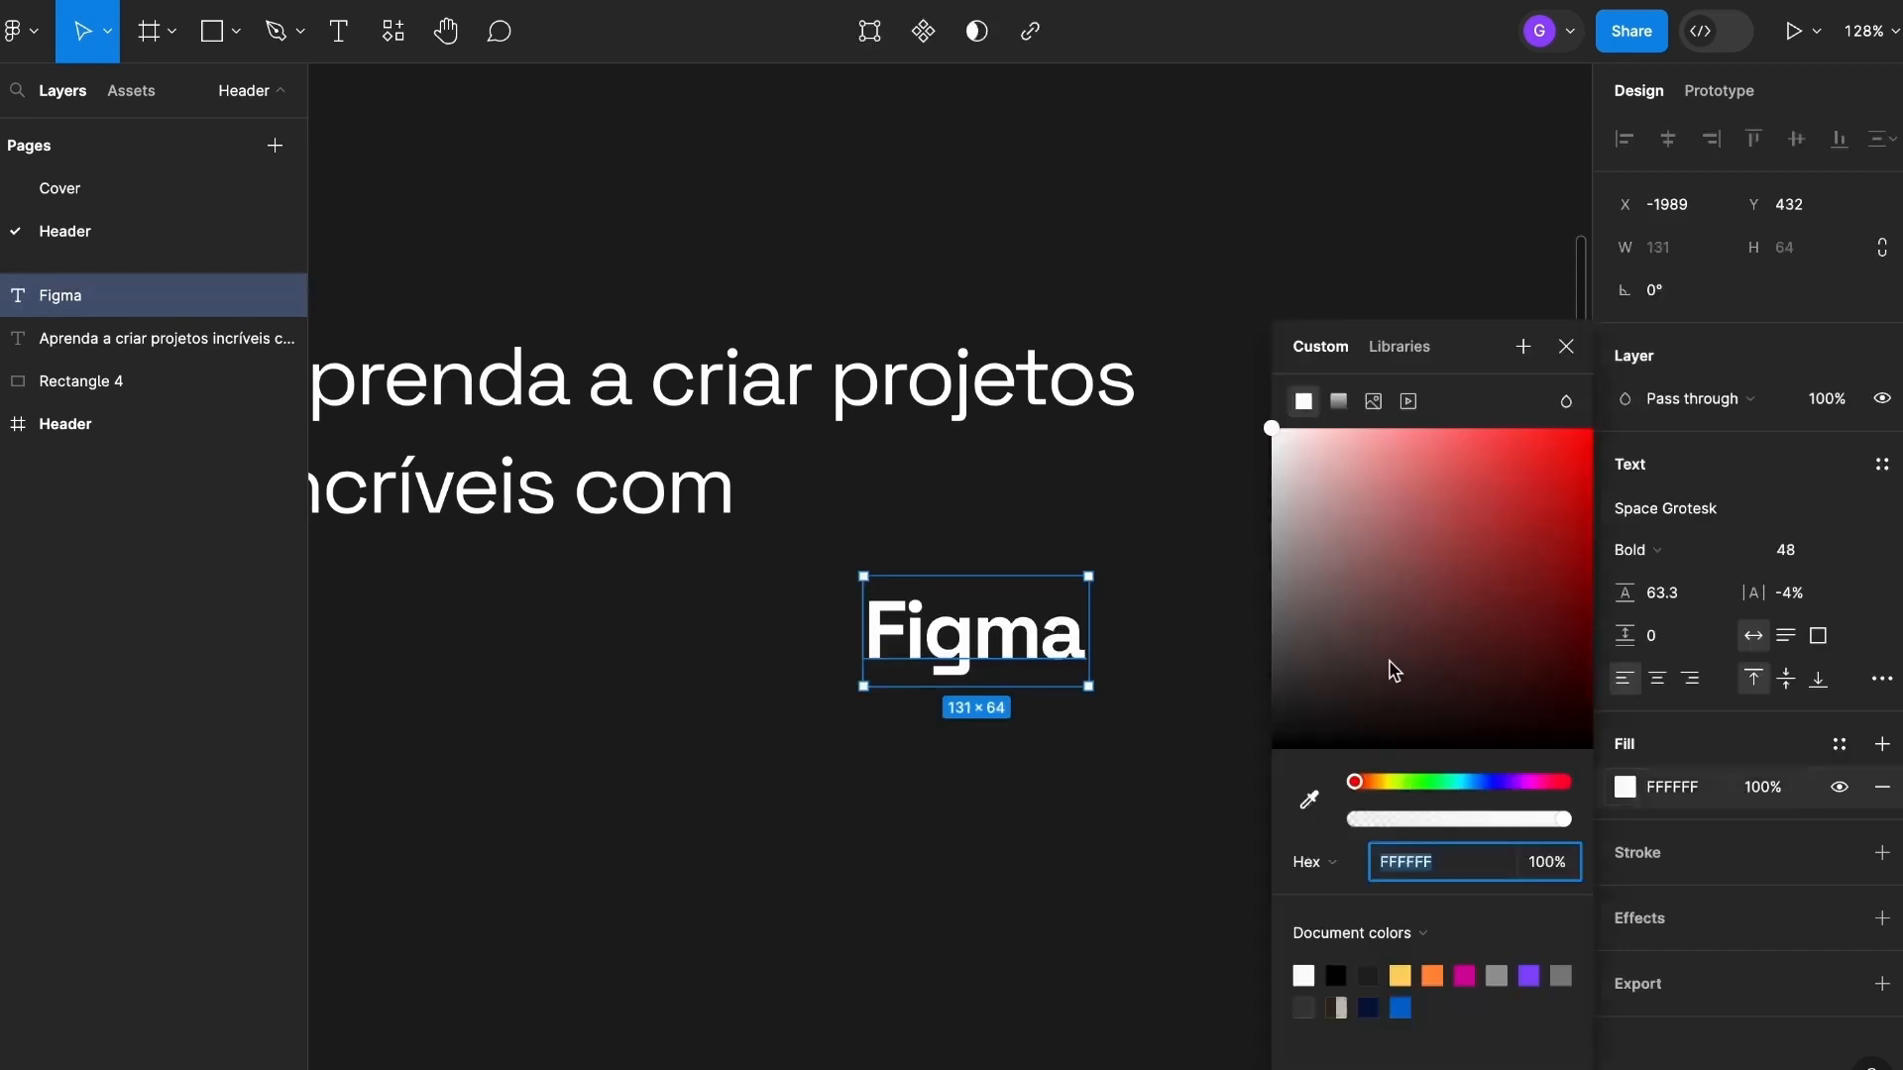
left_click(1338, 402)
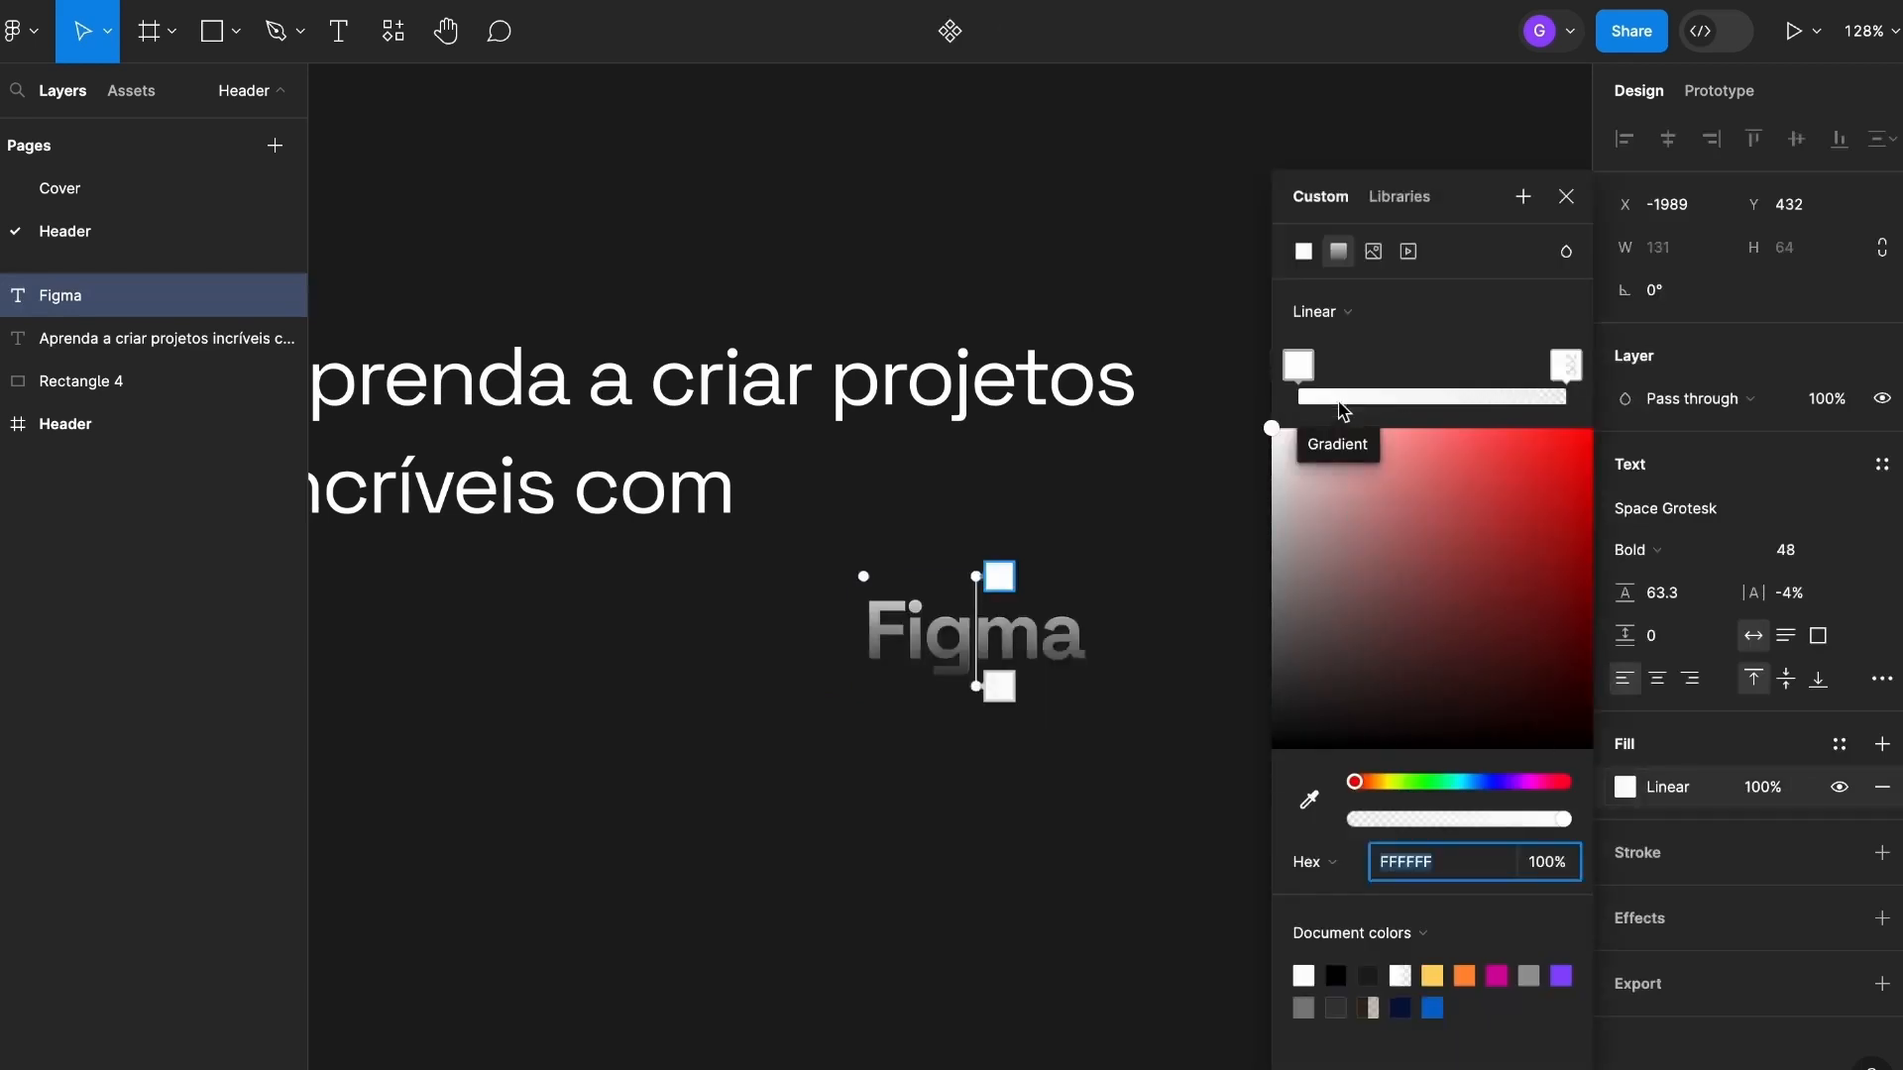
left_click(1565, 196)
left_click(1384, 458)
Copy the properties of the orange-to-purple gradient rectangle beside the Header frame.
scroll(1100, 510, "down", 5)
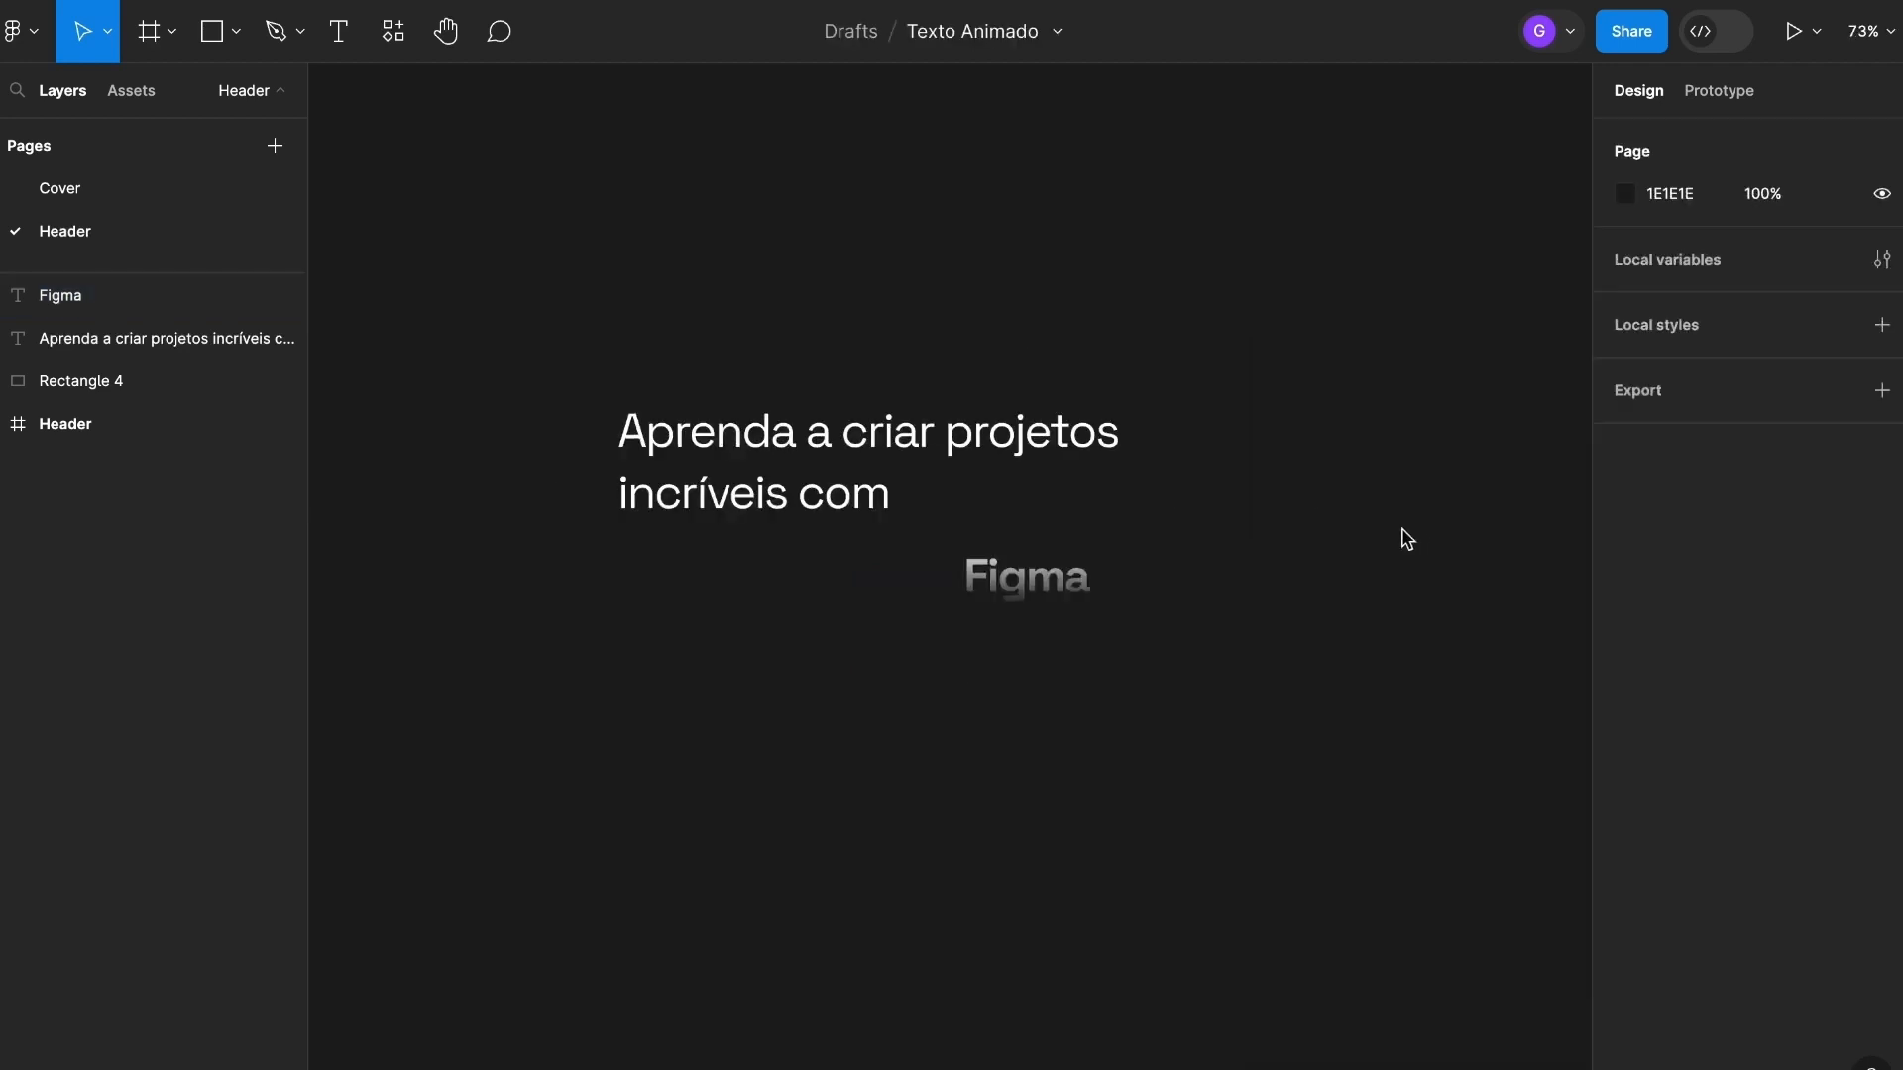
scroll(943, 548, "right", 5)
scroll(790, 602, "down", 5)
scroll(1189, 582, "right", 3)
left_click(1365, 436)
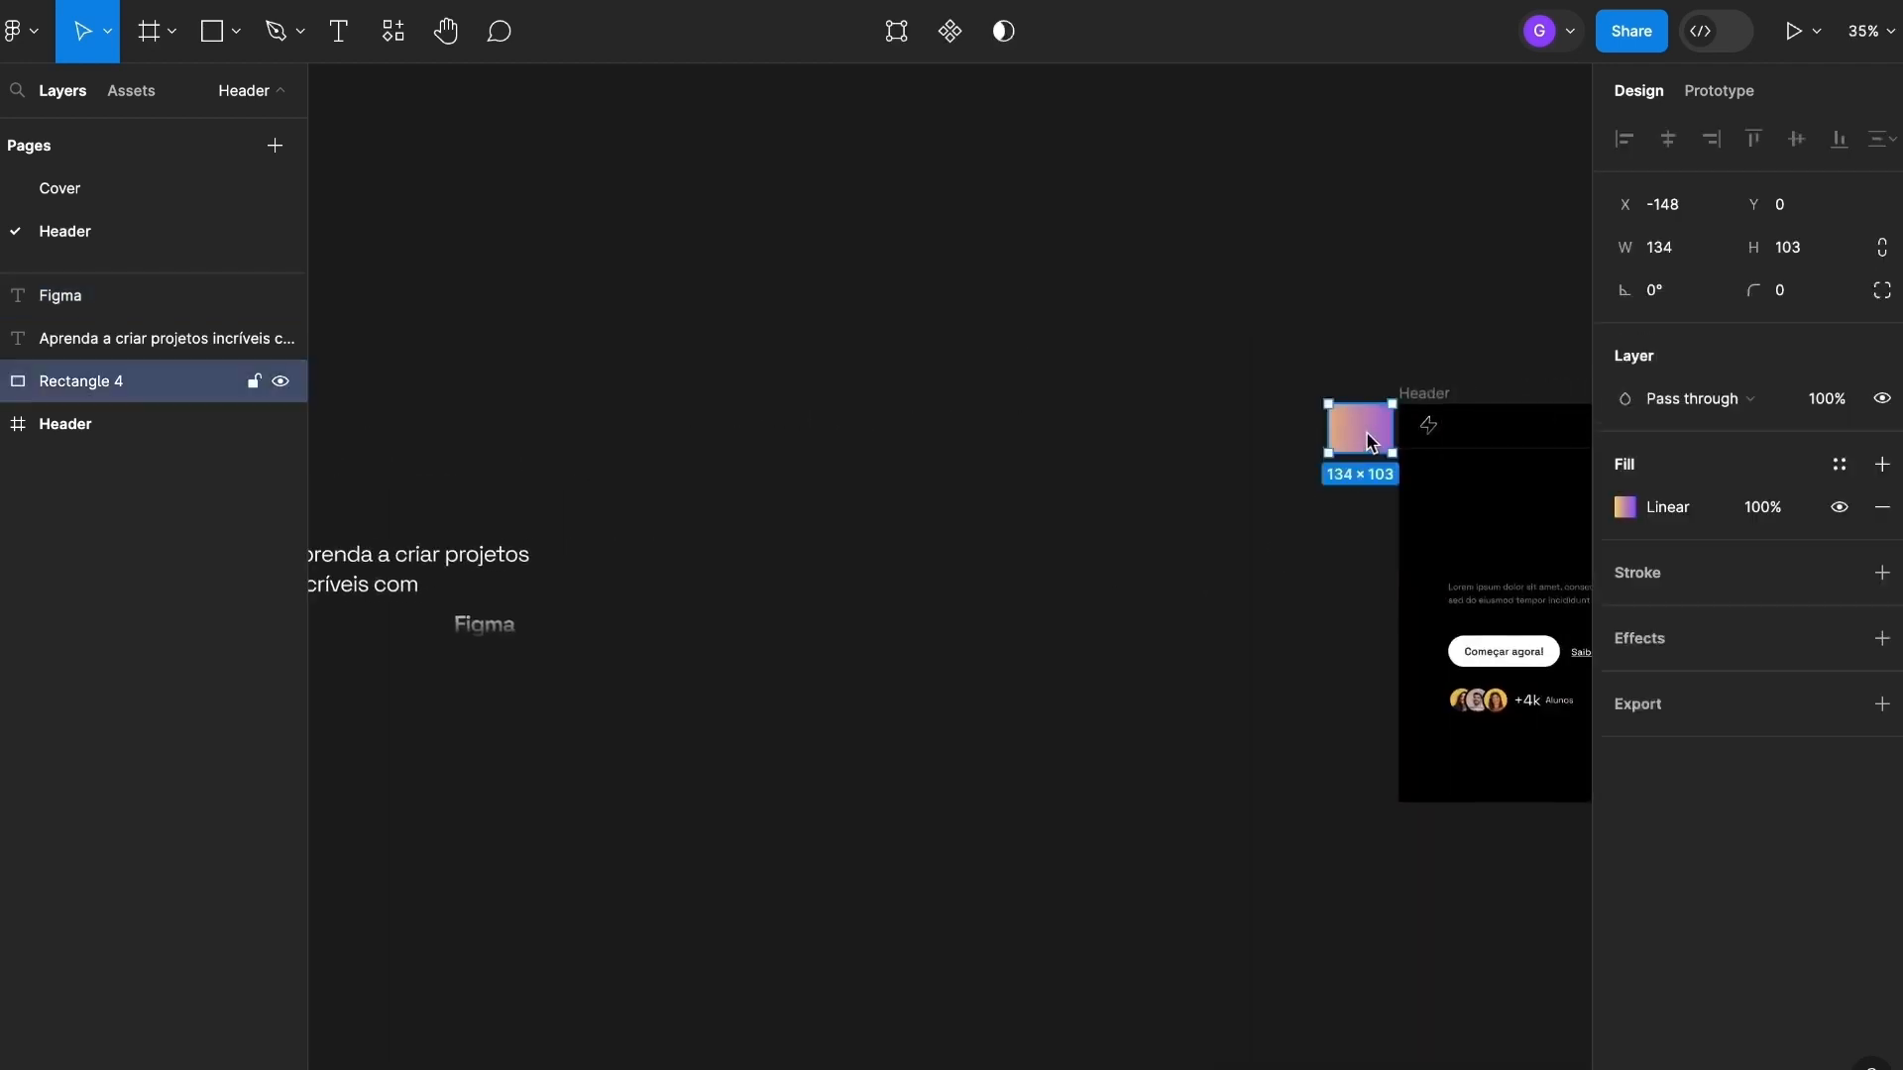
scroll(1367, 441, "up", 5)
right_click(1354, 414)
mouse_move(1612, 456)
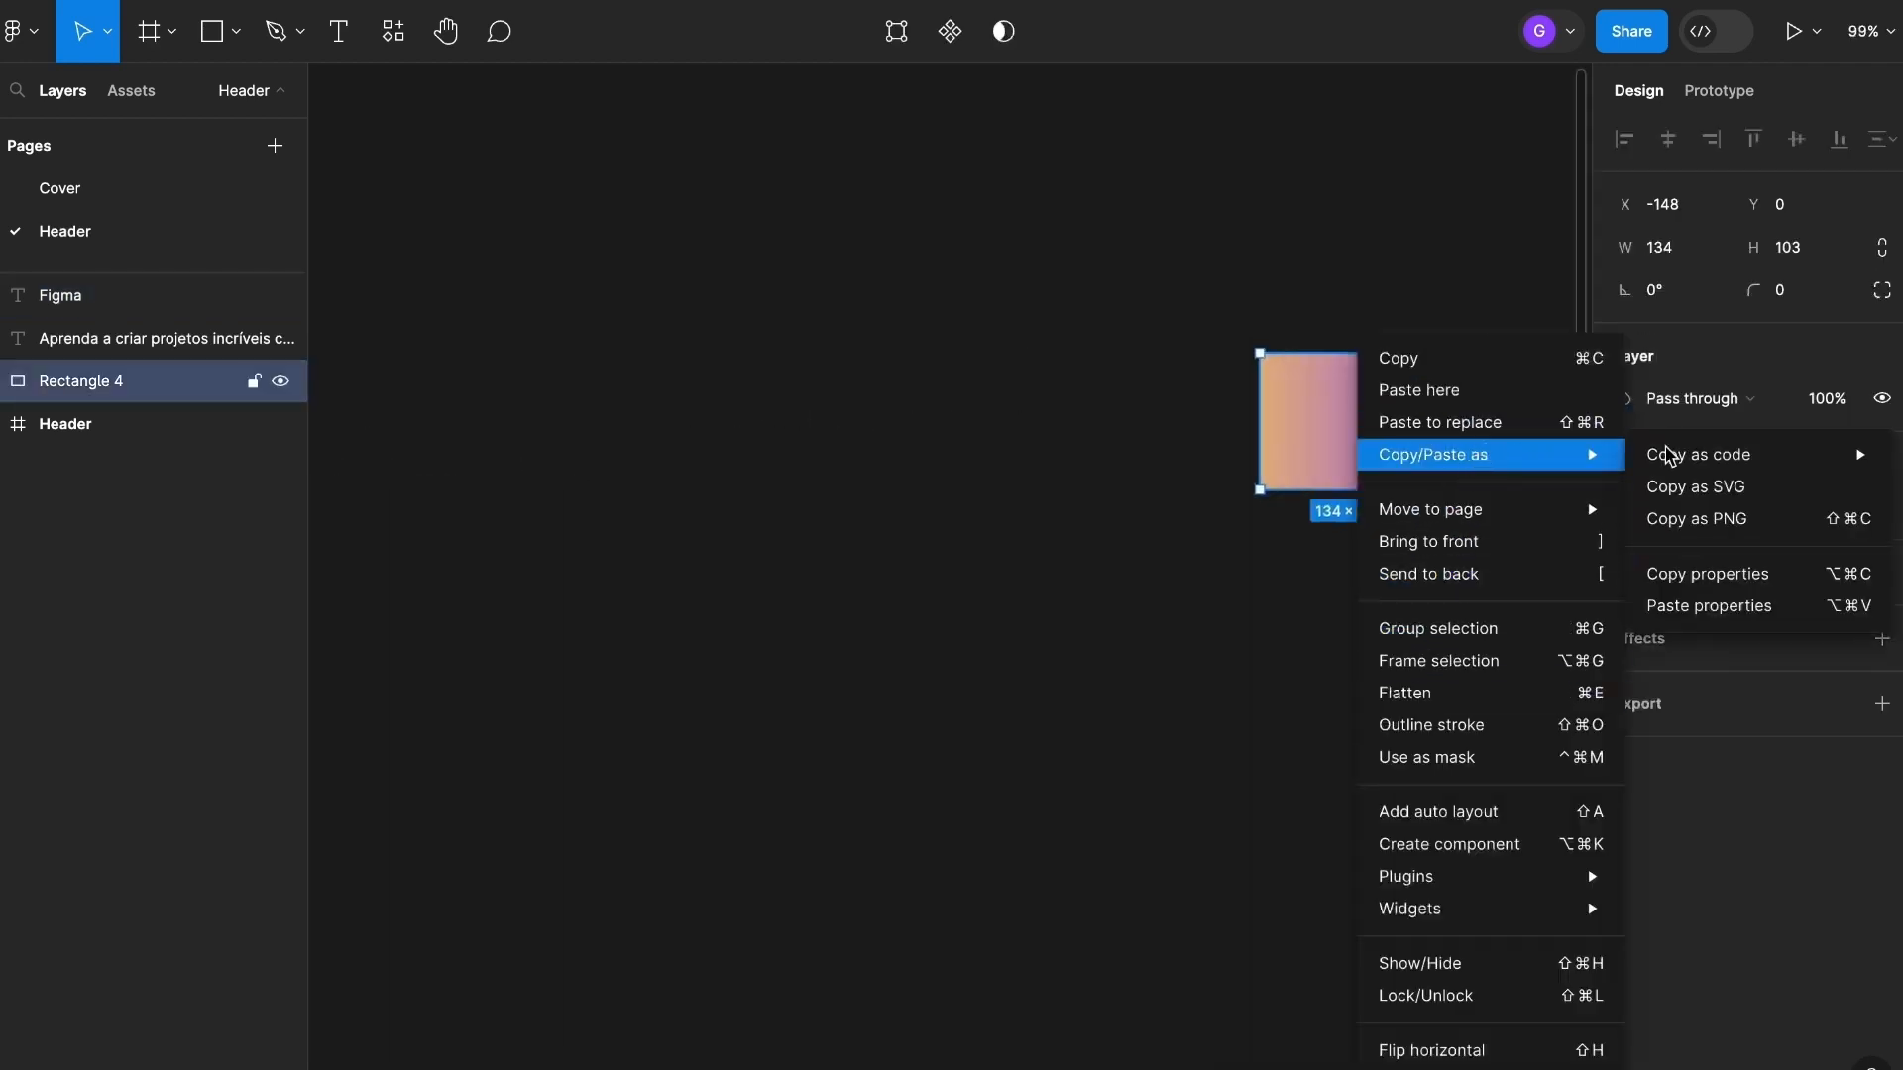
left_click(1729, 575)
Paste the copied gradient properties onto the "Figma" text.
scroll(1288, 614, "down", 2)
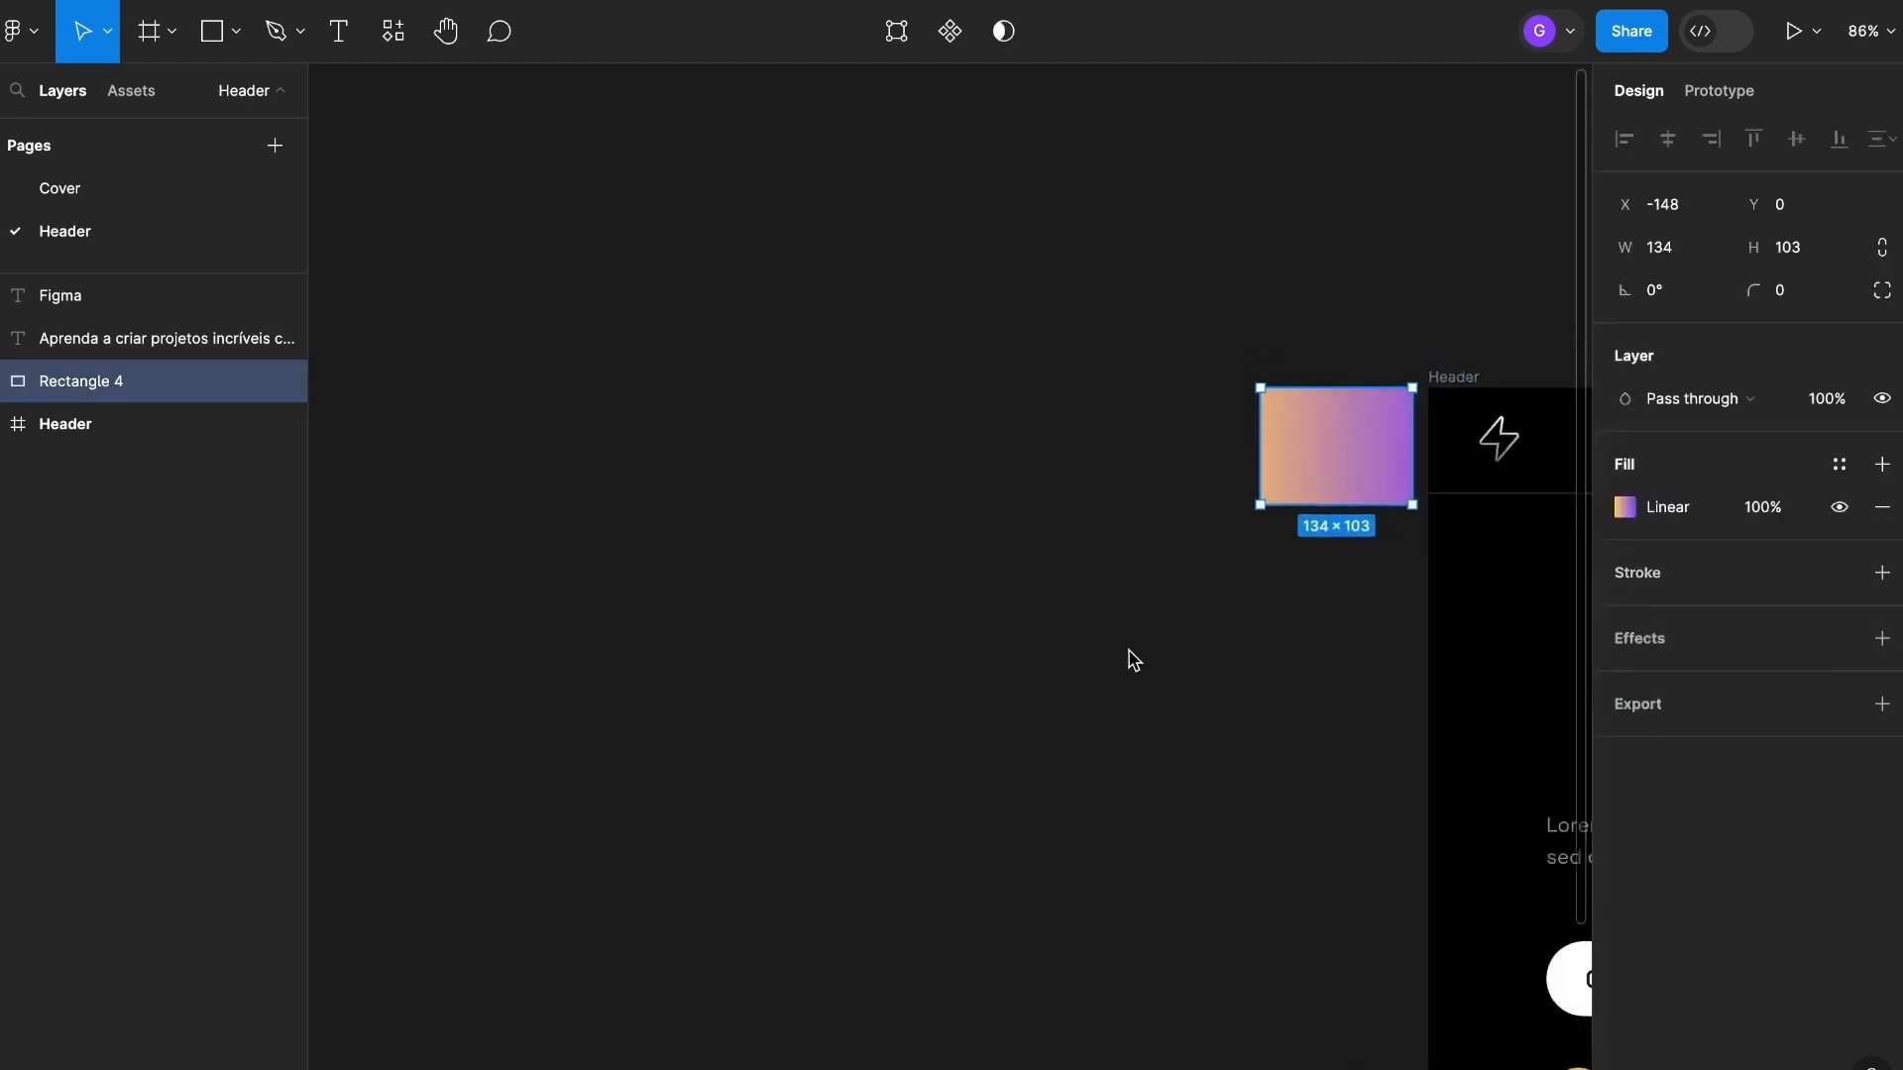
scroll(1134, 660, "down", 3)
left_click(559, 833)
scroll(559, 832, "left", 10)
scroll(844, 551, "up", 3)
left_click(898, 561)
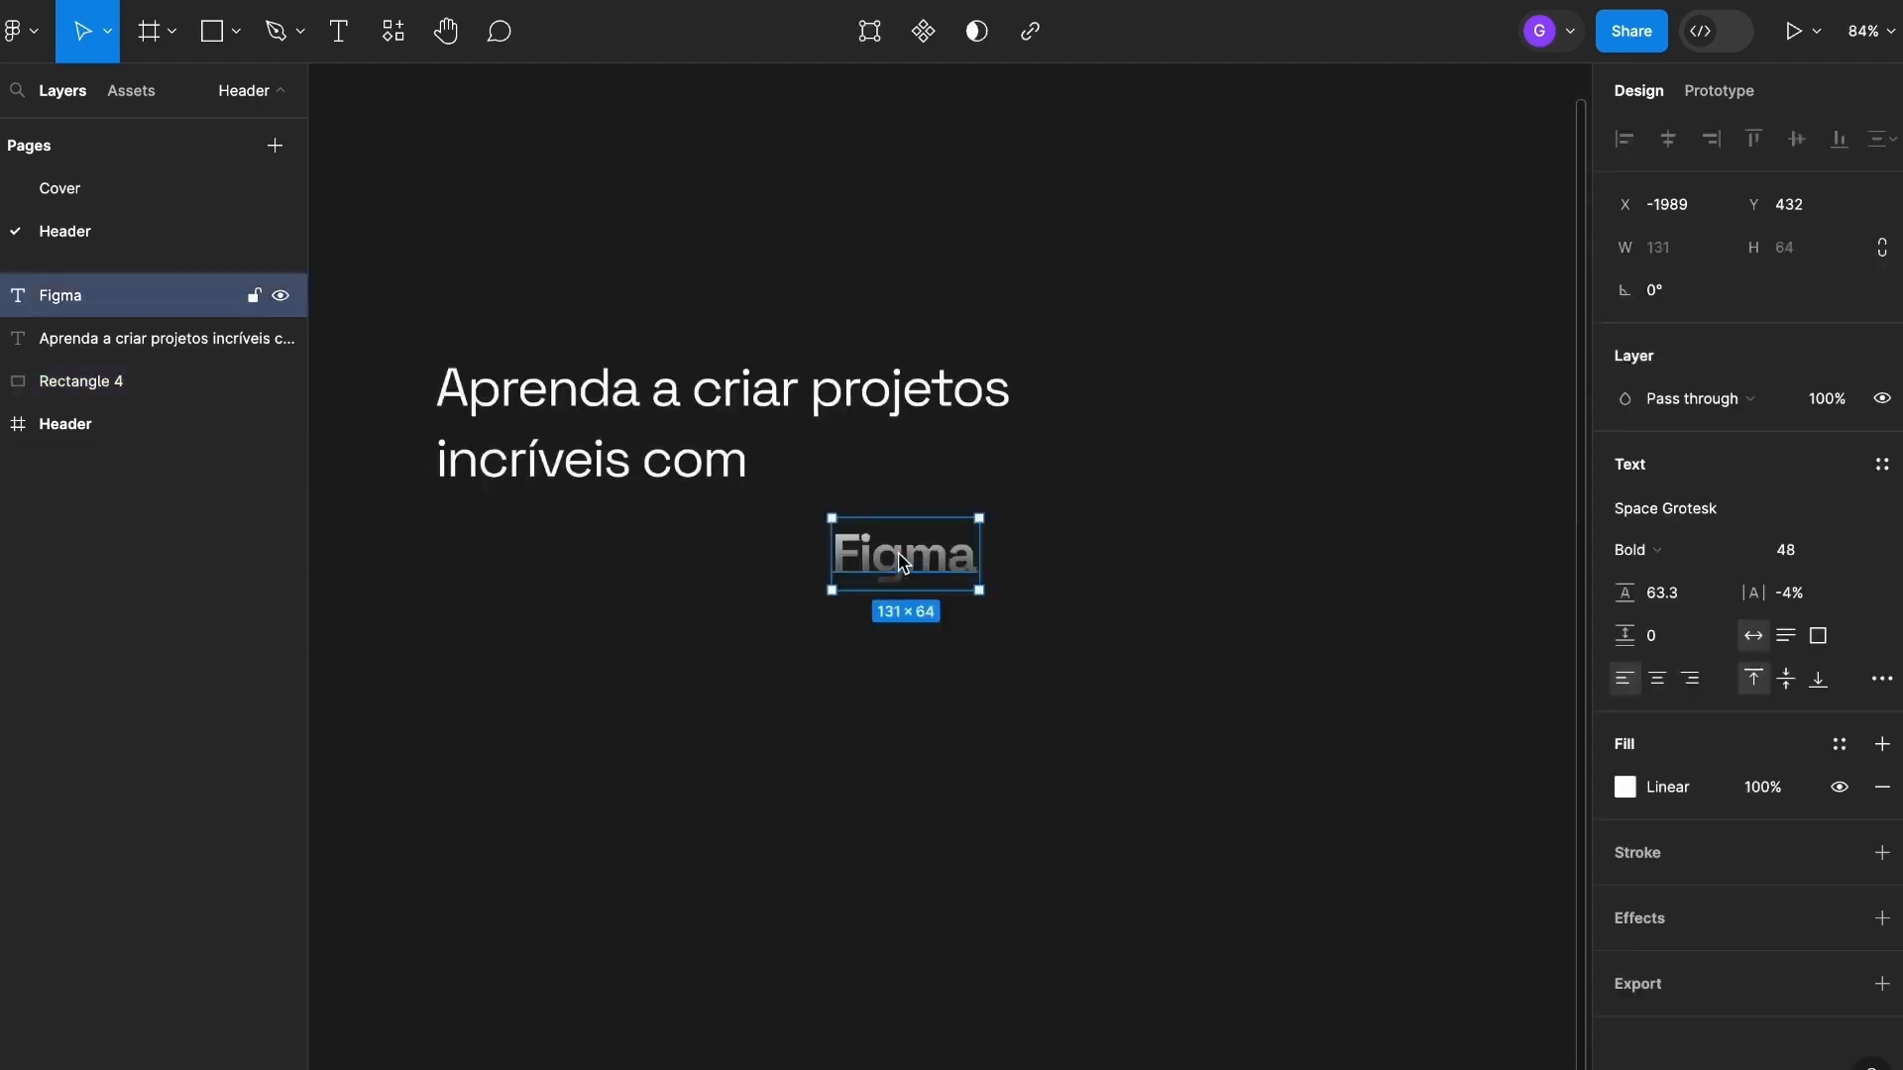
right_click(916, 561)
mouse_move(1073, 456)
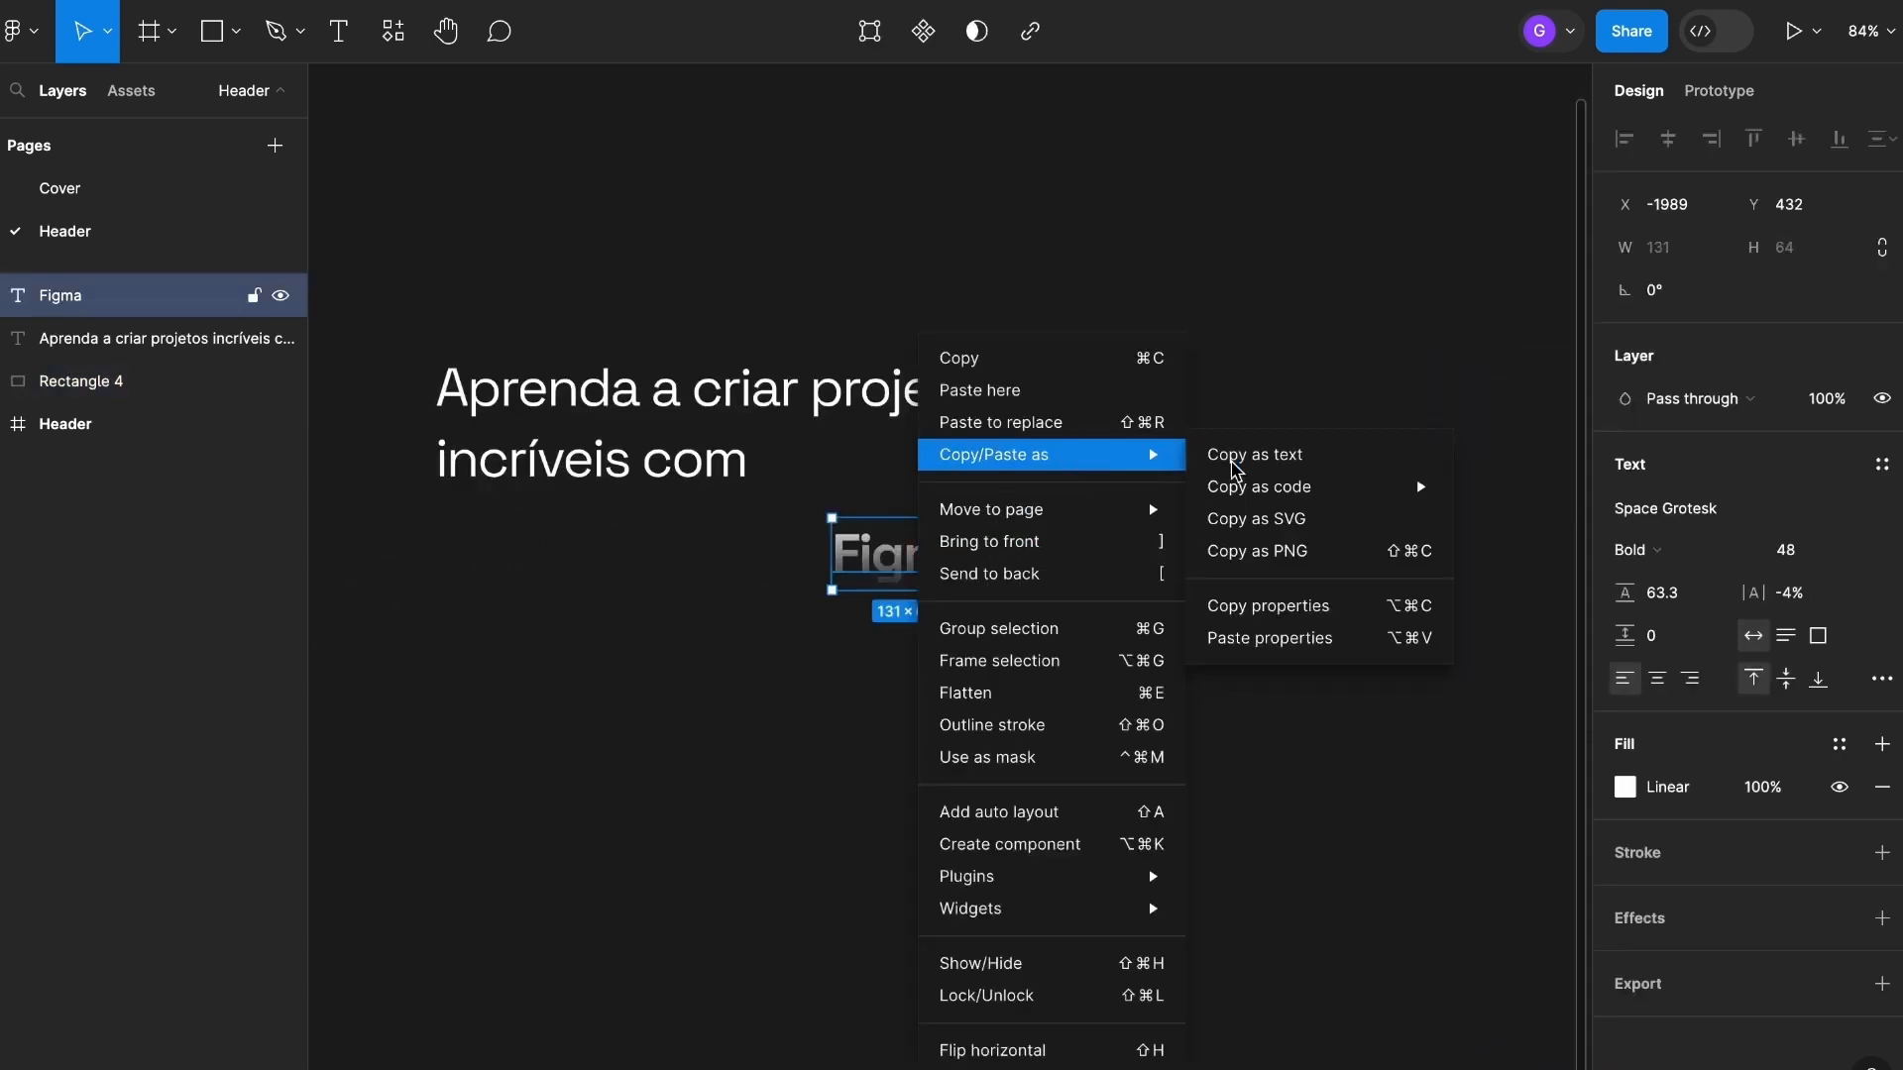
left_click(1299, 638)
left_click(835, 637)
scroll(840, 636, "up", 2)
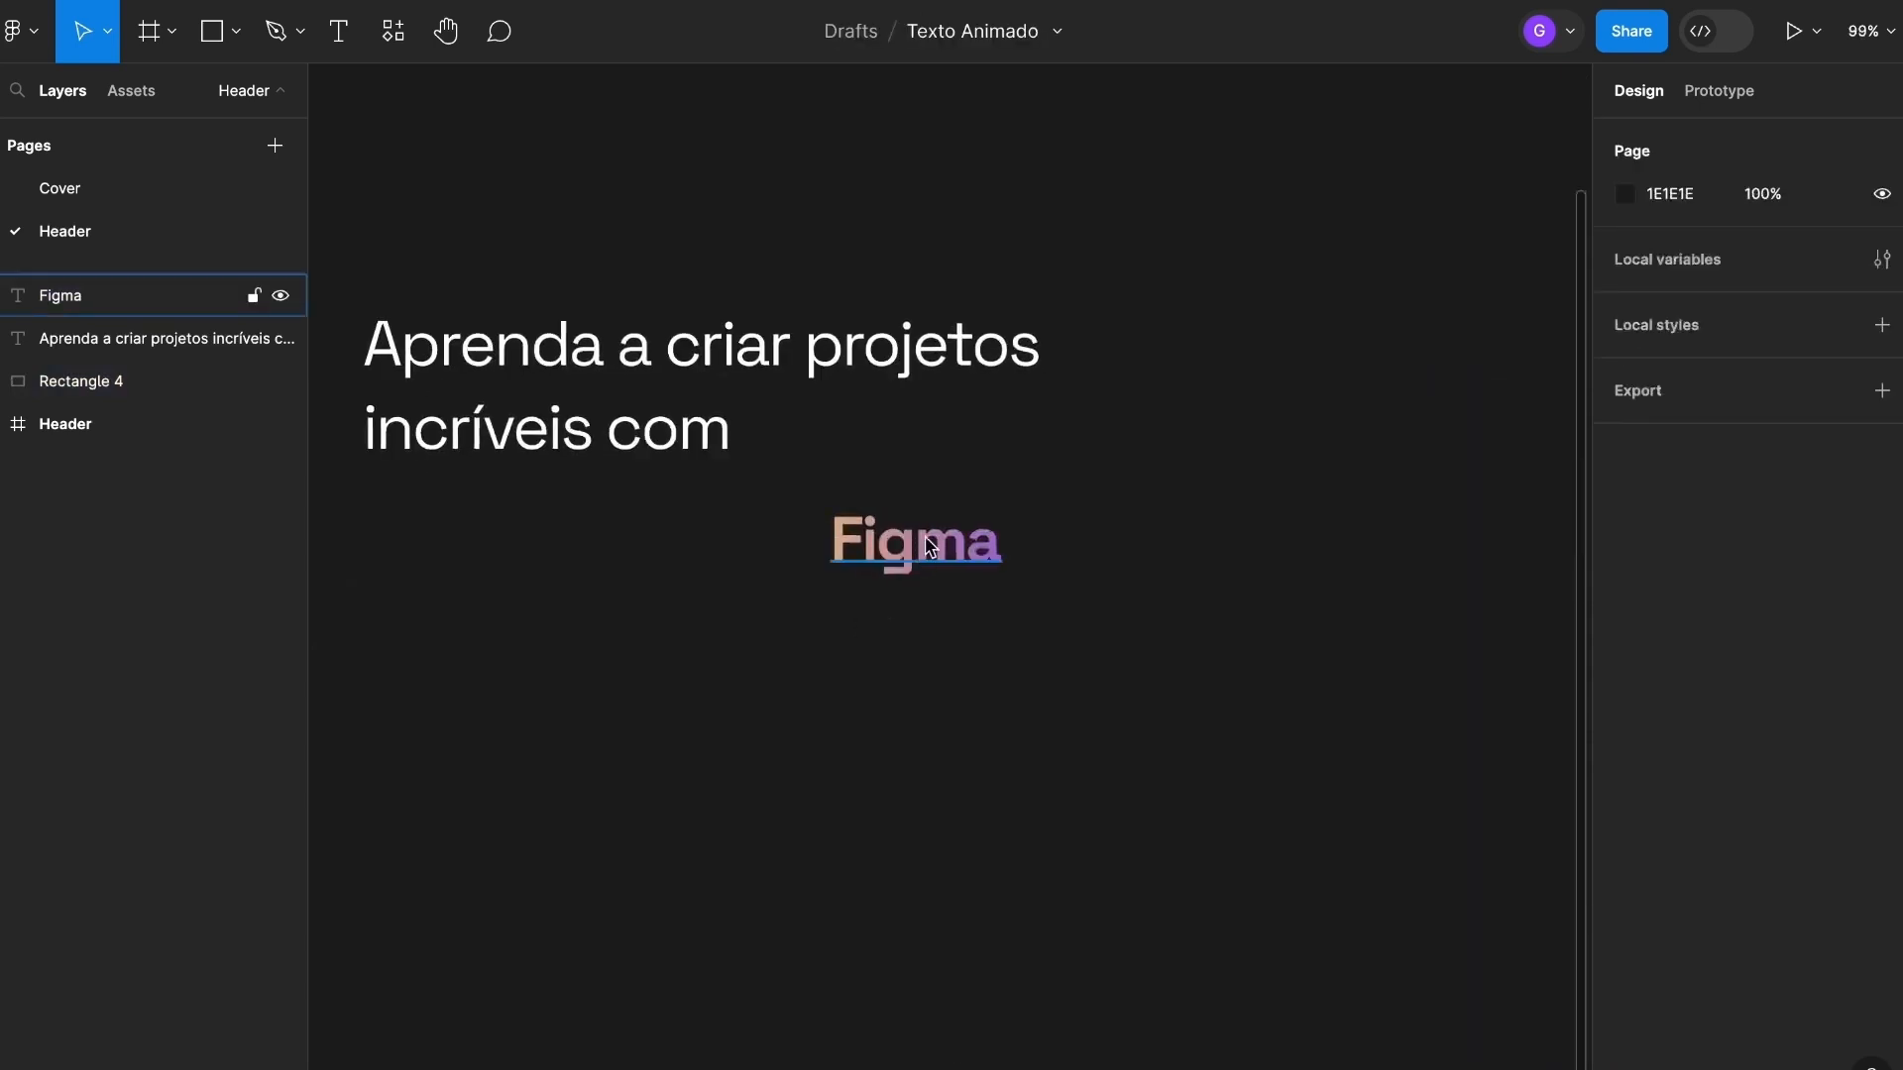
Examine the gradient fill settings of the "Figma" text and compare the word with the white heading.
left_click(921, 551)
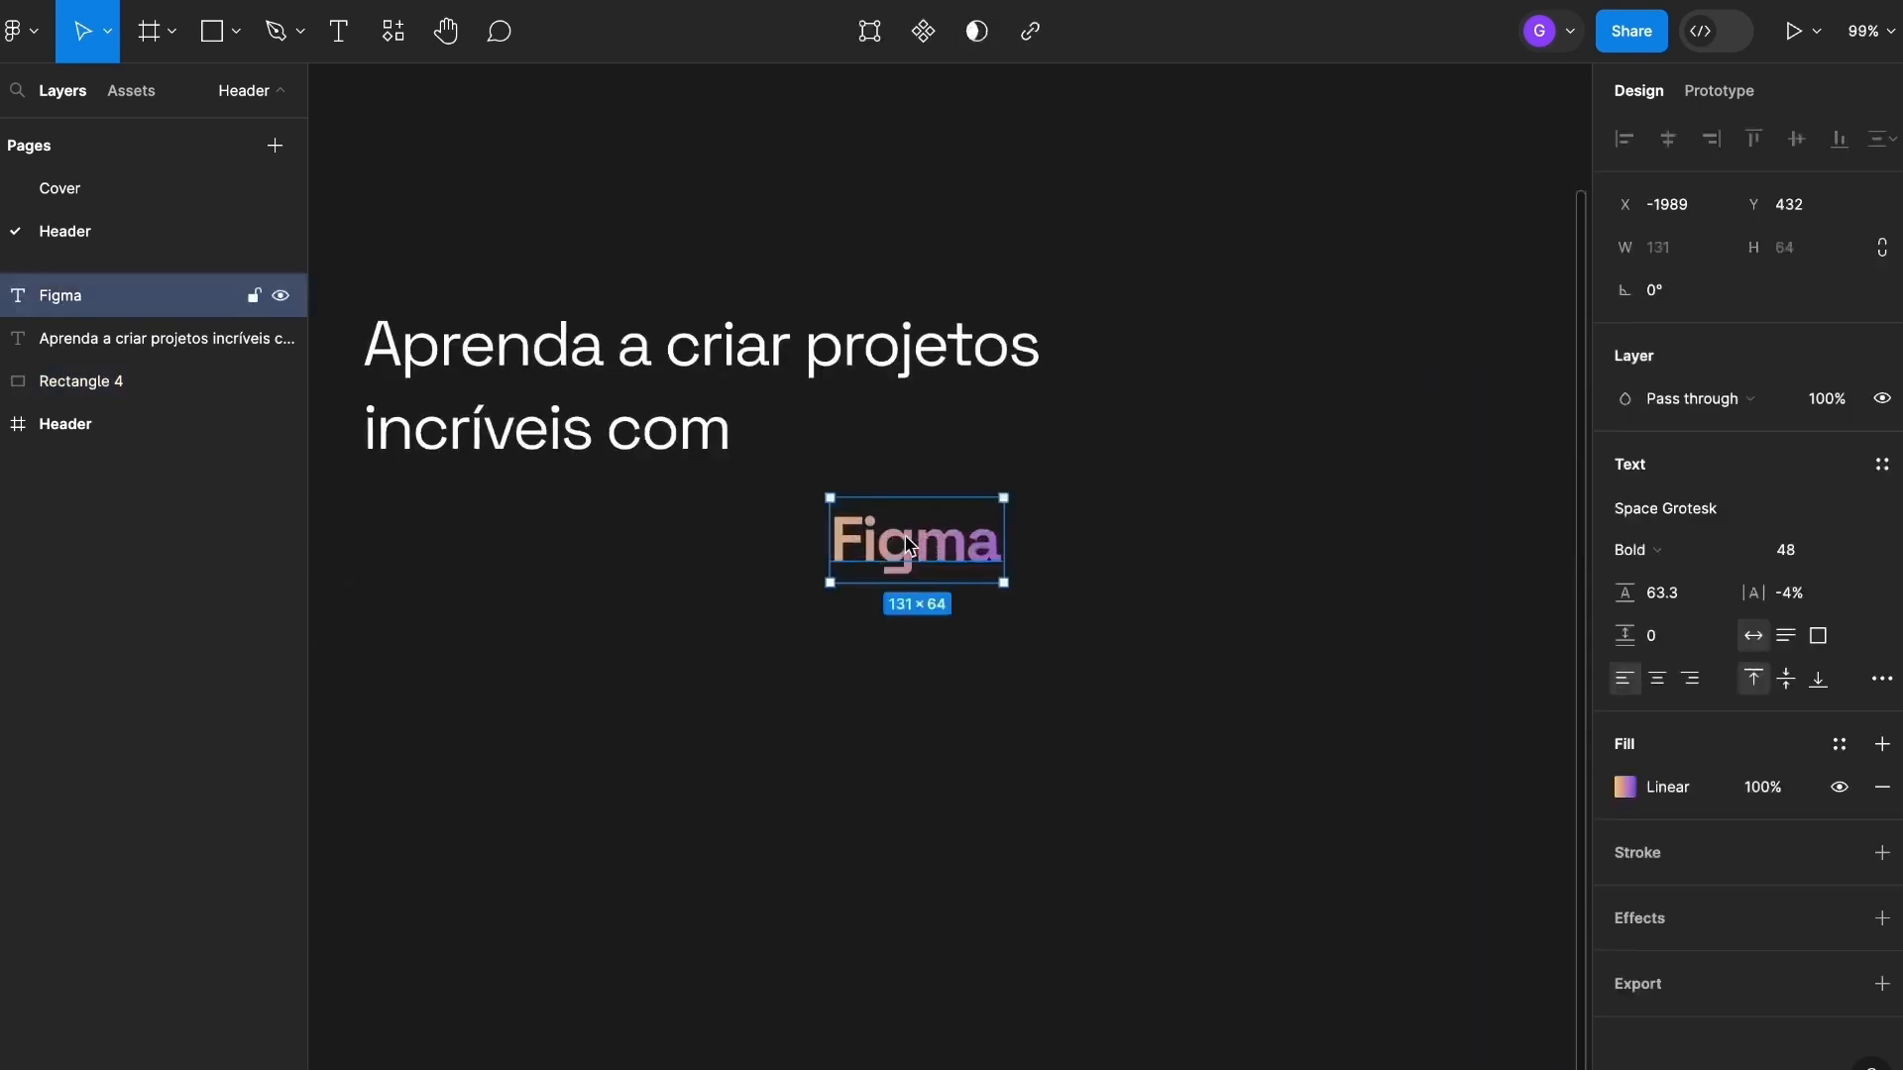
left_click(1625, 787)
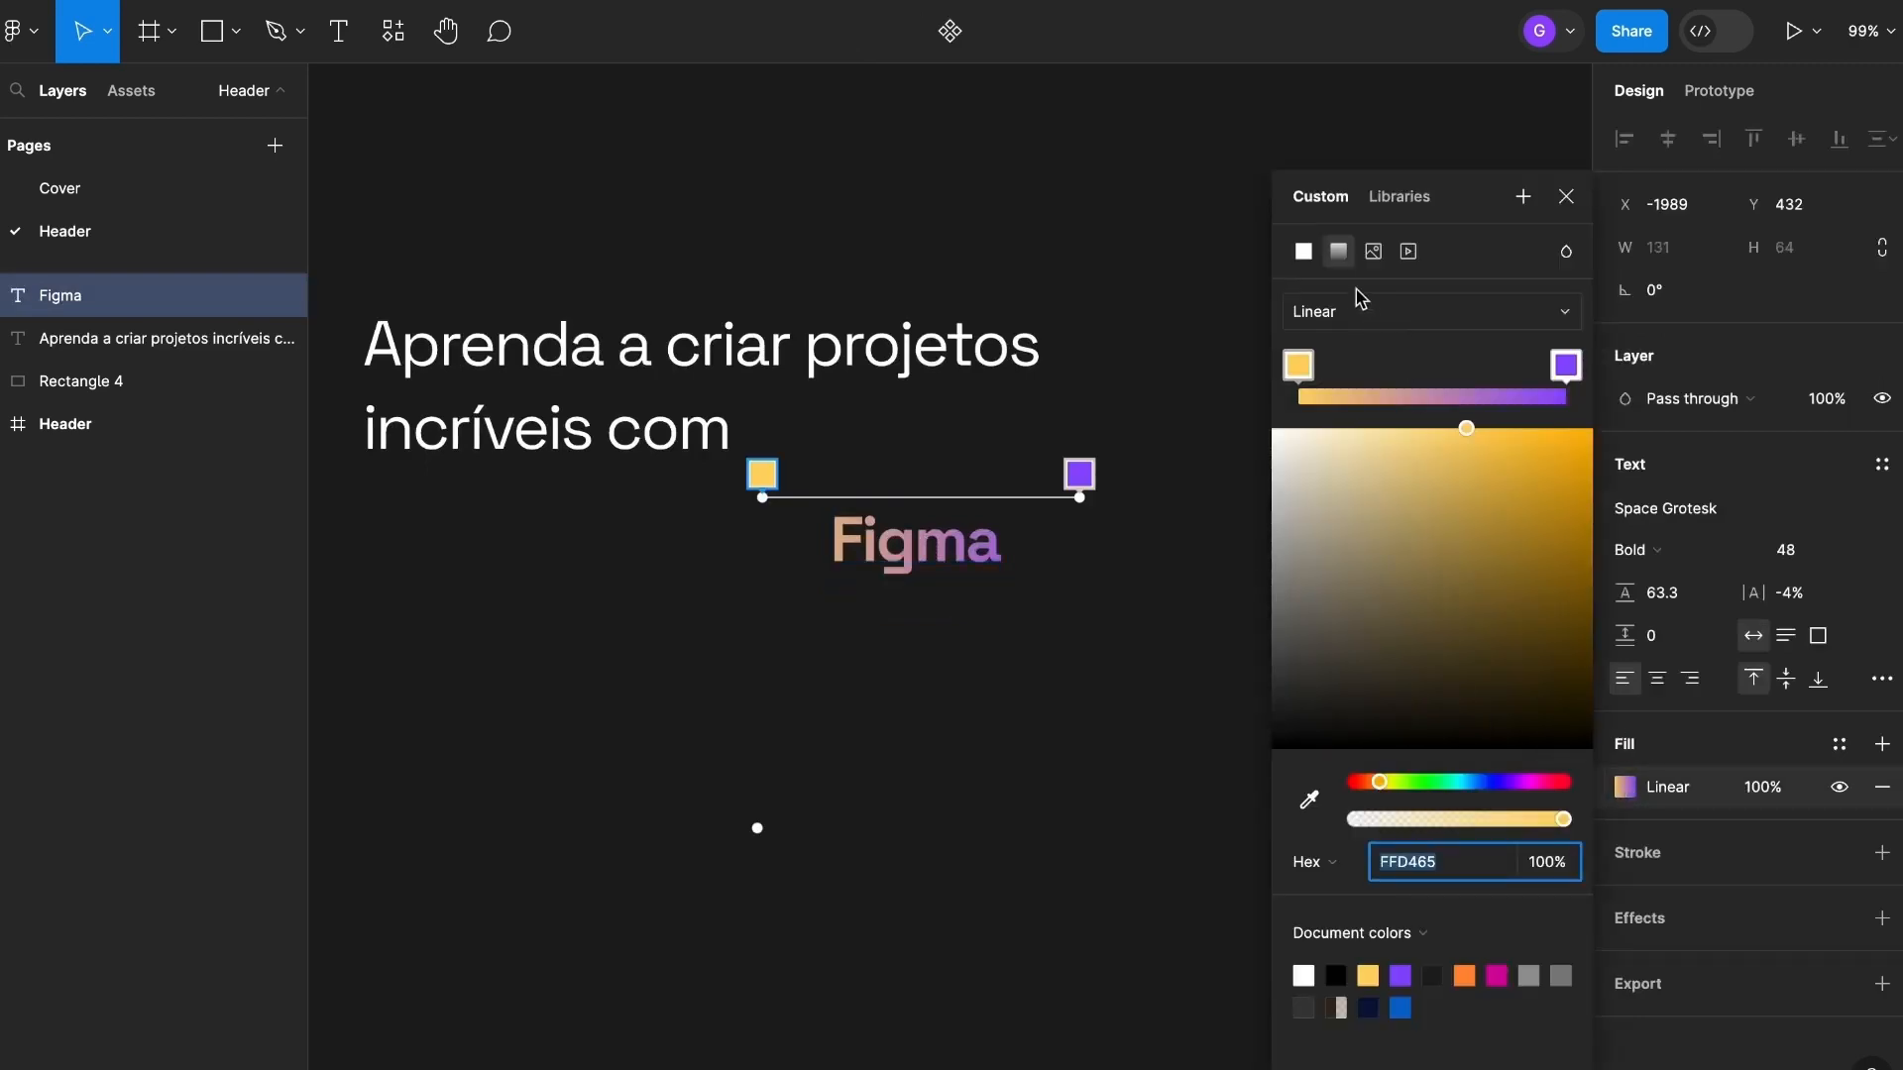
left_click(1566, 197)
left_click(1266, 532)
scroll(1265, 532, "up", 5)
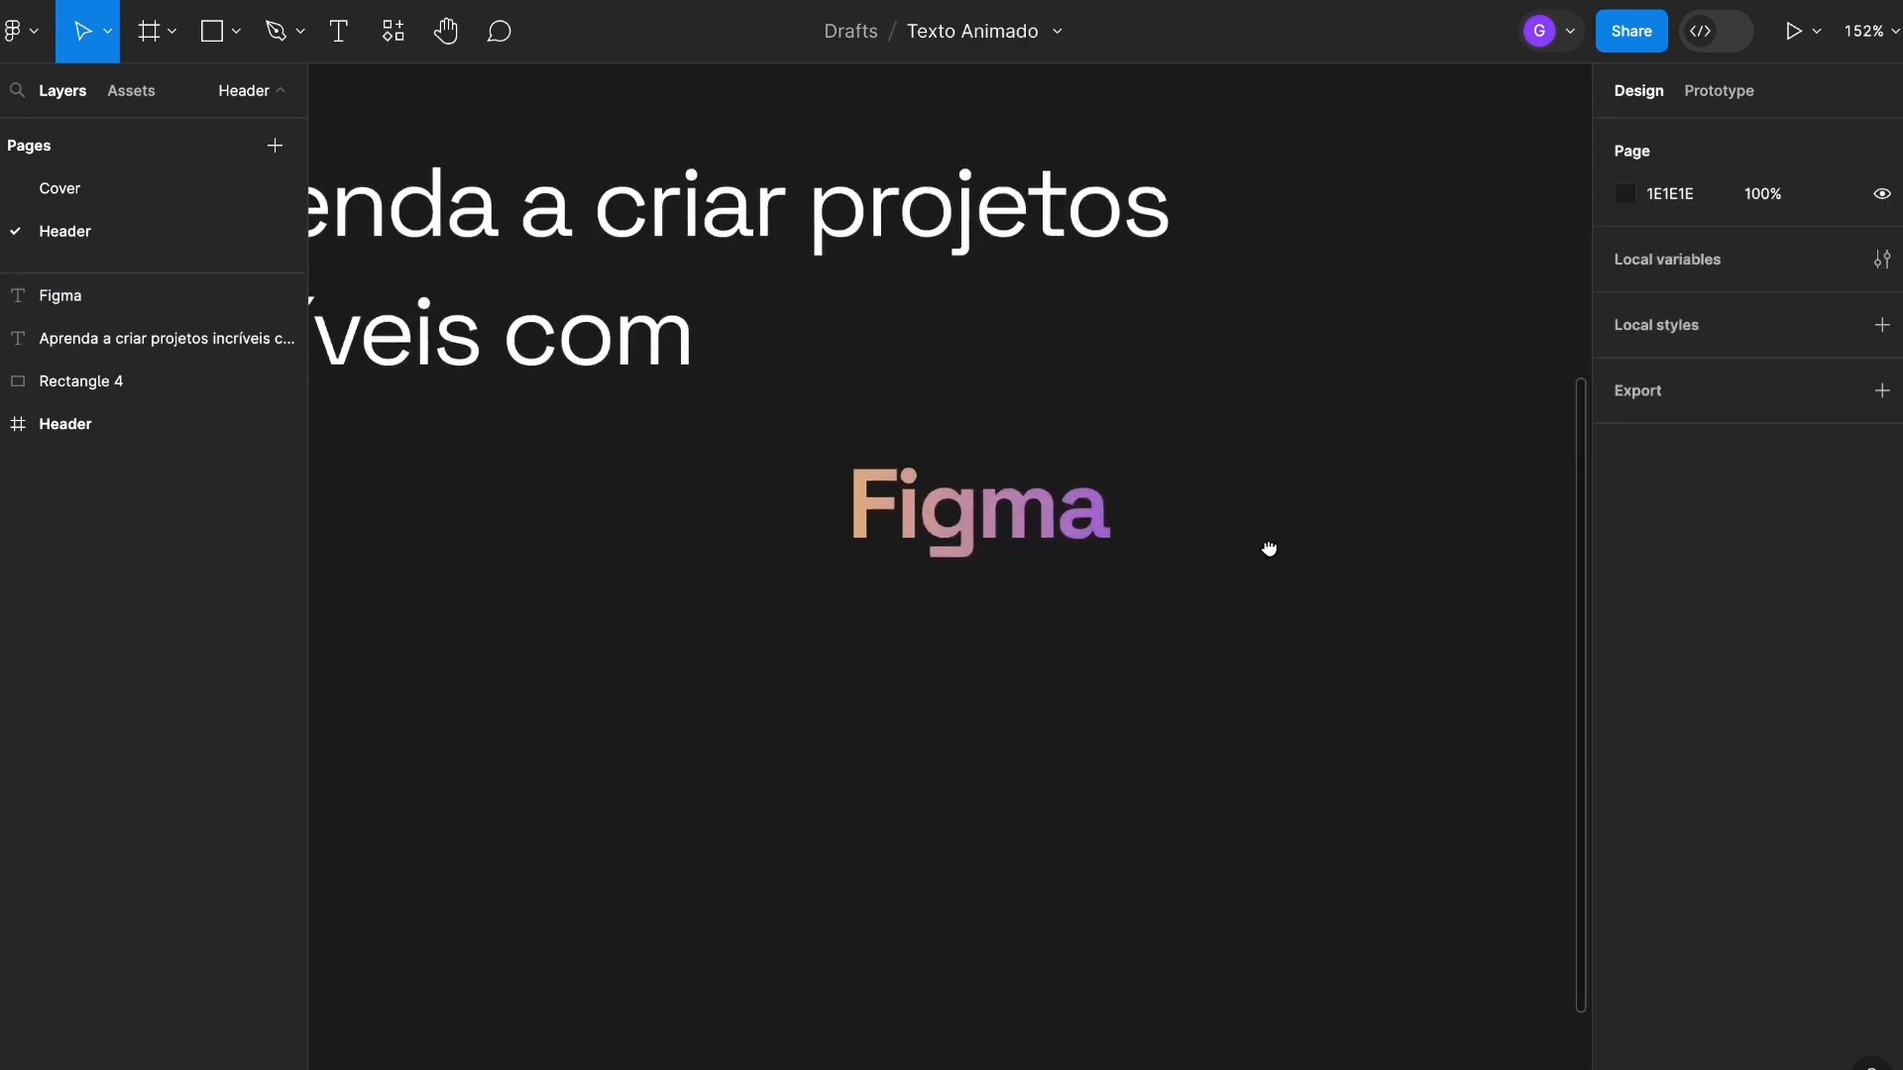
left_click(939, 495)
scroll(939, 495, "down", 5)
left_click(658, 319)
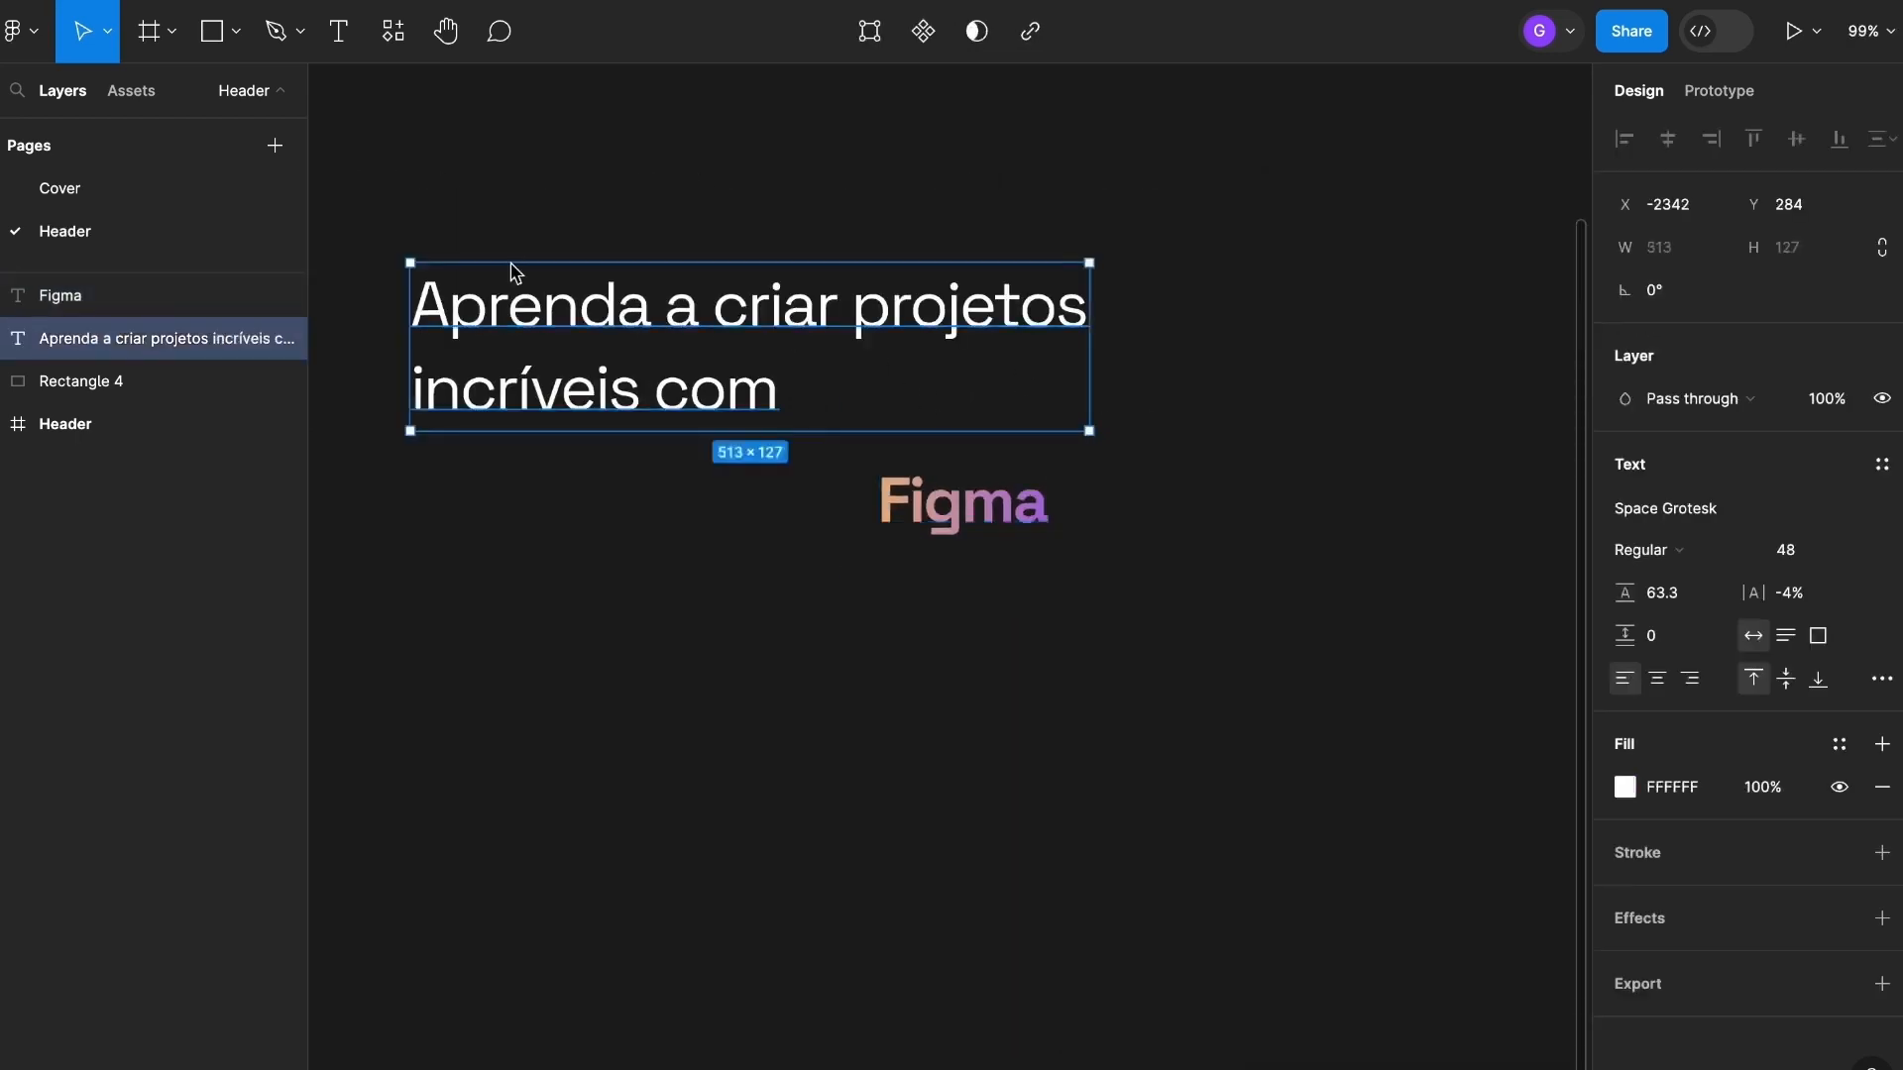
left_click(1204, 466)
Wrap the "Figma" text in an auto layout frame.
left_click(1006, 476)
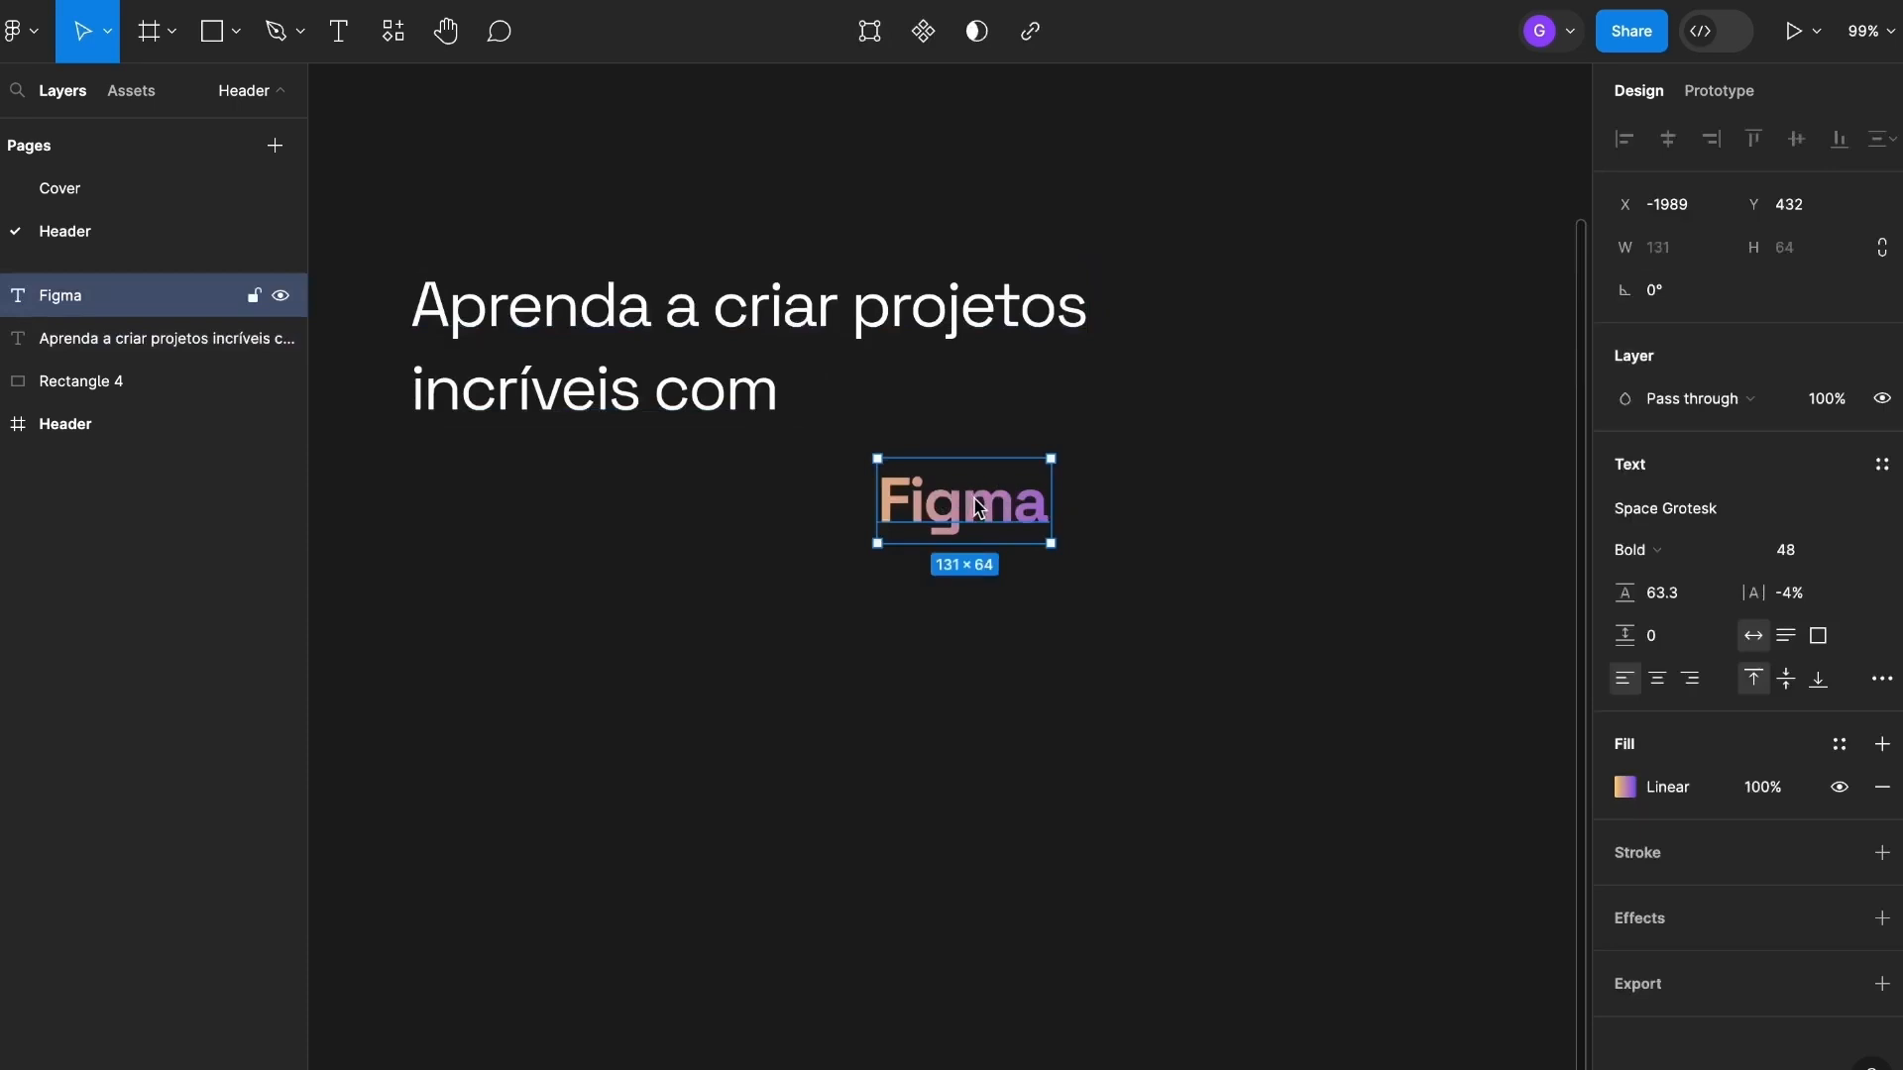
right_click(974, 508)
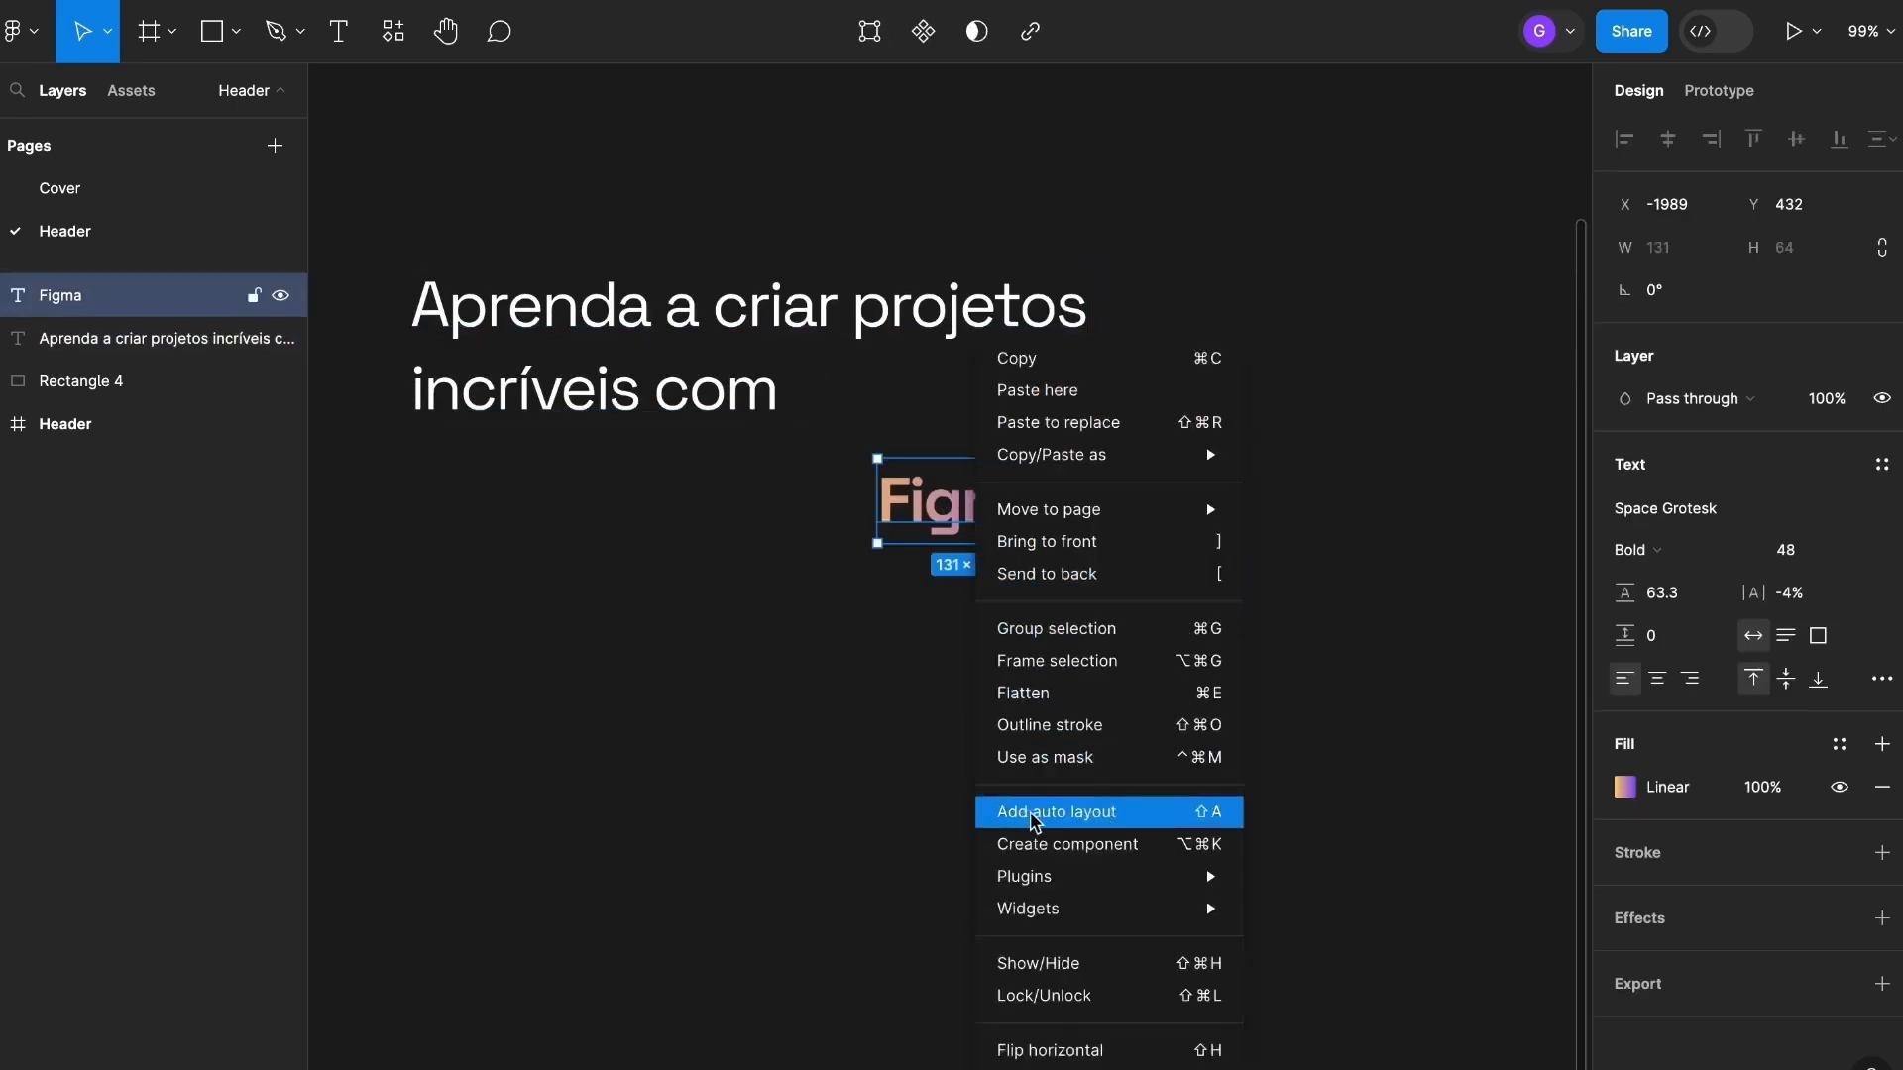
left_click(1053, 825)
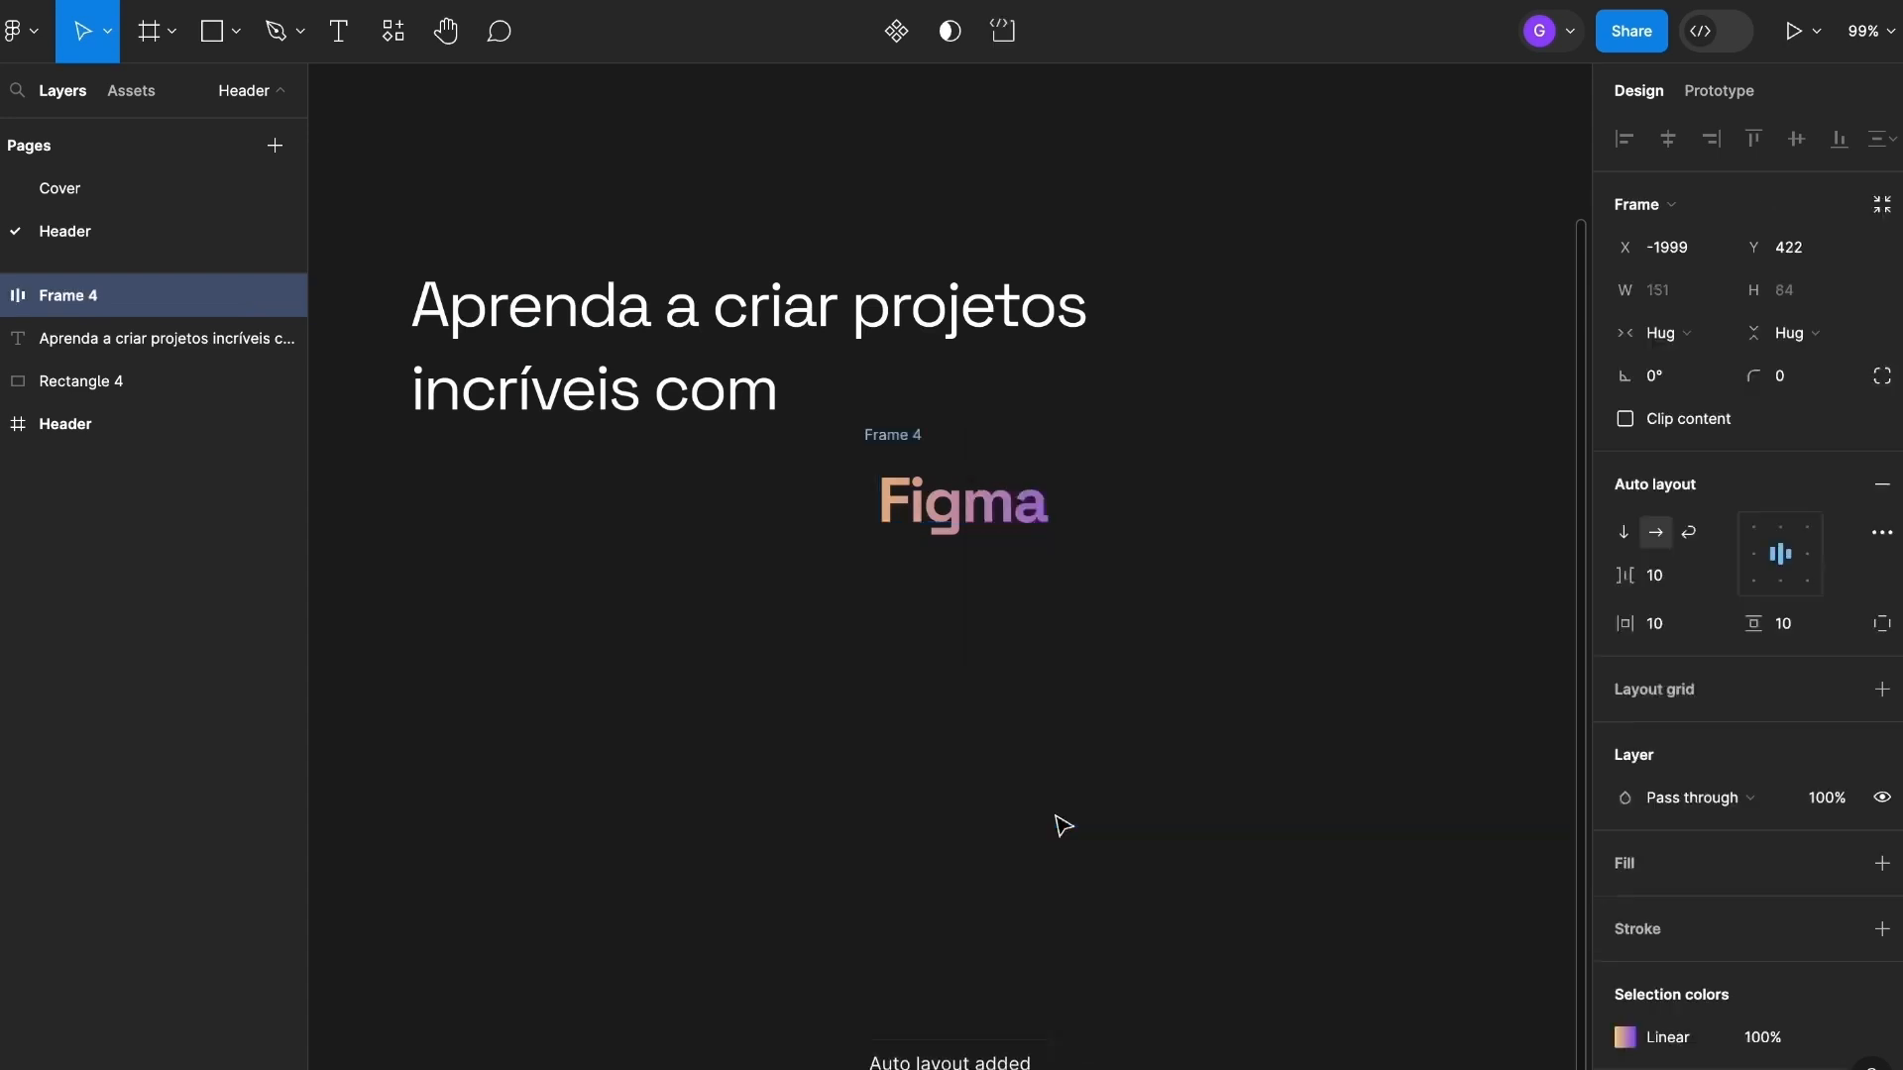
Rename the new auto layout frame "Texto" and align its content to the left, vertically centred.
double_click(899, 438)
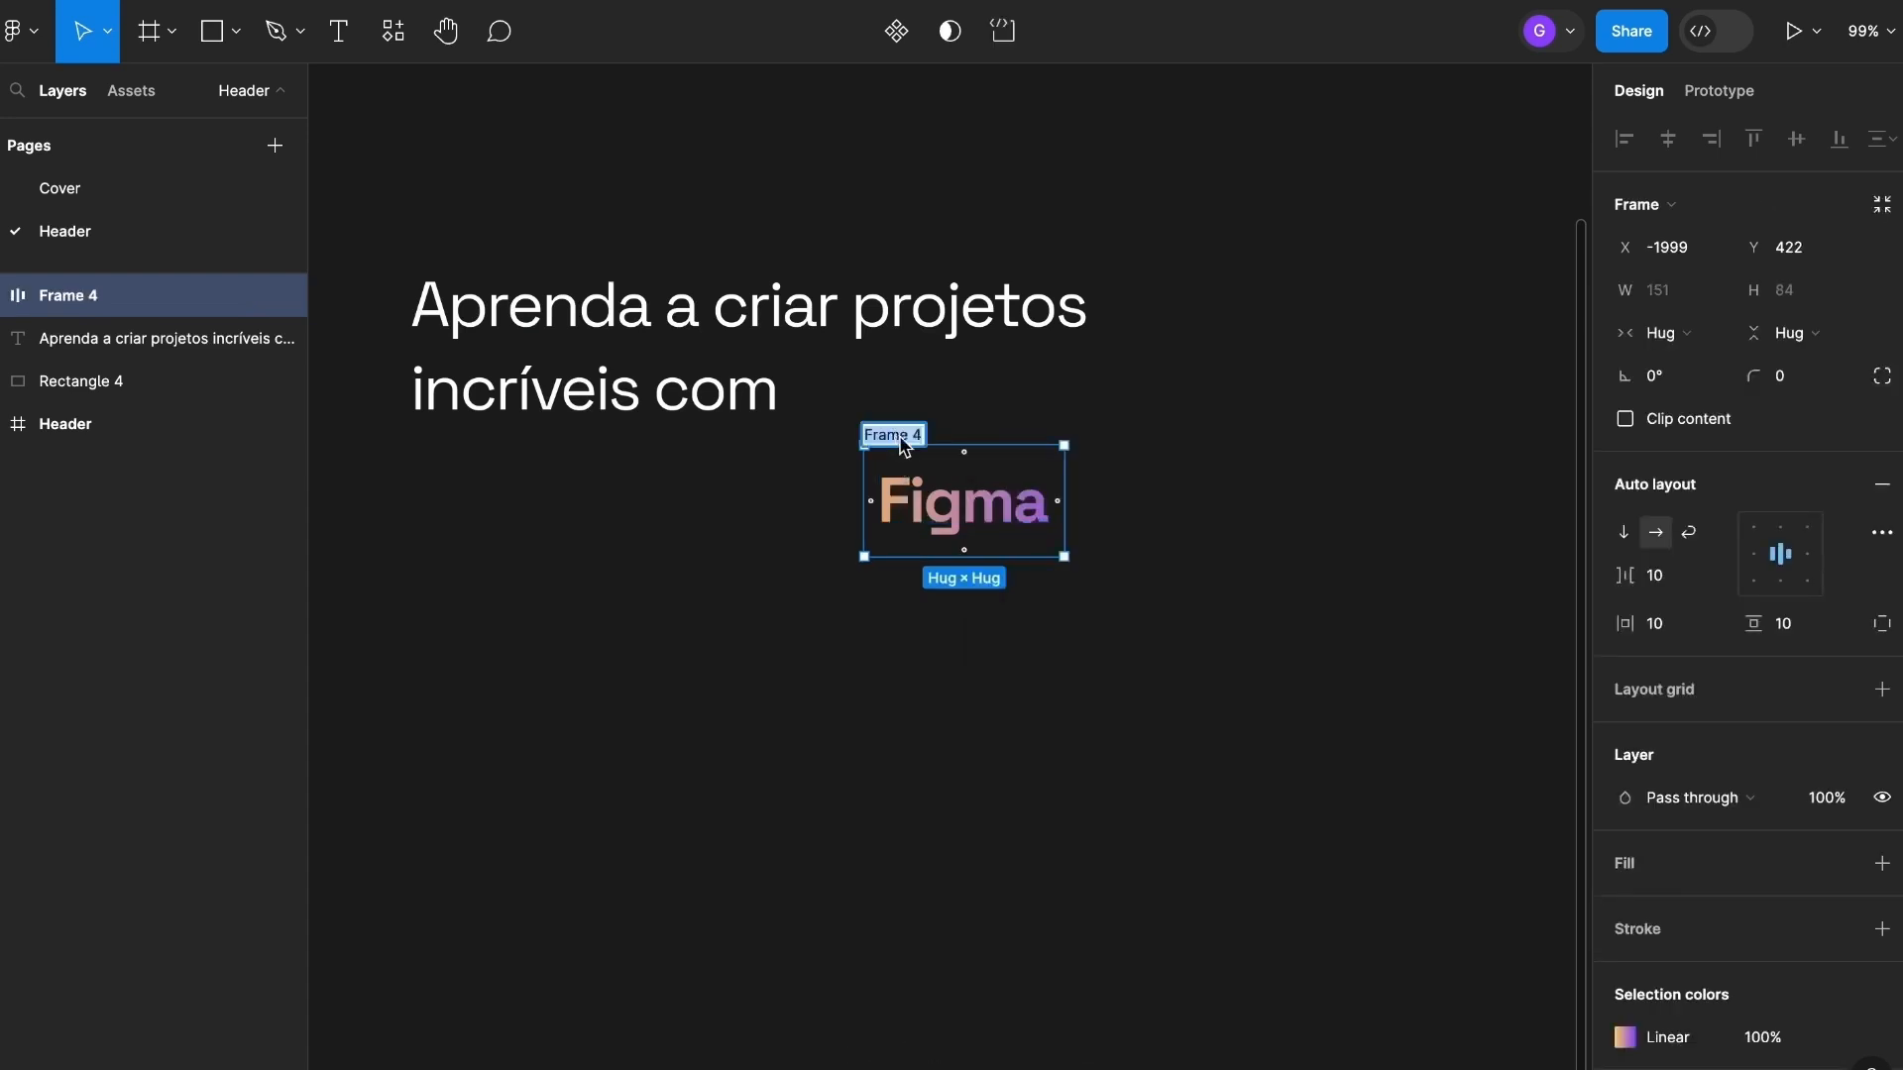
type("Texto")
key("Return")
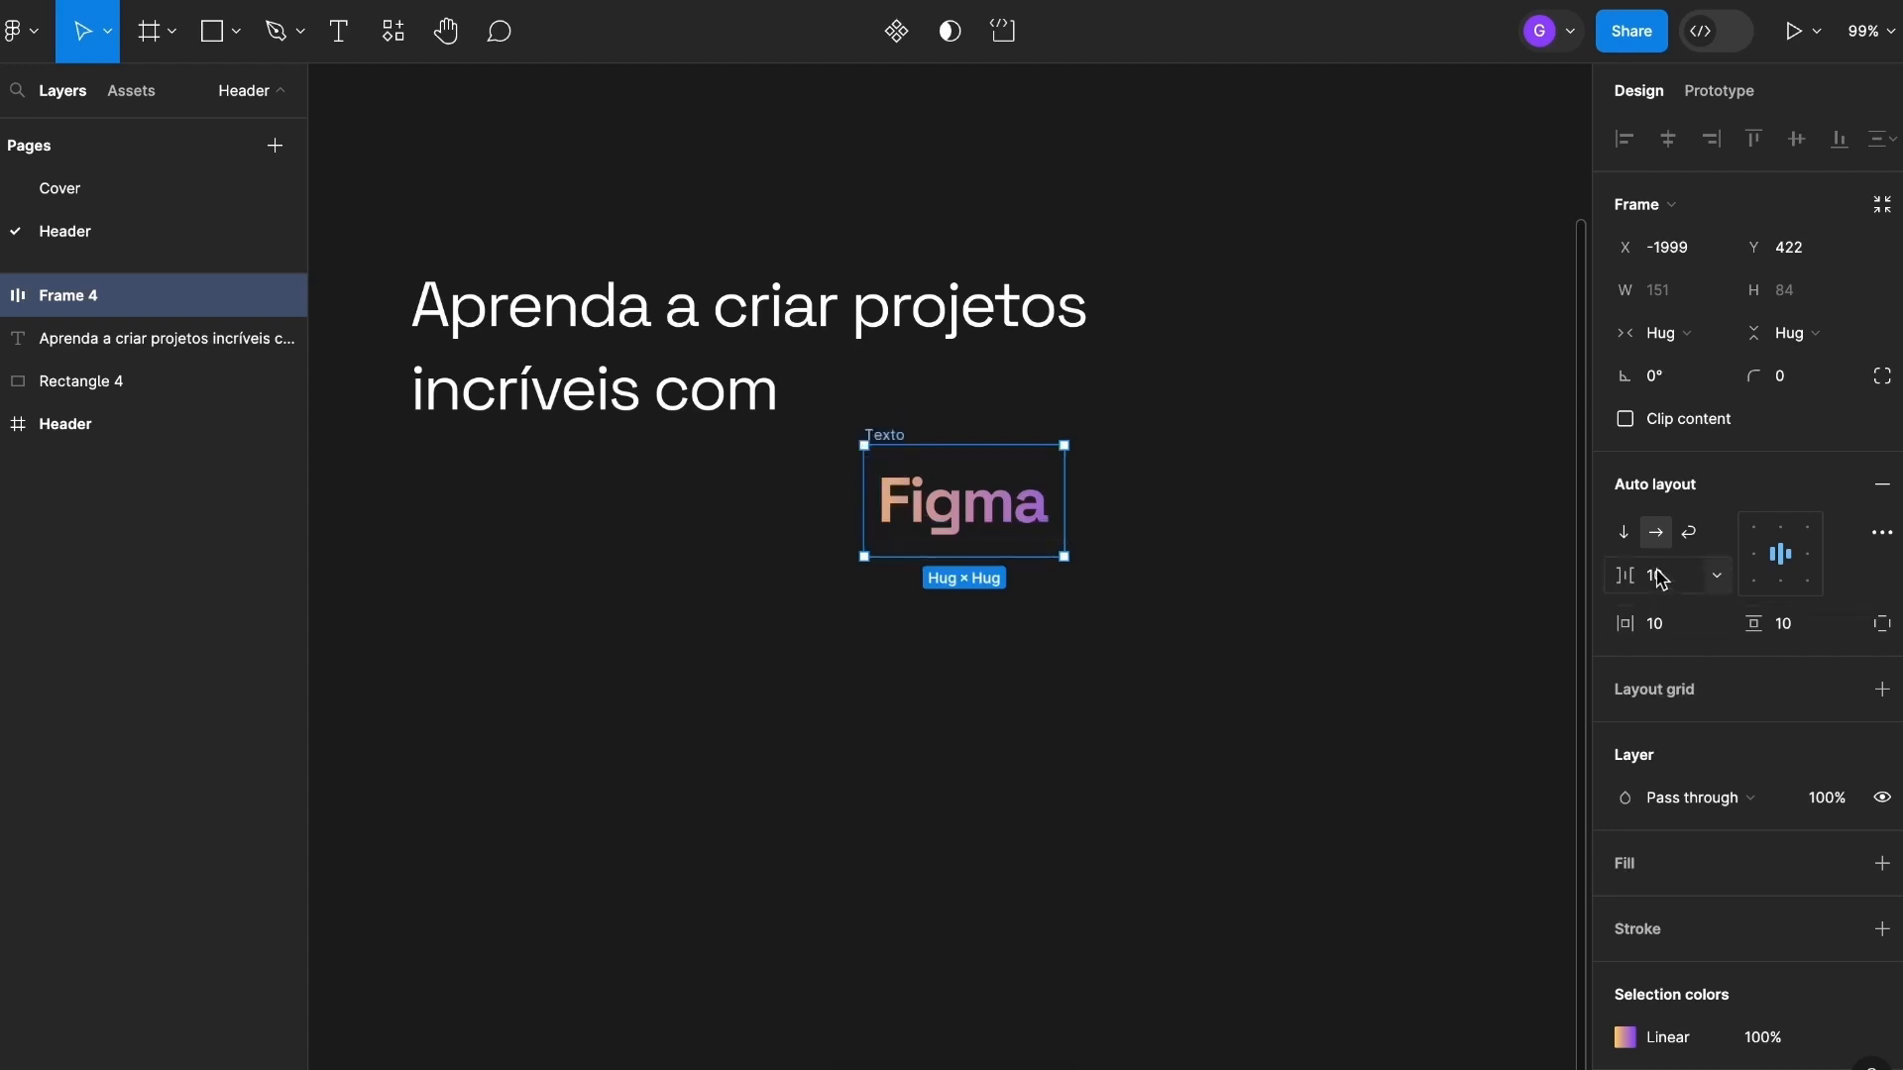
left_click(1756, 553)
left_click(1260, 618)
Turn the Texto frame into a component and add two more variants to it.
left_click(873, 432)
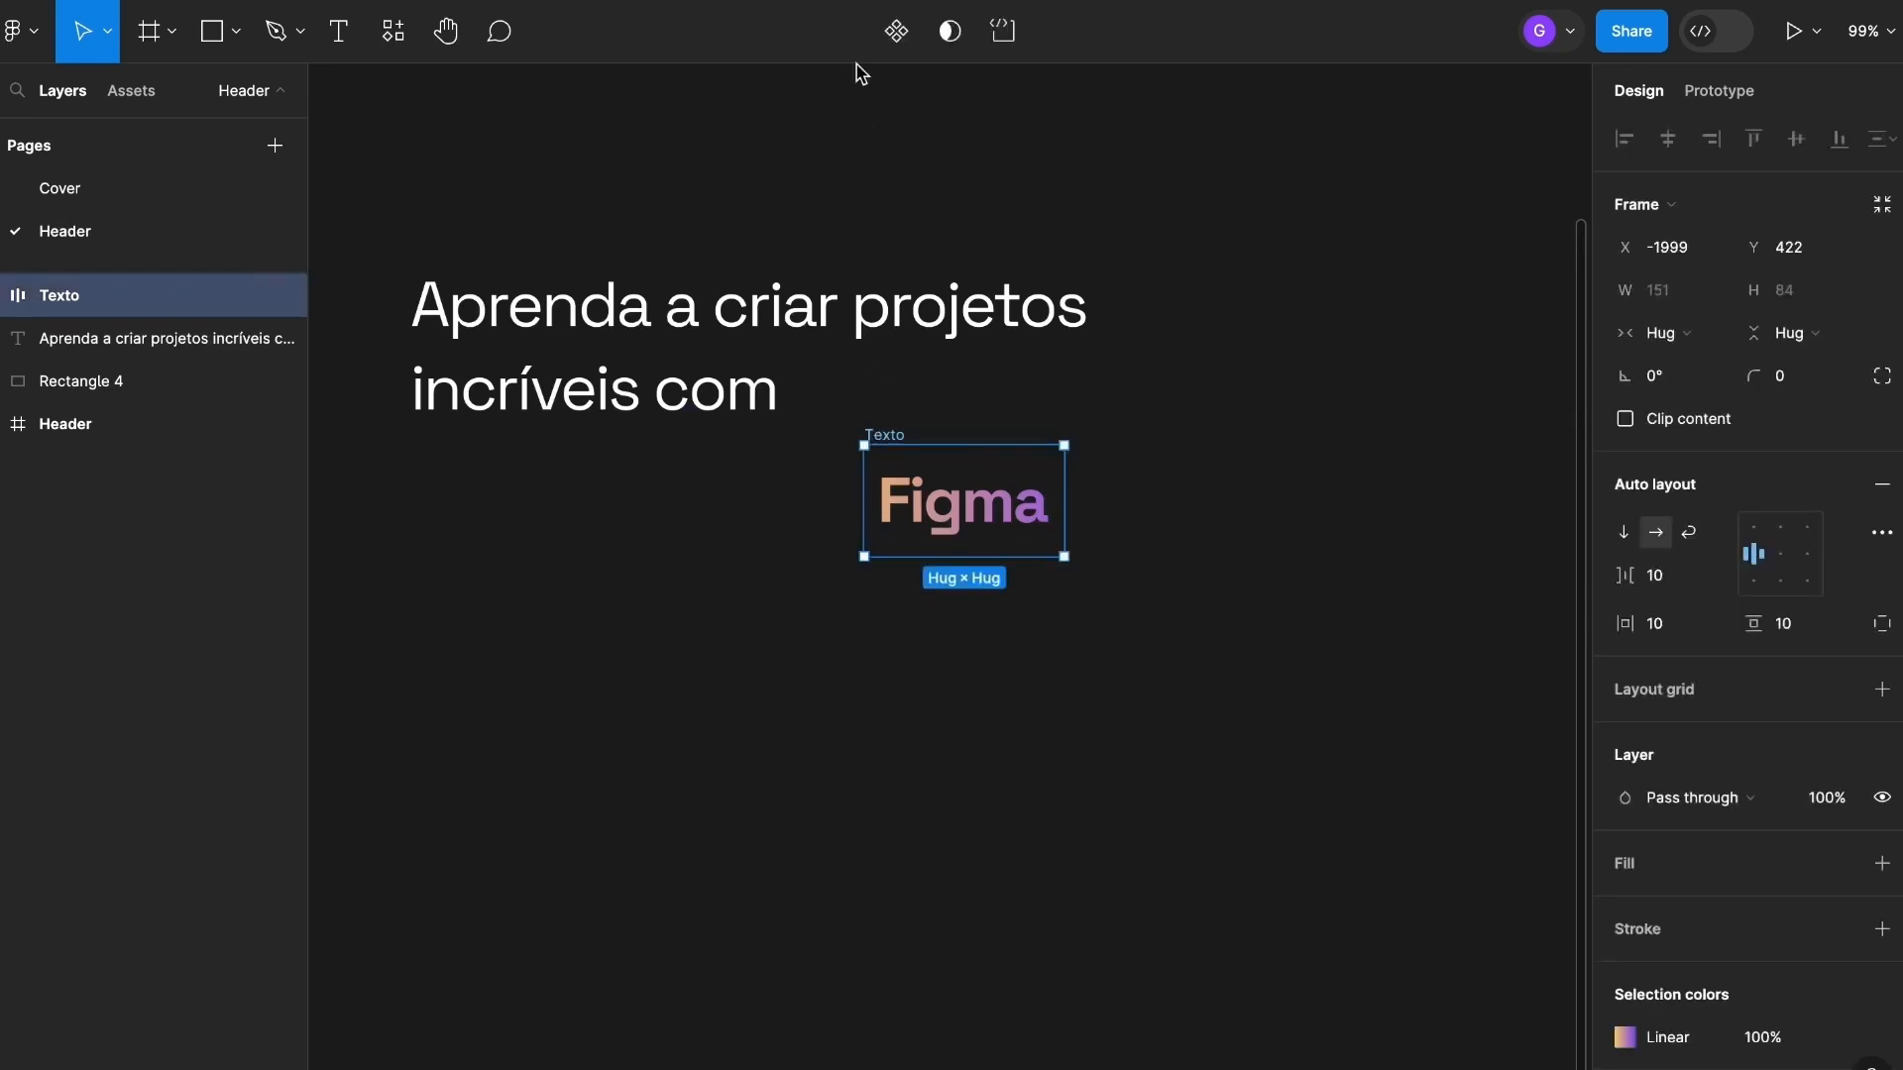
left_click(900, 35)
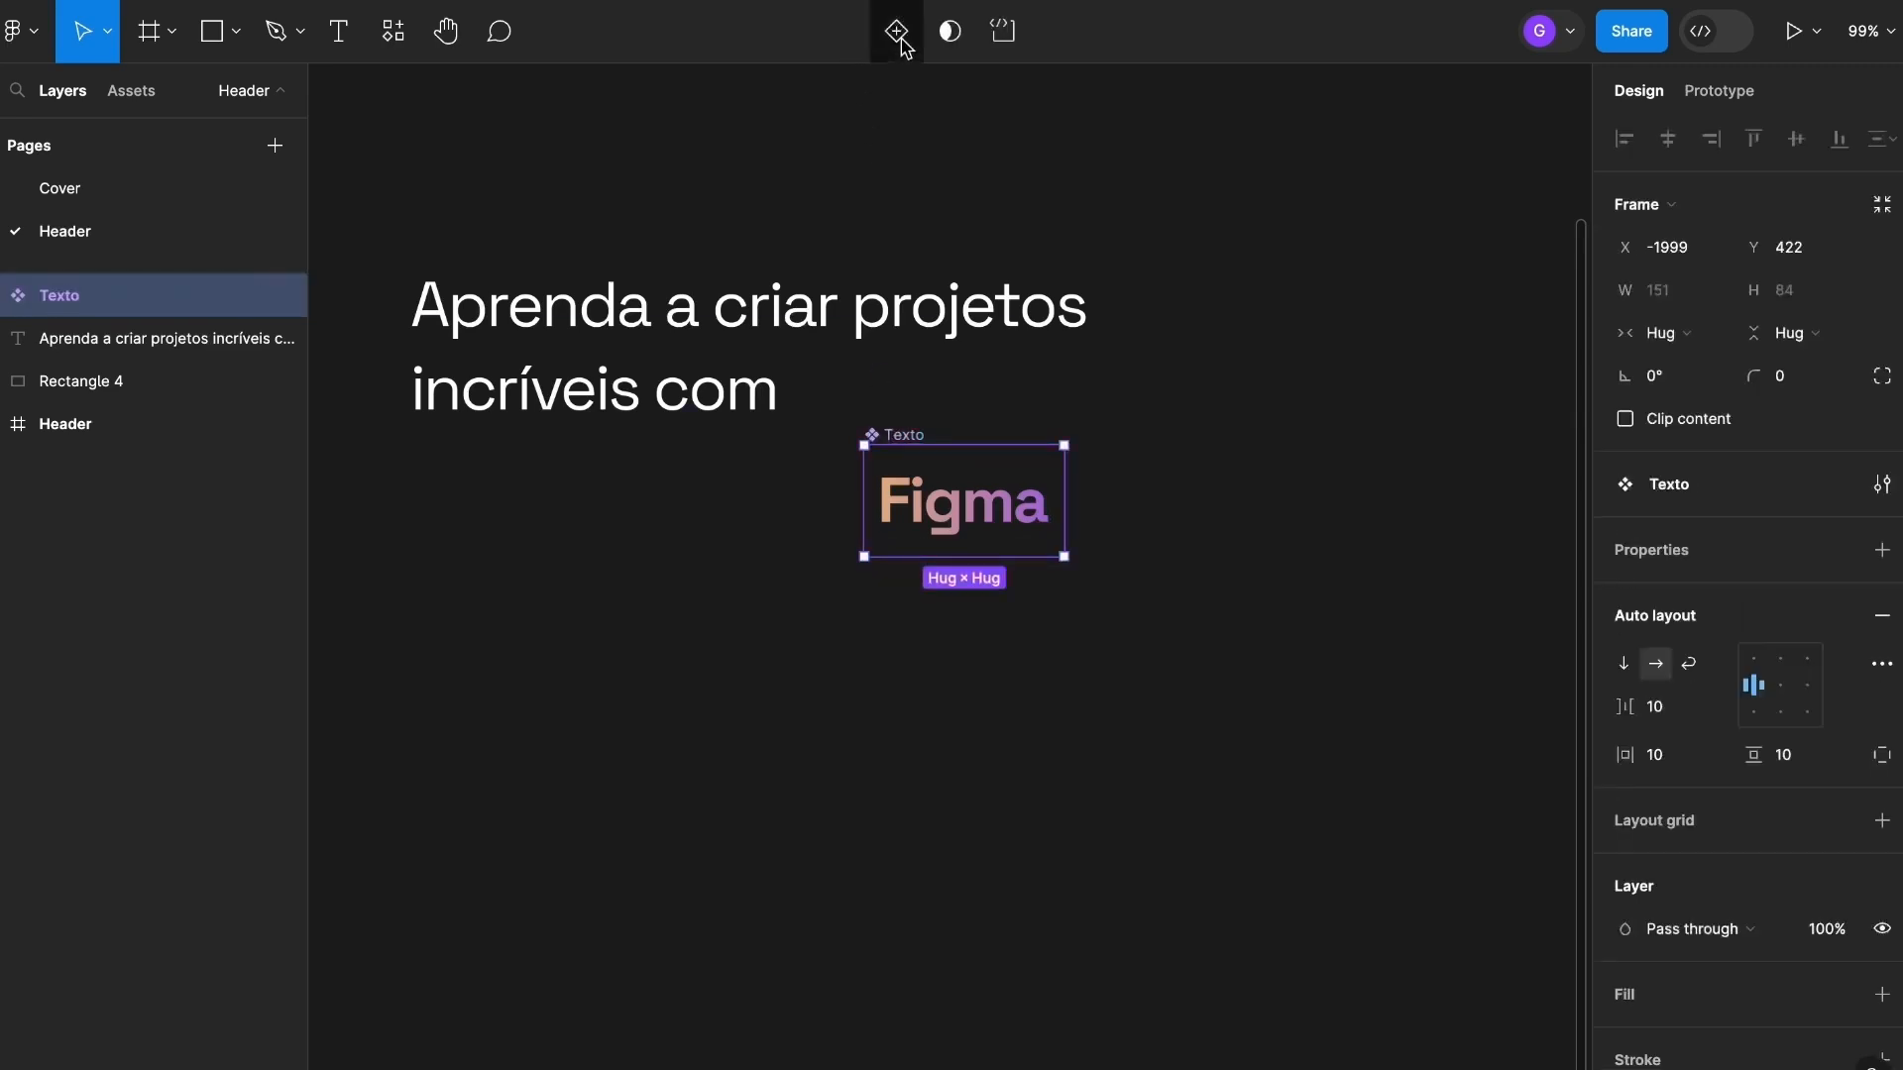
left_click(900, 36)
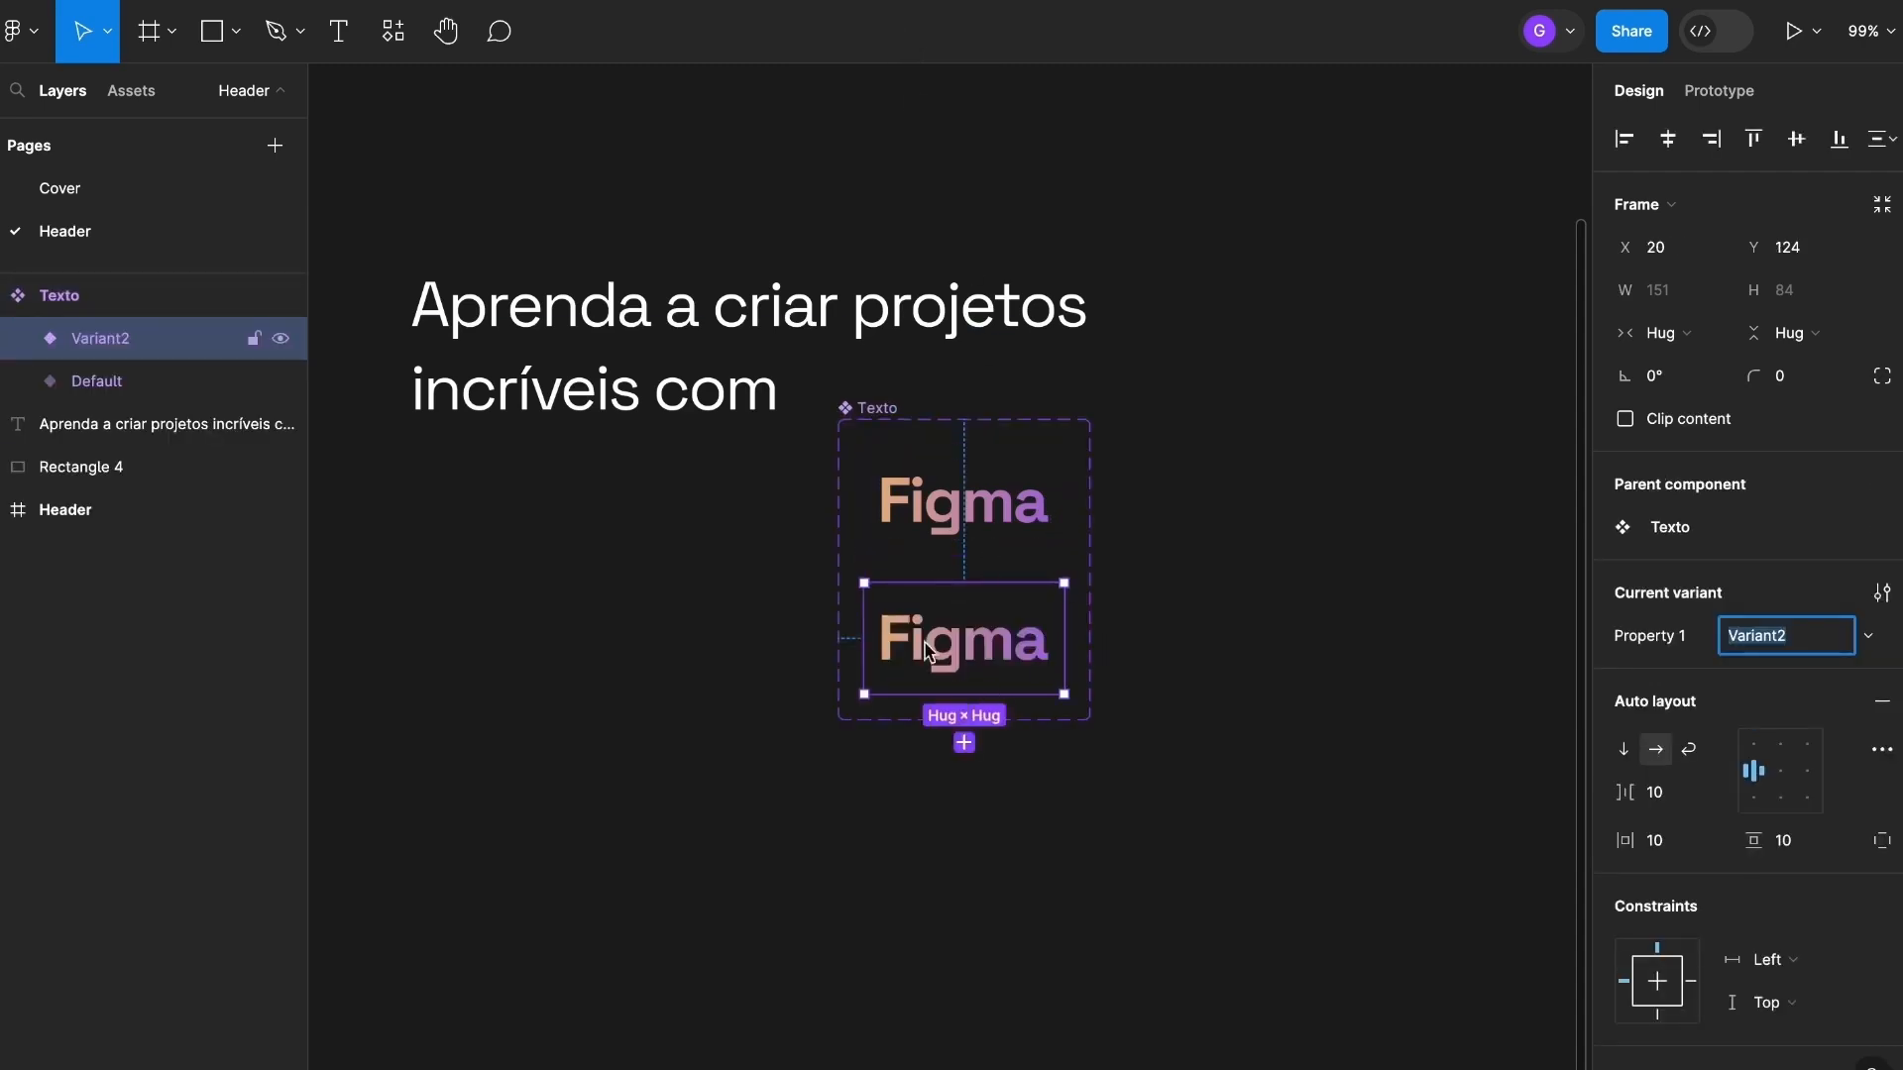
left_click(964, 743)
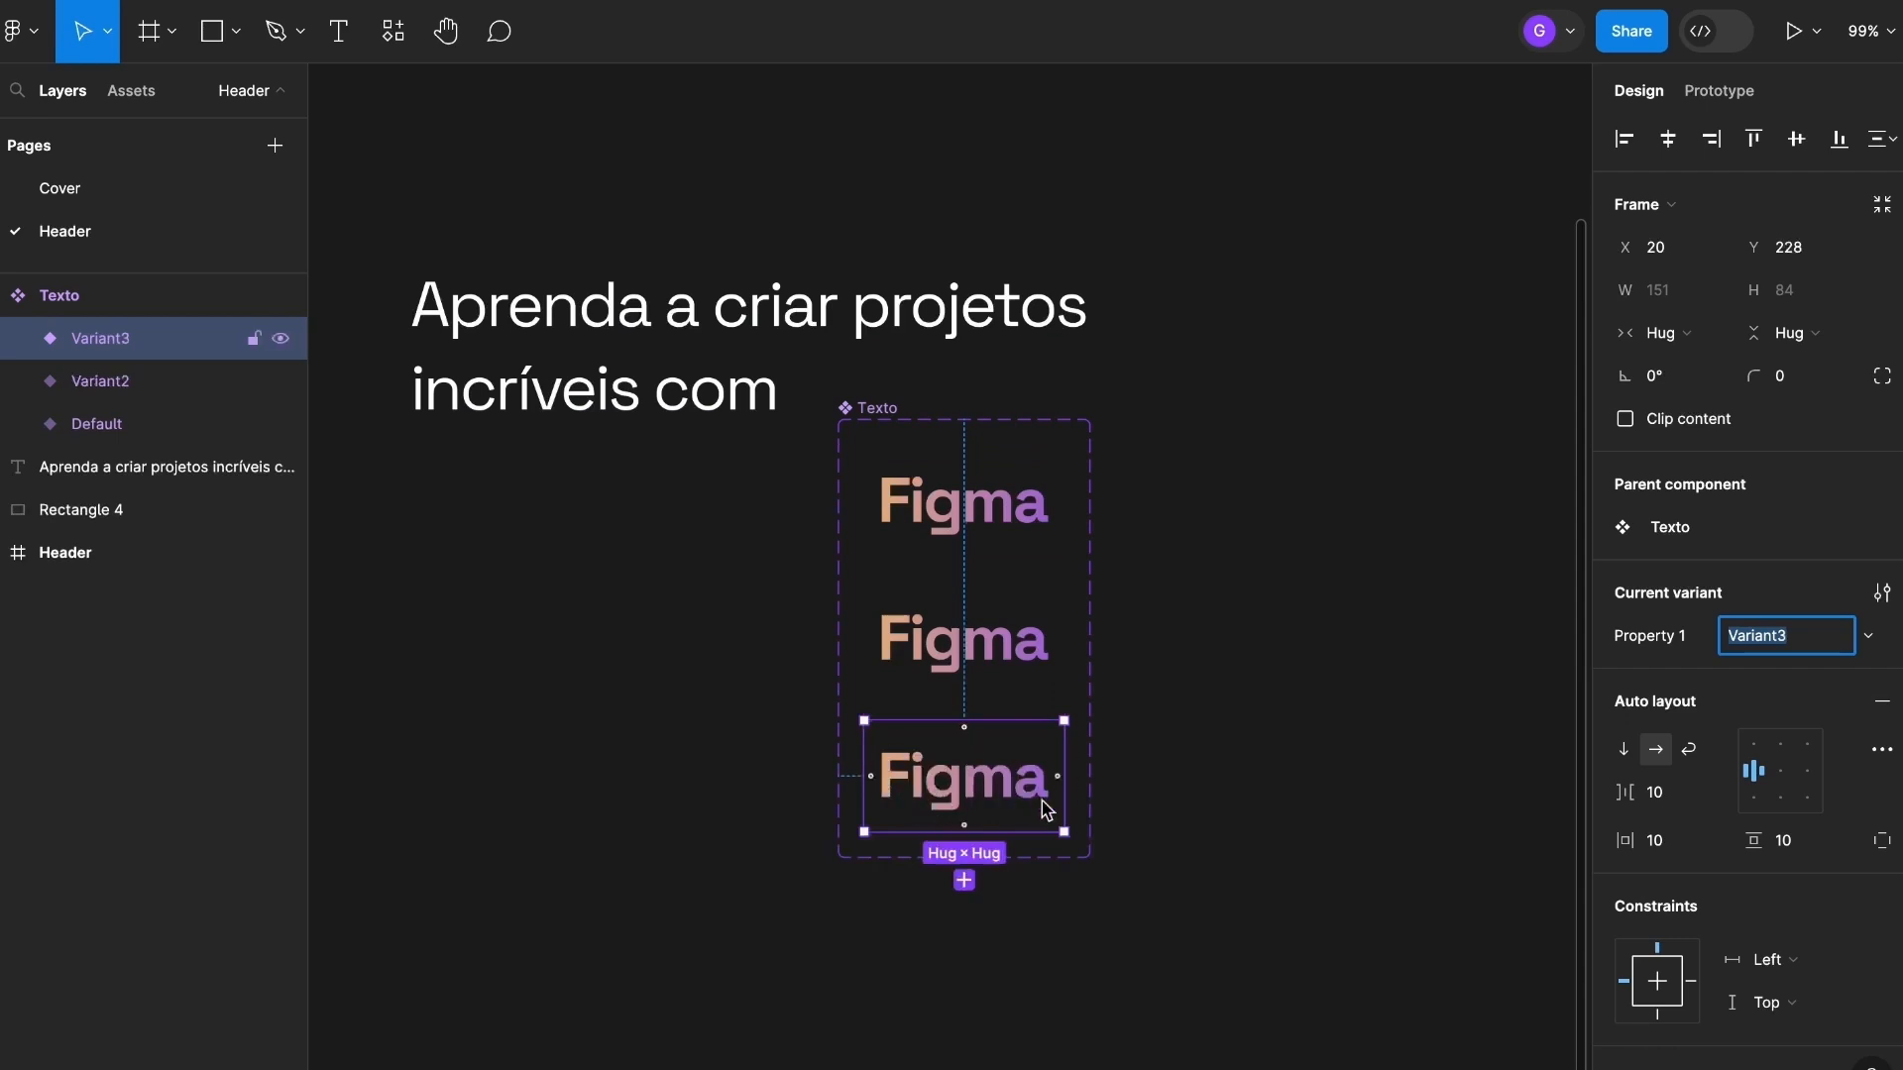
Change the text of the second variant to "Webflow" and of the third variant to "Framer".
scroll(984, 649, "up", 1)
double_click(986, 649)
double_click(988, 650)
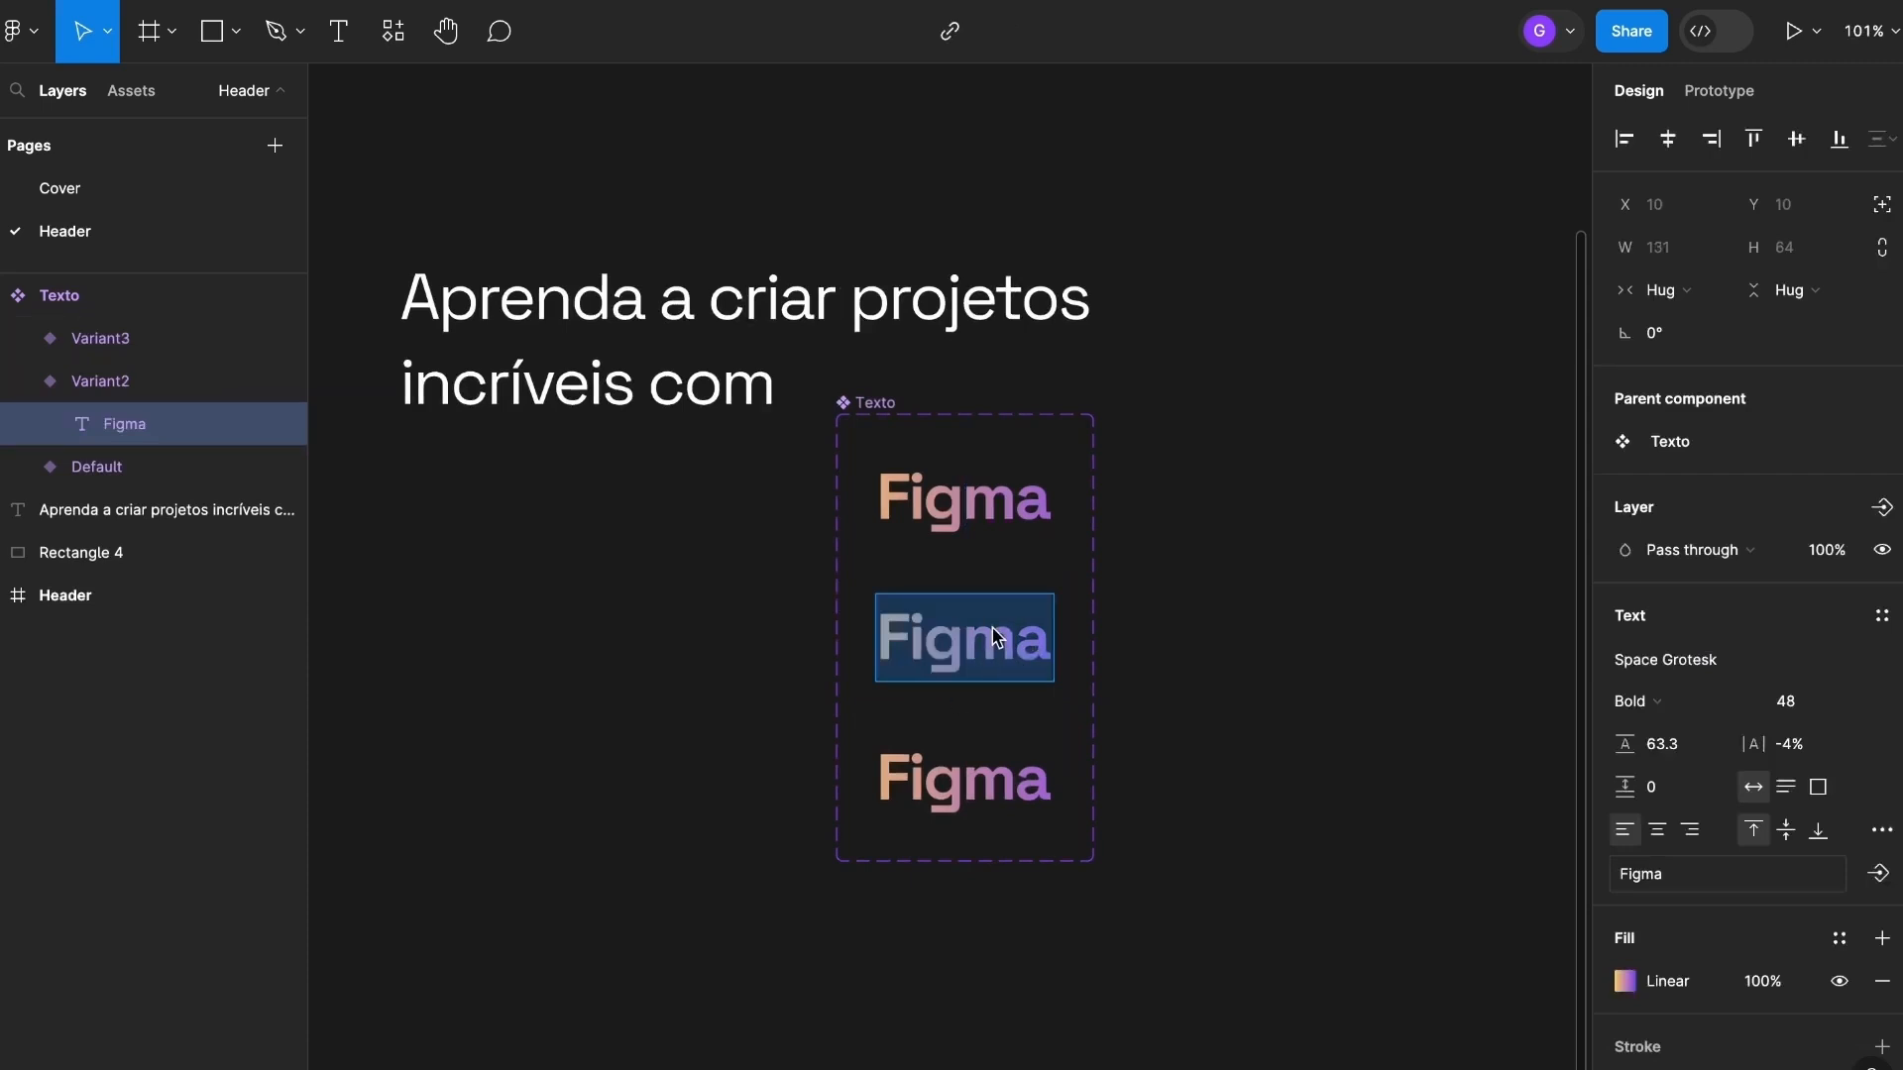
type("Webflow")
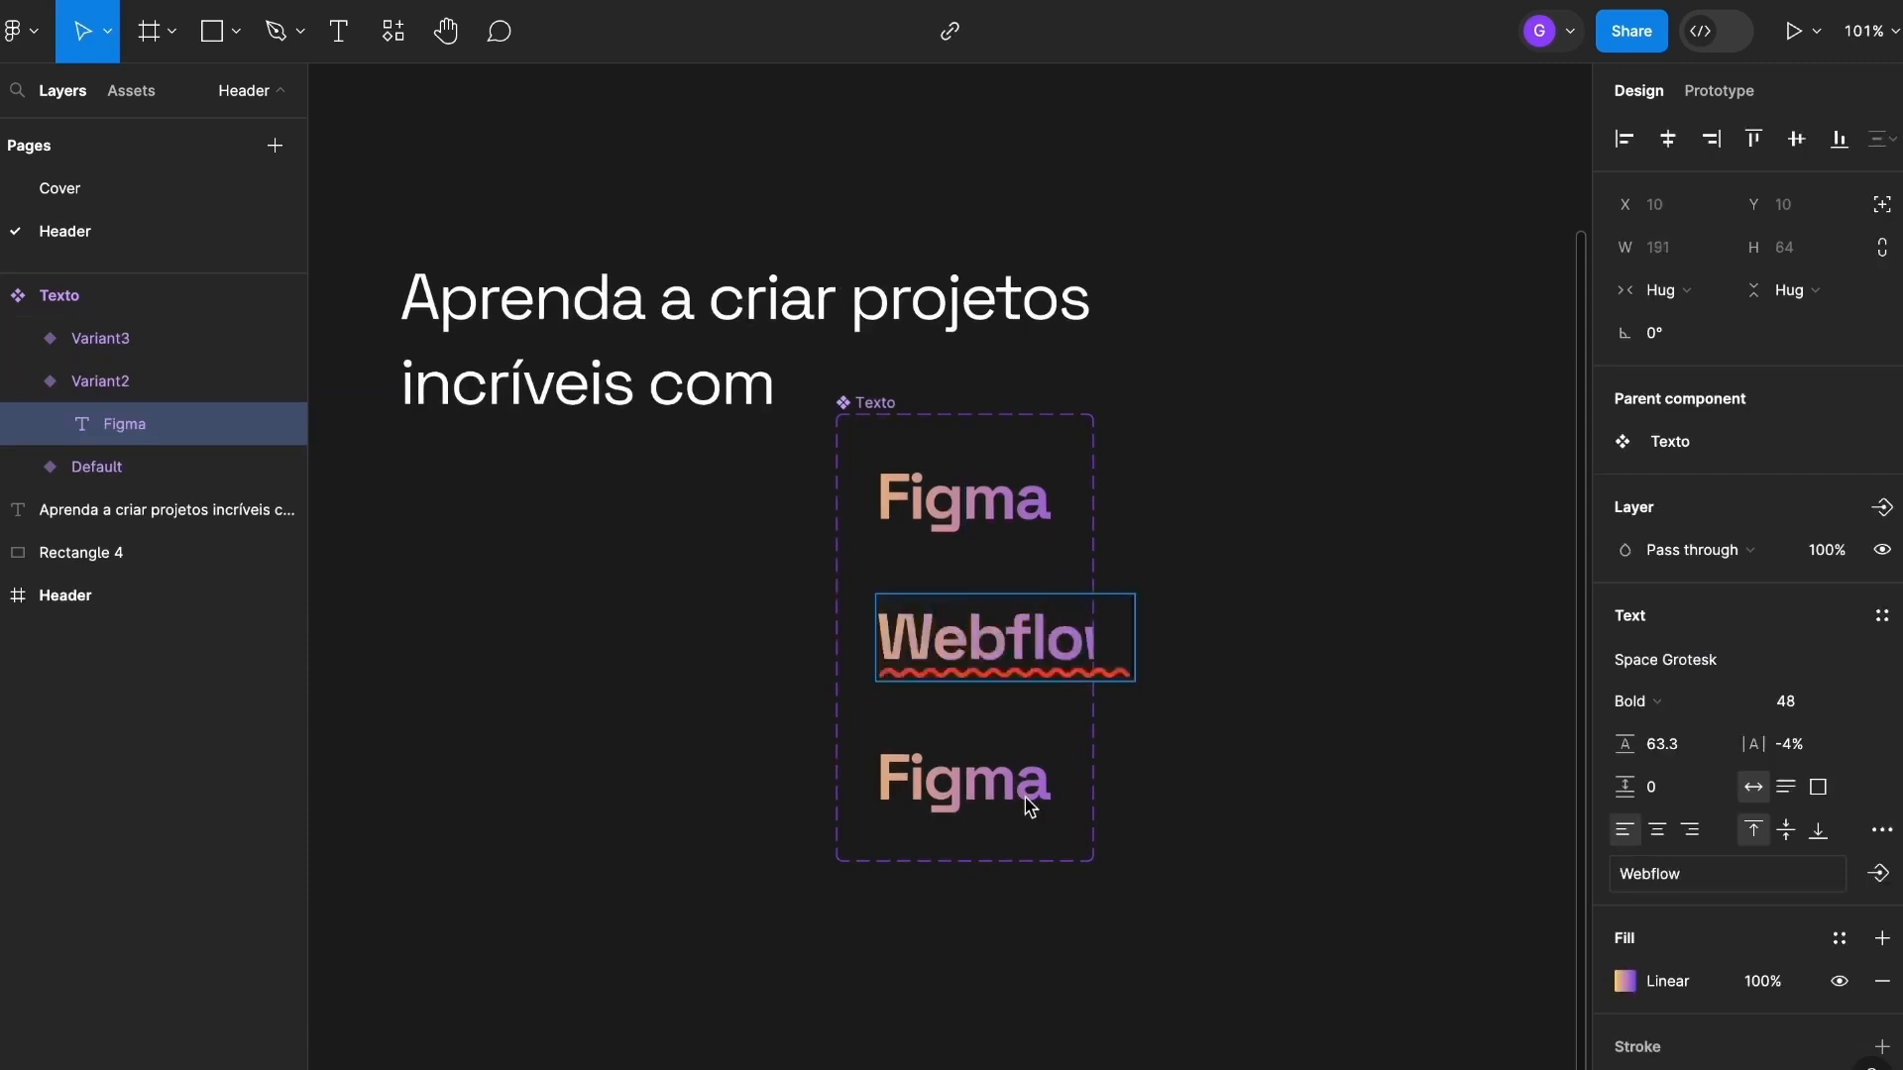
double_click(961, 798)
type("Framer")
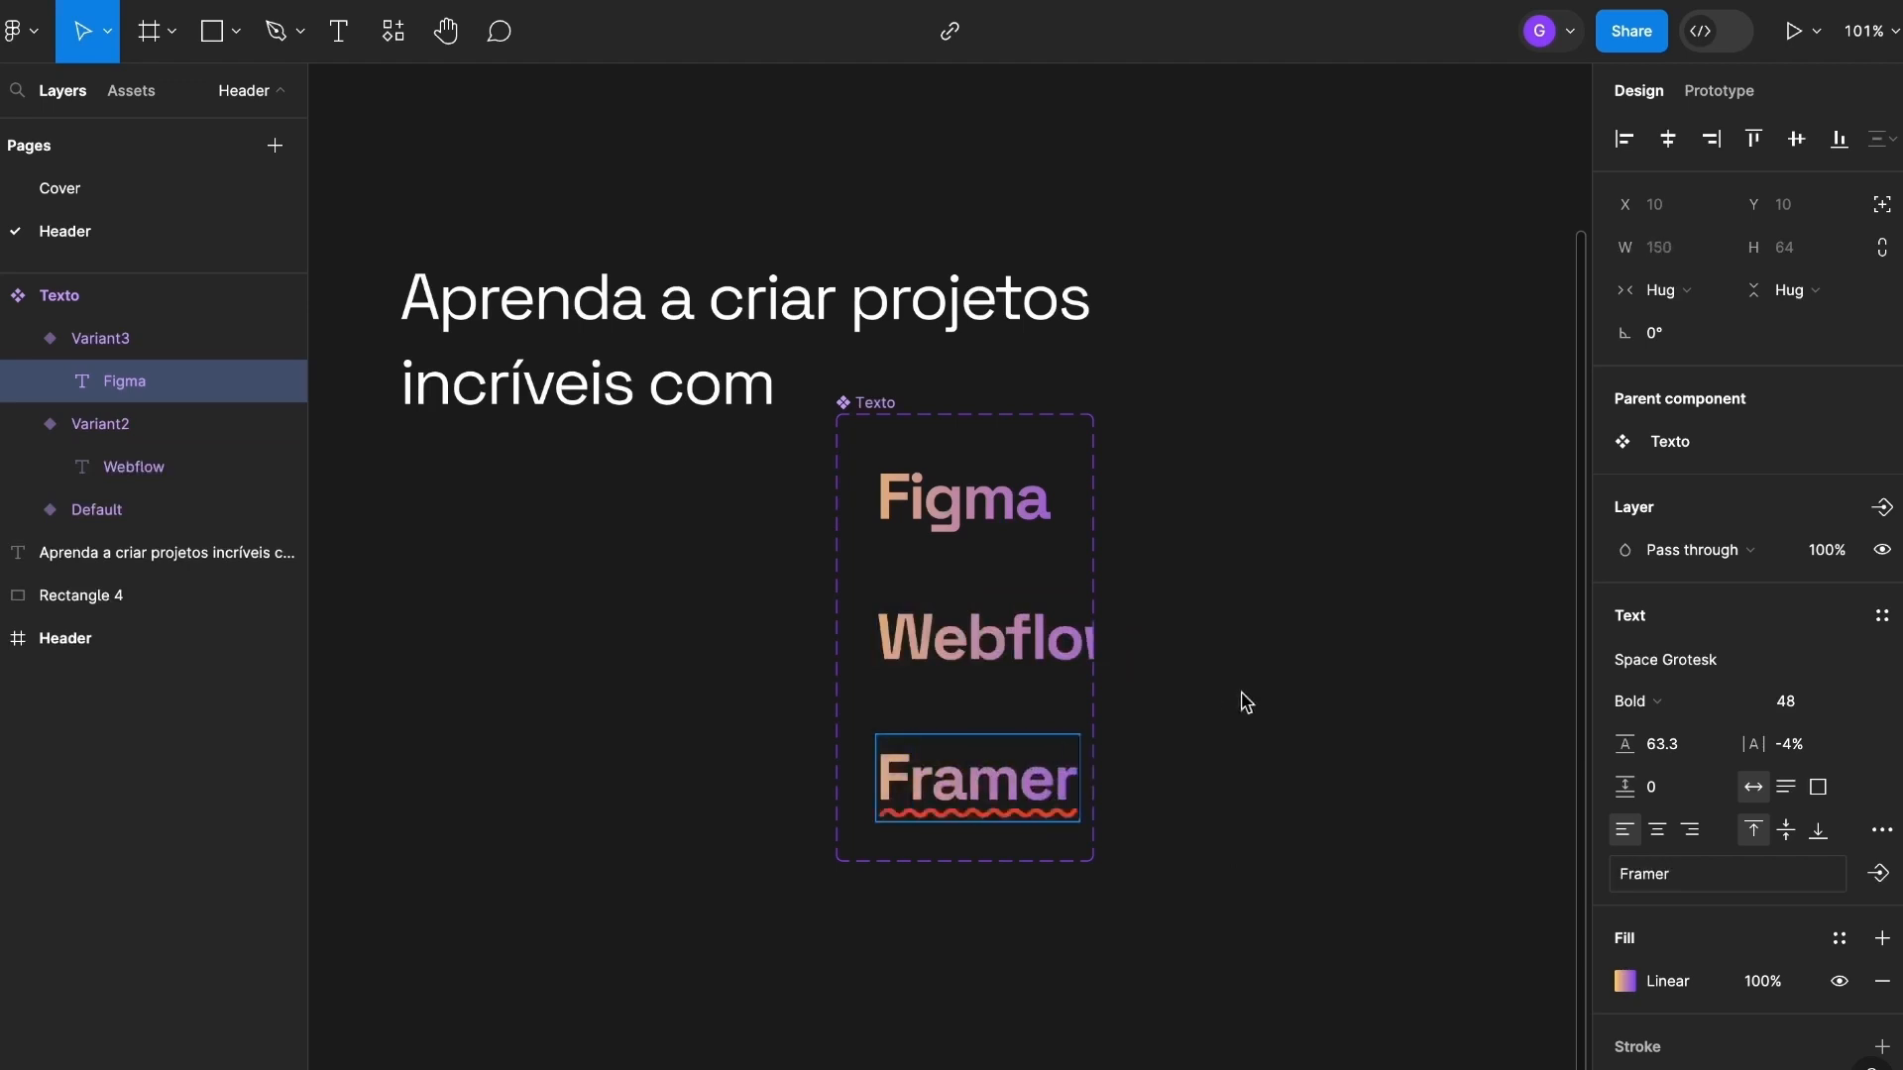
key("Escape")
key("Escape")
Widen the Texto component set to about 251 so that the Webflow variant fits inside.
left_click_drag(1097, 860, 1176, 861)
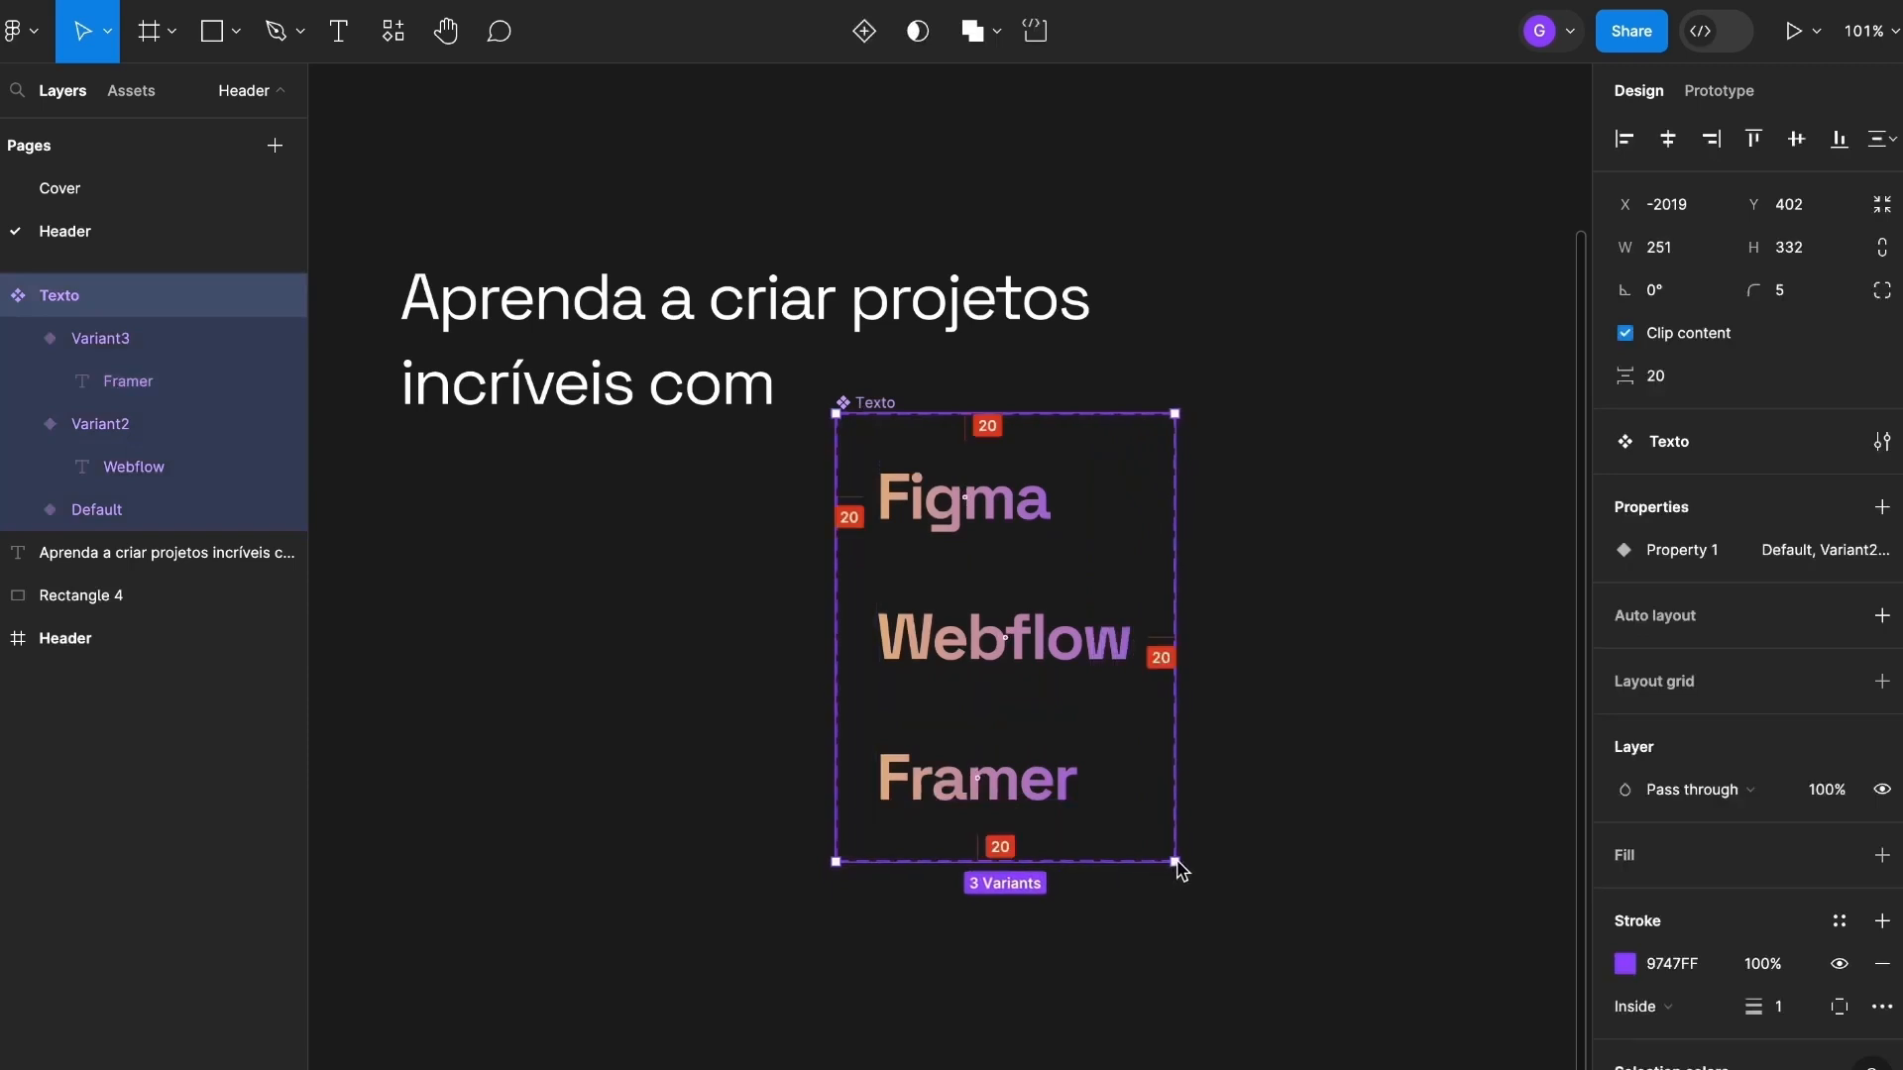
left_click(1373, 810)
left_click_drag(1373, 809, 1213, 794)
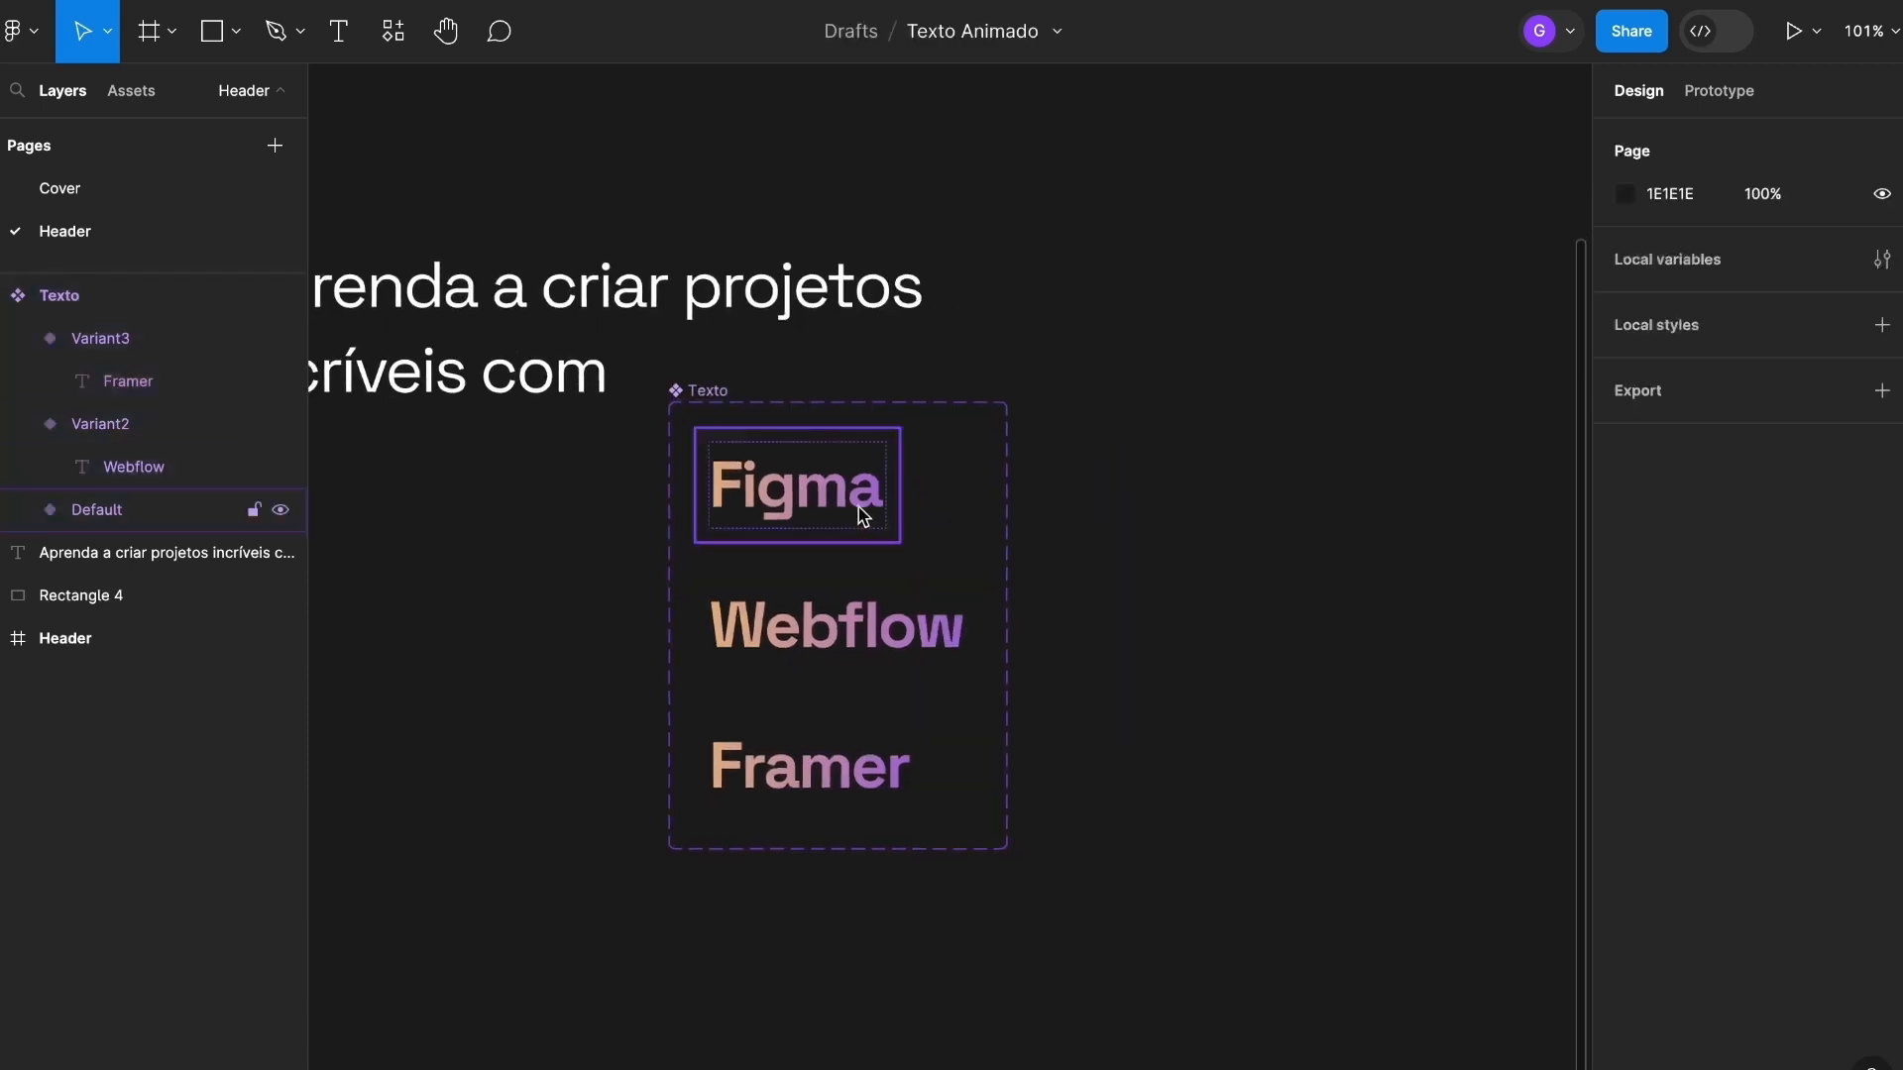
Rename the Property 1 value of the first Texto variant to "Figma".
left_click(862, 515)
scroll(1231, 629, "up", 2)
scroll(907, 550, "down", 2)
left_click(907, 550)
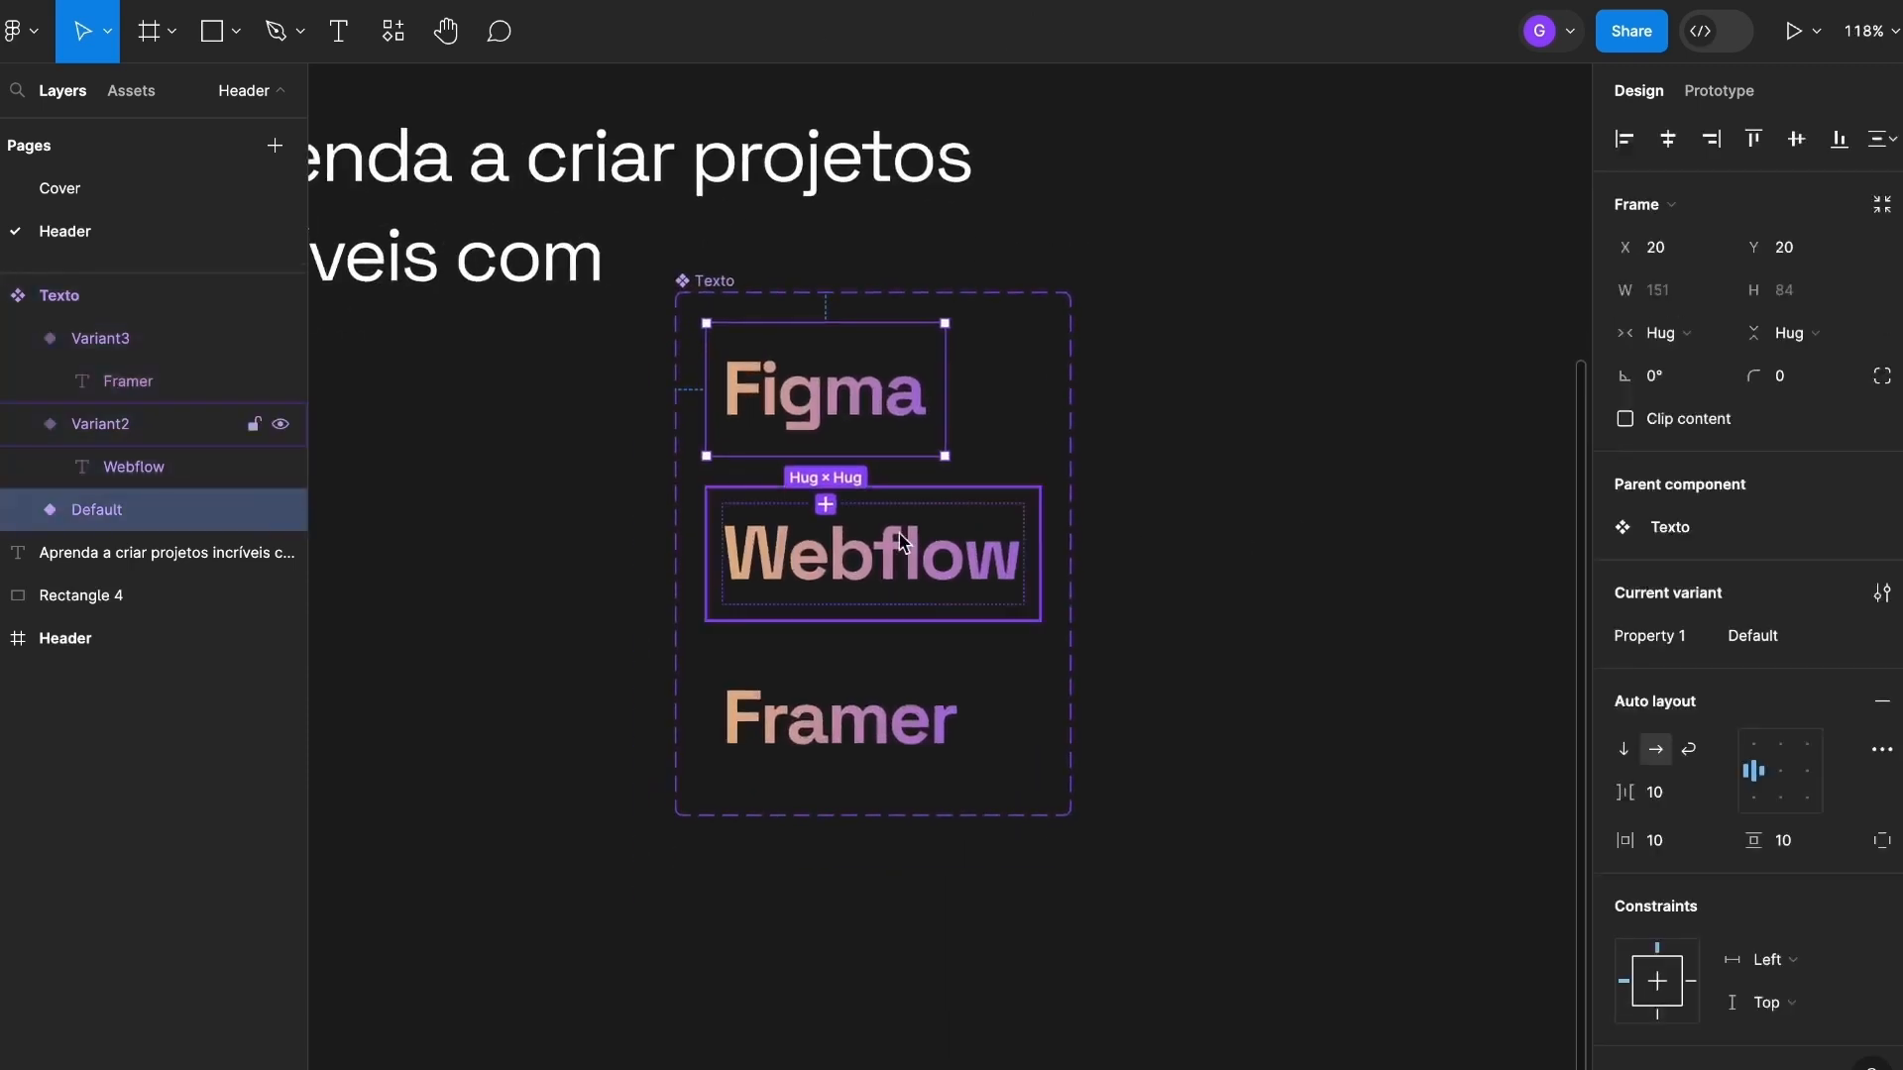
left_click(913, 696)
left_click(872, 396)
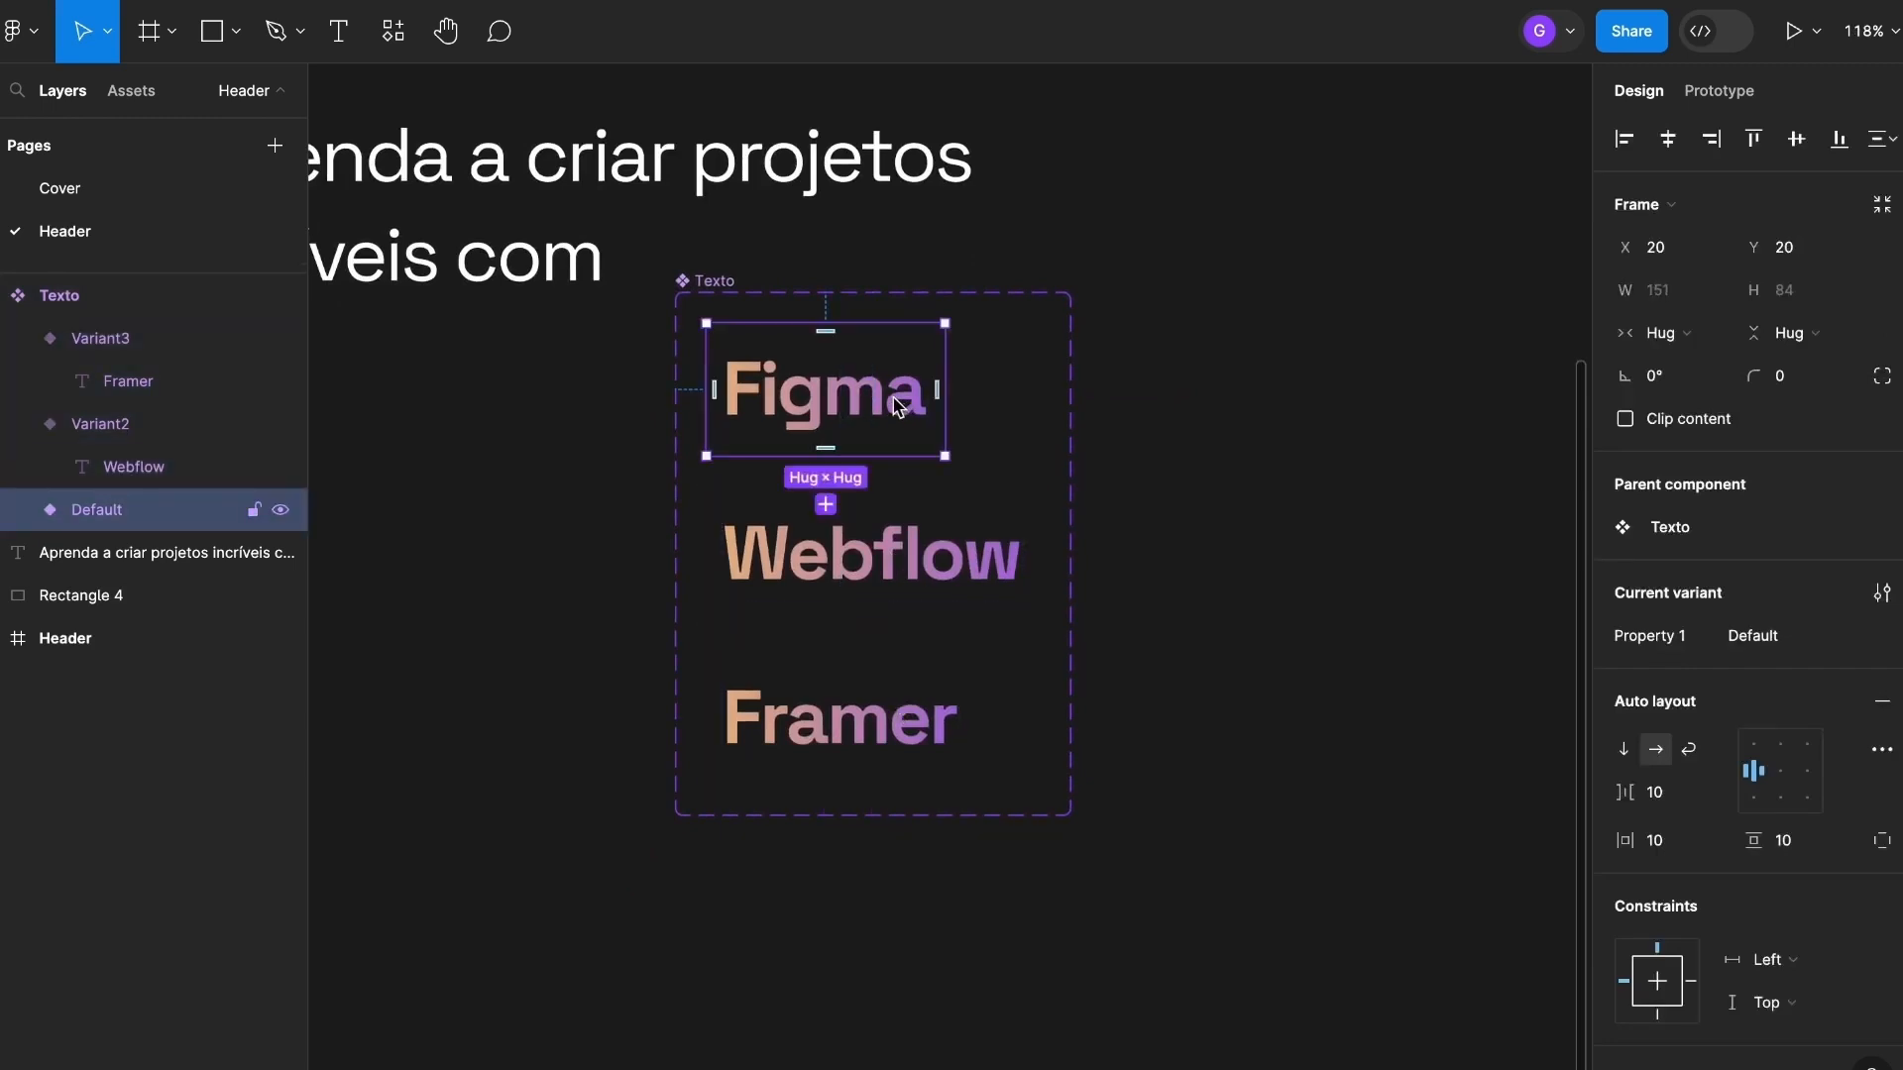
left_click(1801, 648)
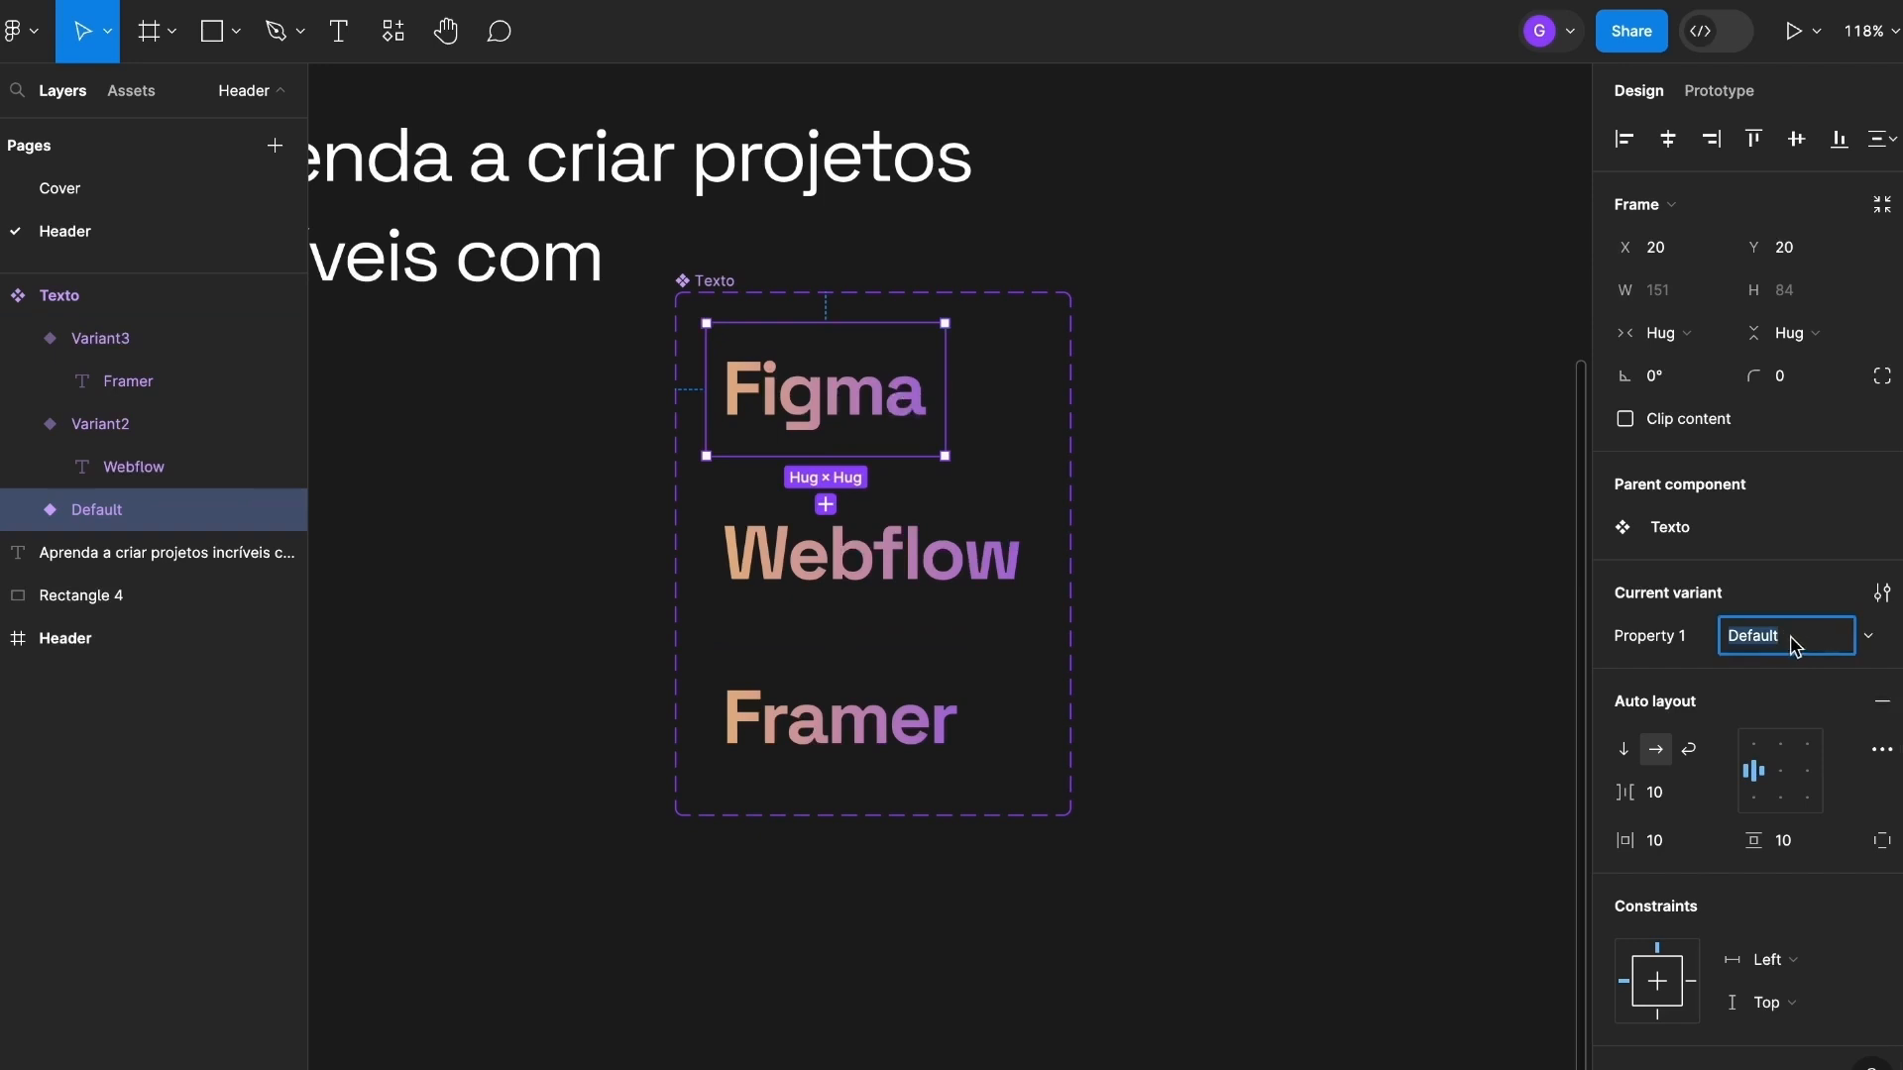
type("Figma")
key("Return")
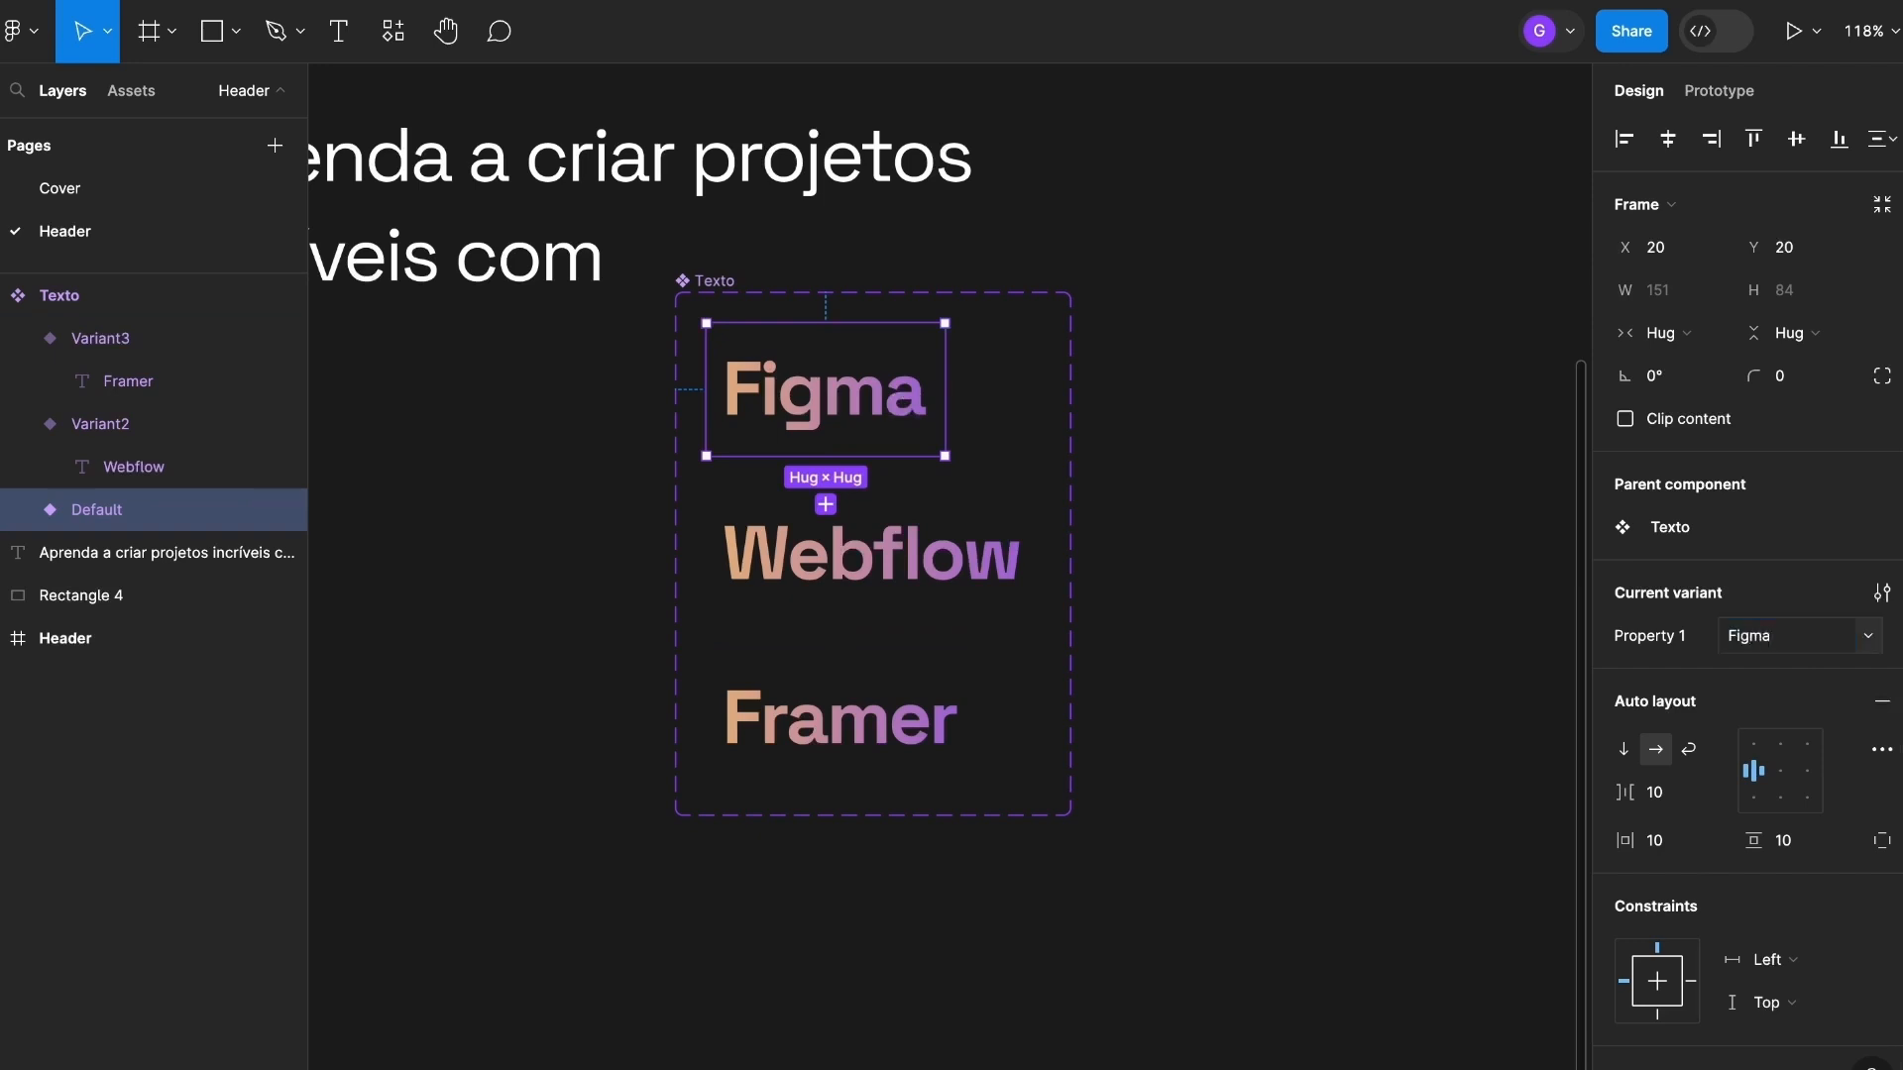
Rename the Property 1 value of the second Texto variant to "Webflow" and of the third to "Framer".
left_click(775, 567)
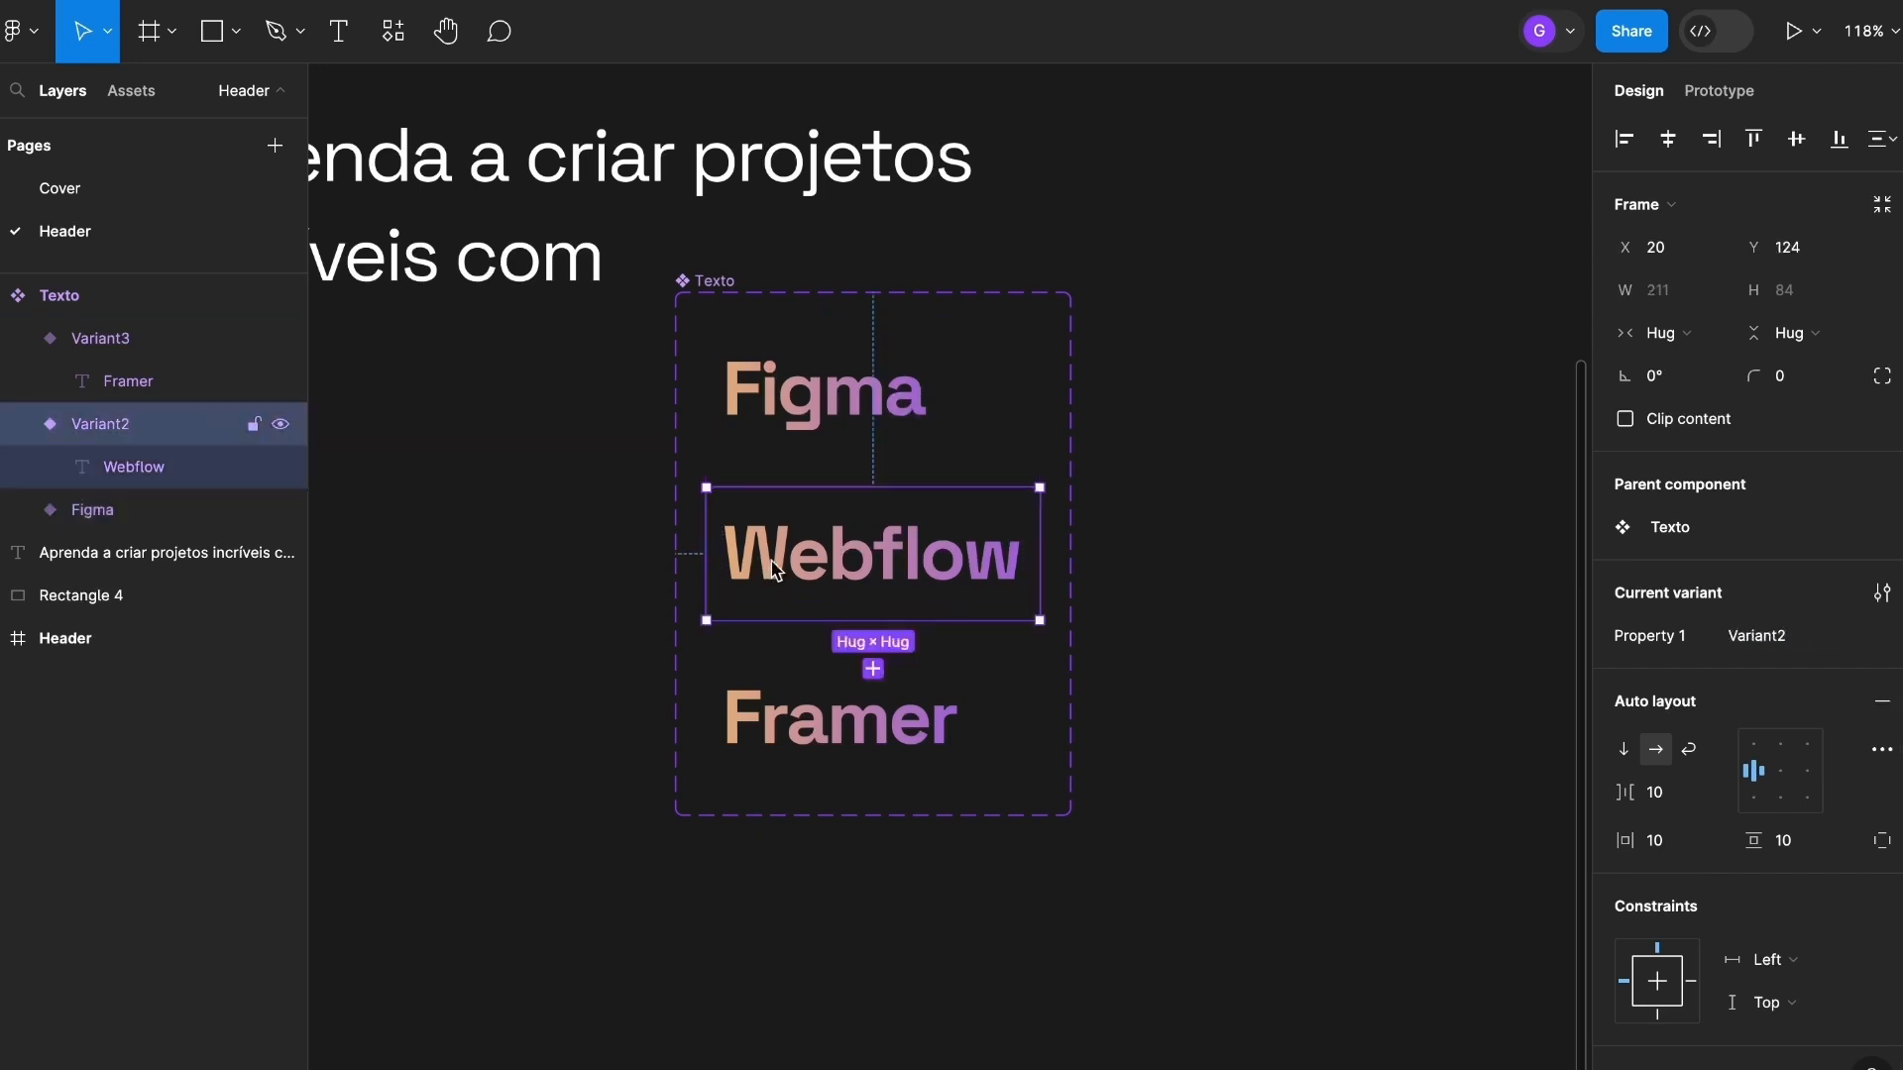
left_click(1832, 634)
type("Webflow")
key("Return")
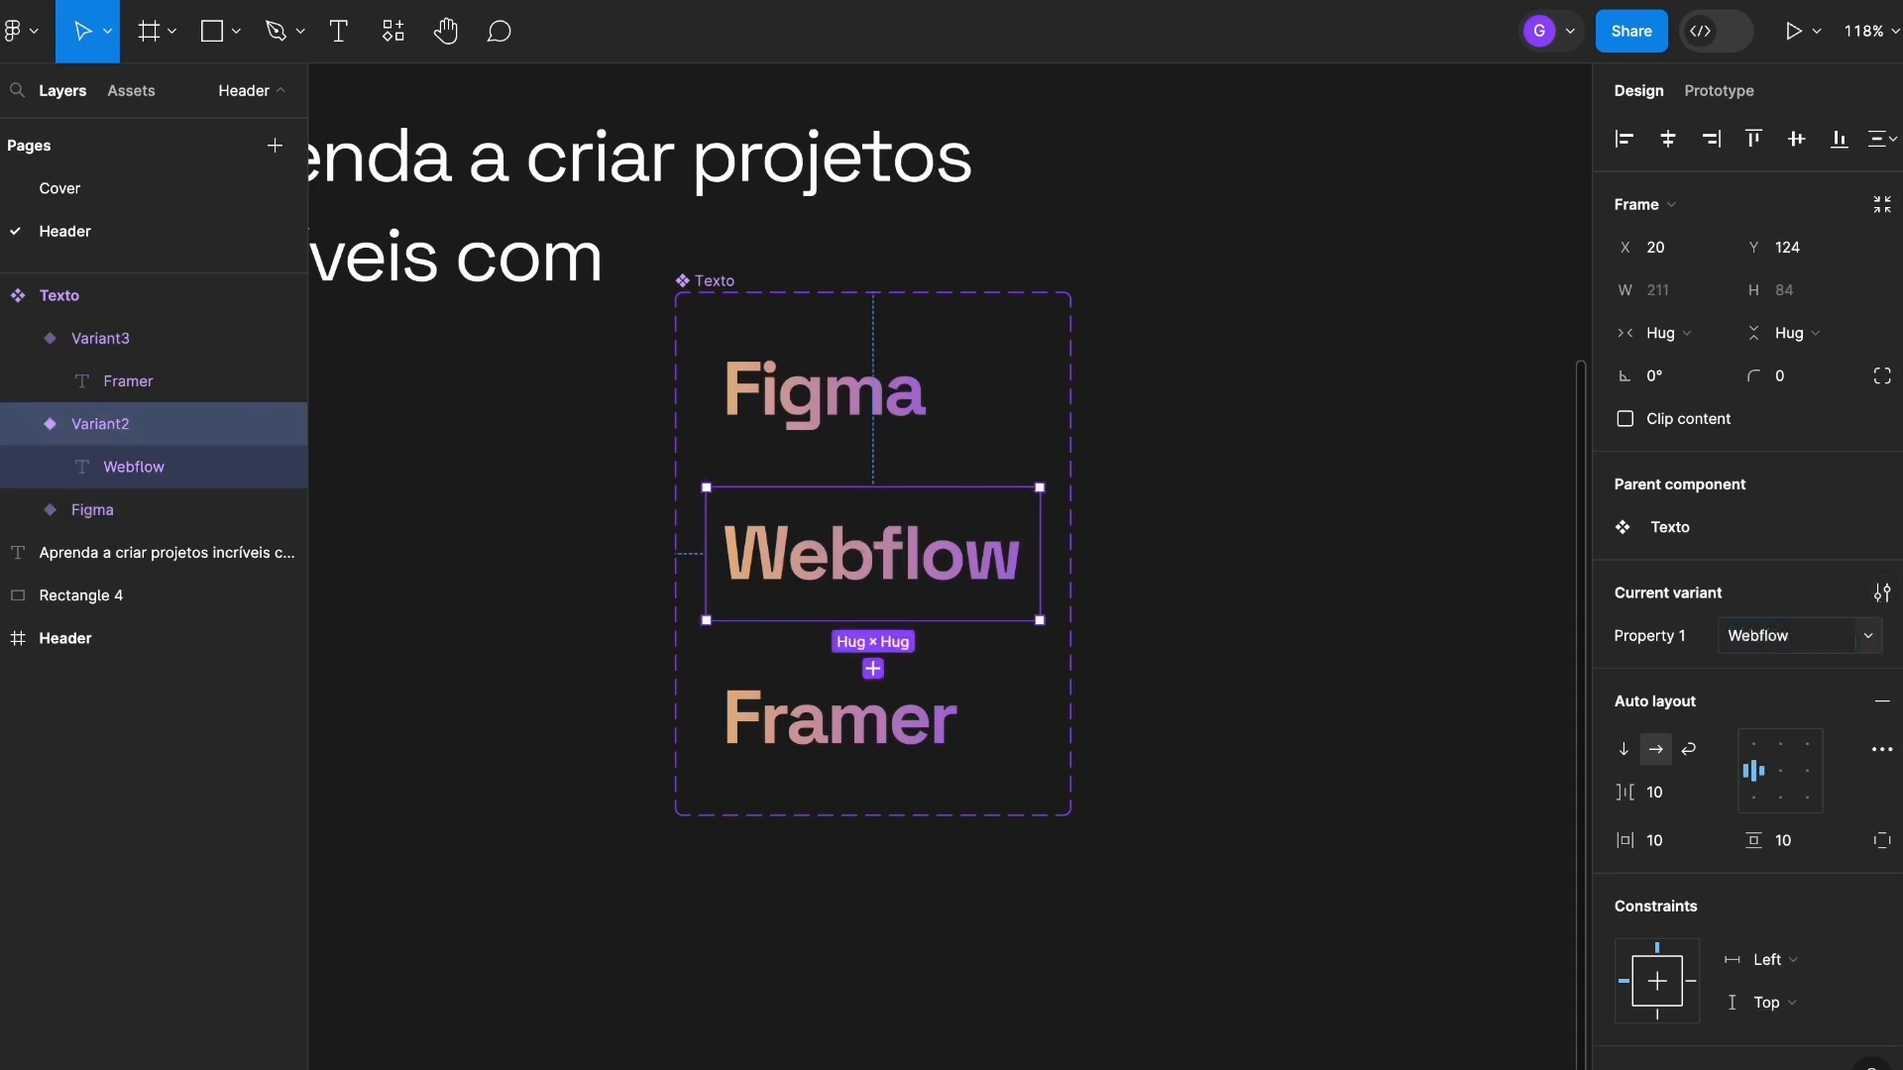
left_click(922, 750)
left_click(1832, 635)
type("Fram")
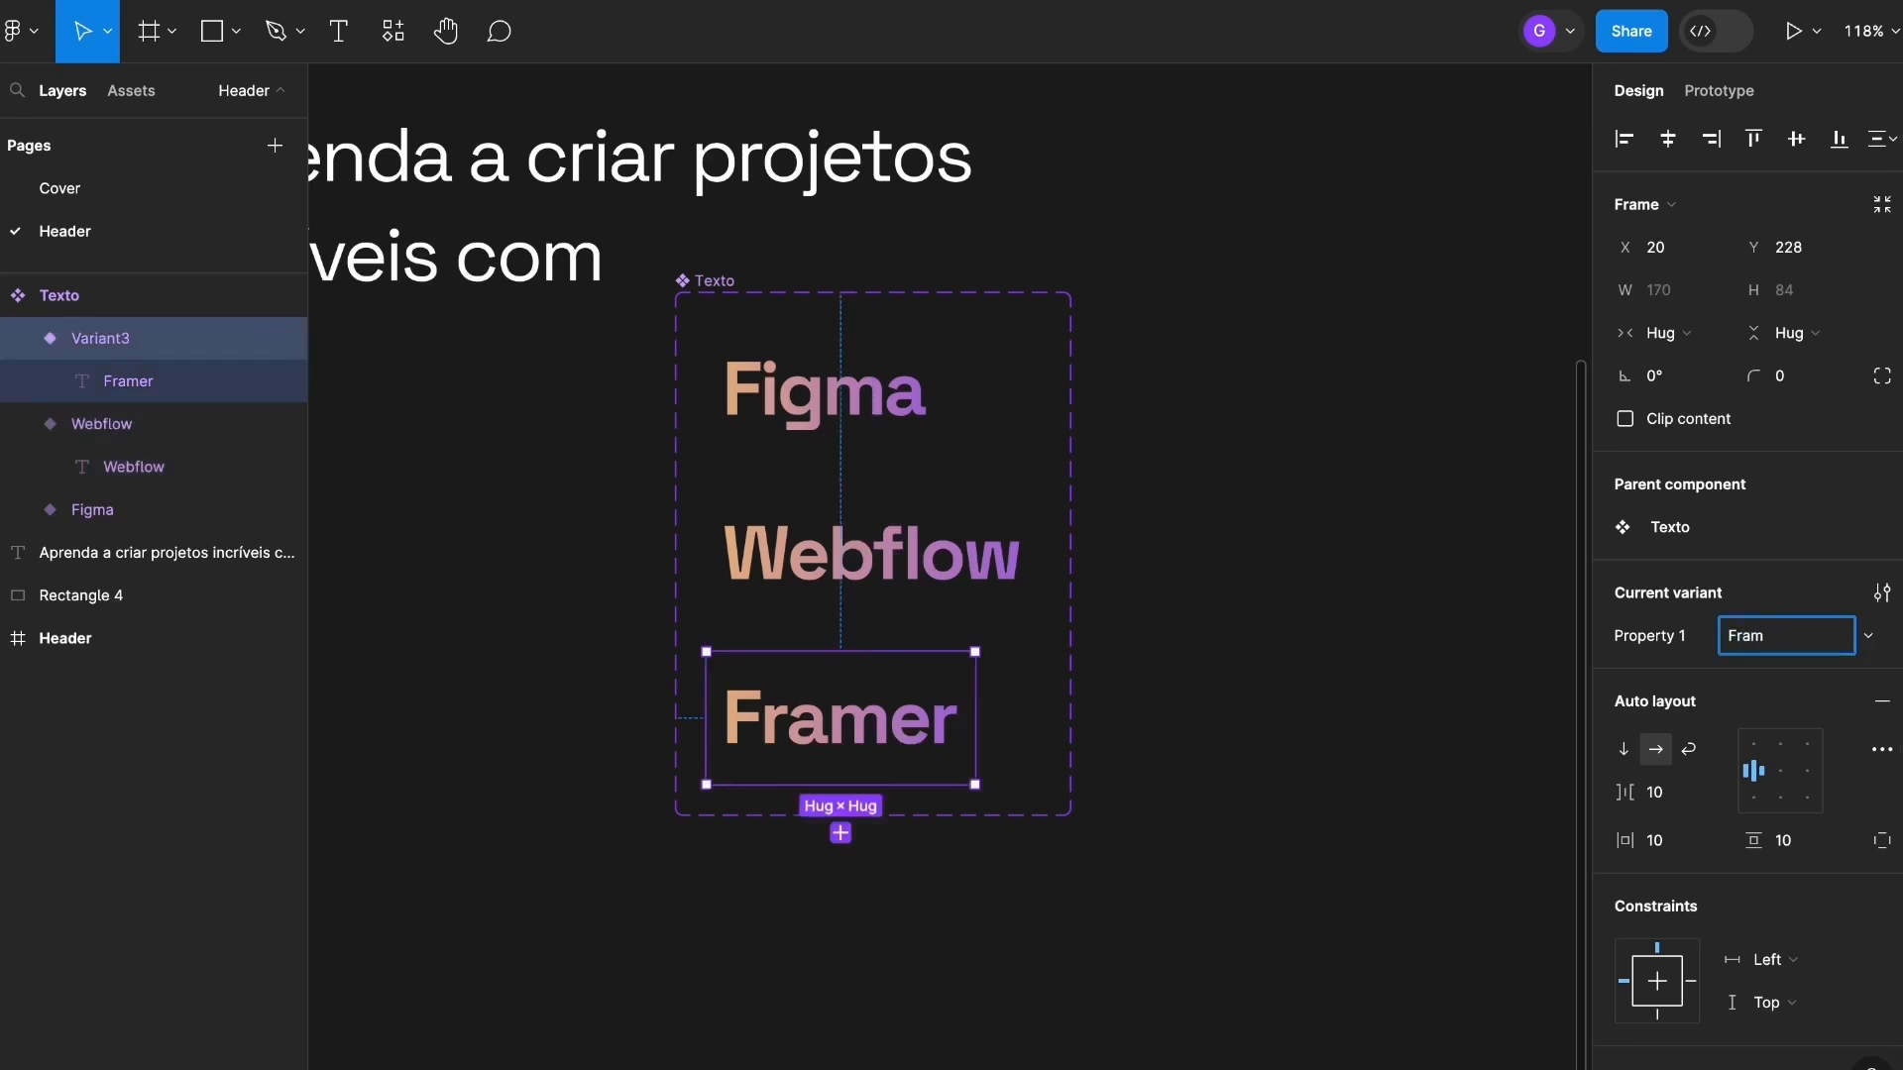
key("Return")
left_click(1447, 771)
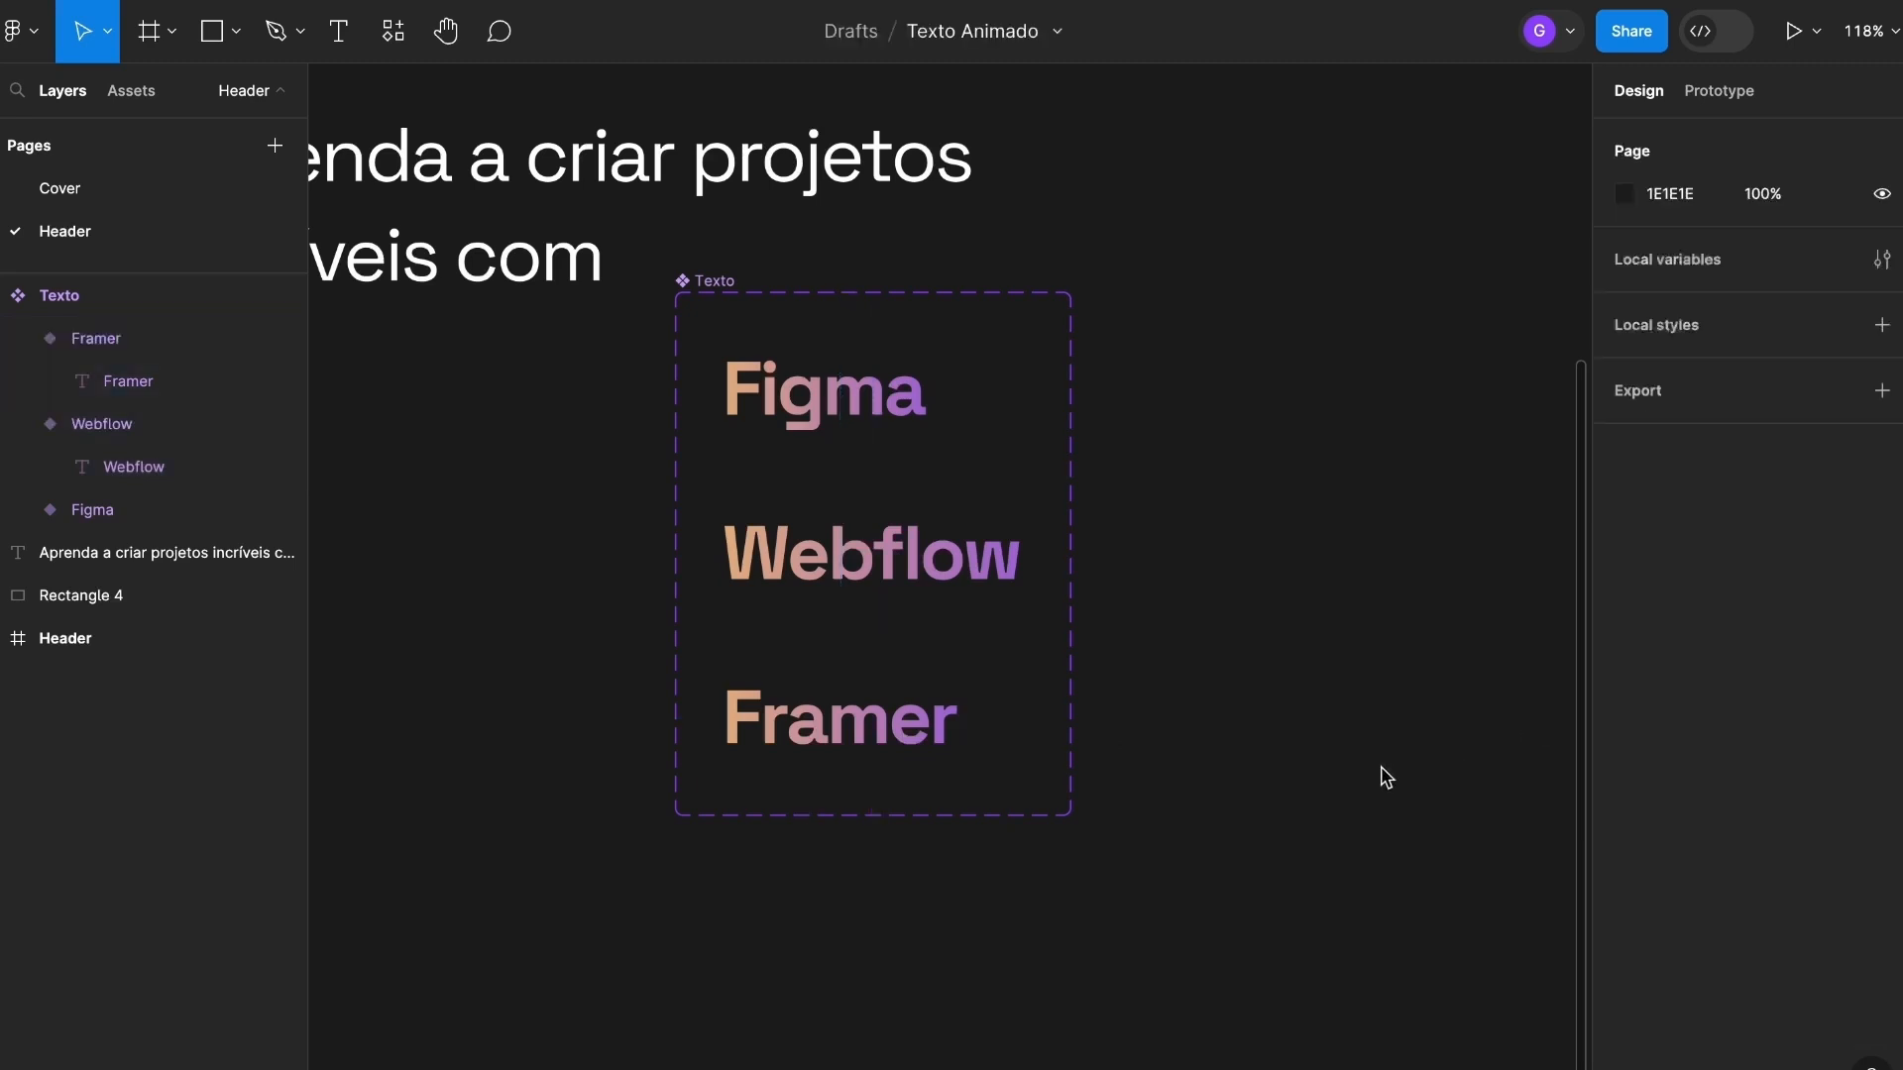
Place an instance of the local Texto component on the empty canvas beside the component set.
scroll(1380, 777, "down", 5, "ctrl")
scroll(1465, 748, "right", 5)
scroll(819, 467, "up", 2, "ctrl")
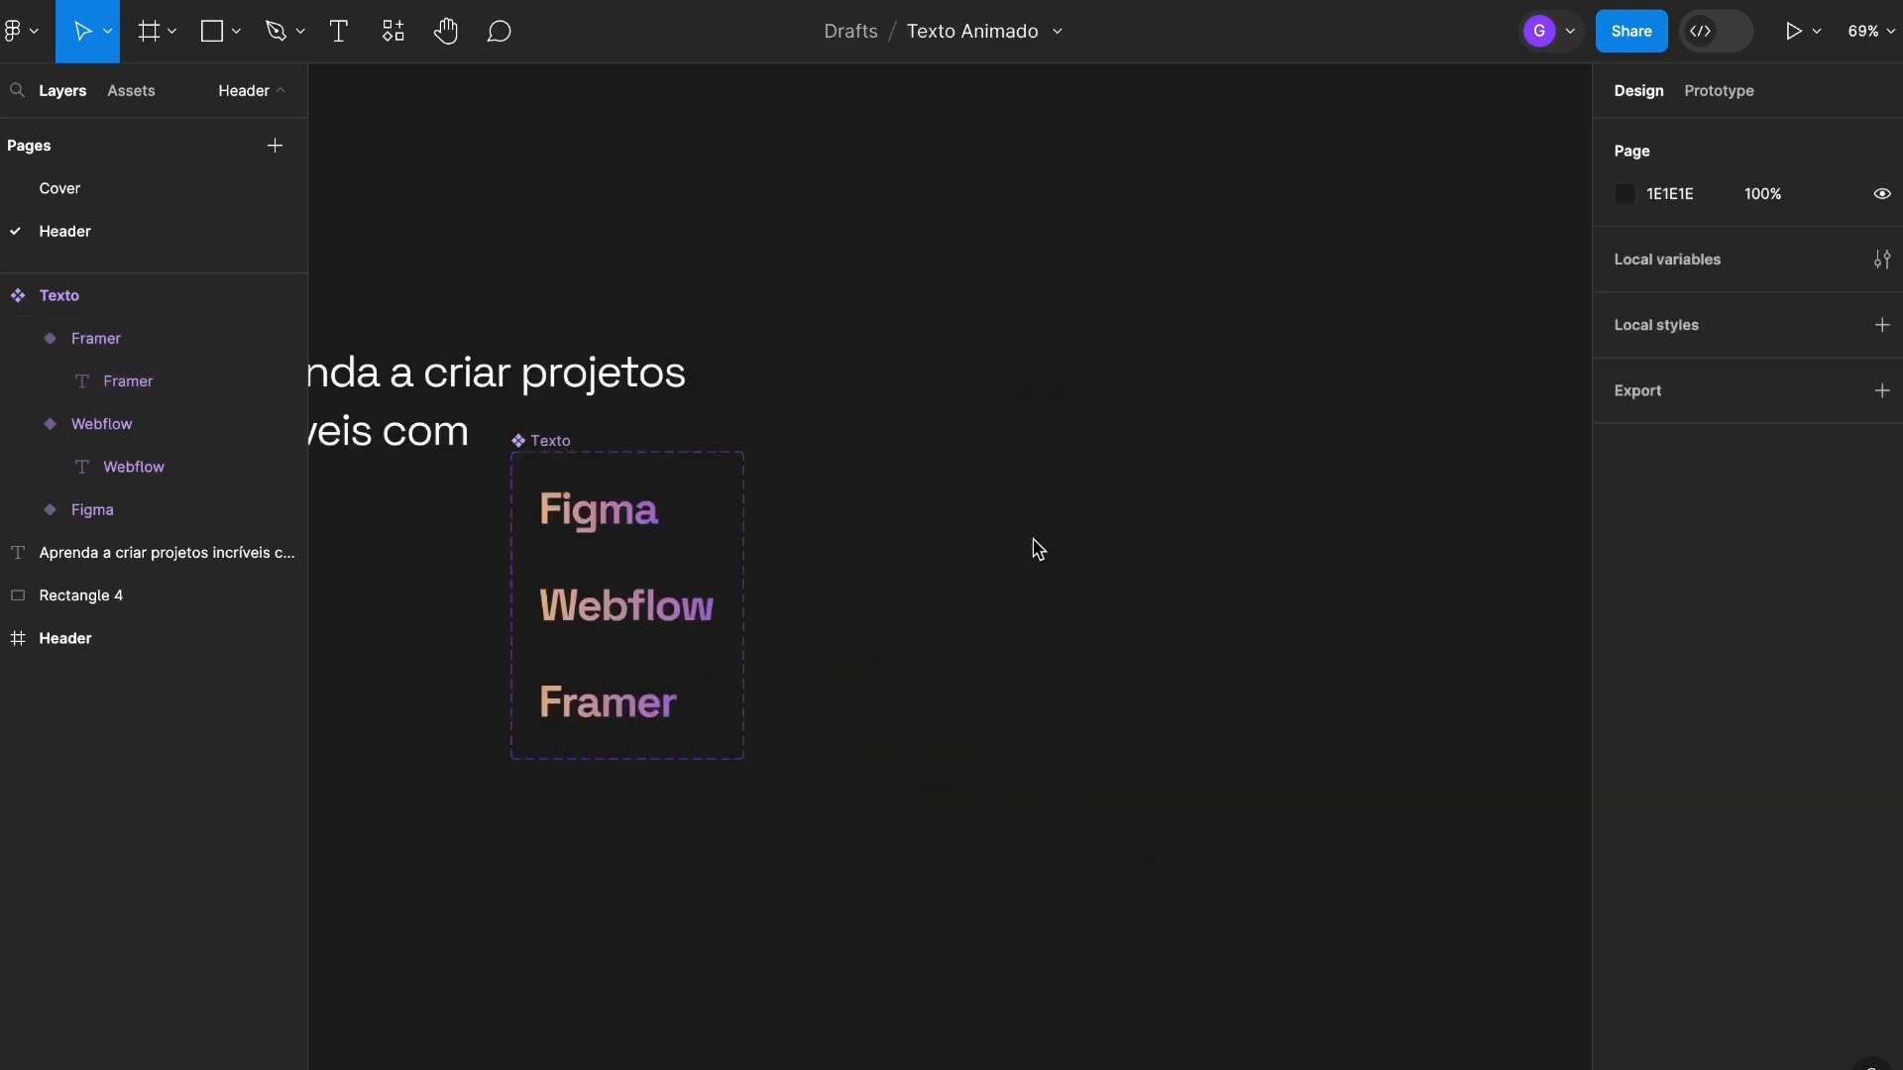
left_click(132, 90)
left_click_drag(86, 366, 947, 517)
scroll(940, 525, "up", 5)
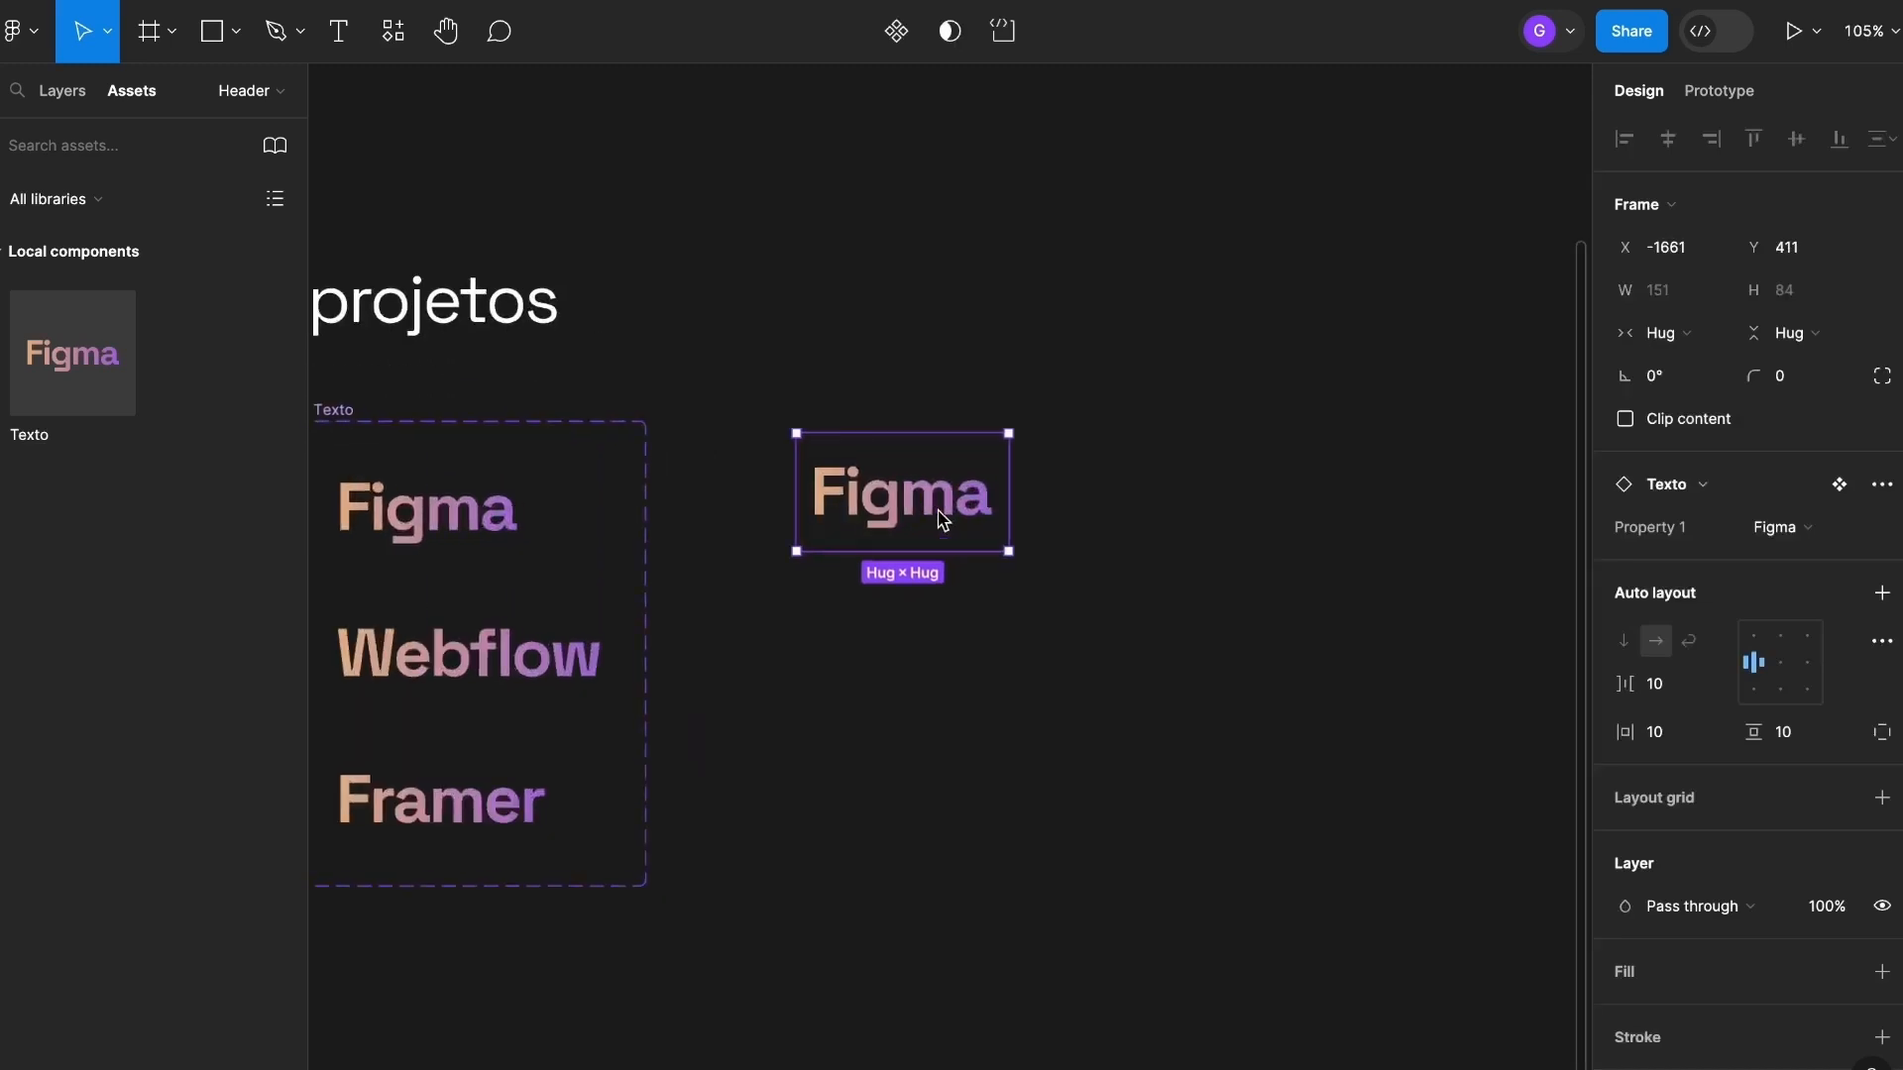
Duplicate the Texto instance three times, stacking the copies directly below it without gaps.
left_click(1117, 582)
scroll(1117, 581, "down", 2)
left_click(960, 442)
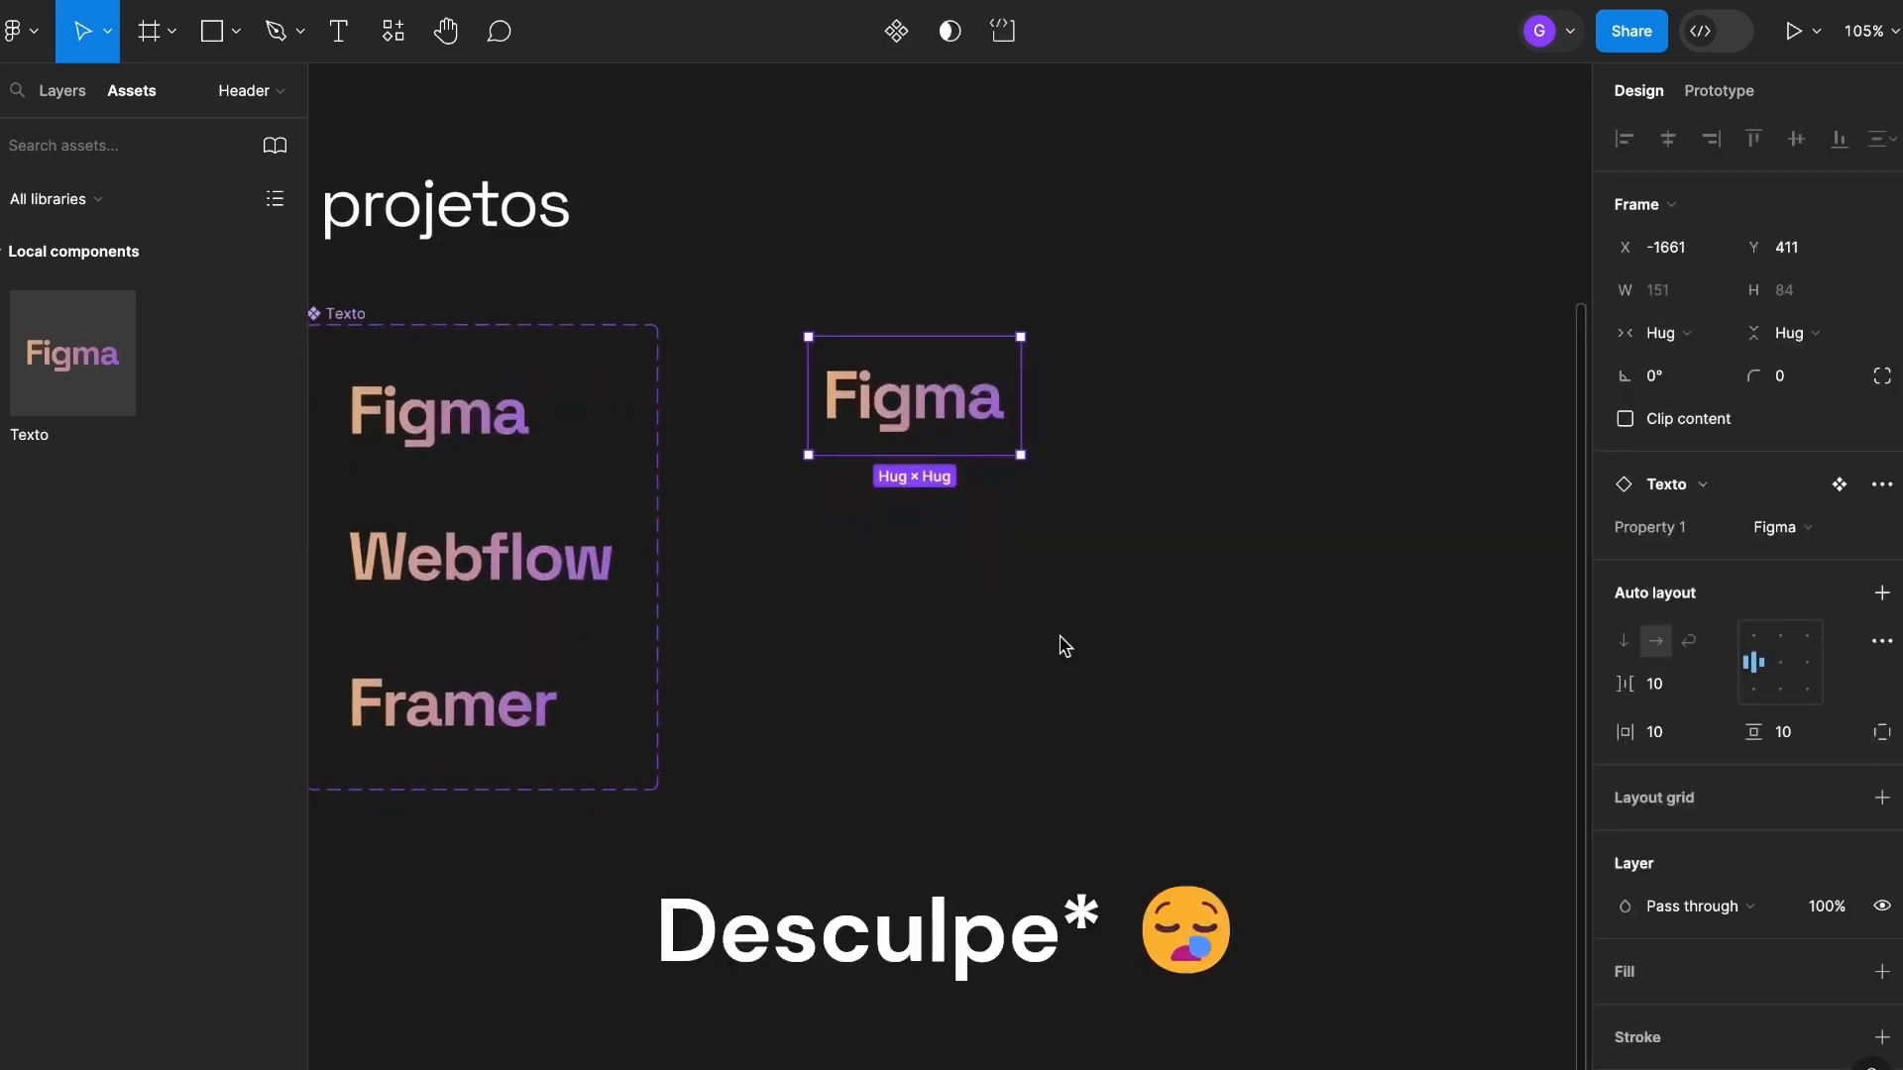
left_click_drag(947, 424, 938, 525)
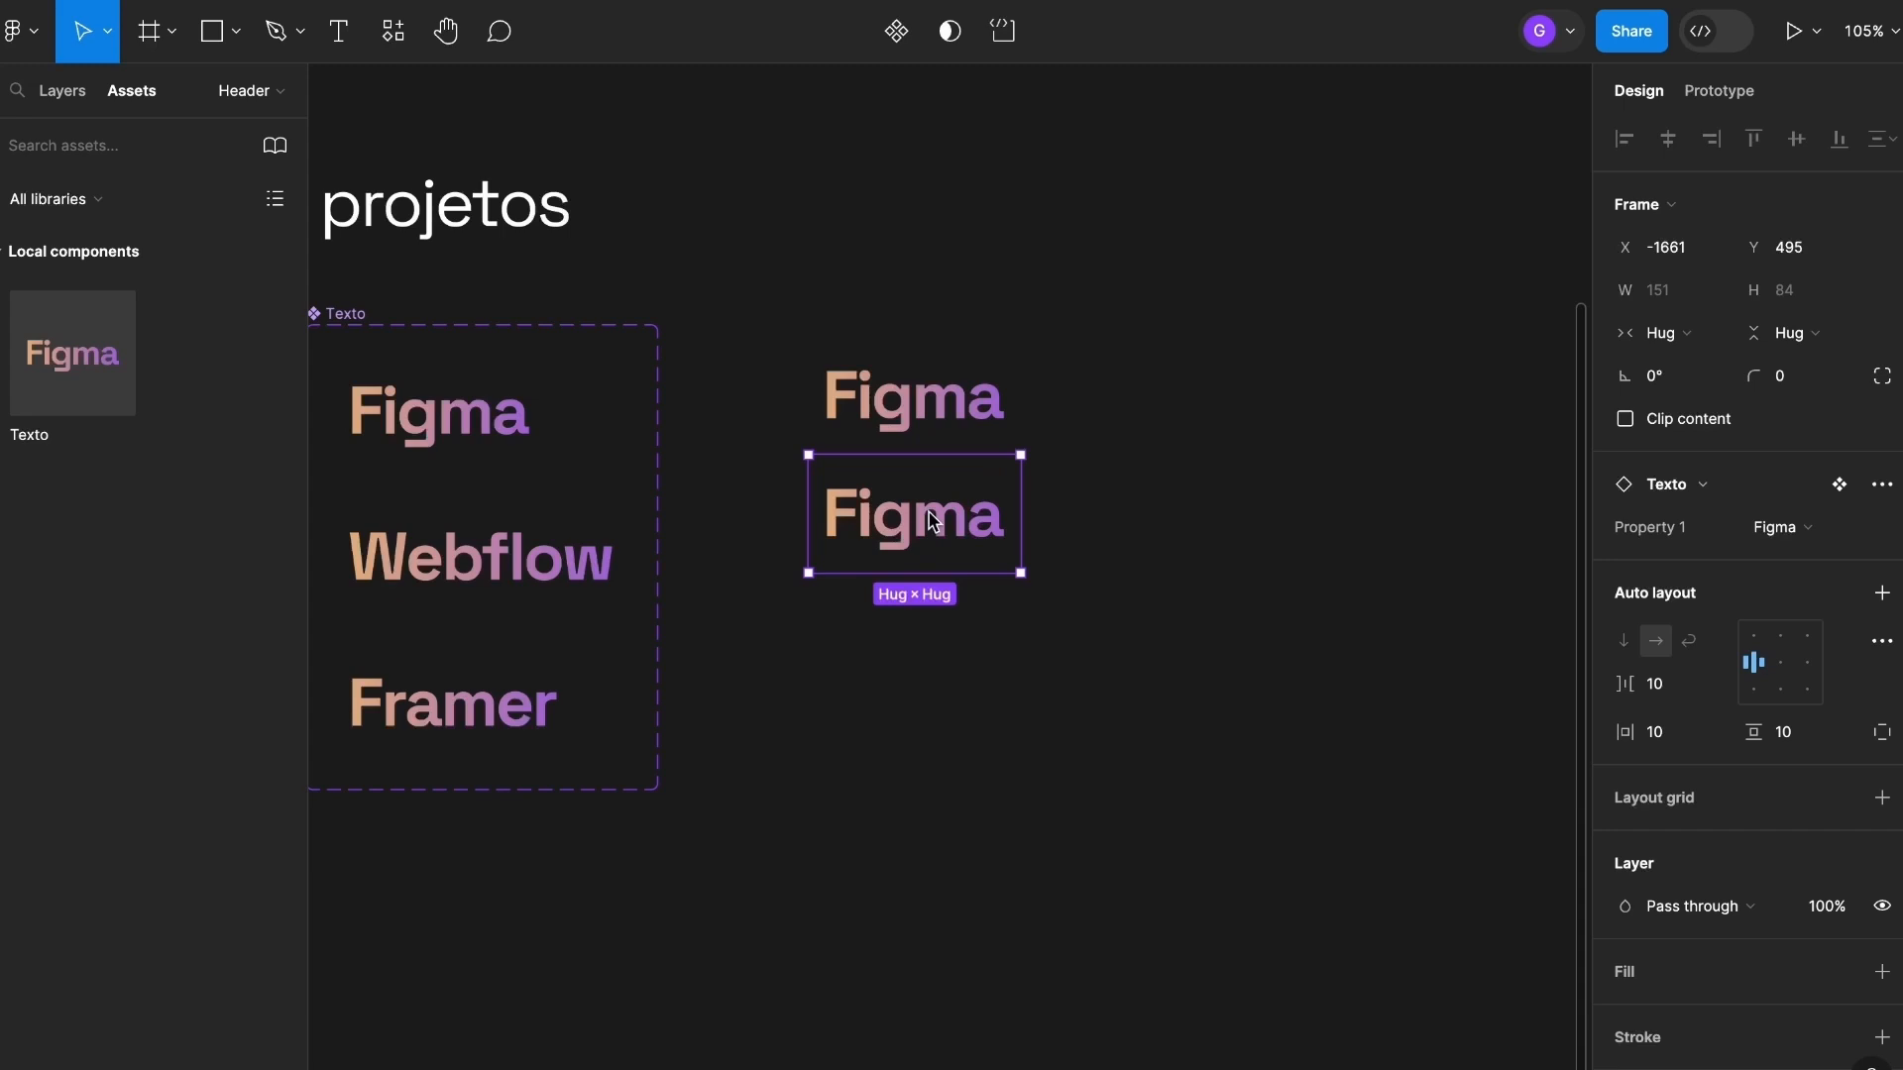
key("ctrl+d")
key("ctrl+d")
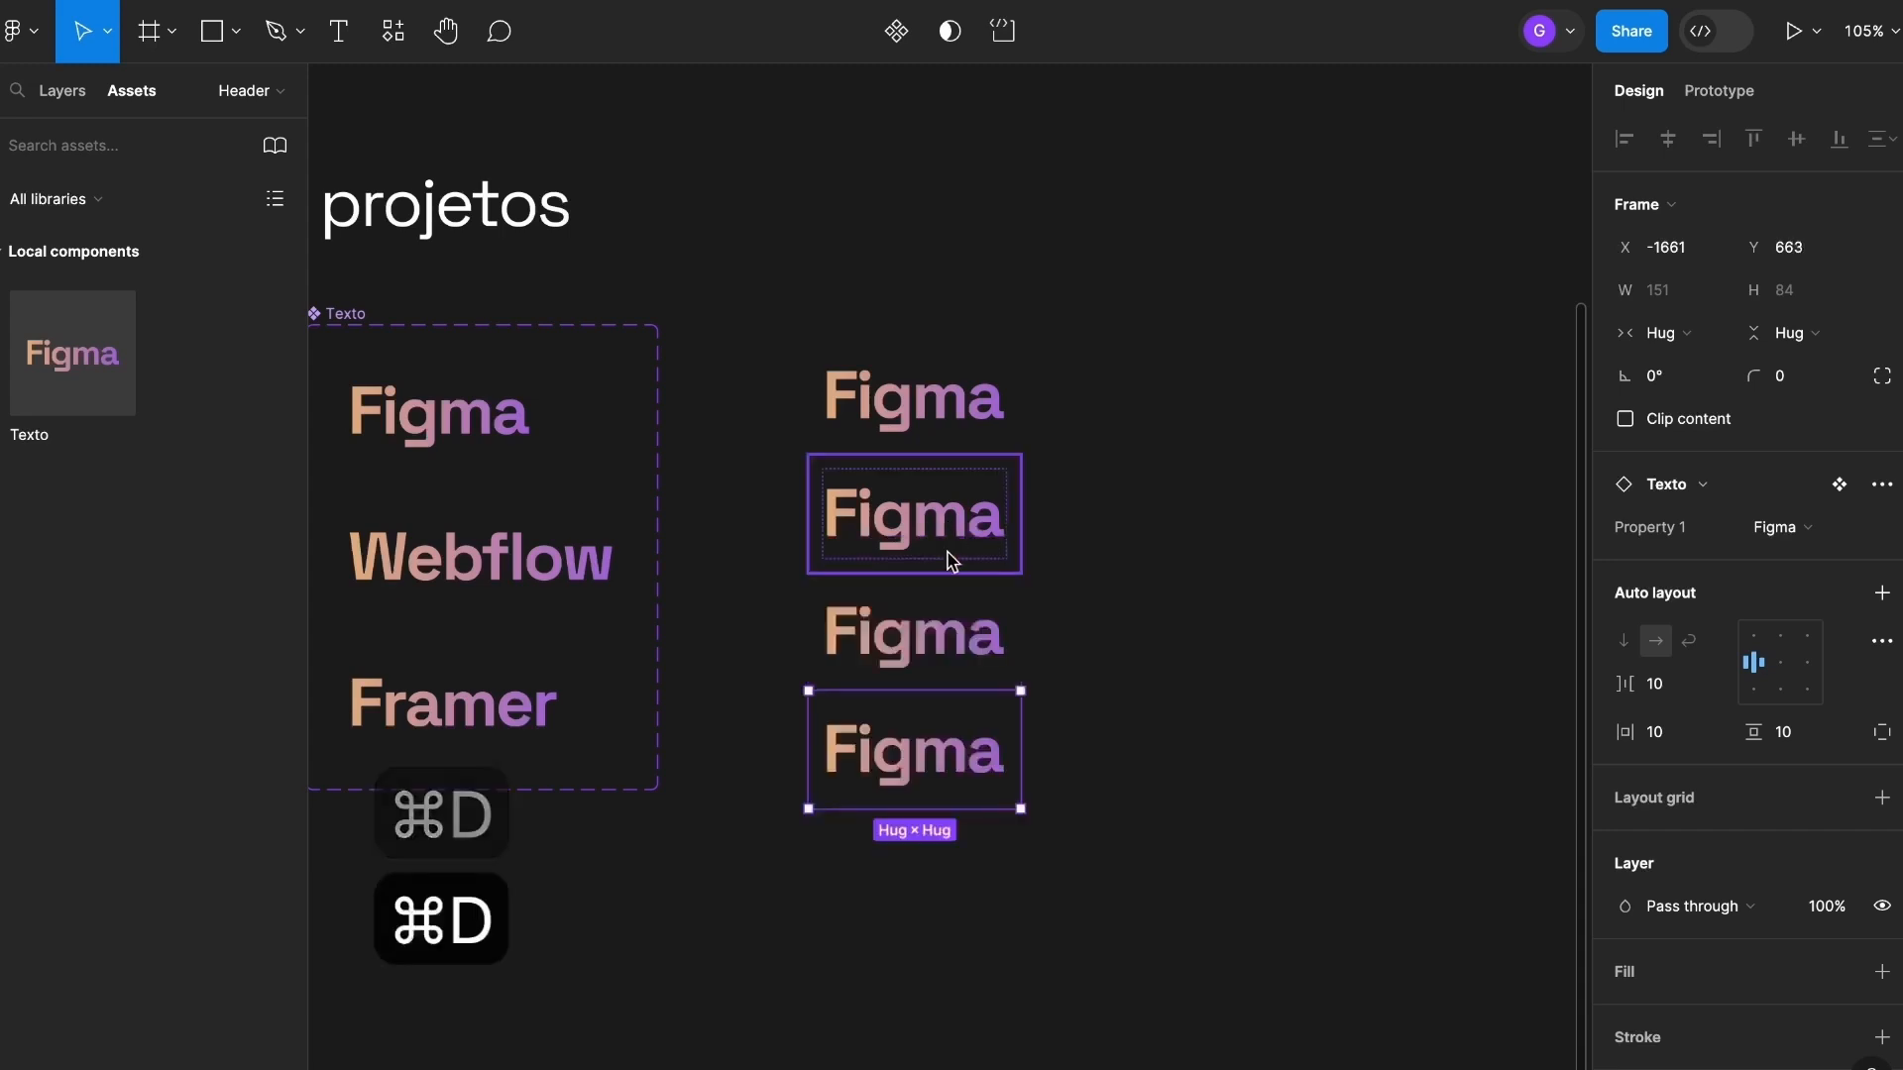
Switch the second stacked instance to the Webflow variant and the third to the Framer variant.
left_click(1190, 531)
scroll(1041, 565, "up", 2)
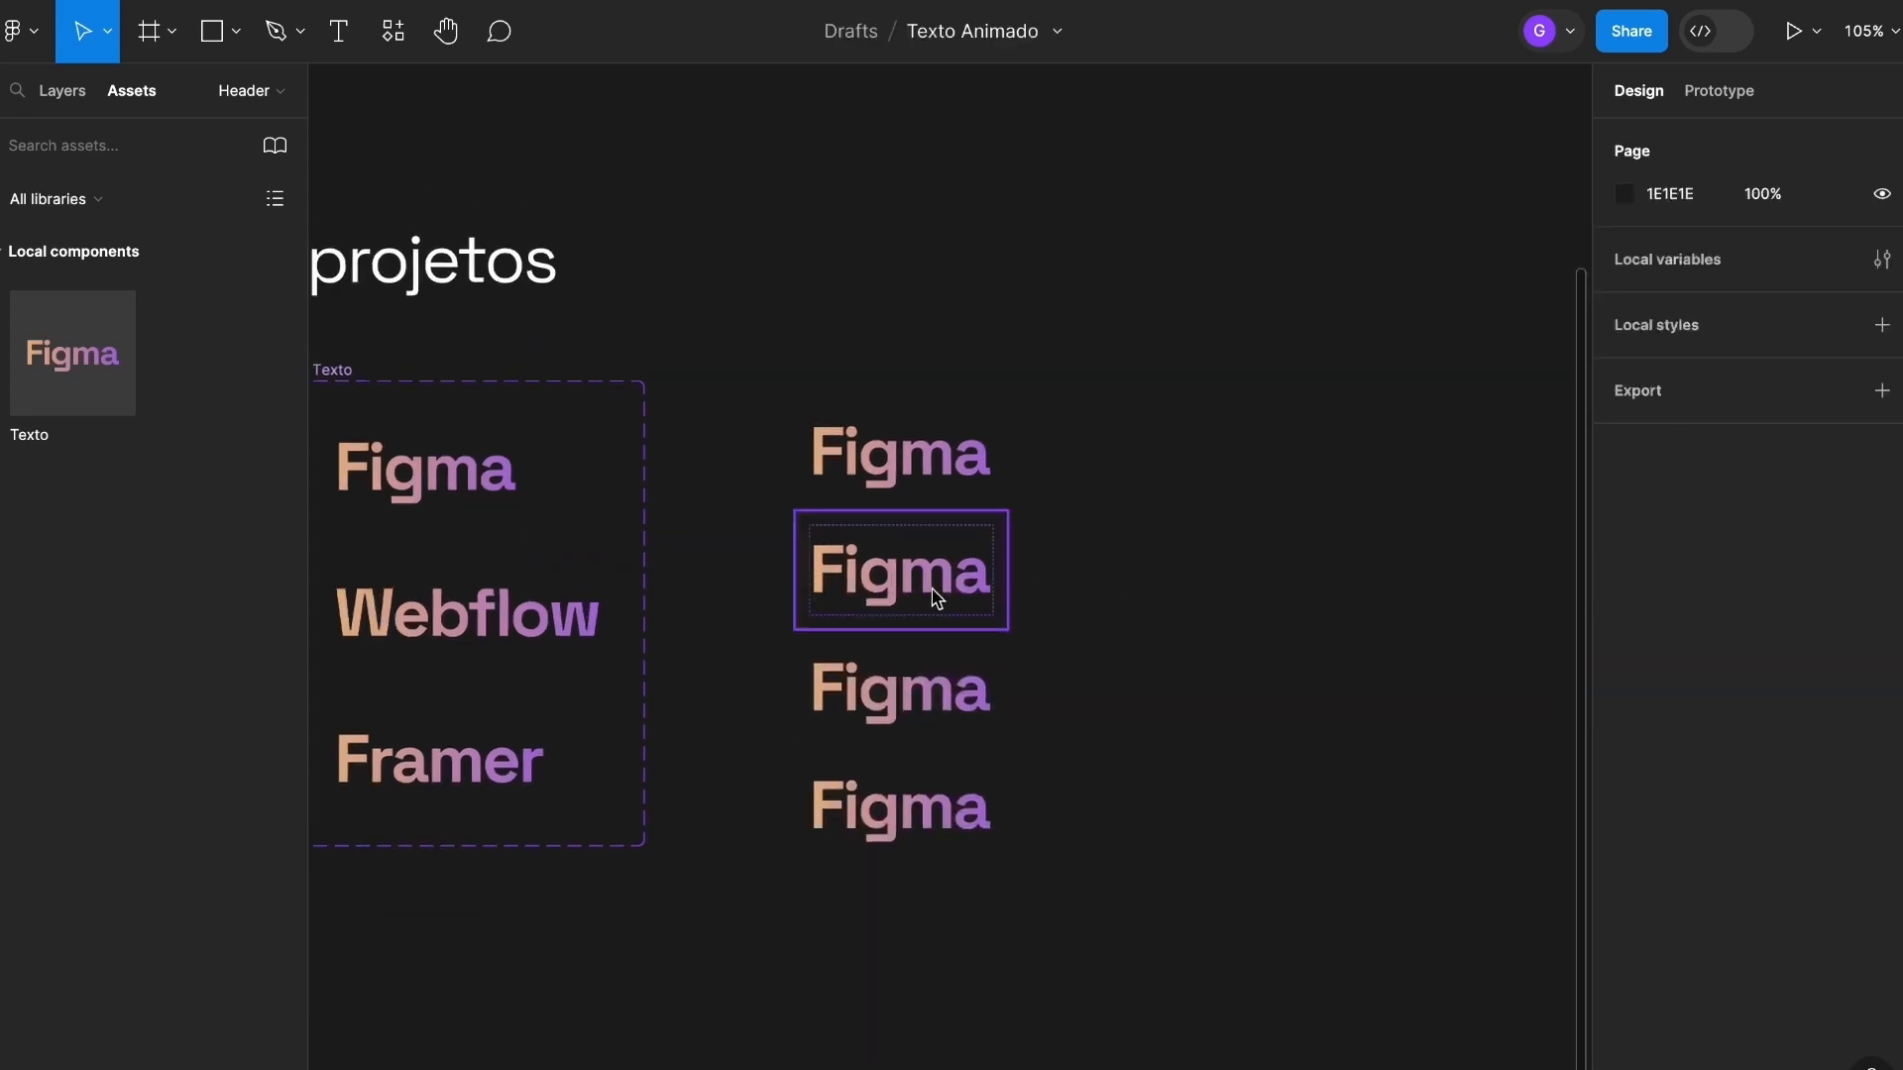
left_click(937, 589)
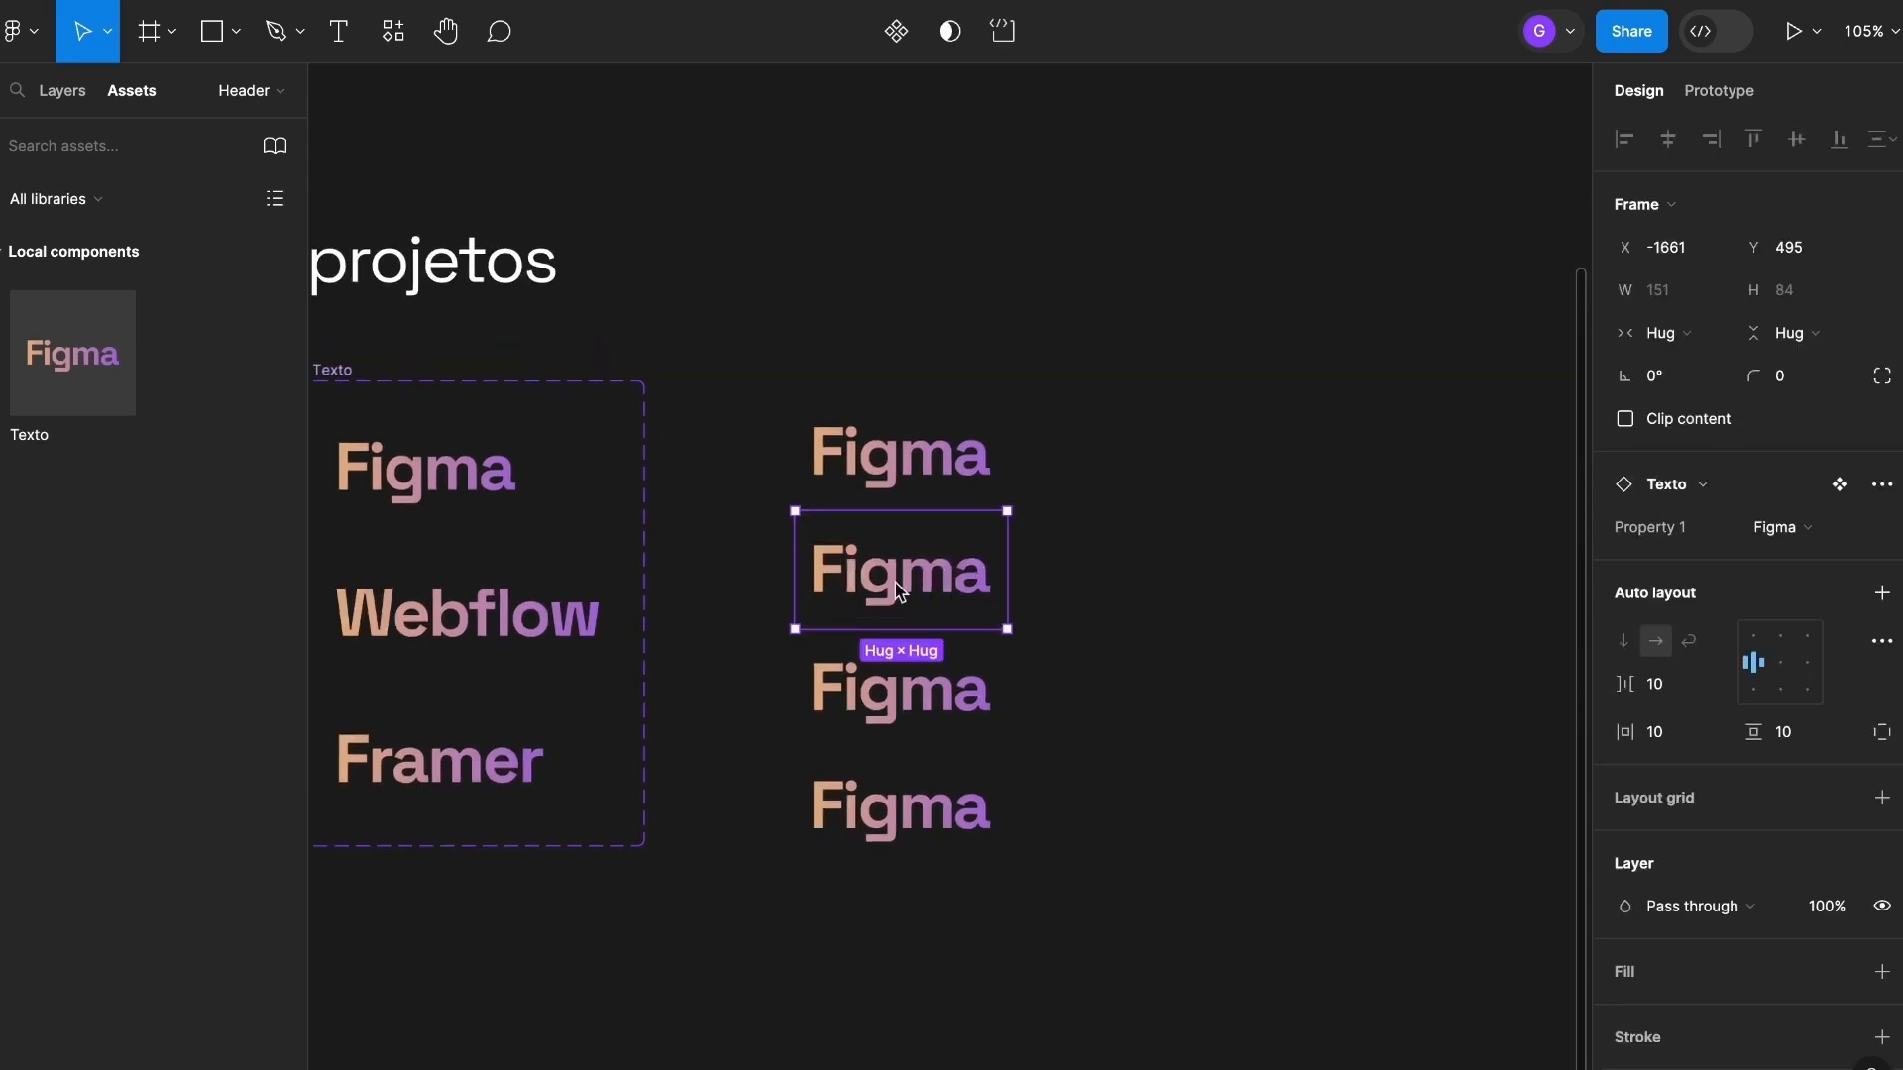
left_click(1796, 538)
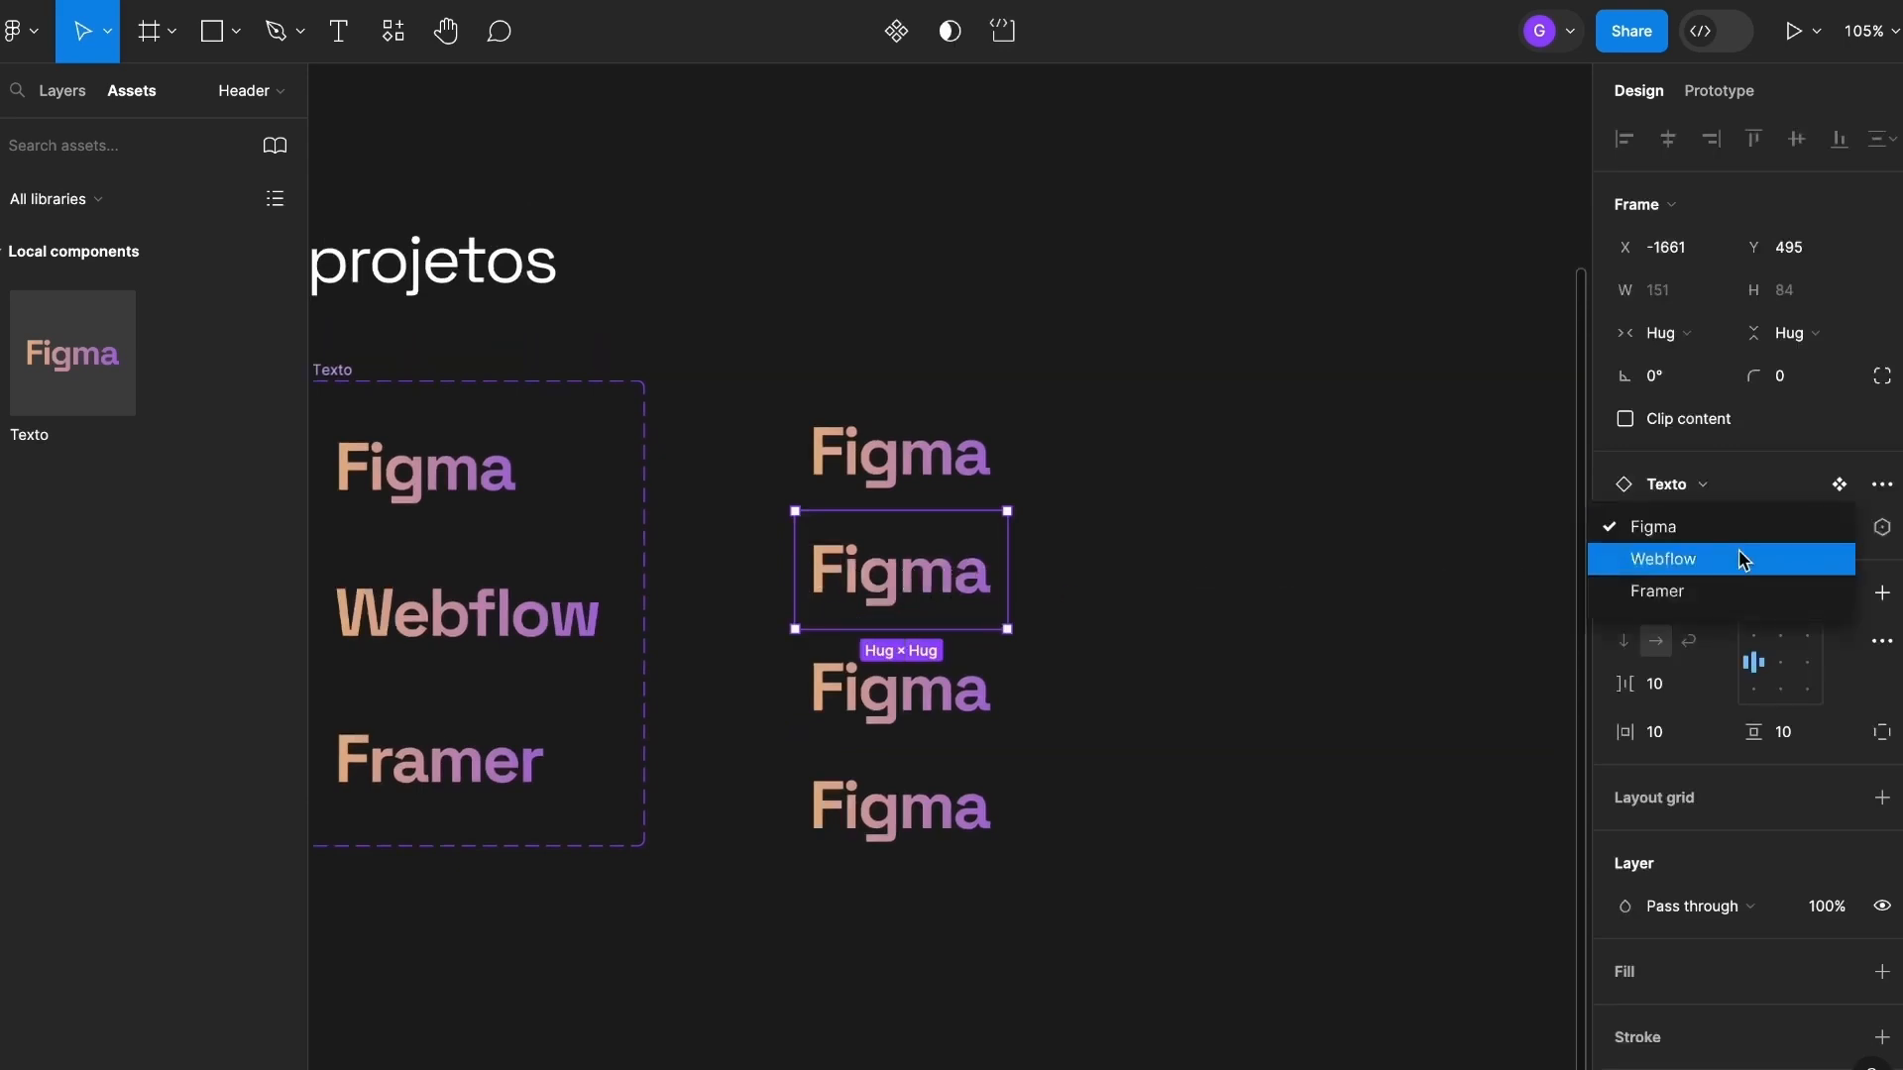
left_click(1742, 557)
left_click(880, 656)
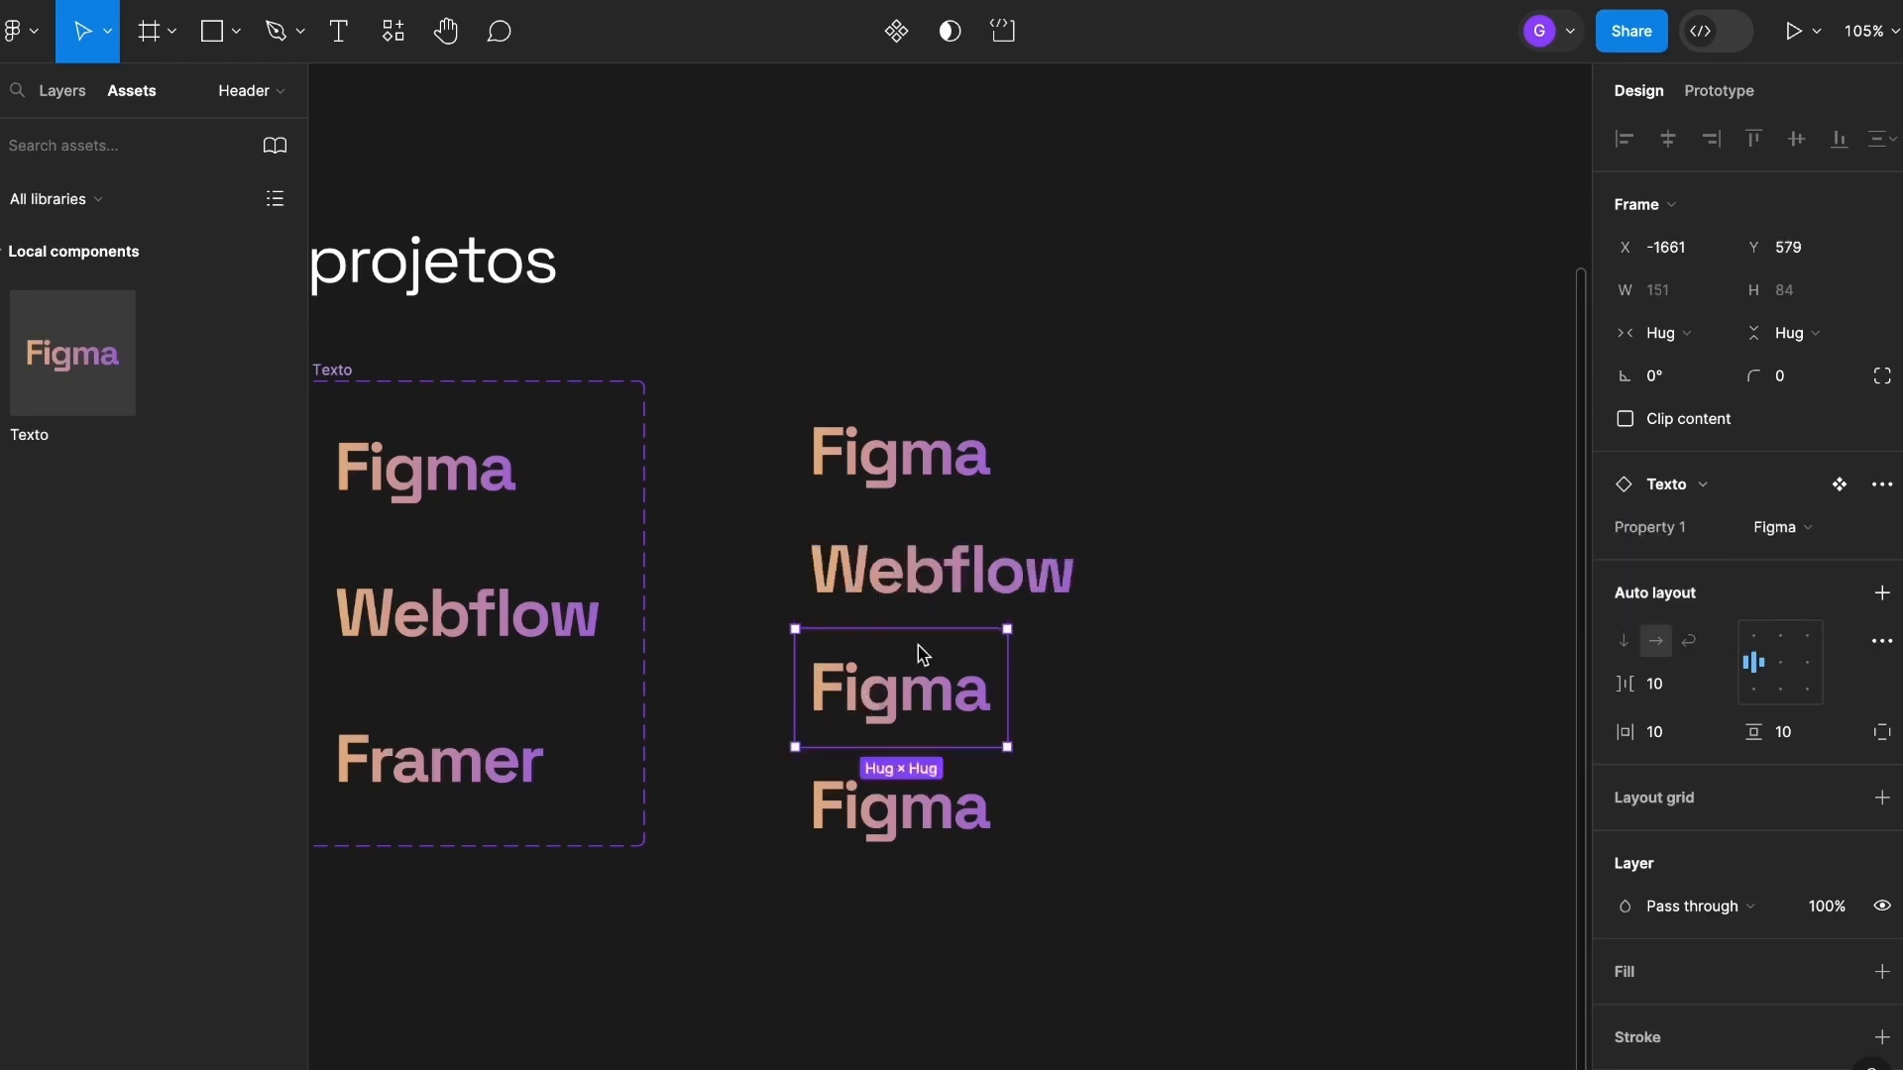
left_click(1821, 531)
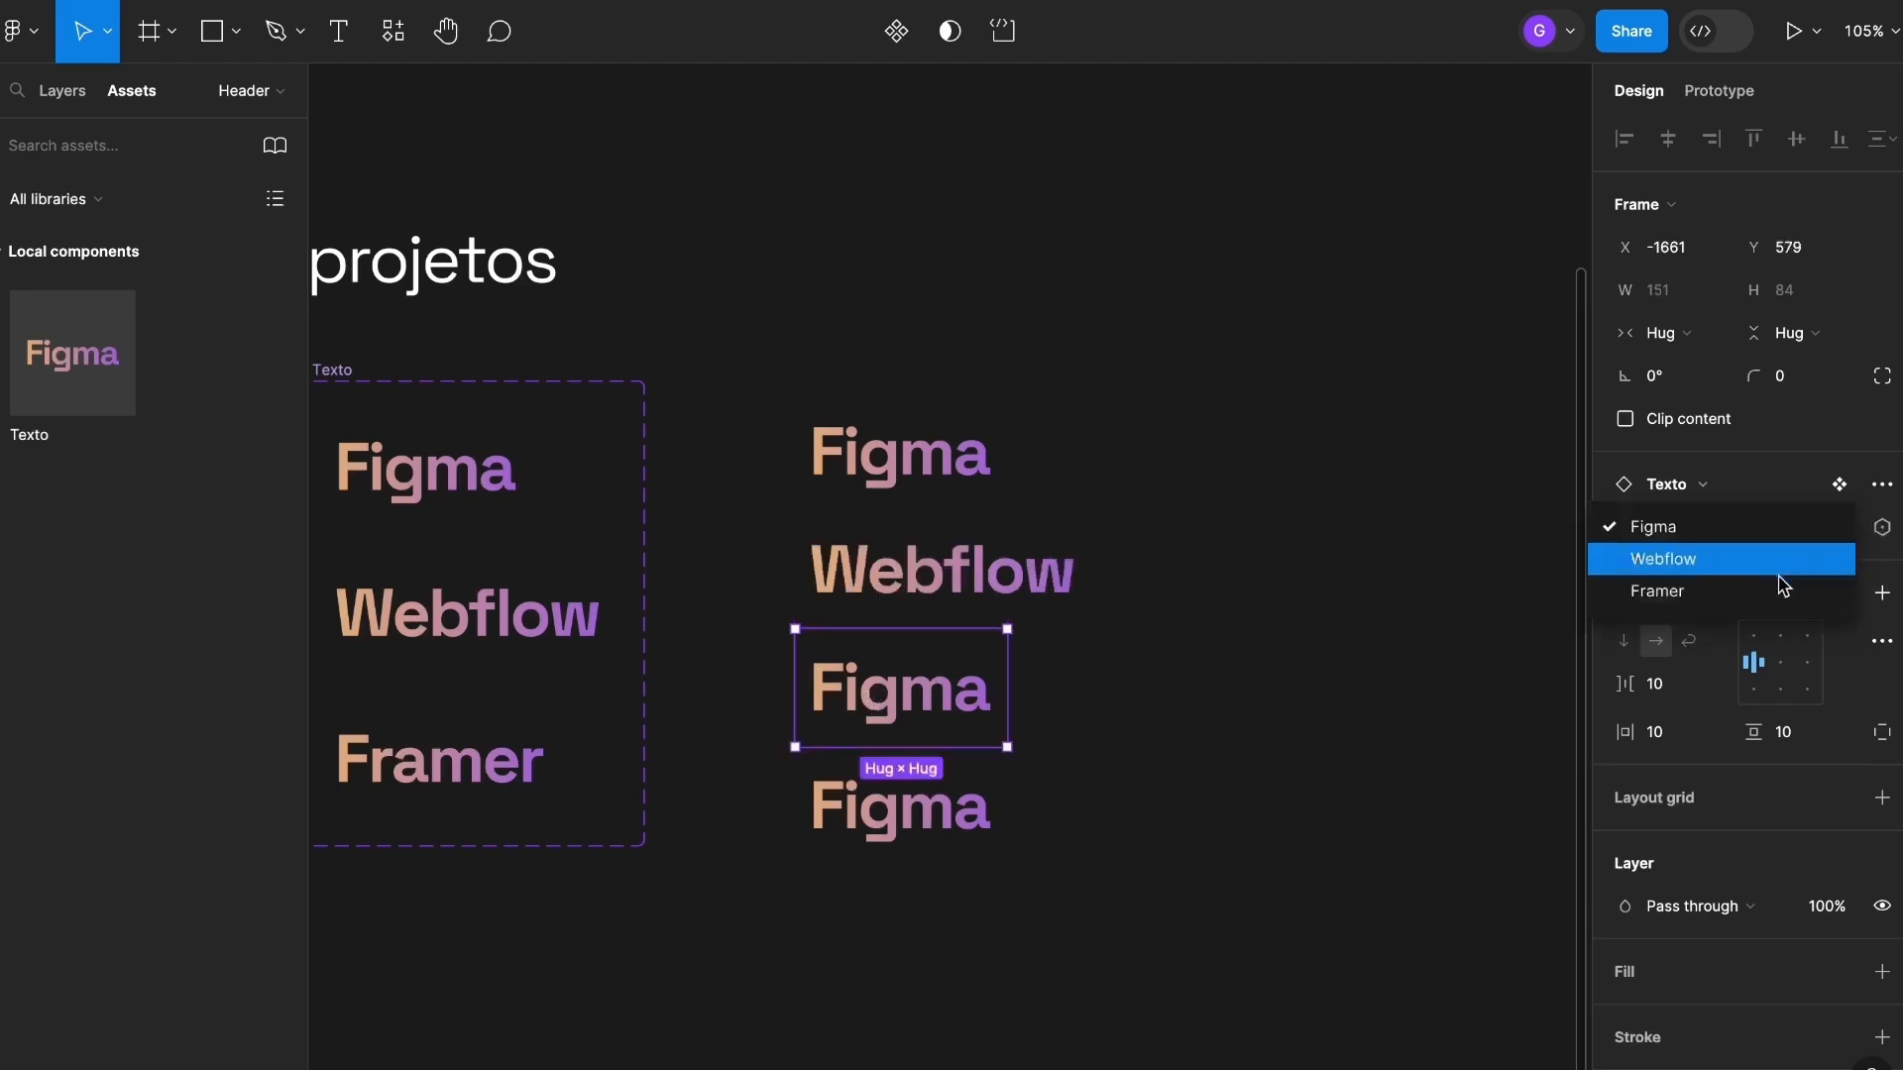
left_click(1706, 592)
left_click(1261, 731)
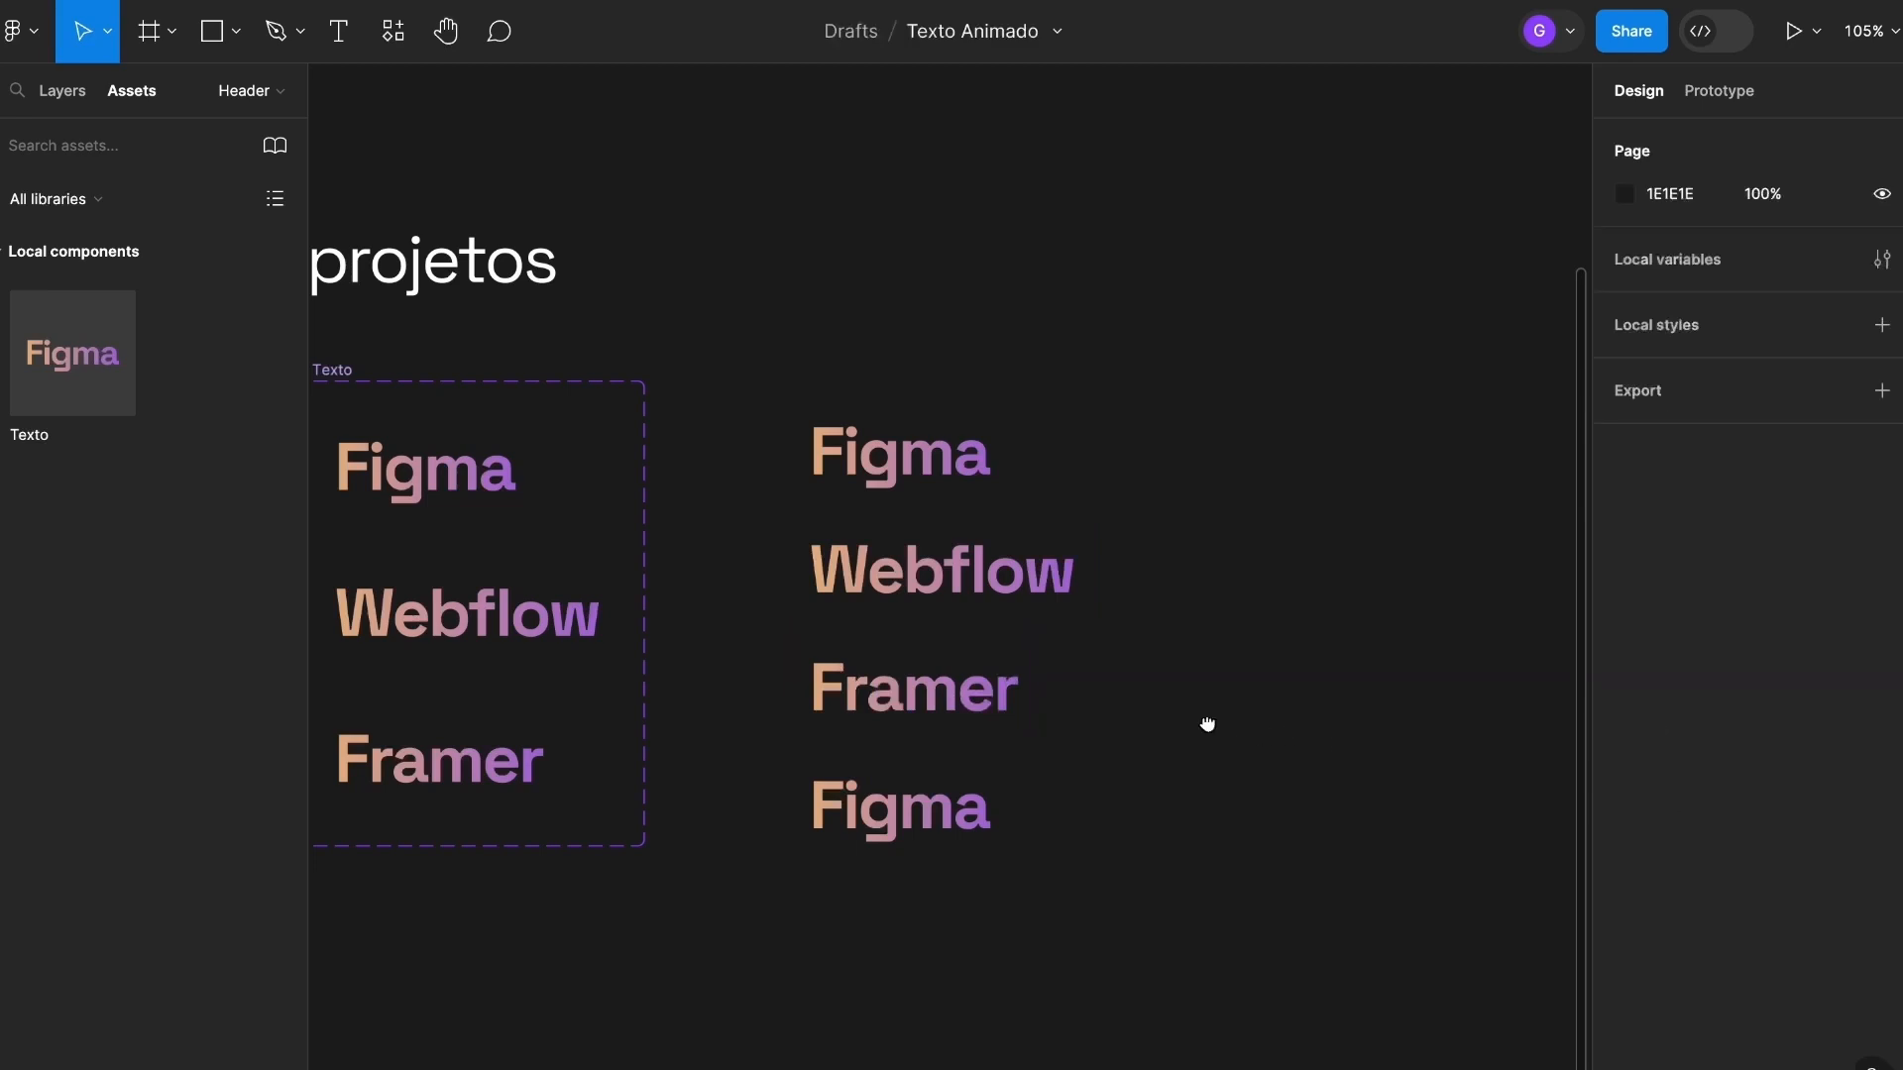
Group the four stacked Texto instances and wrap the group in a frame.
scroll(783, 793, "right", 2)
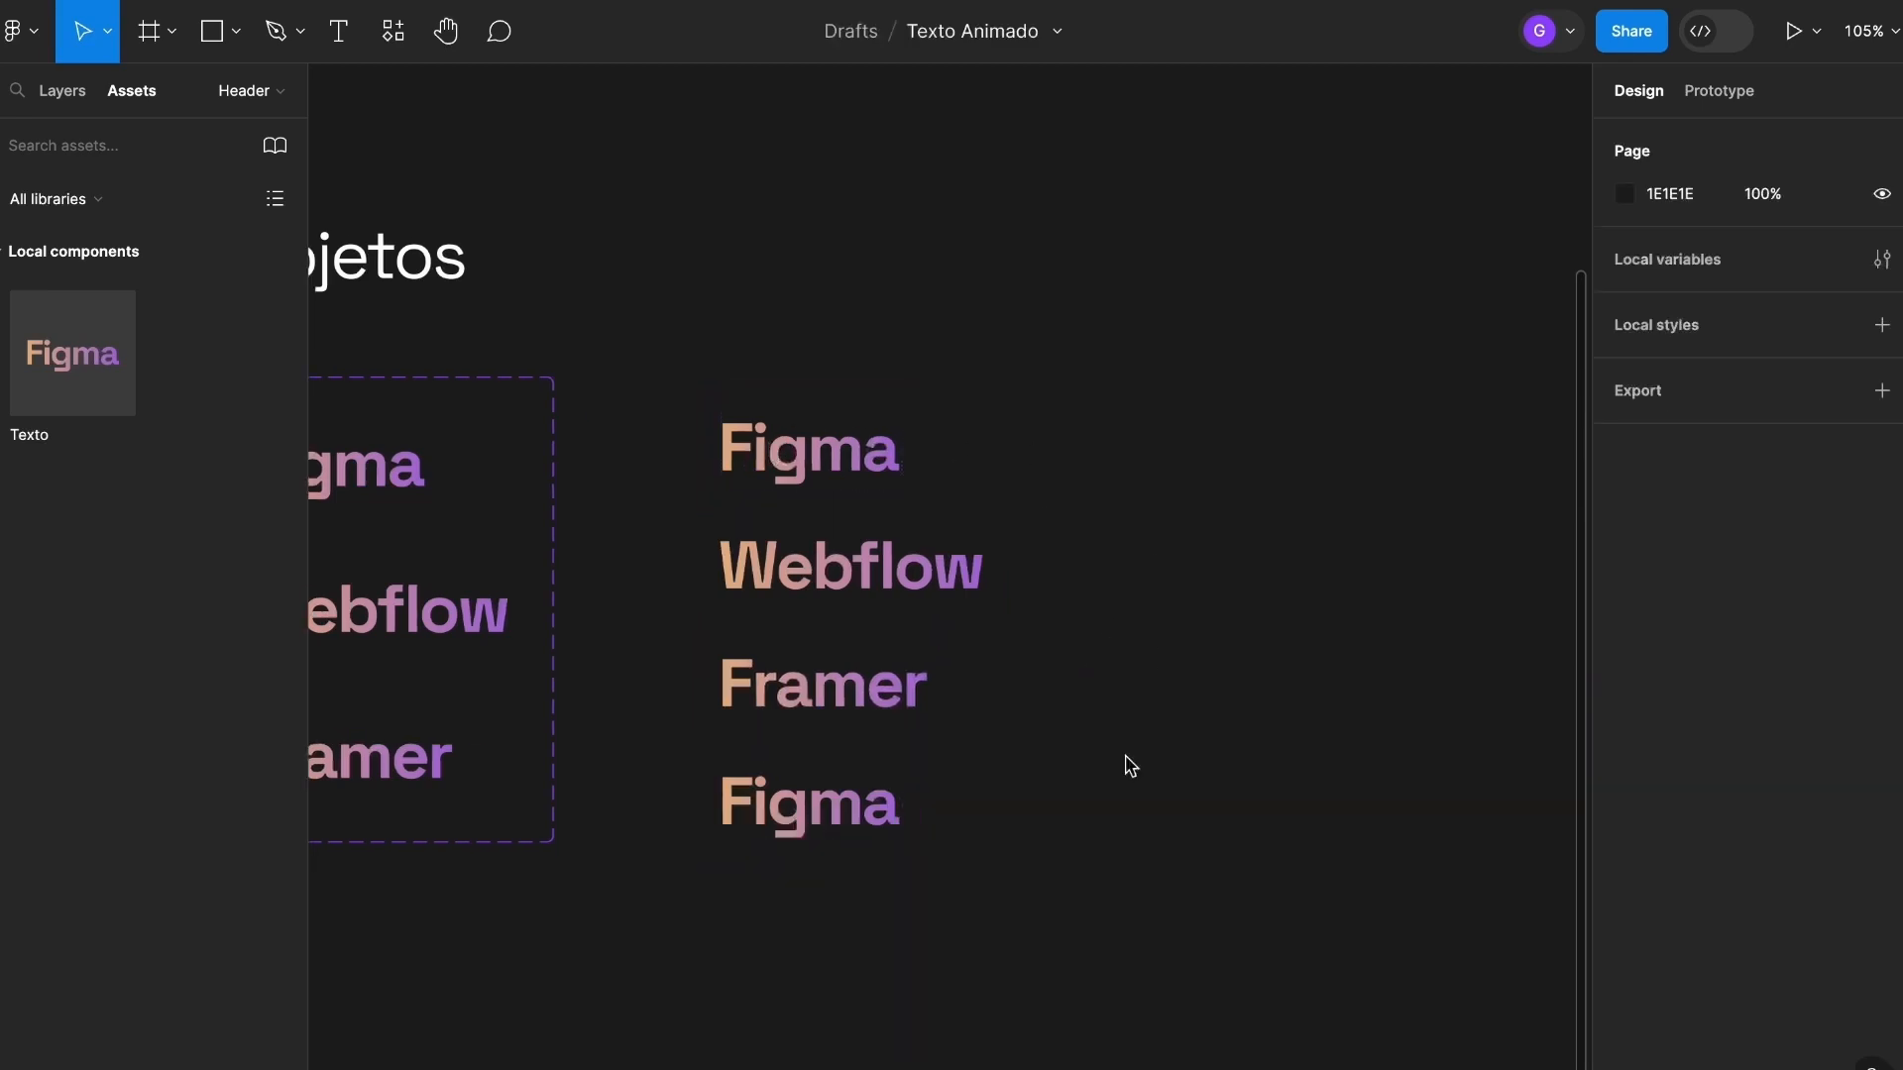
scroll(1189, 496, "down", 1)
scroll(1189, 495, "left", 1)
left_click_drag(1187, 182, 735, 883)
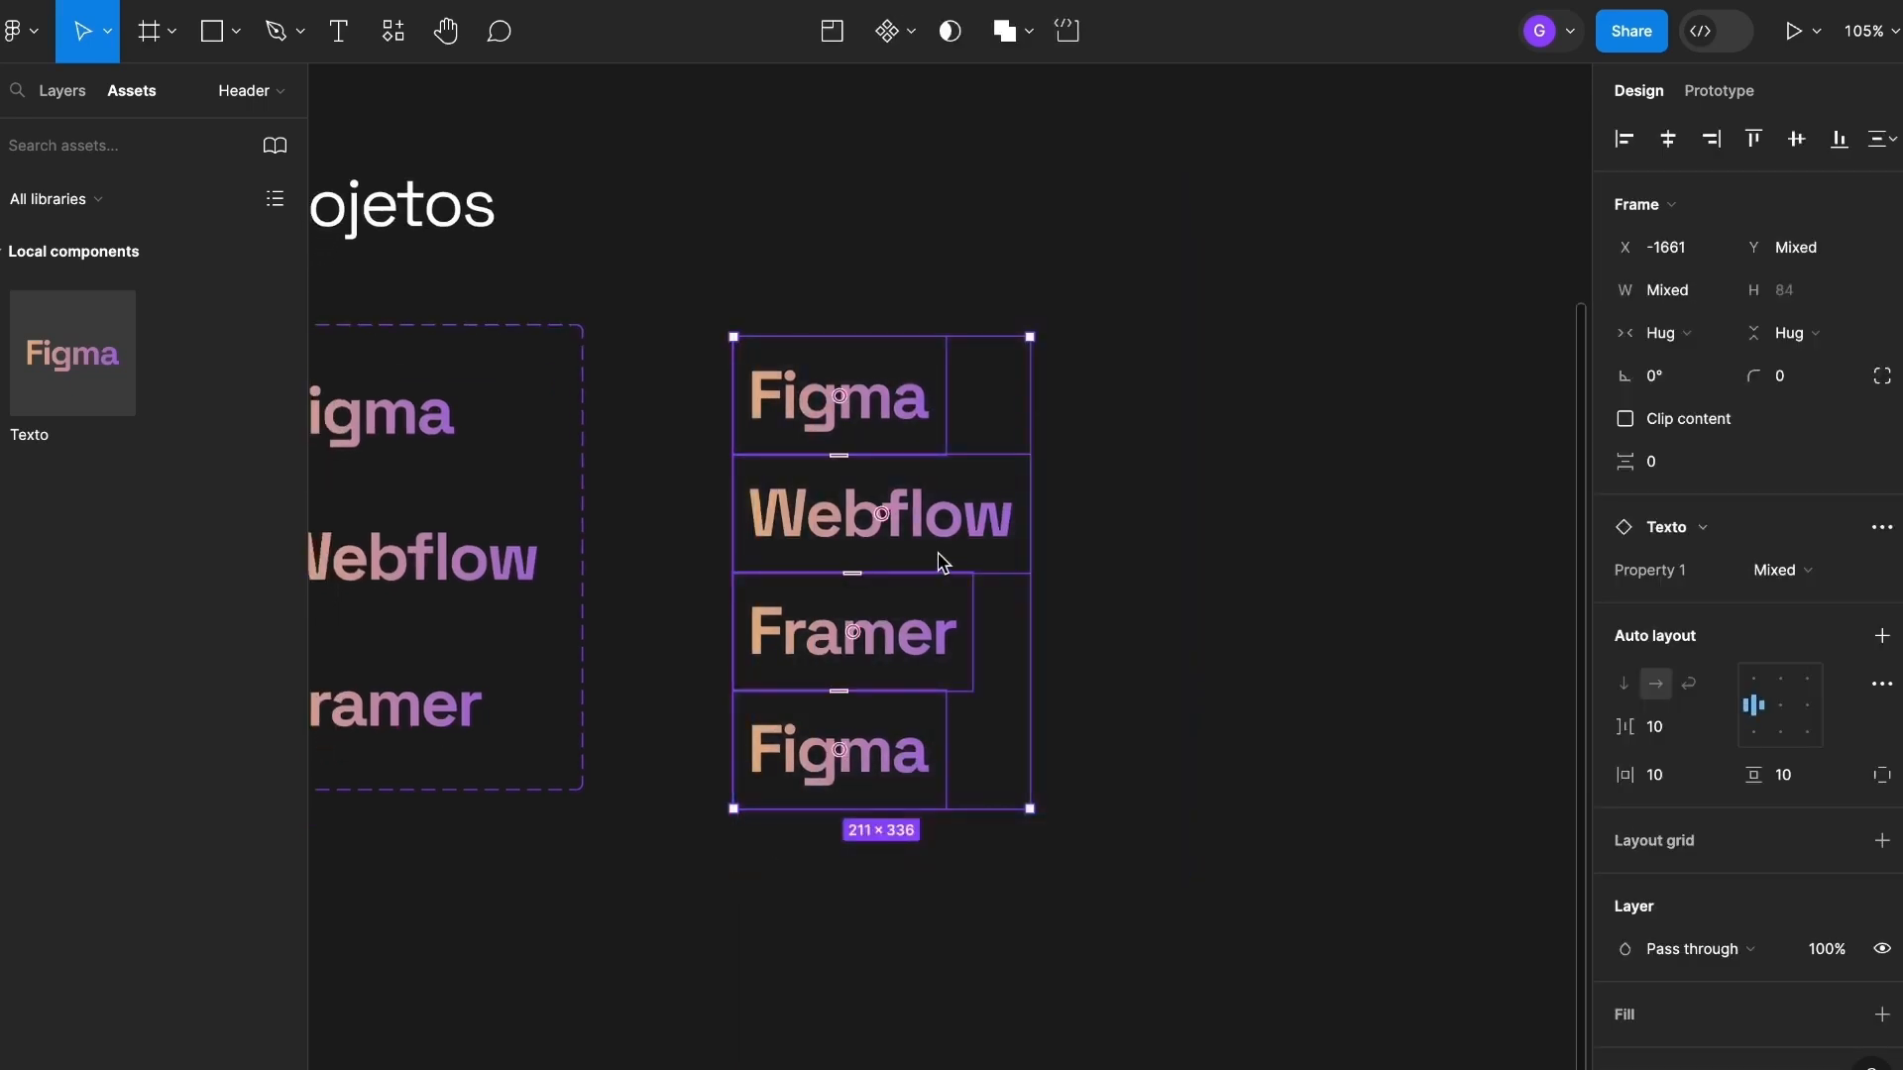
key("super+g")
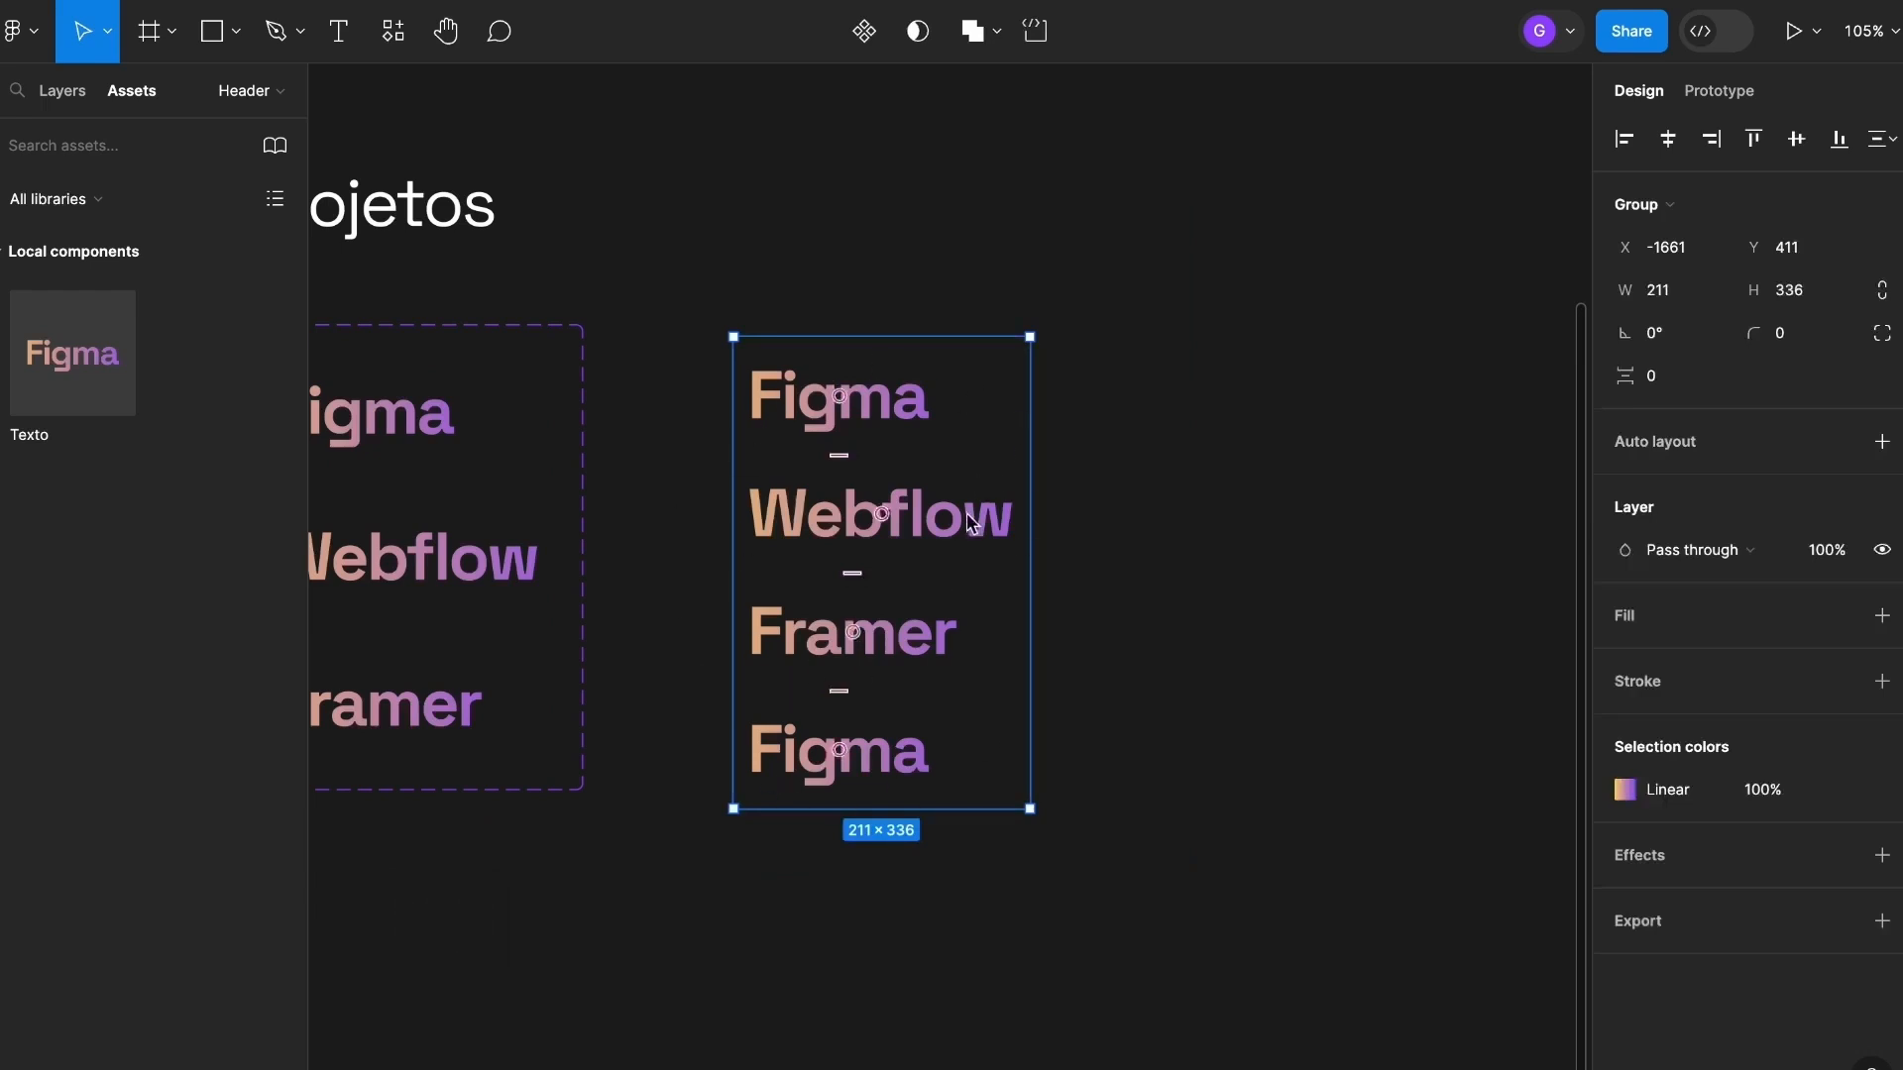
right_click(948, 526)
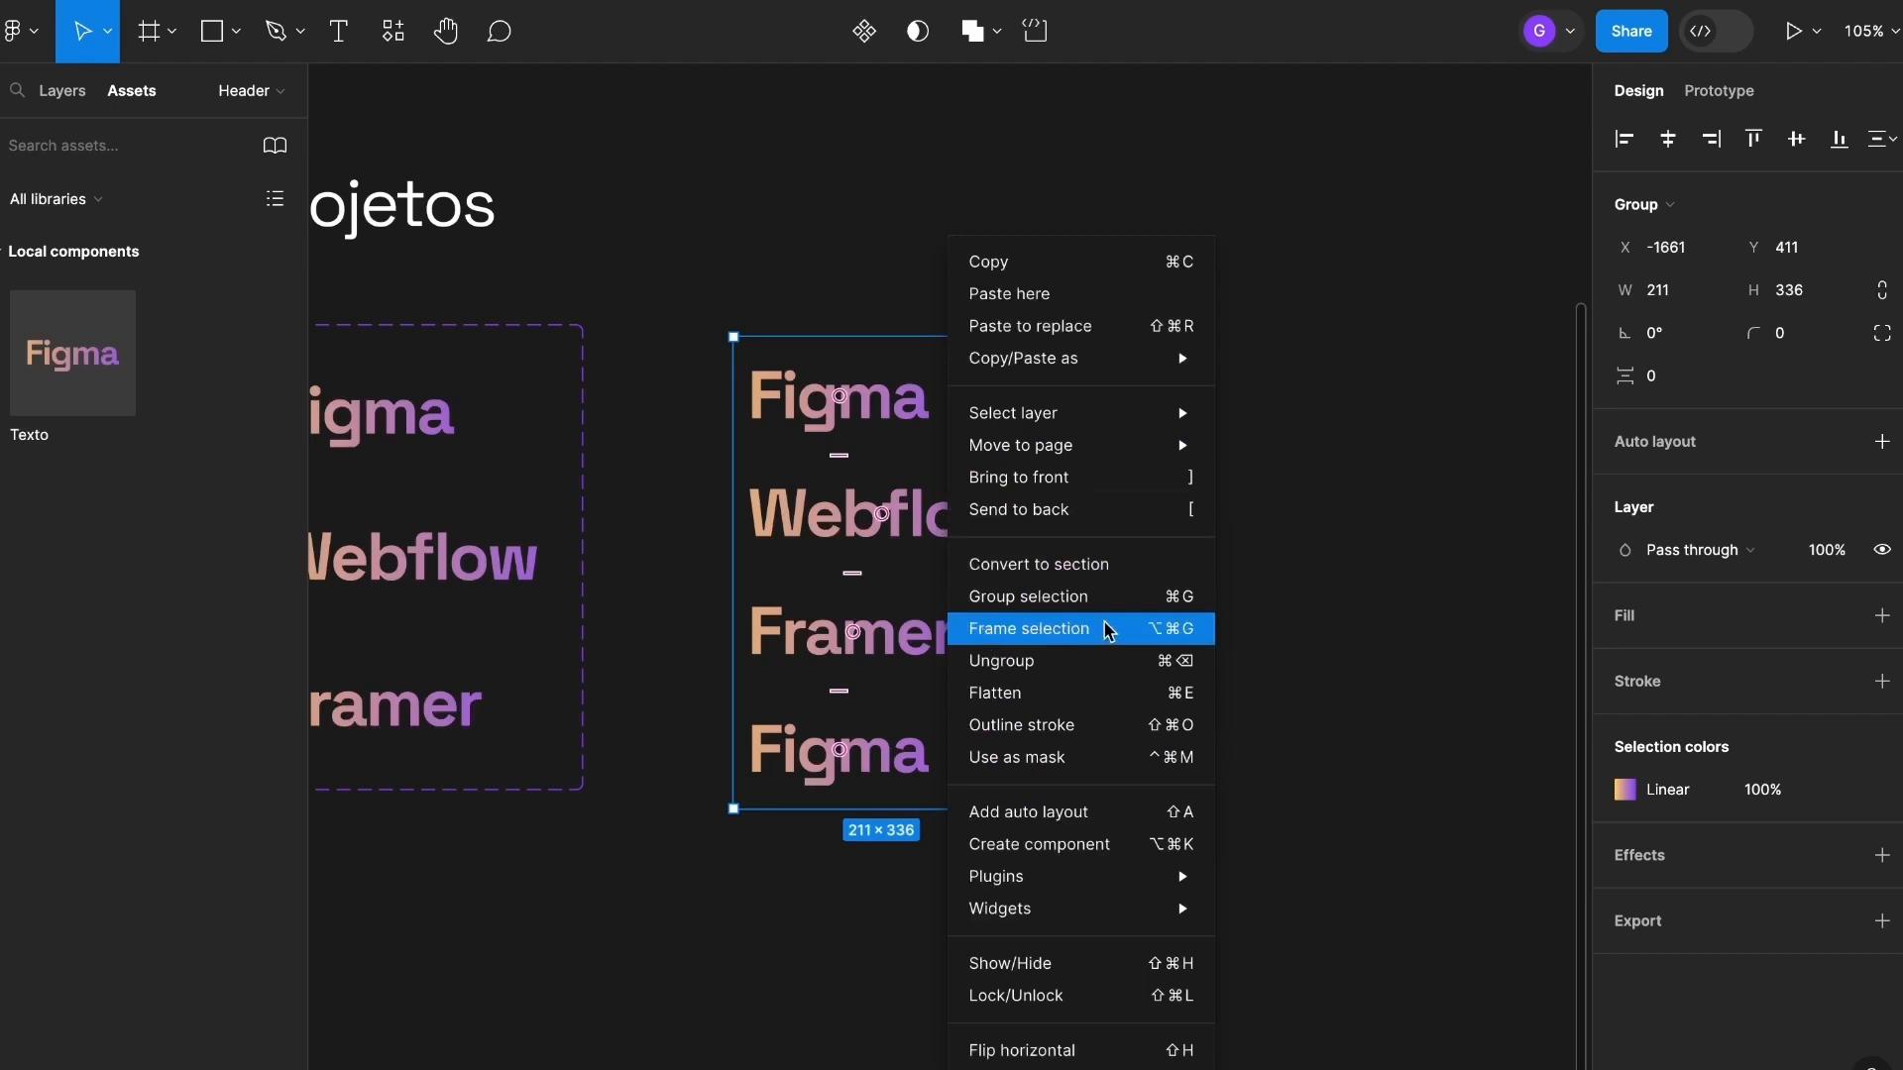
left_click(1030, 629)
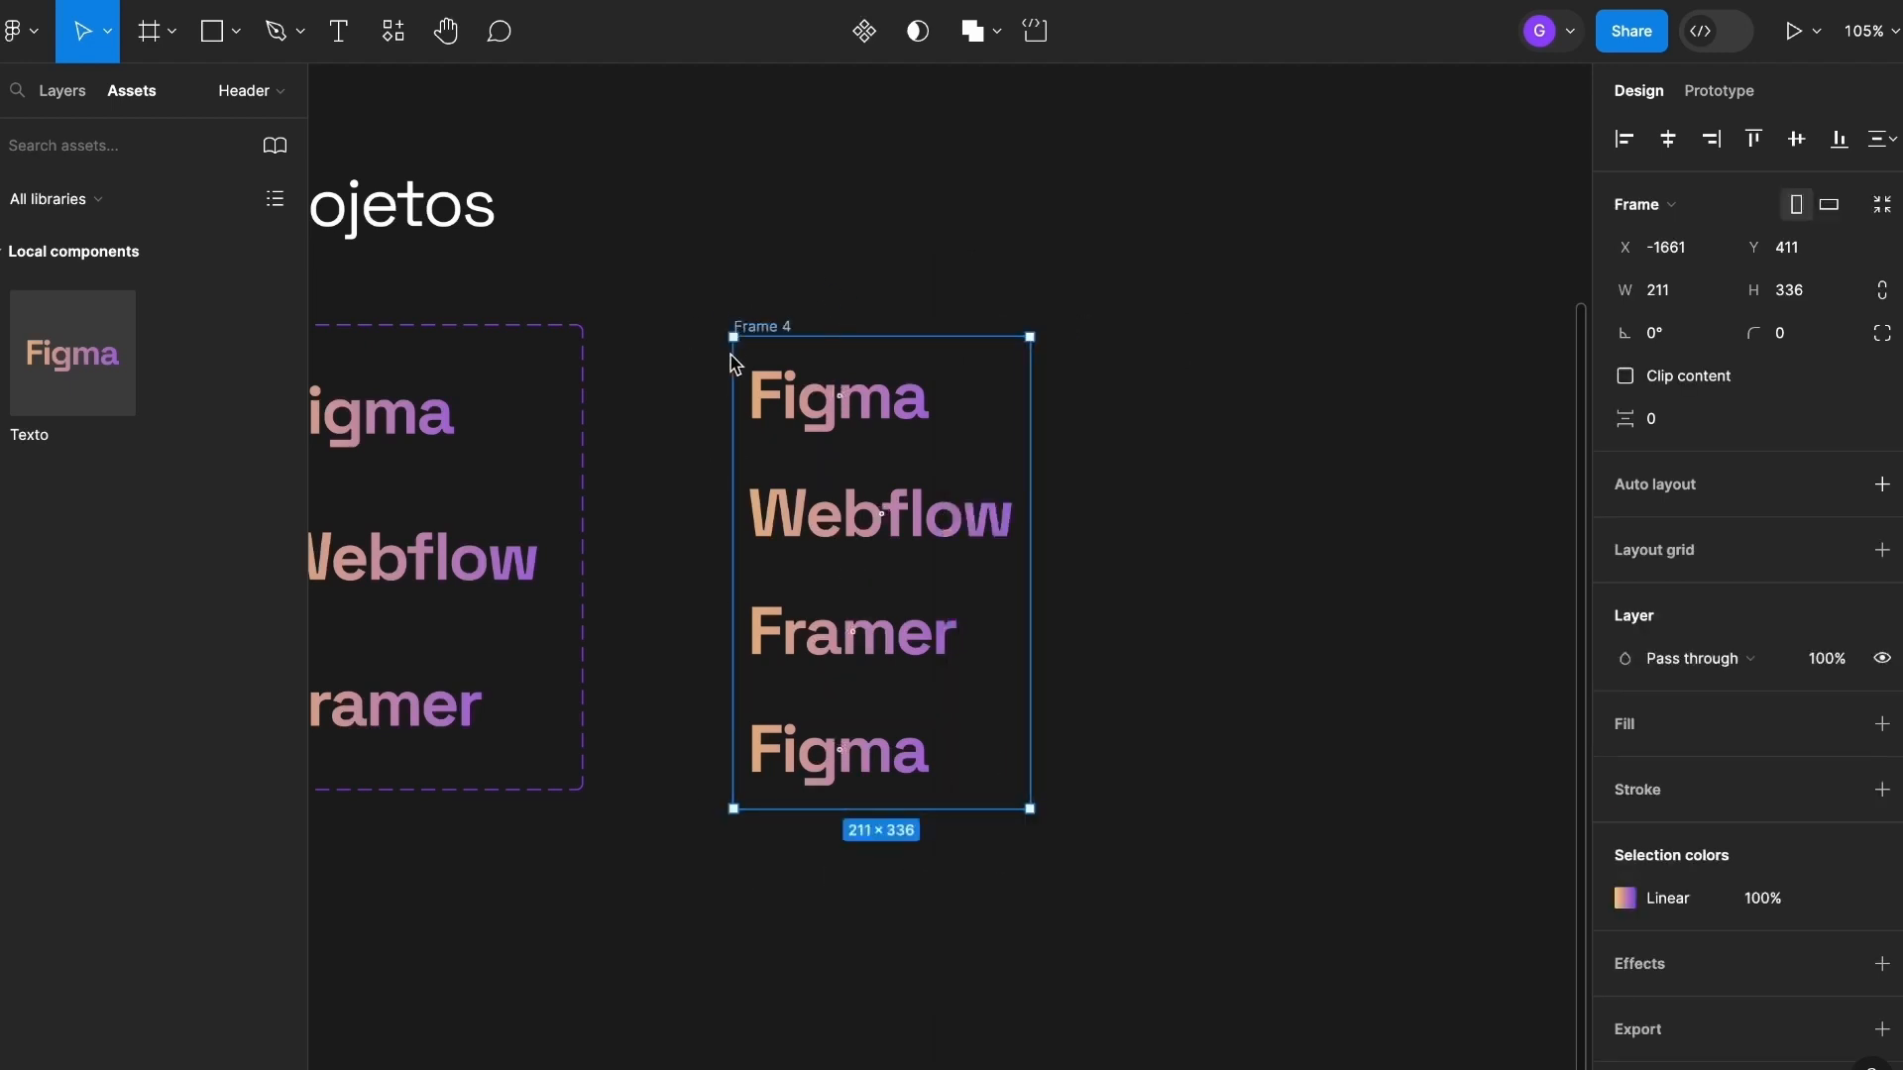
Rename the new frame around the stacked words "Texto Animado".
double_click(772, 328)
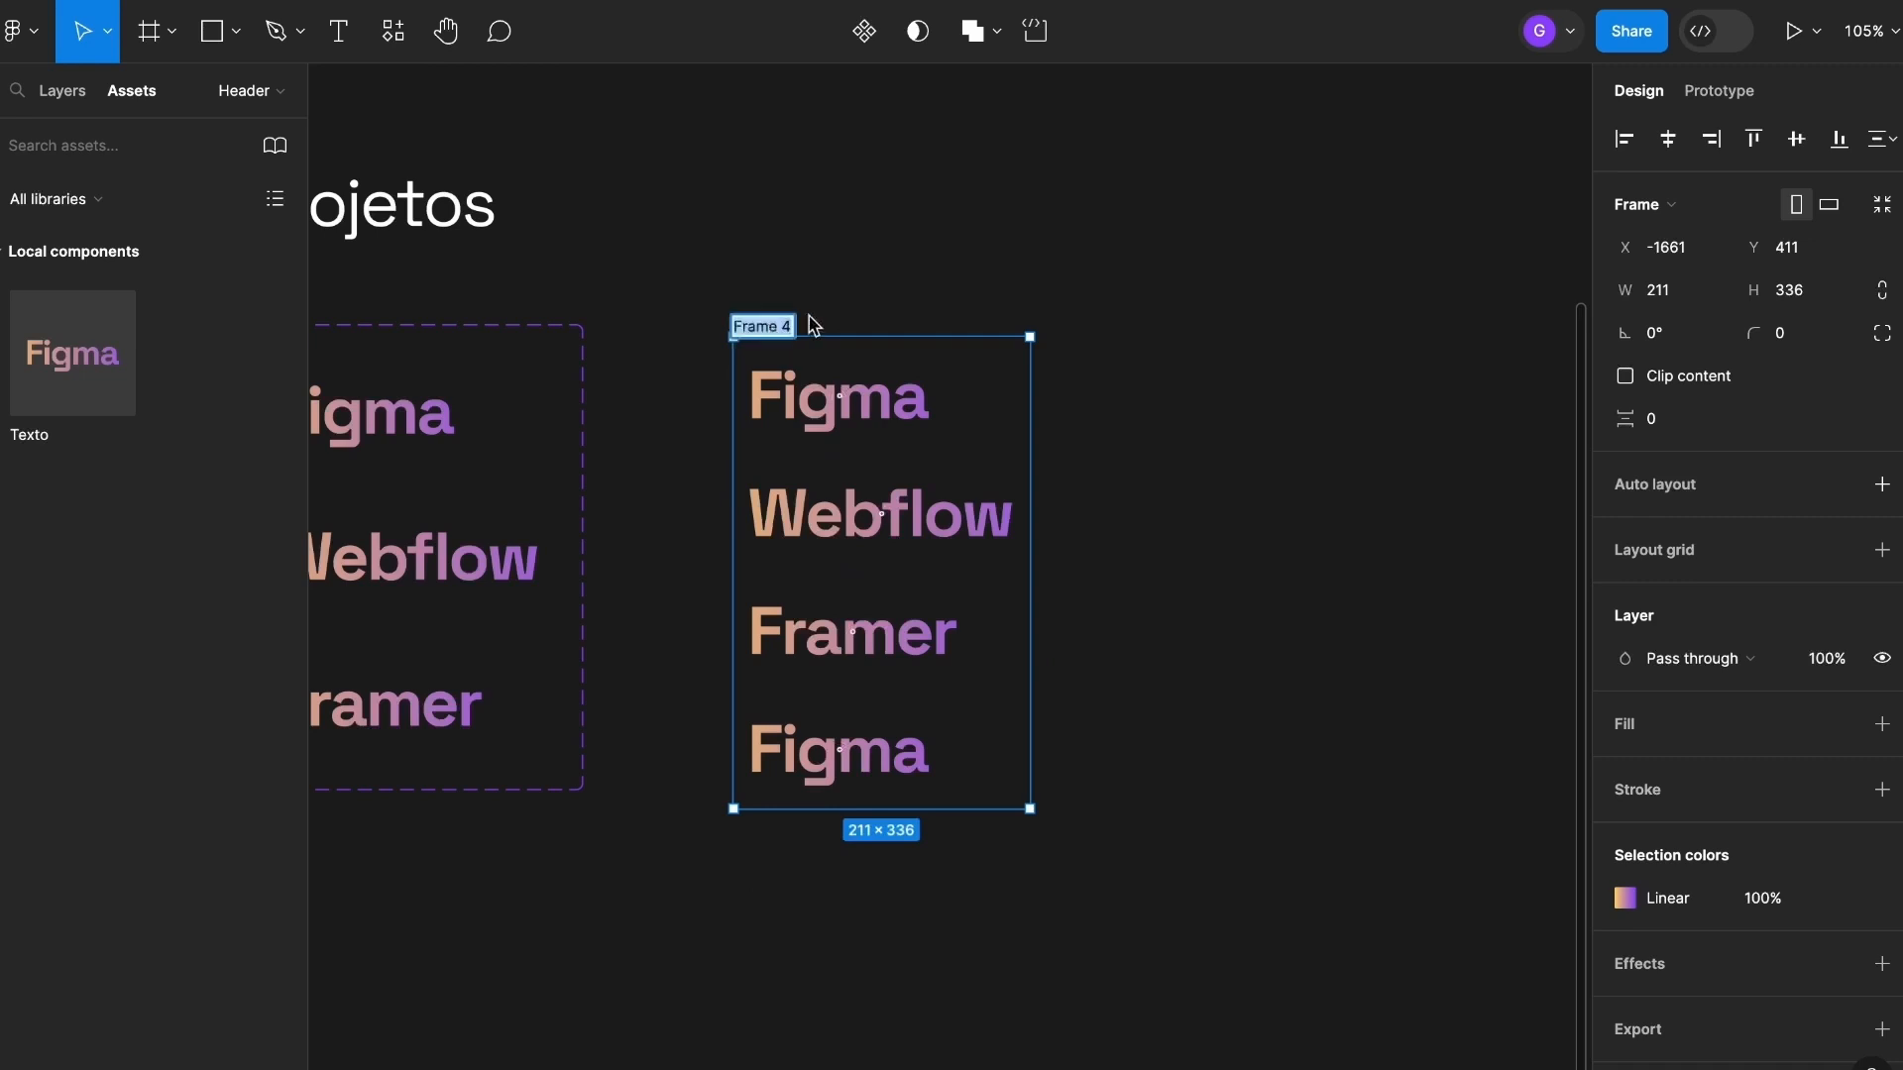
type("Texto Animado")
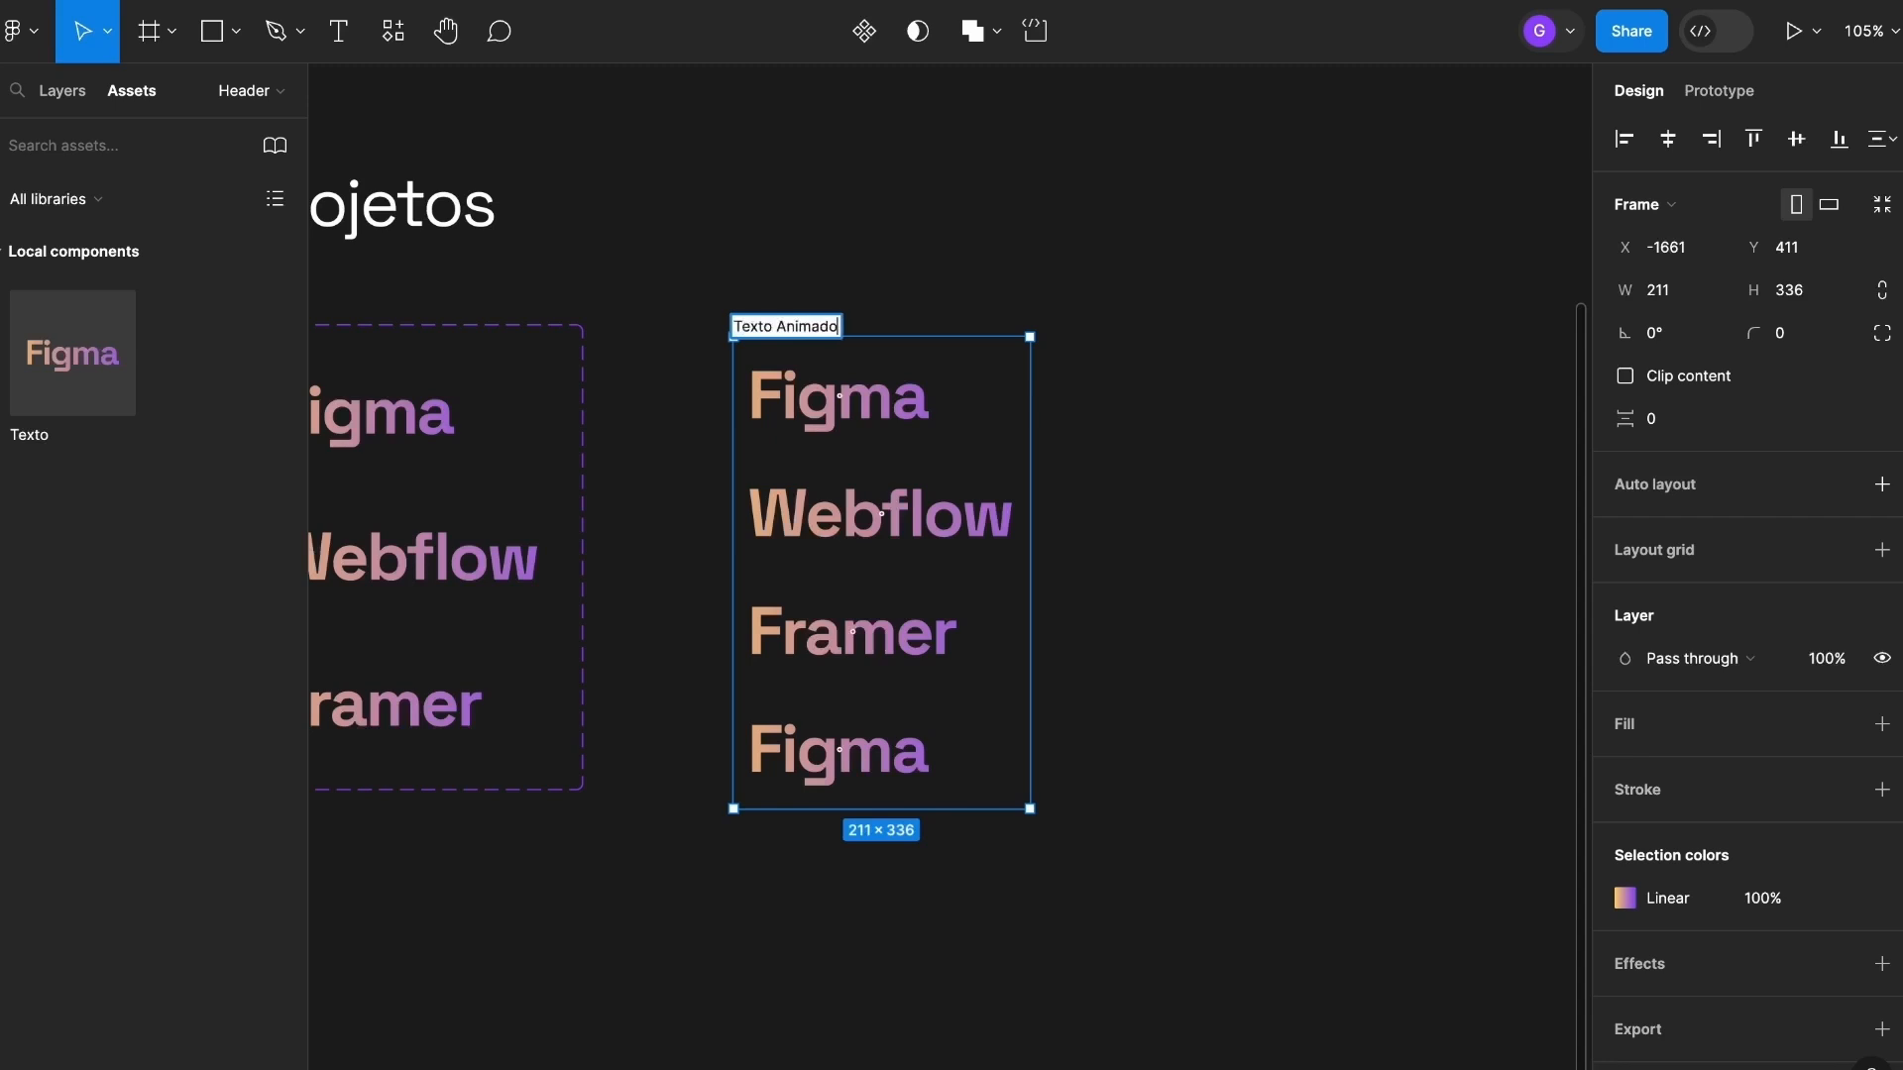
key("Return")
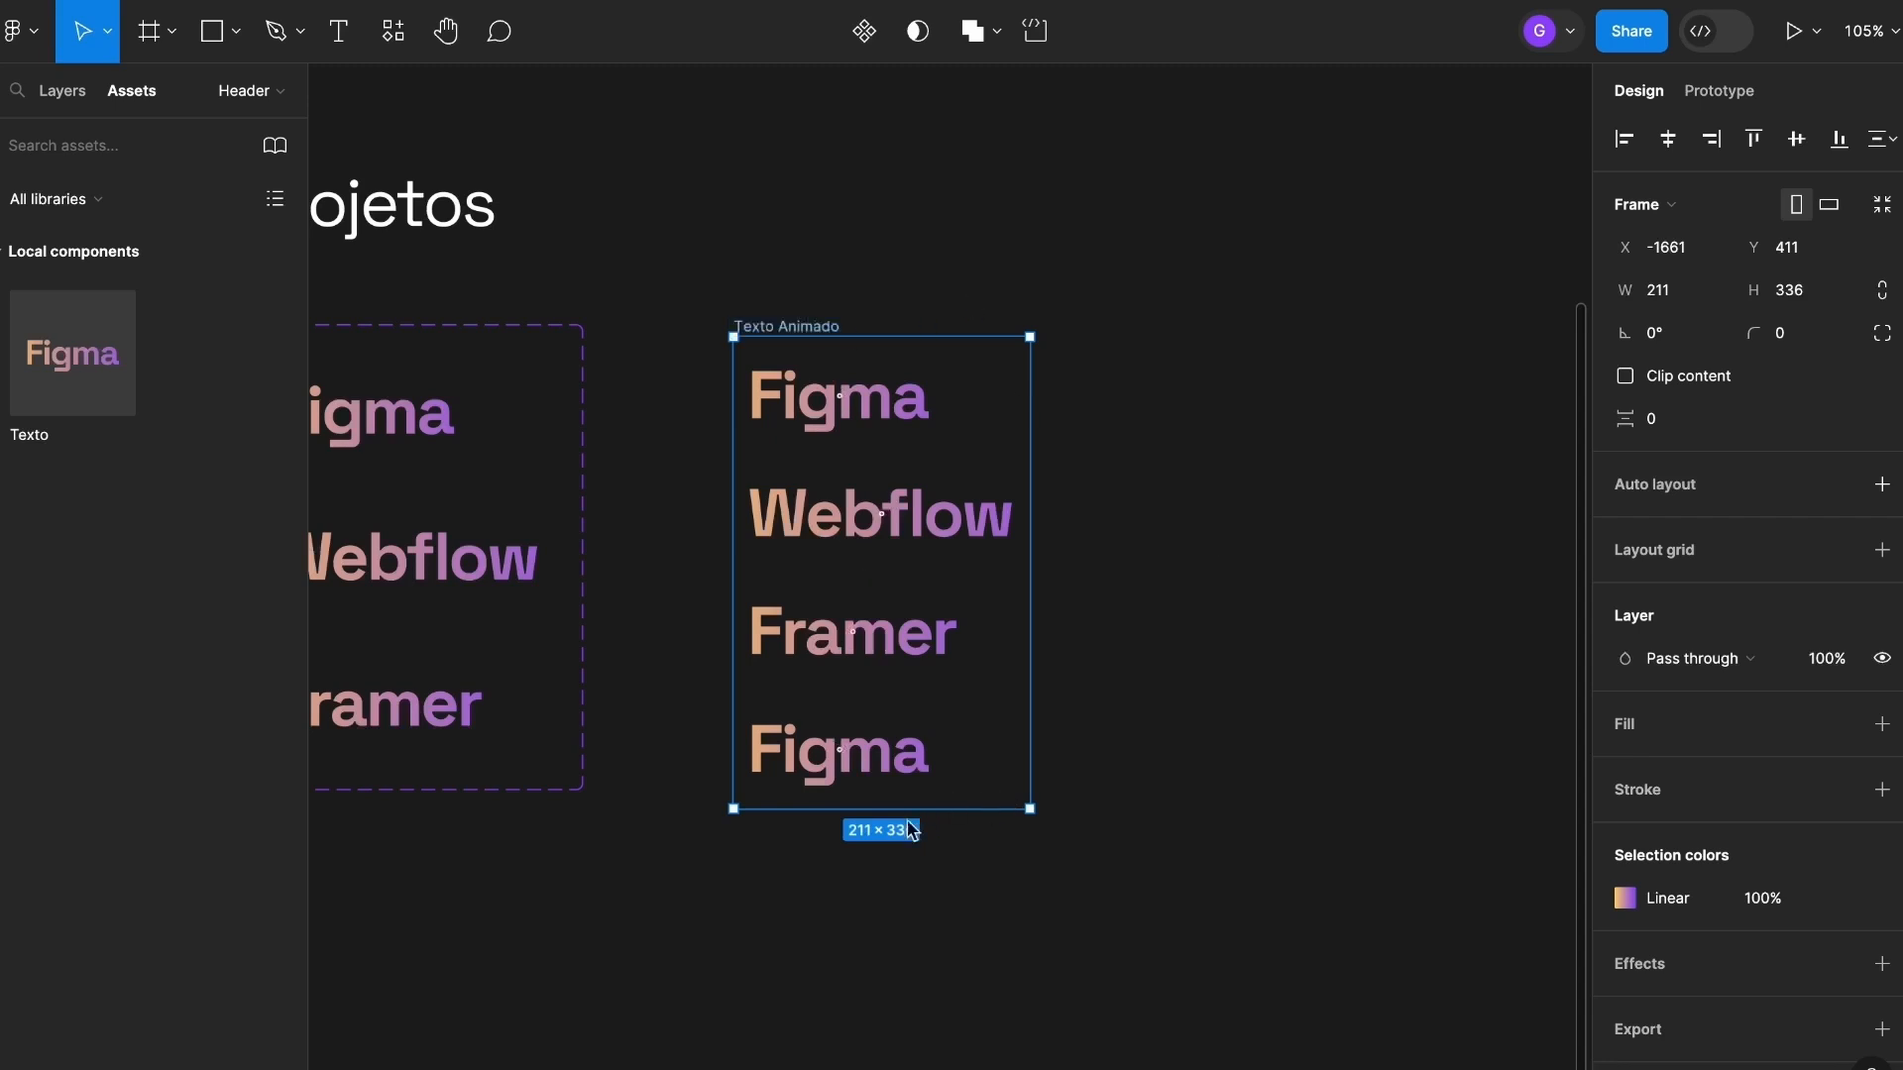
Reduce the Texto Animado frame's height to 84 so only the first word fits, and clip its content.
scroll(911, 831, "up", 5)
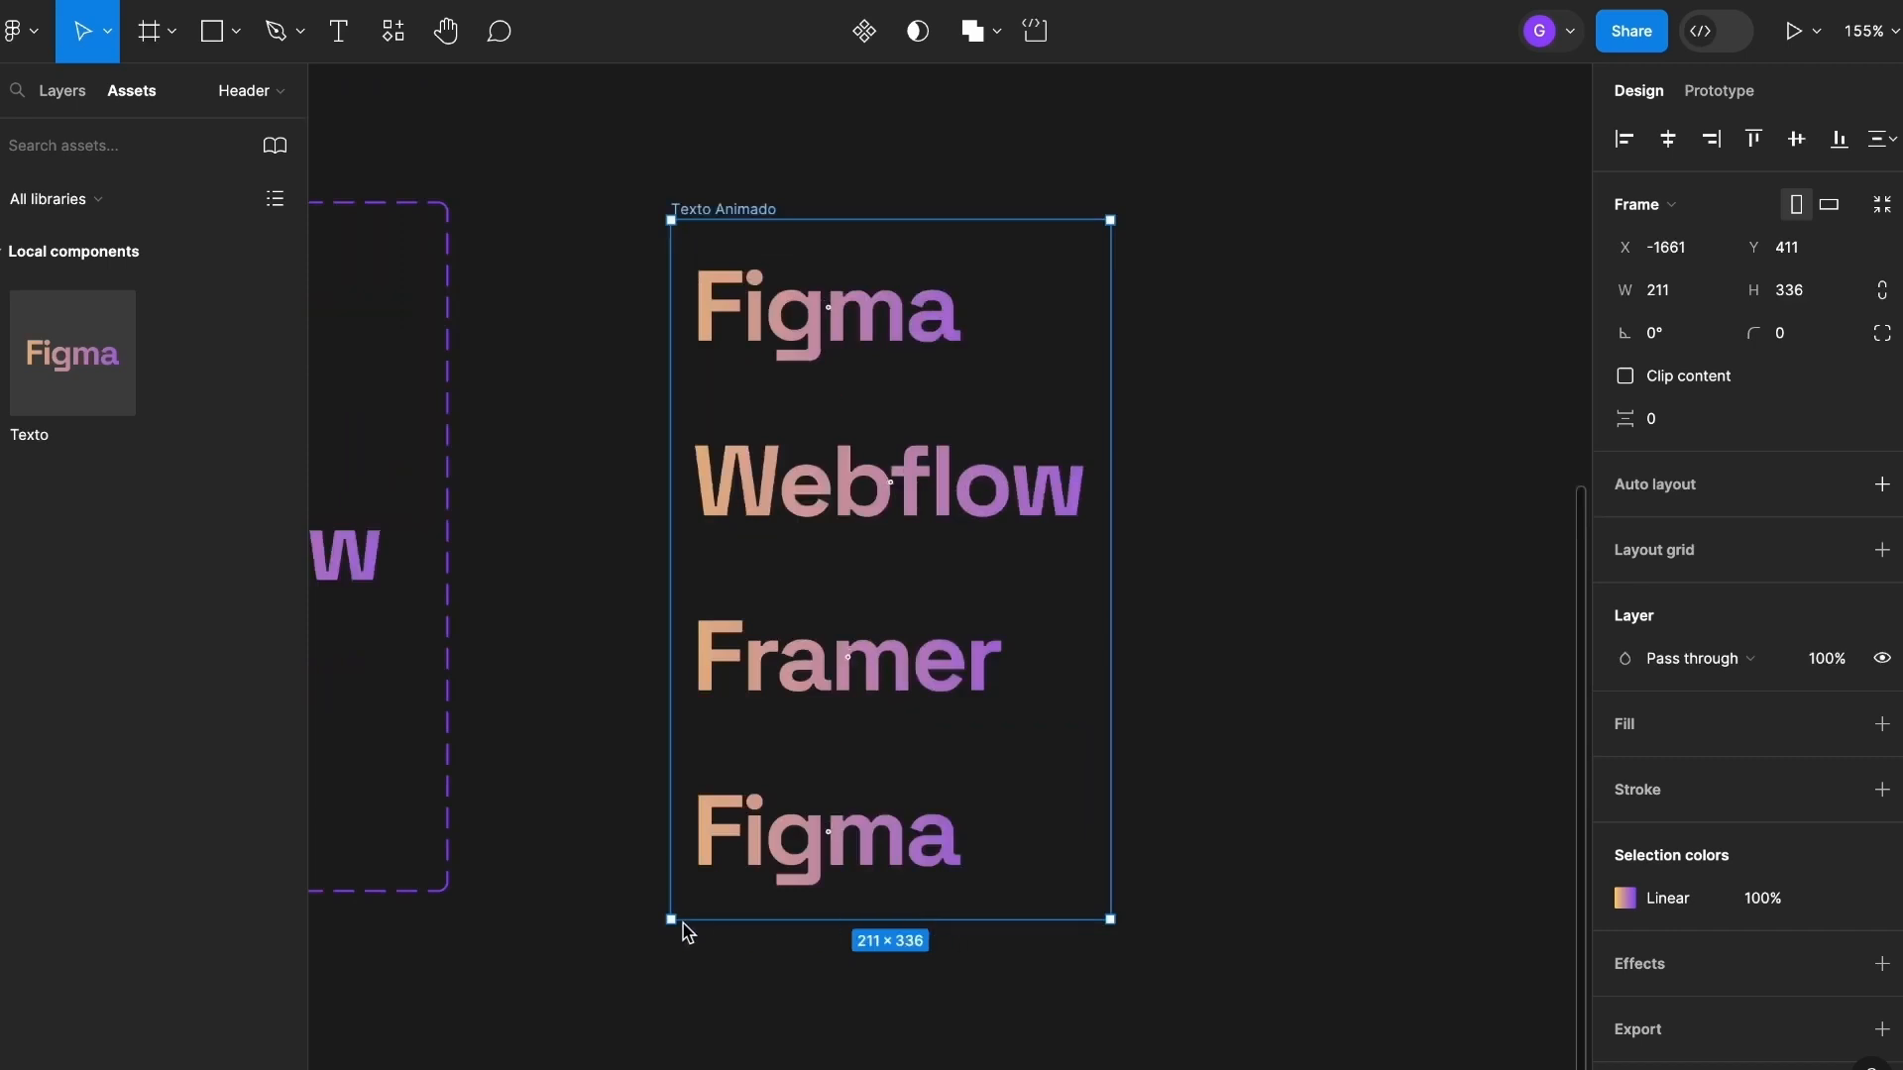
left_click_drag(907, 917, 858, 406)
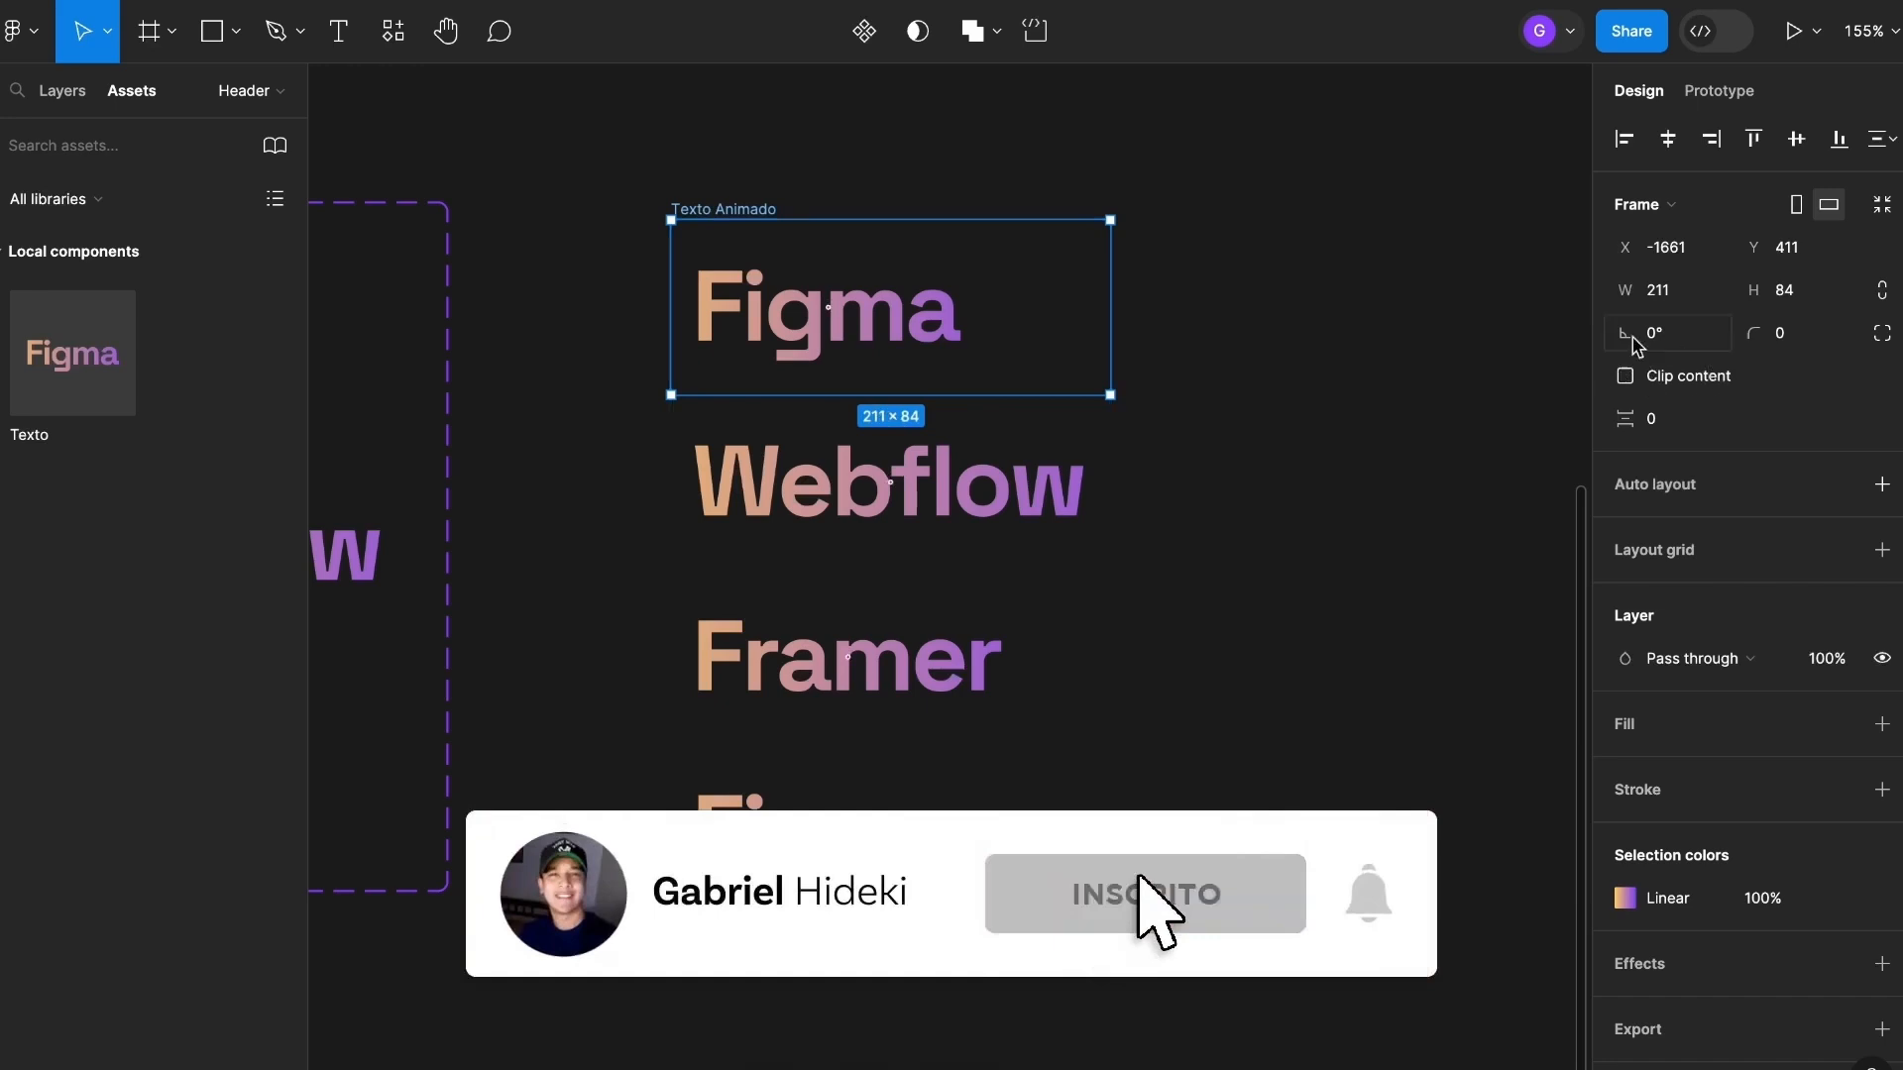
left_click(1625, 375)
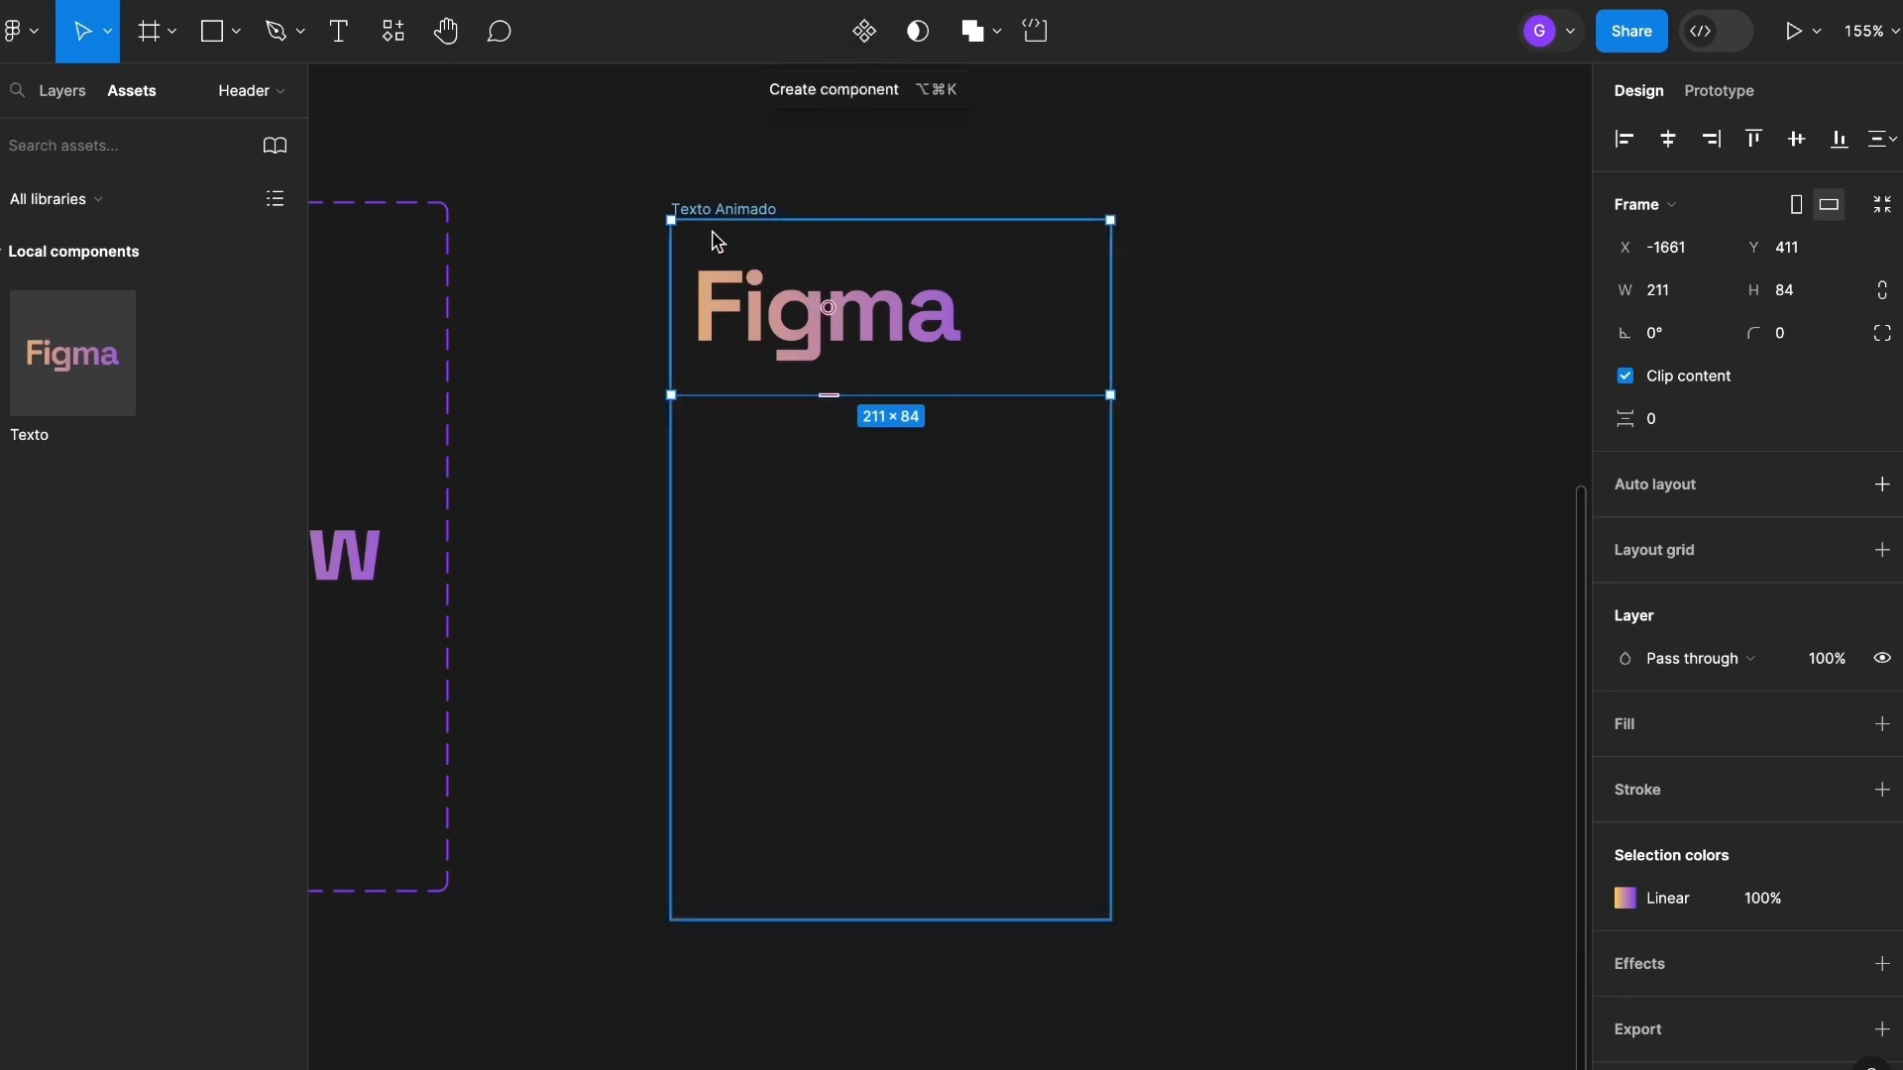
Turn the Texto Animado frame into a component and add three more variants to it.
left_click(864, 33)
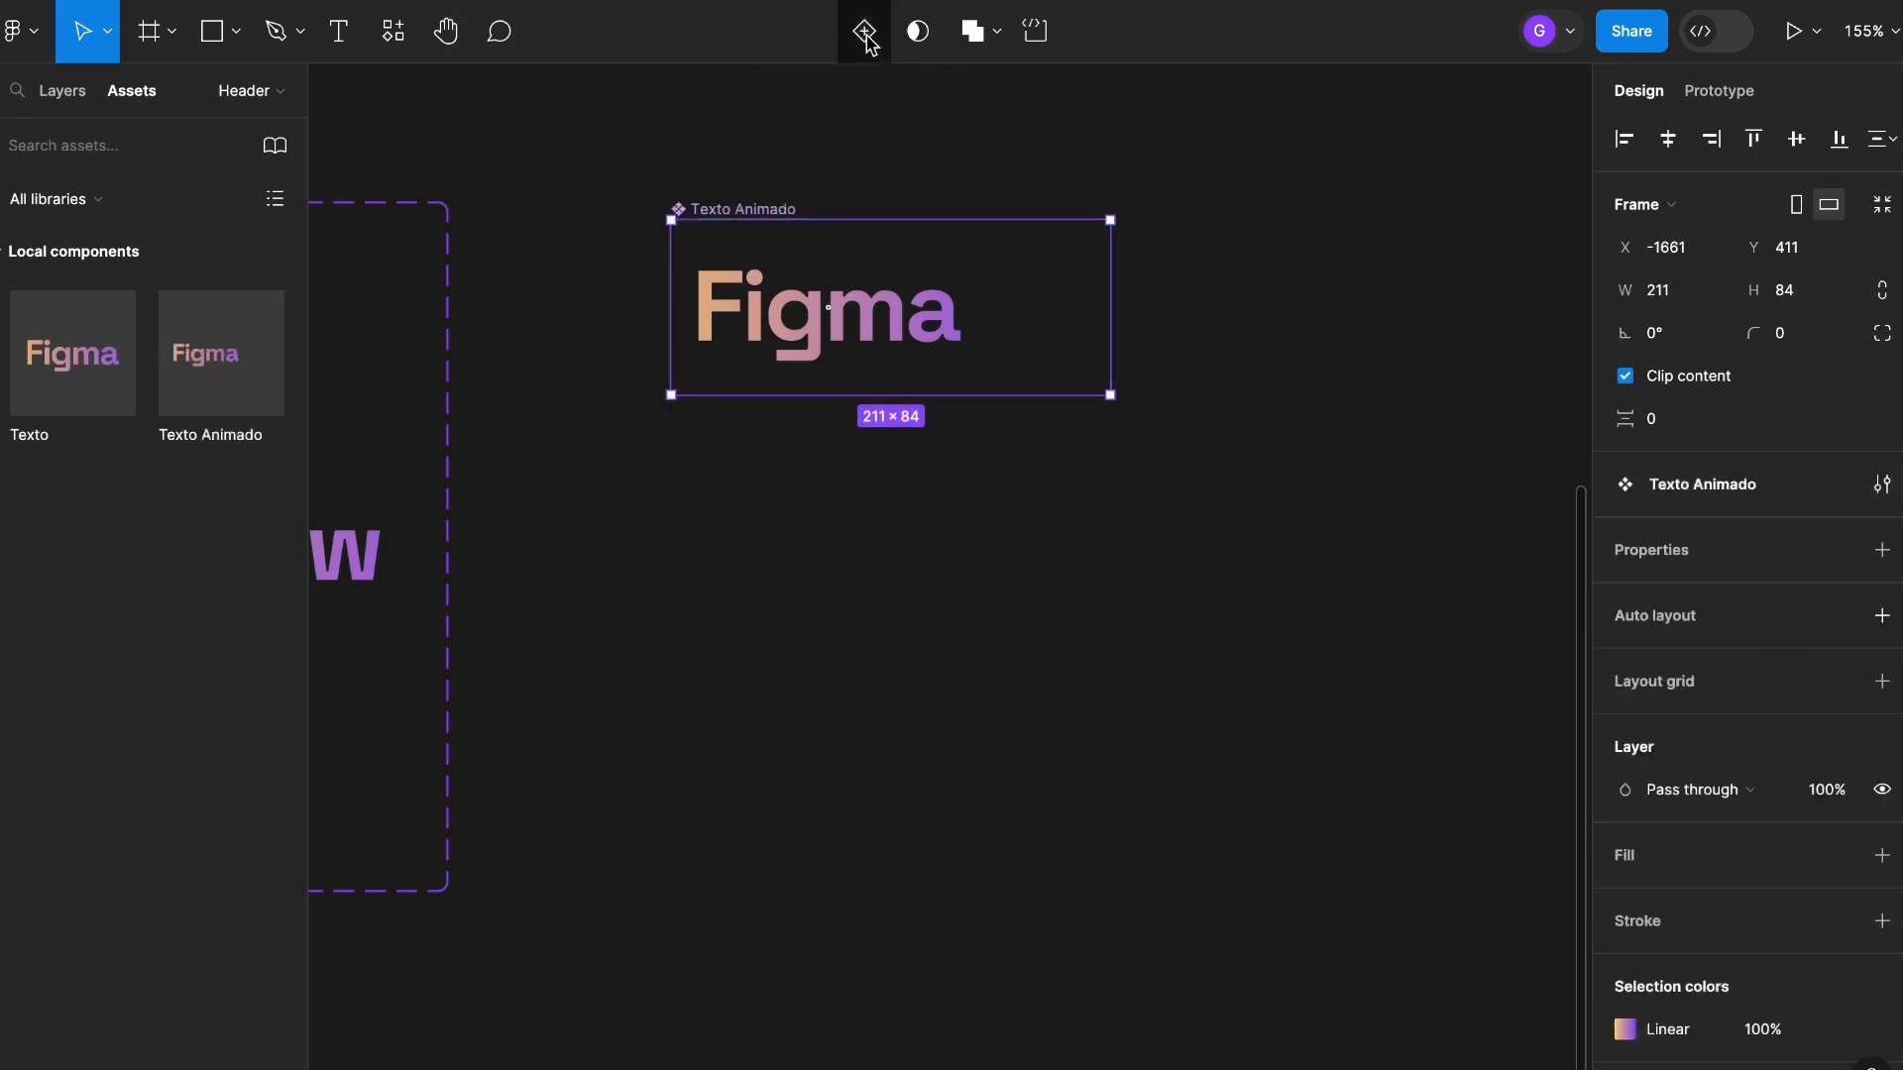
scroll(889, 197, "down", 3)
left_click_drag(889, 197, 891, 208)
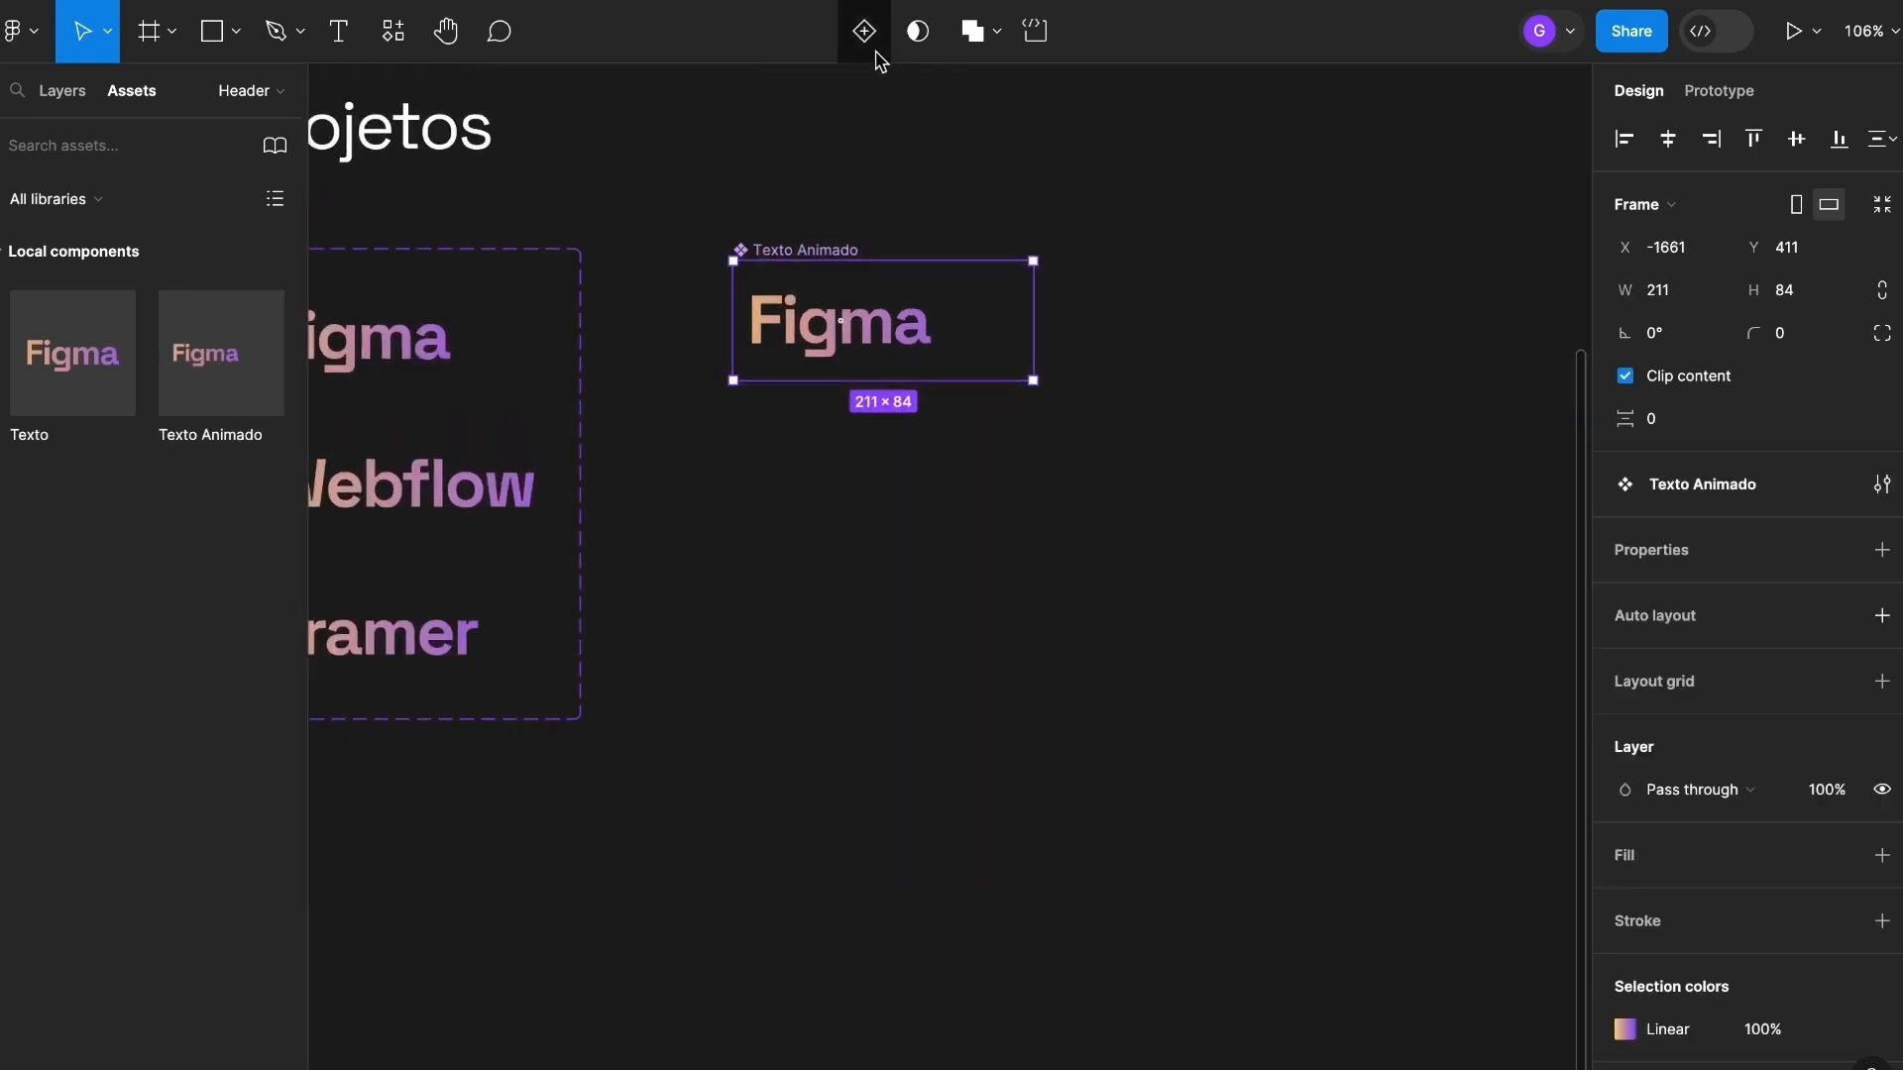
left_click(866, 35)
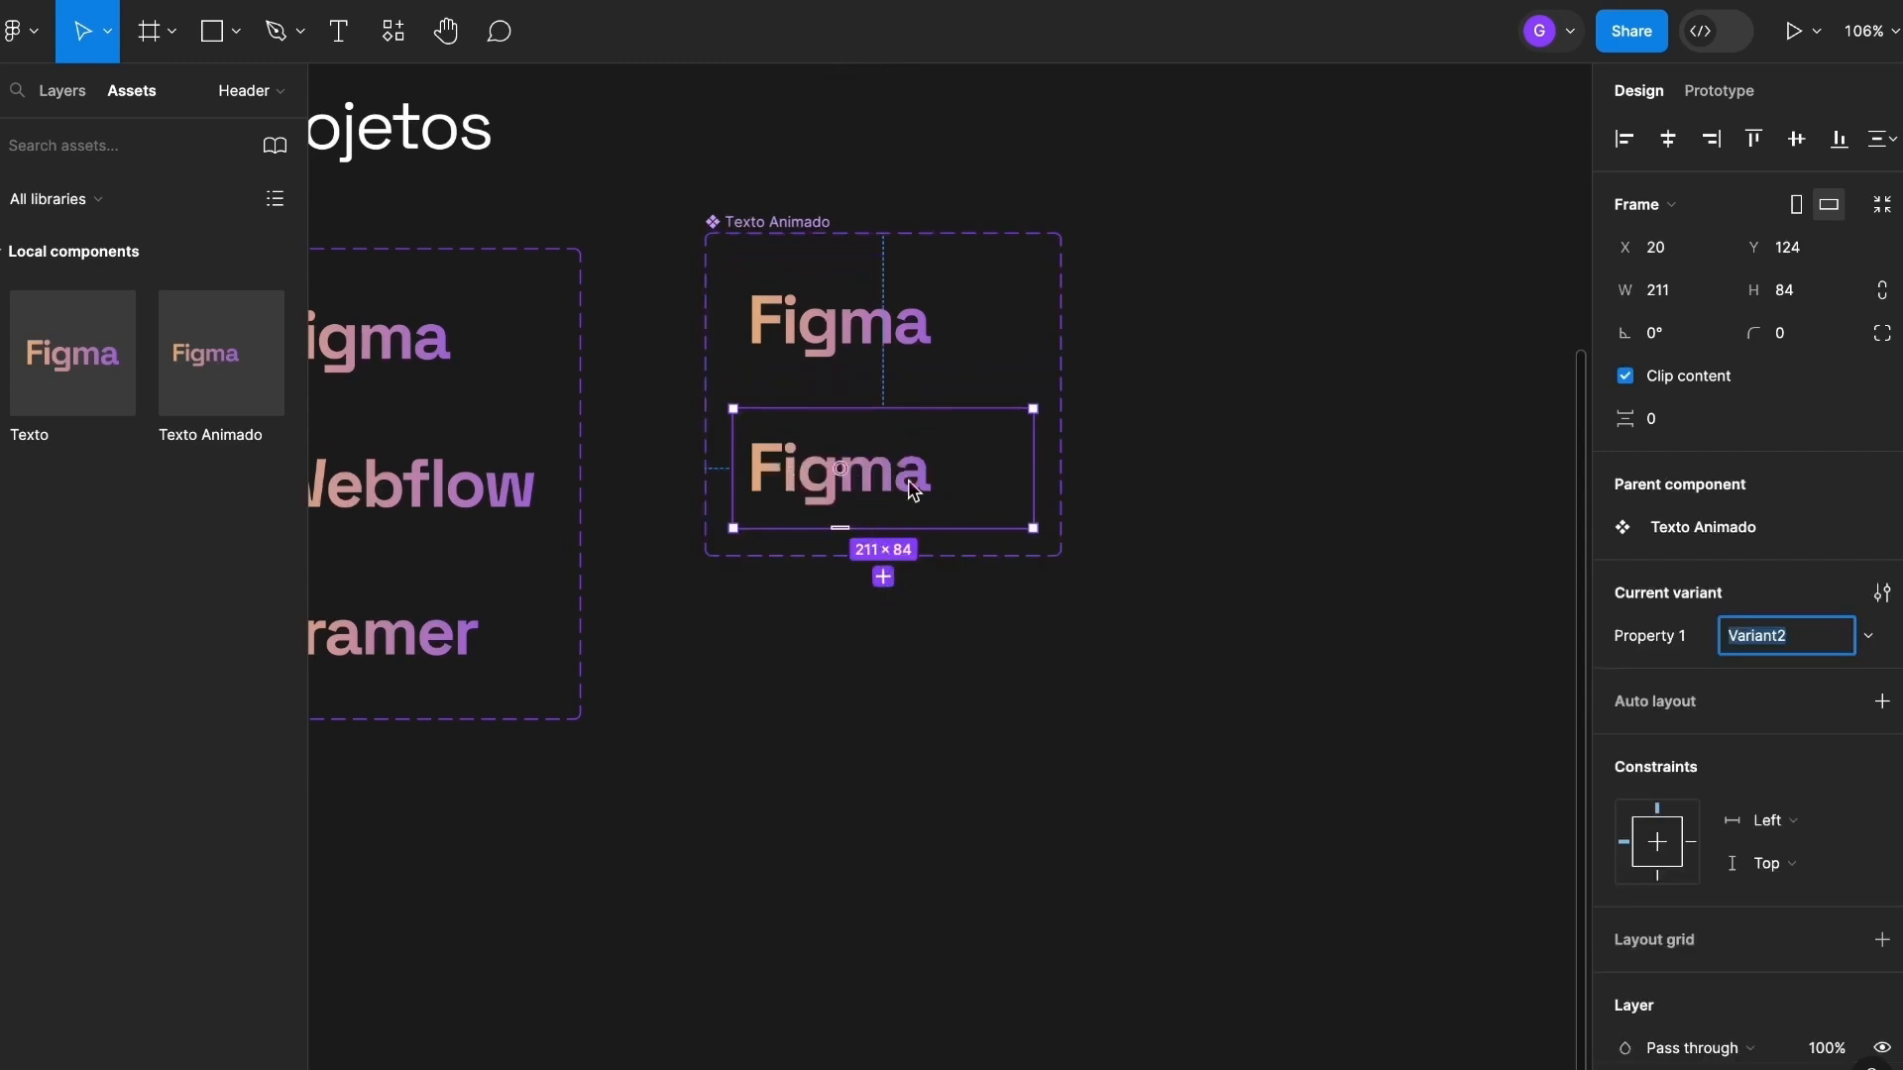
left_click(882, 577)
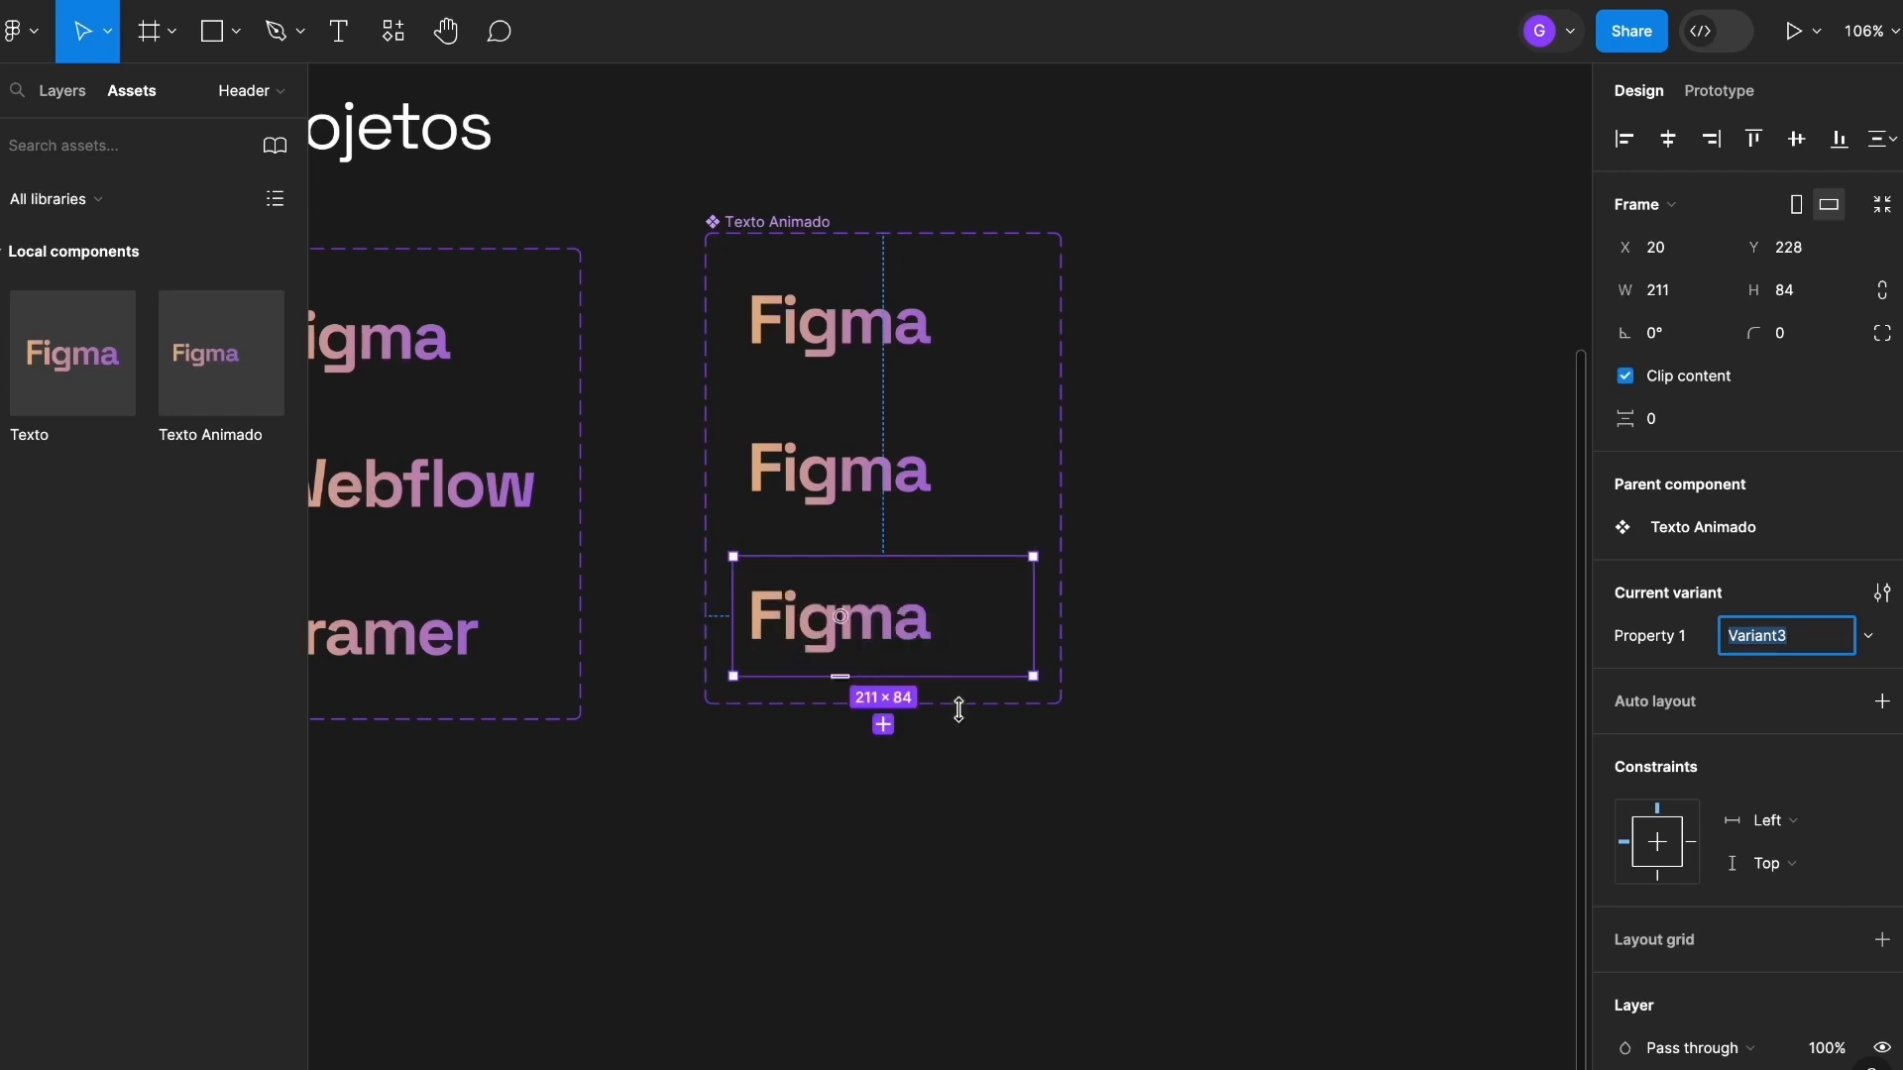
left_click(883, 724)
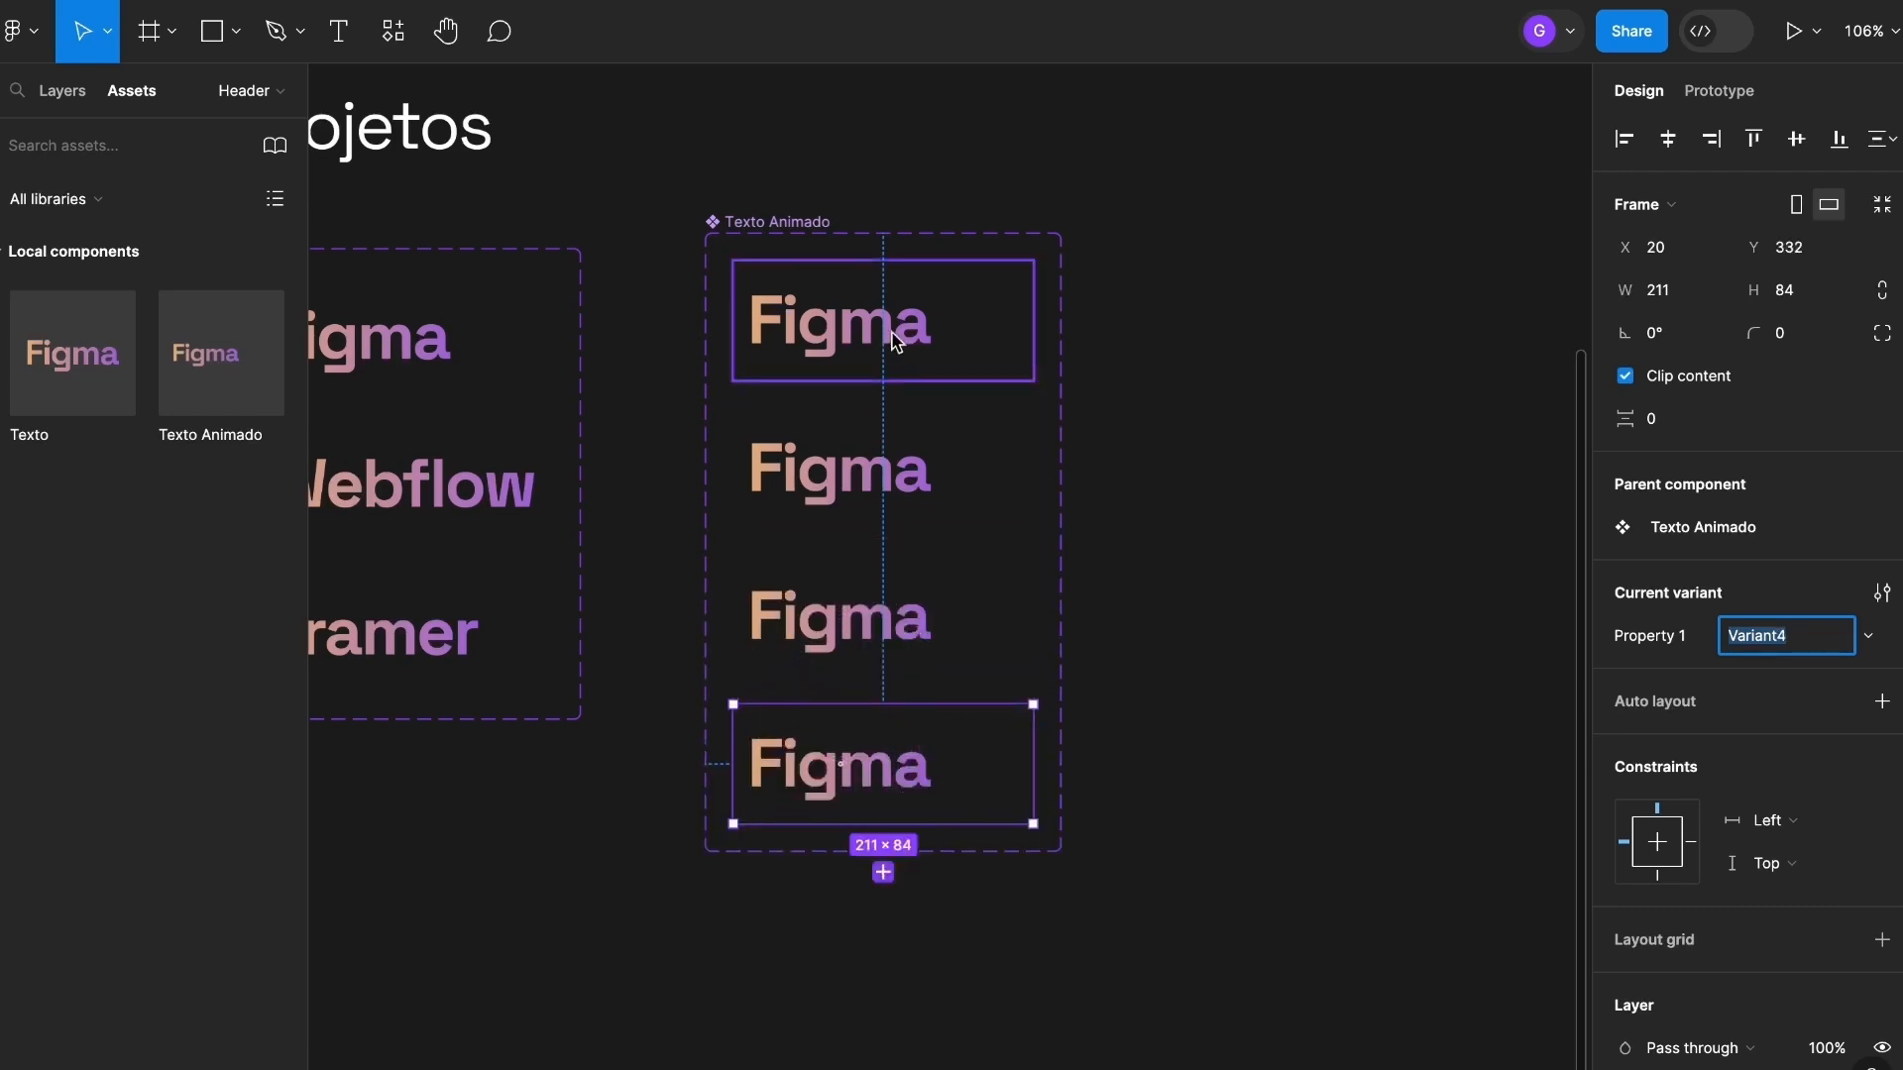
Move the word group inside Variant2 up to Y -84 so the clipped frame shows Webflow.
scroll(1036, 460, "up", 2)
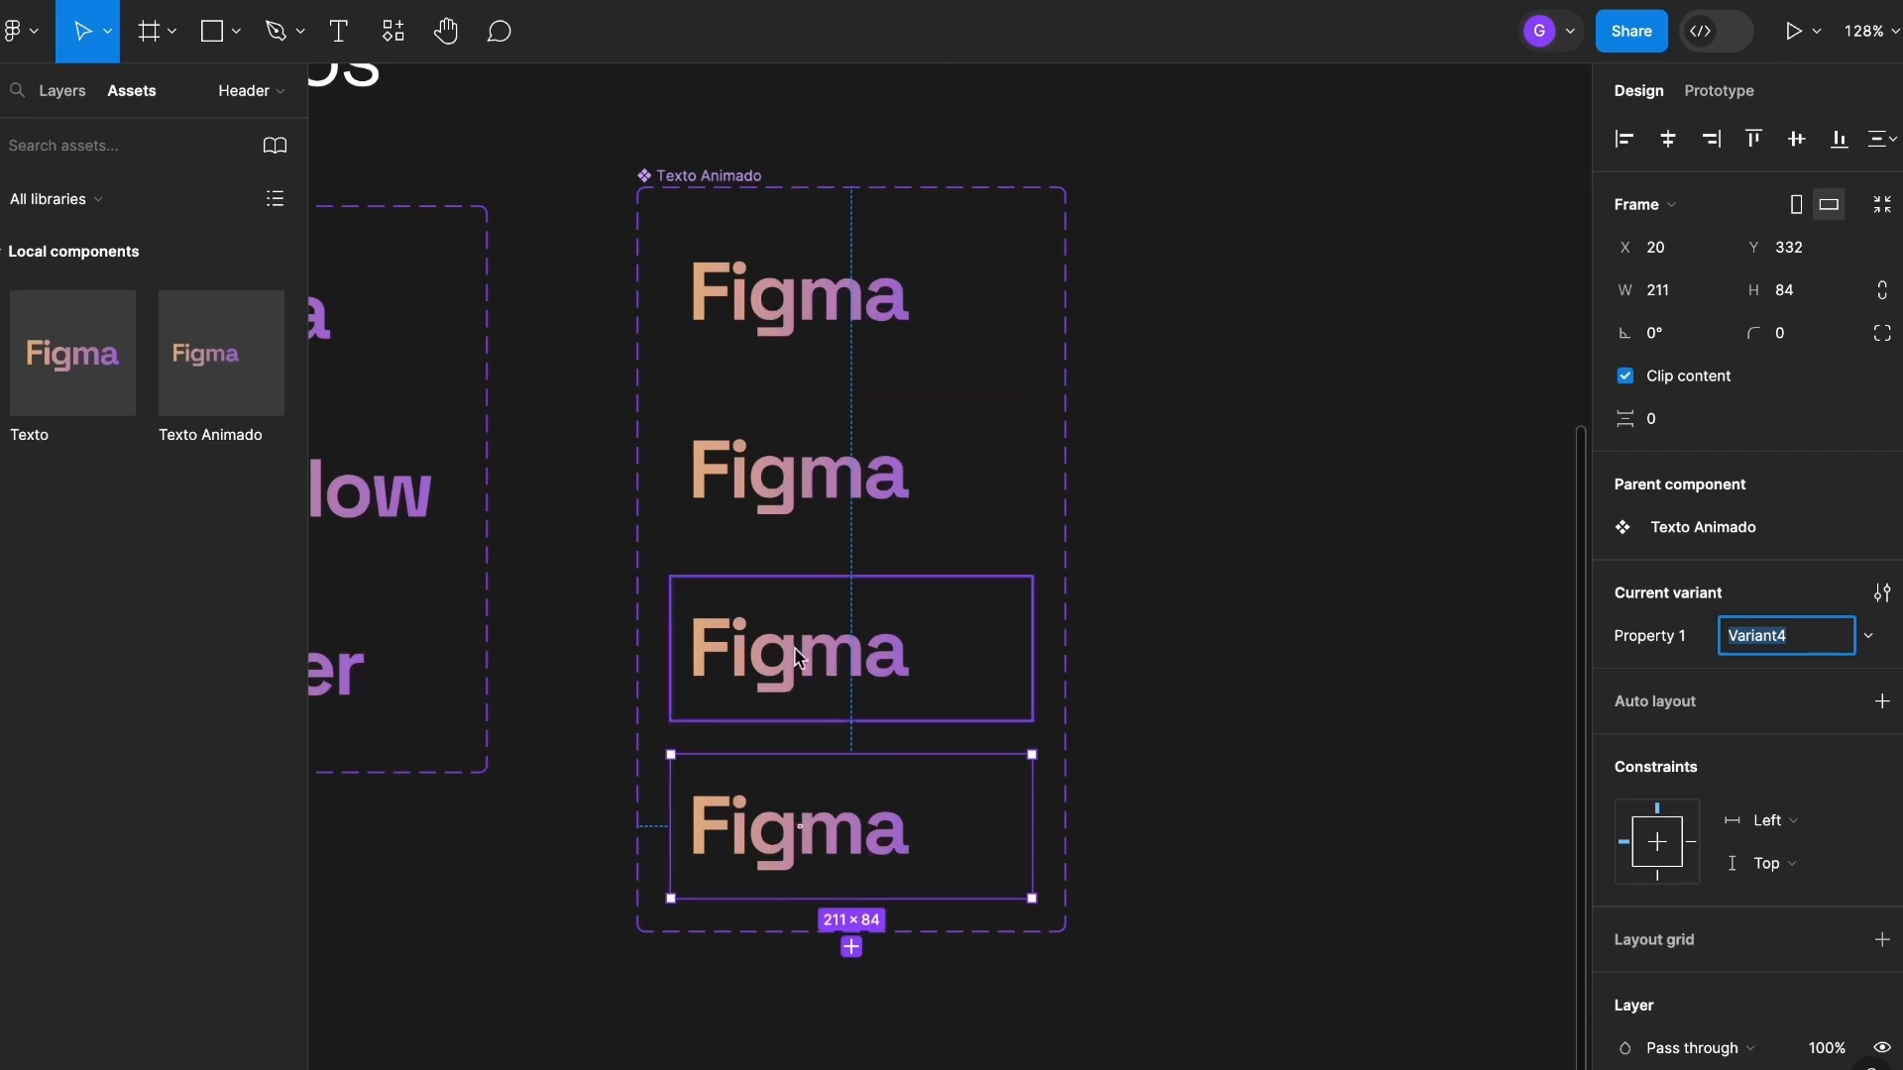
left_click(854, 485)
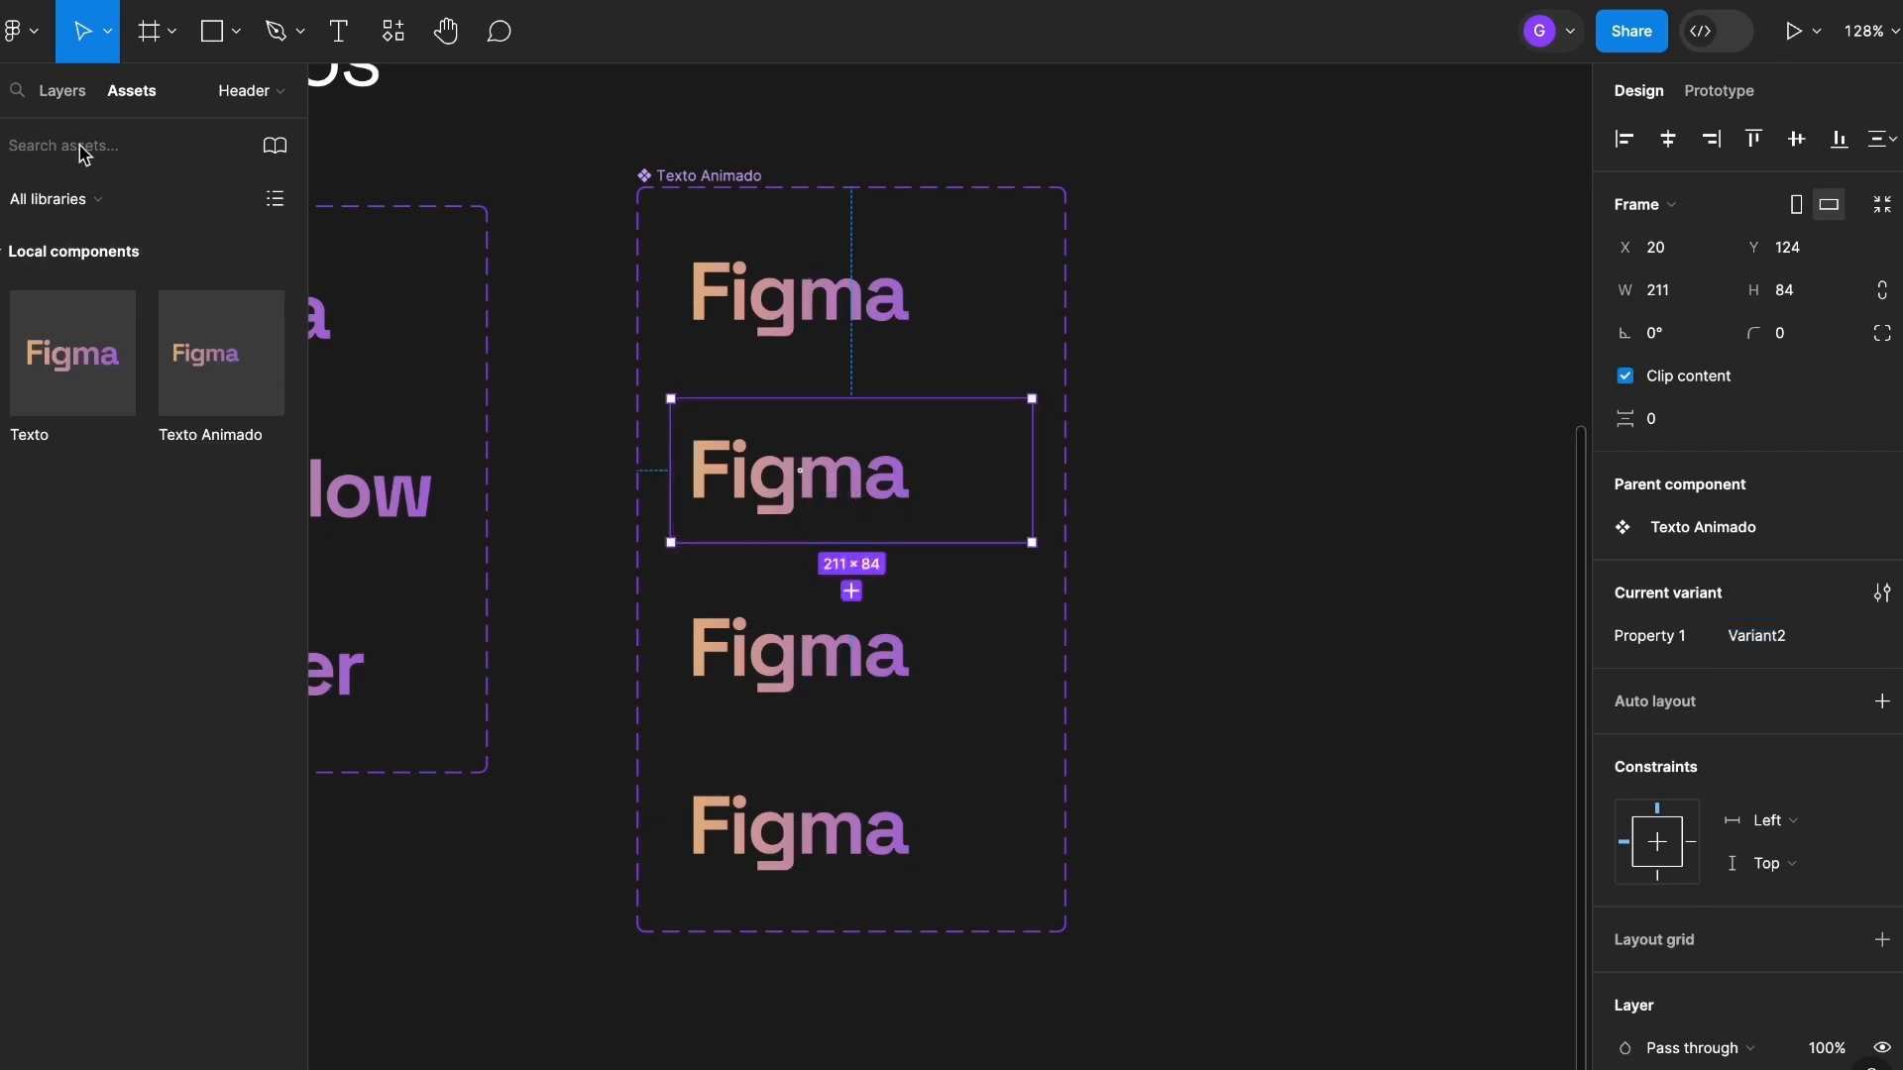
left_click(72, 99)
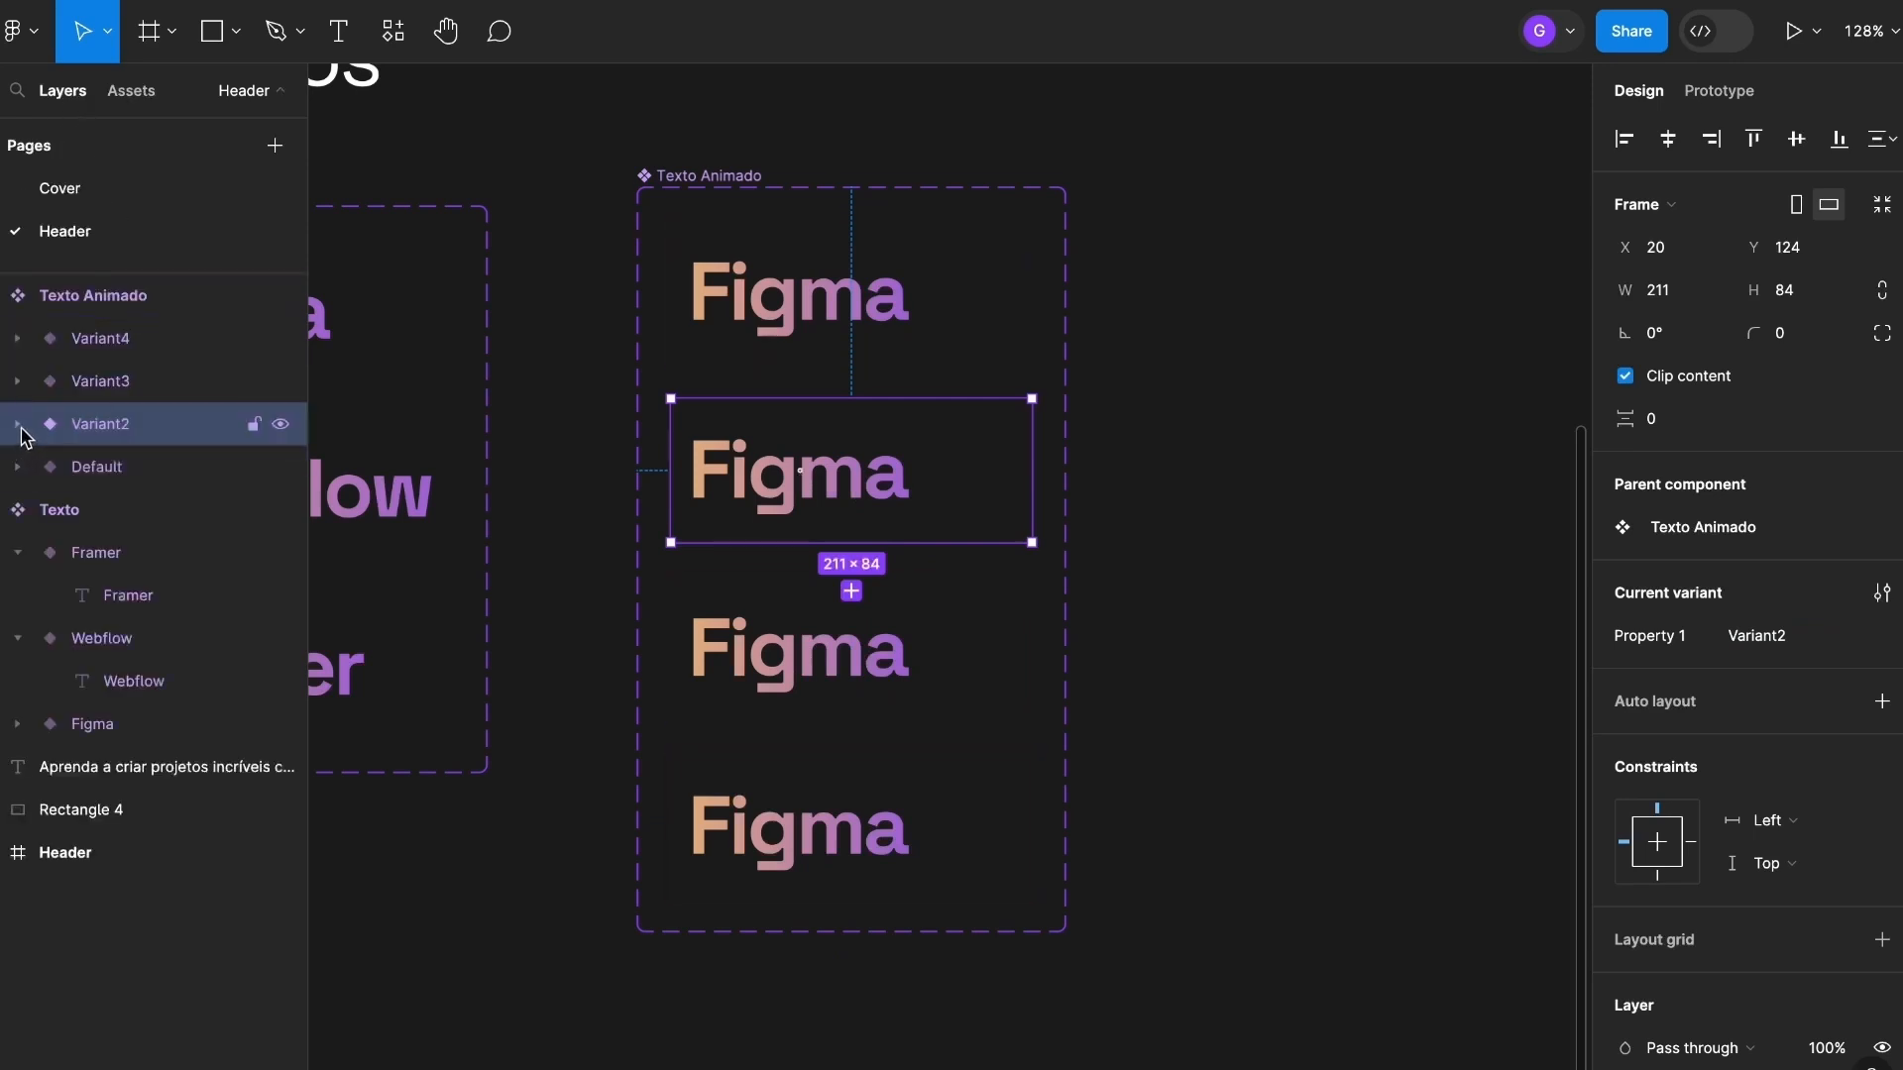
left_click(21, 428)
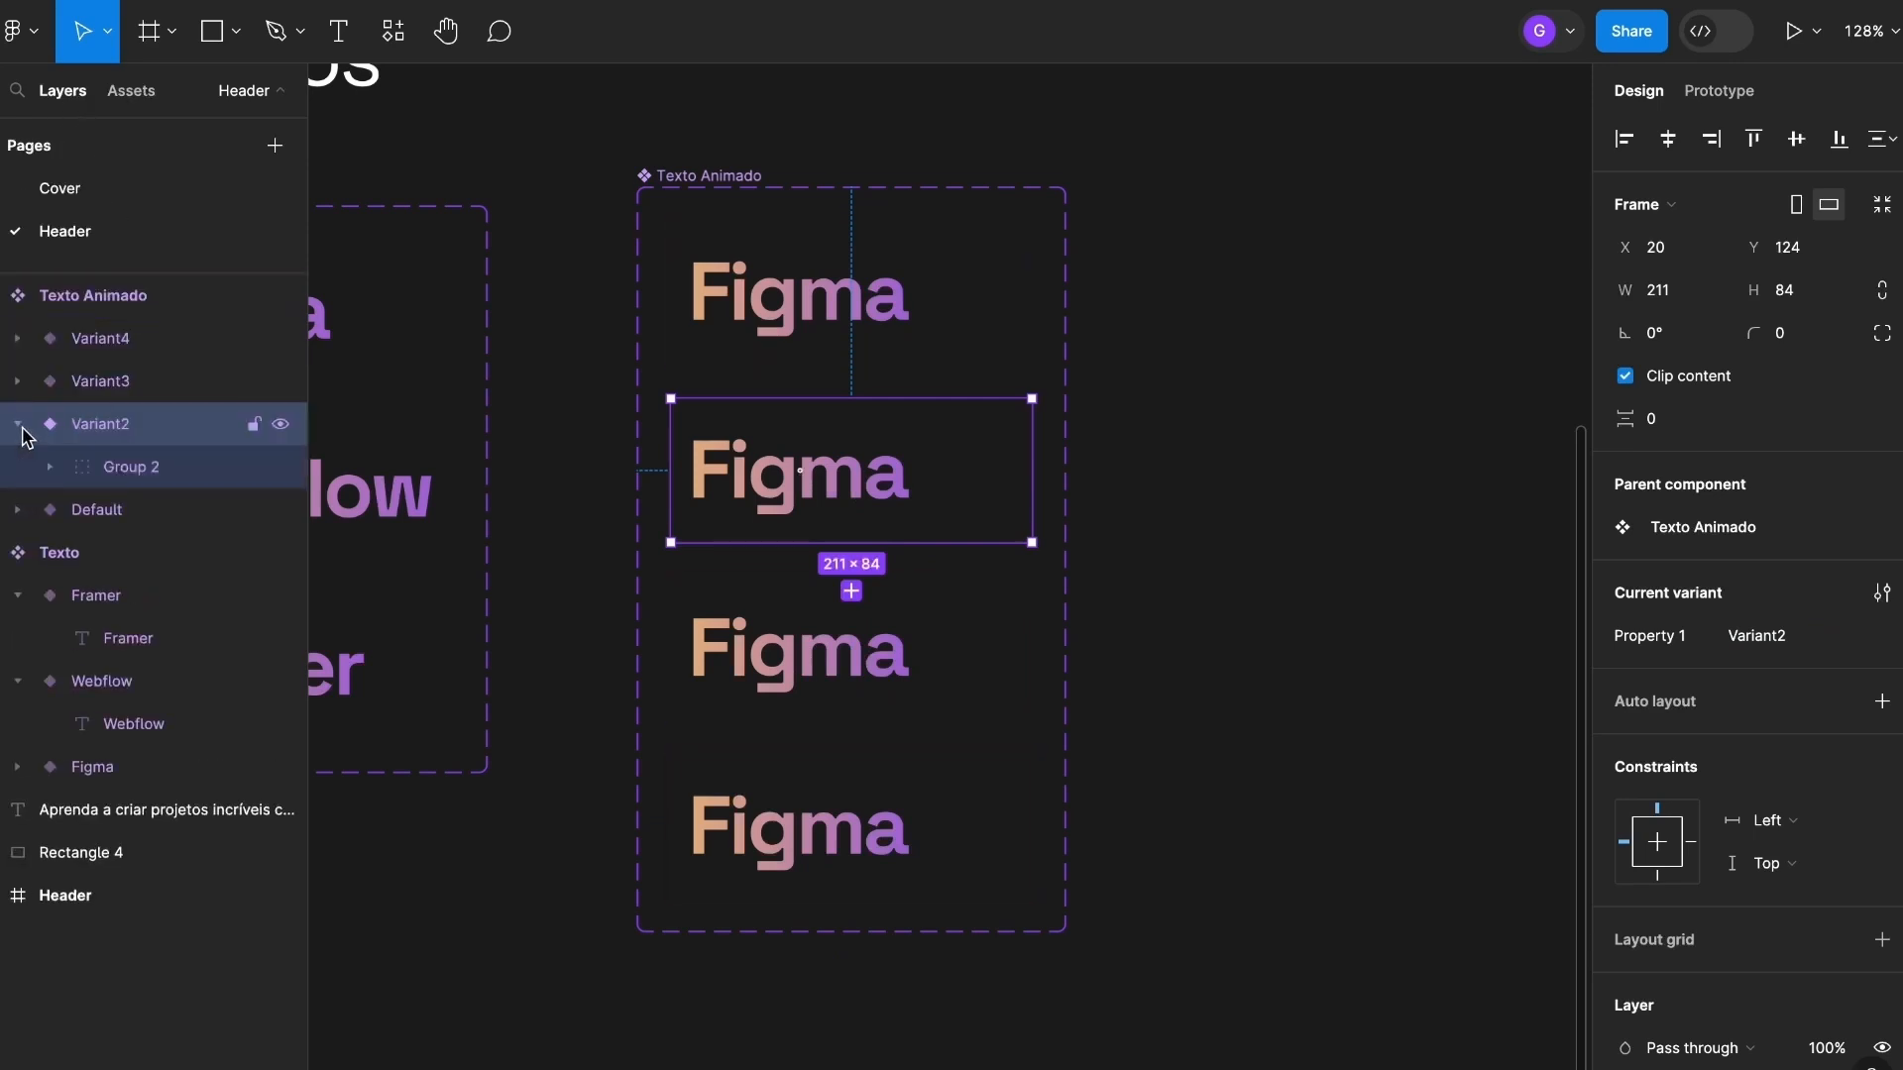
left_click(184, 480)
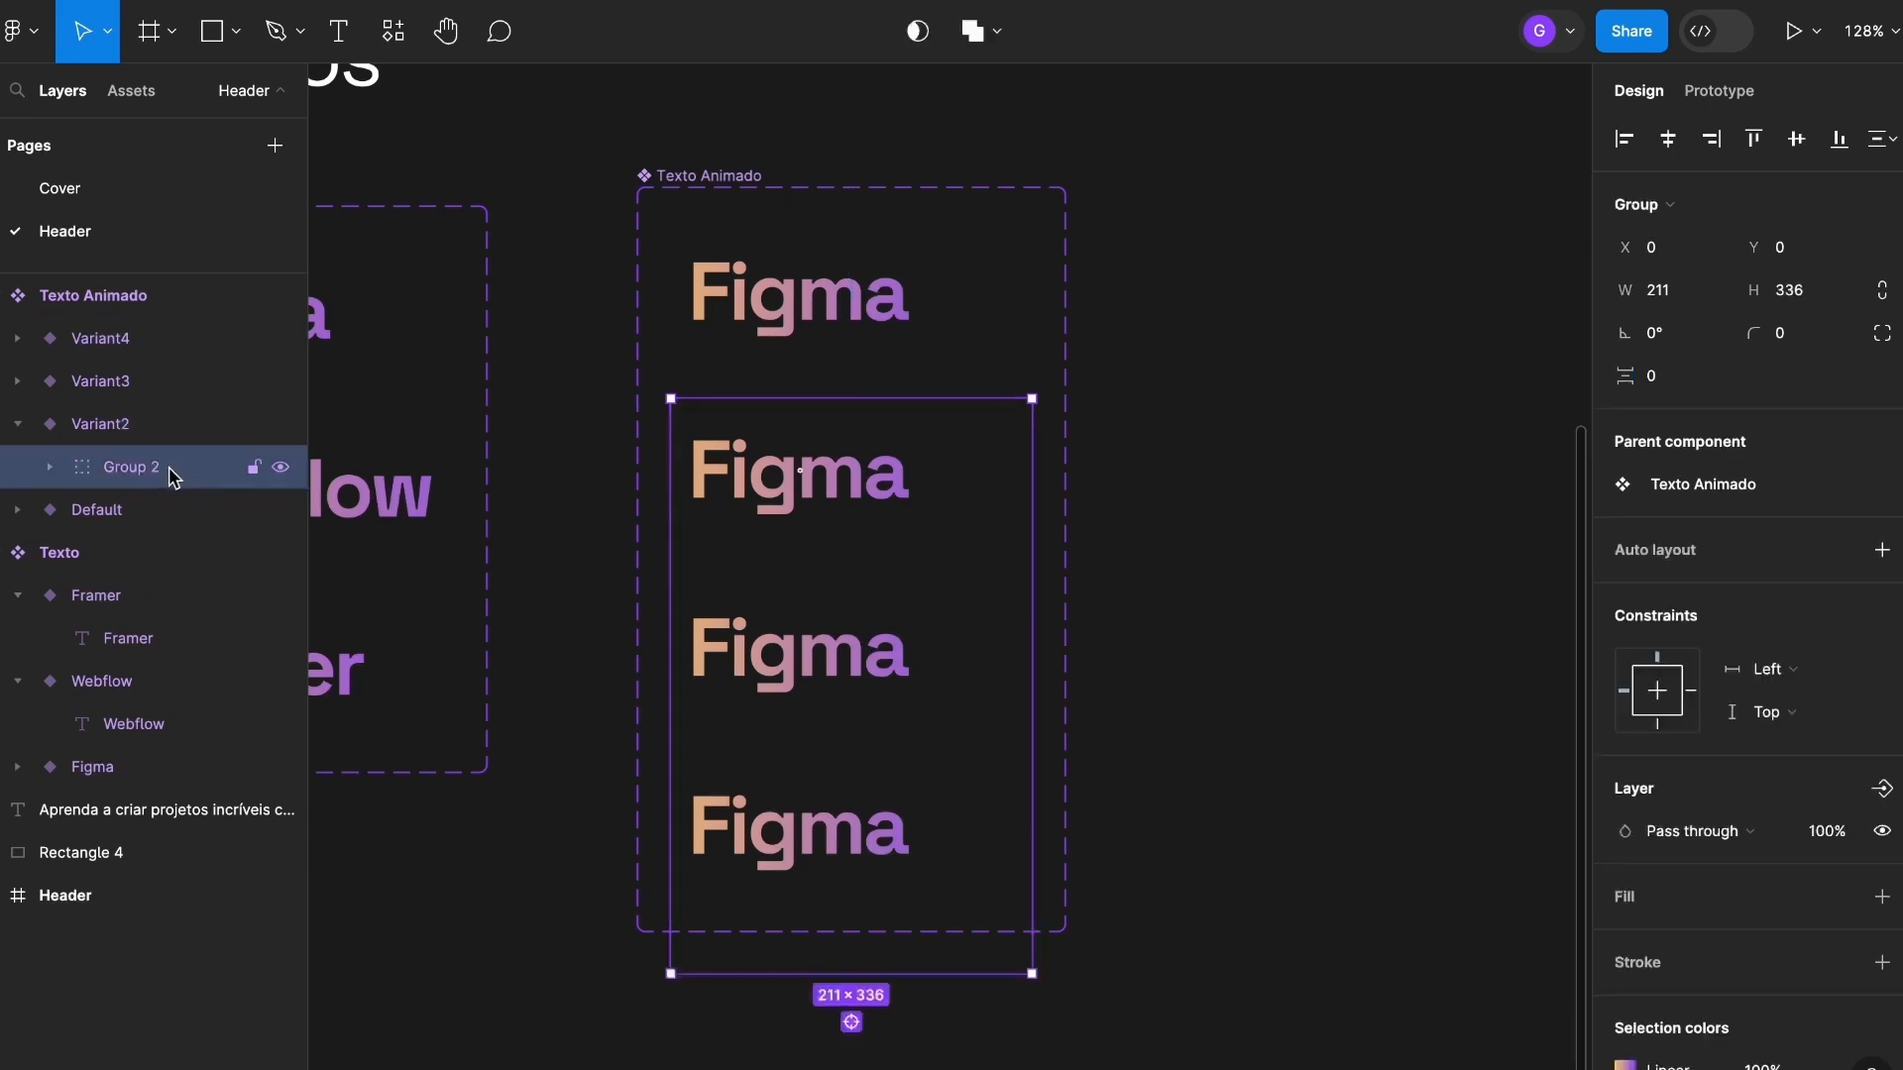
left_click_drag(894, 497, 882, 450)
left_click_drag(893, 521, 894, 490)
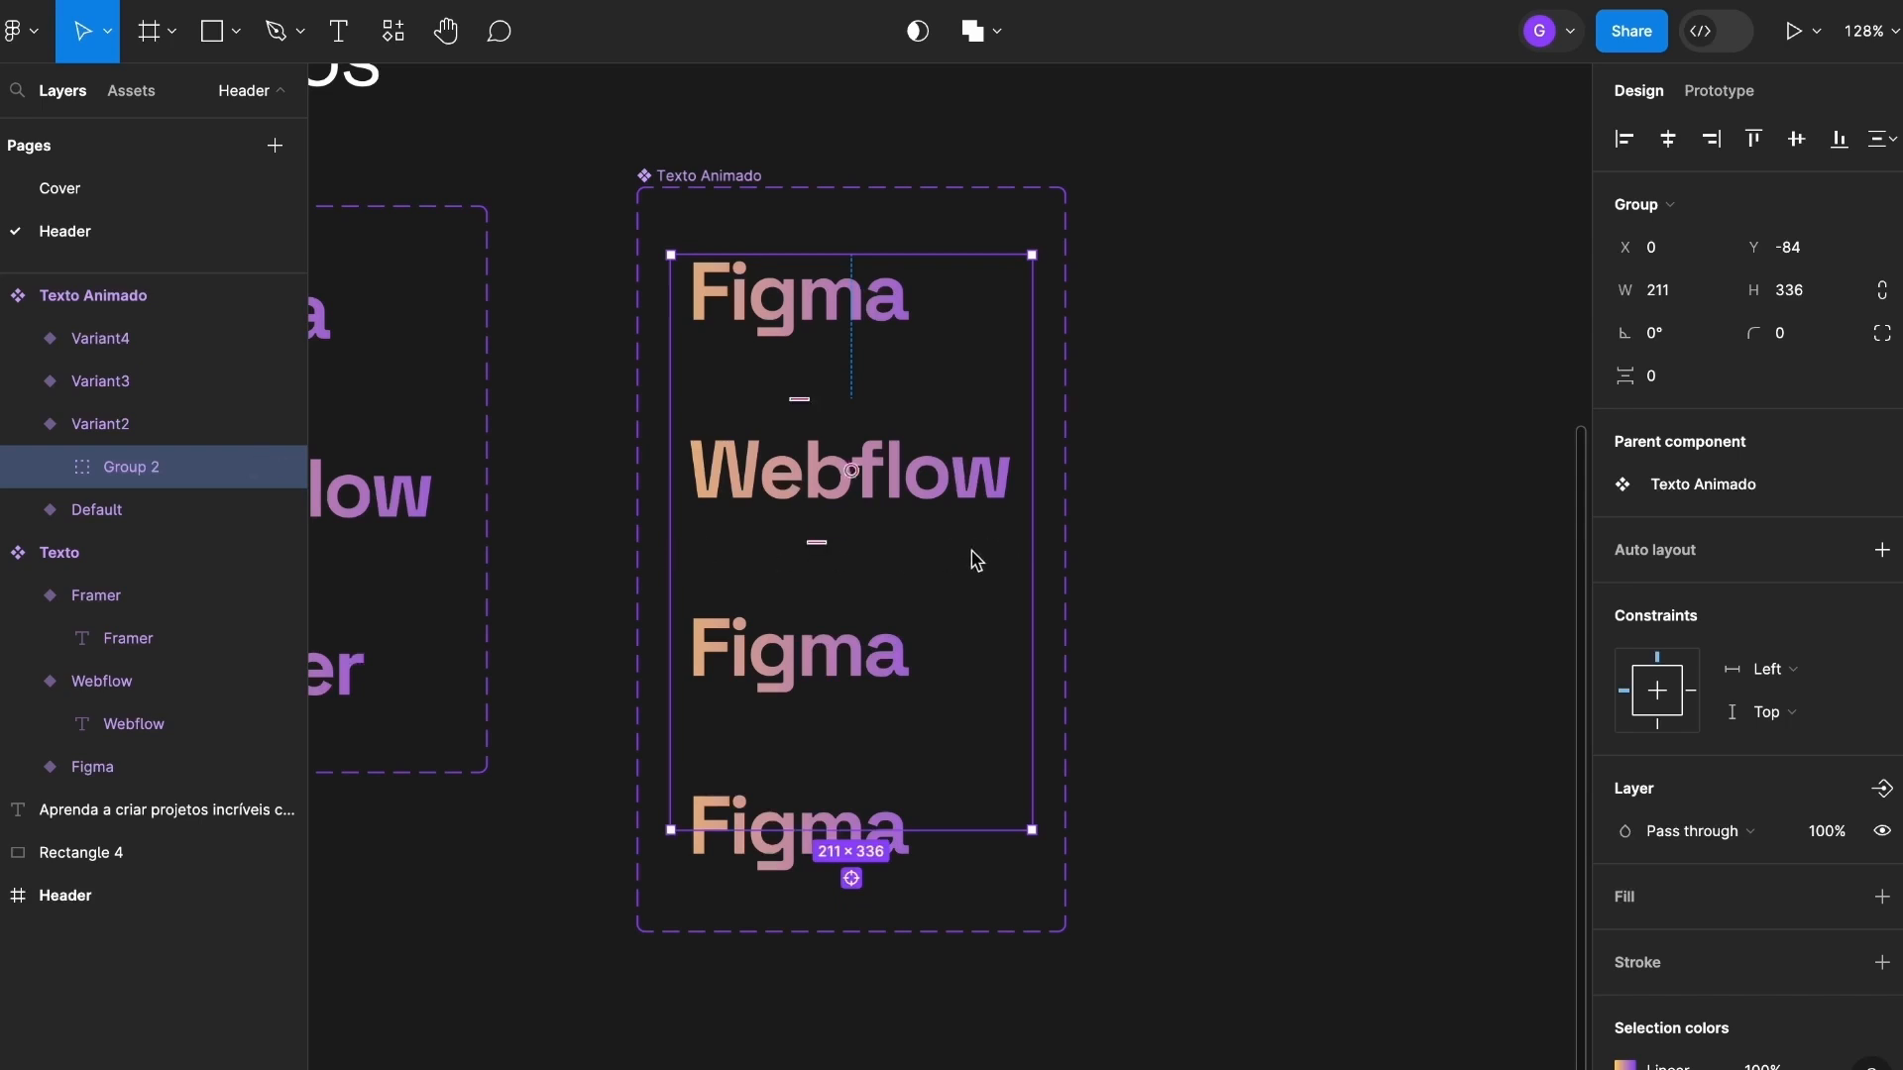
Move the word group inside Variant3 up to Y -168 so the clipped frame shows Framer.
left_click(872, 670)
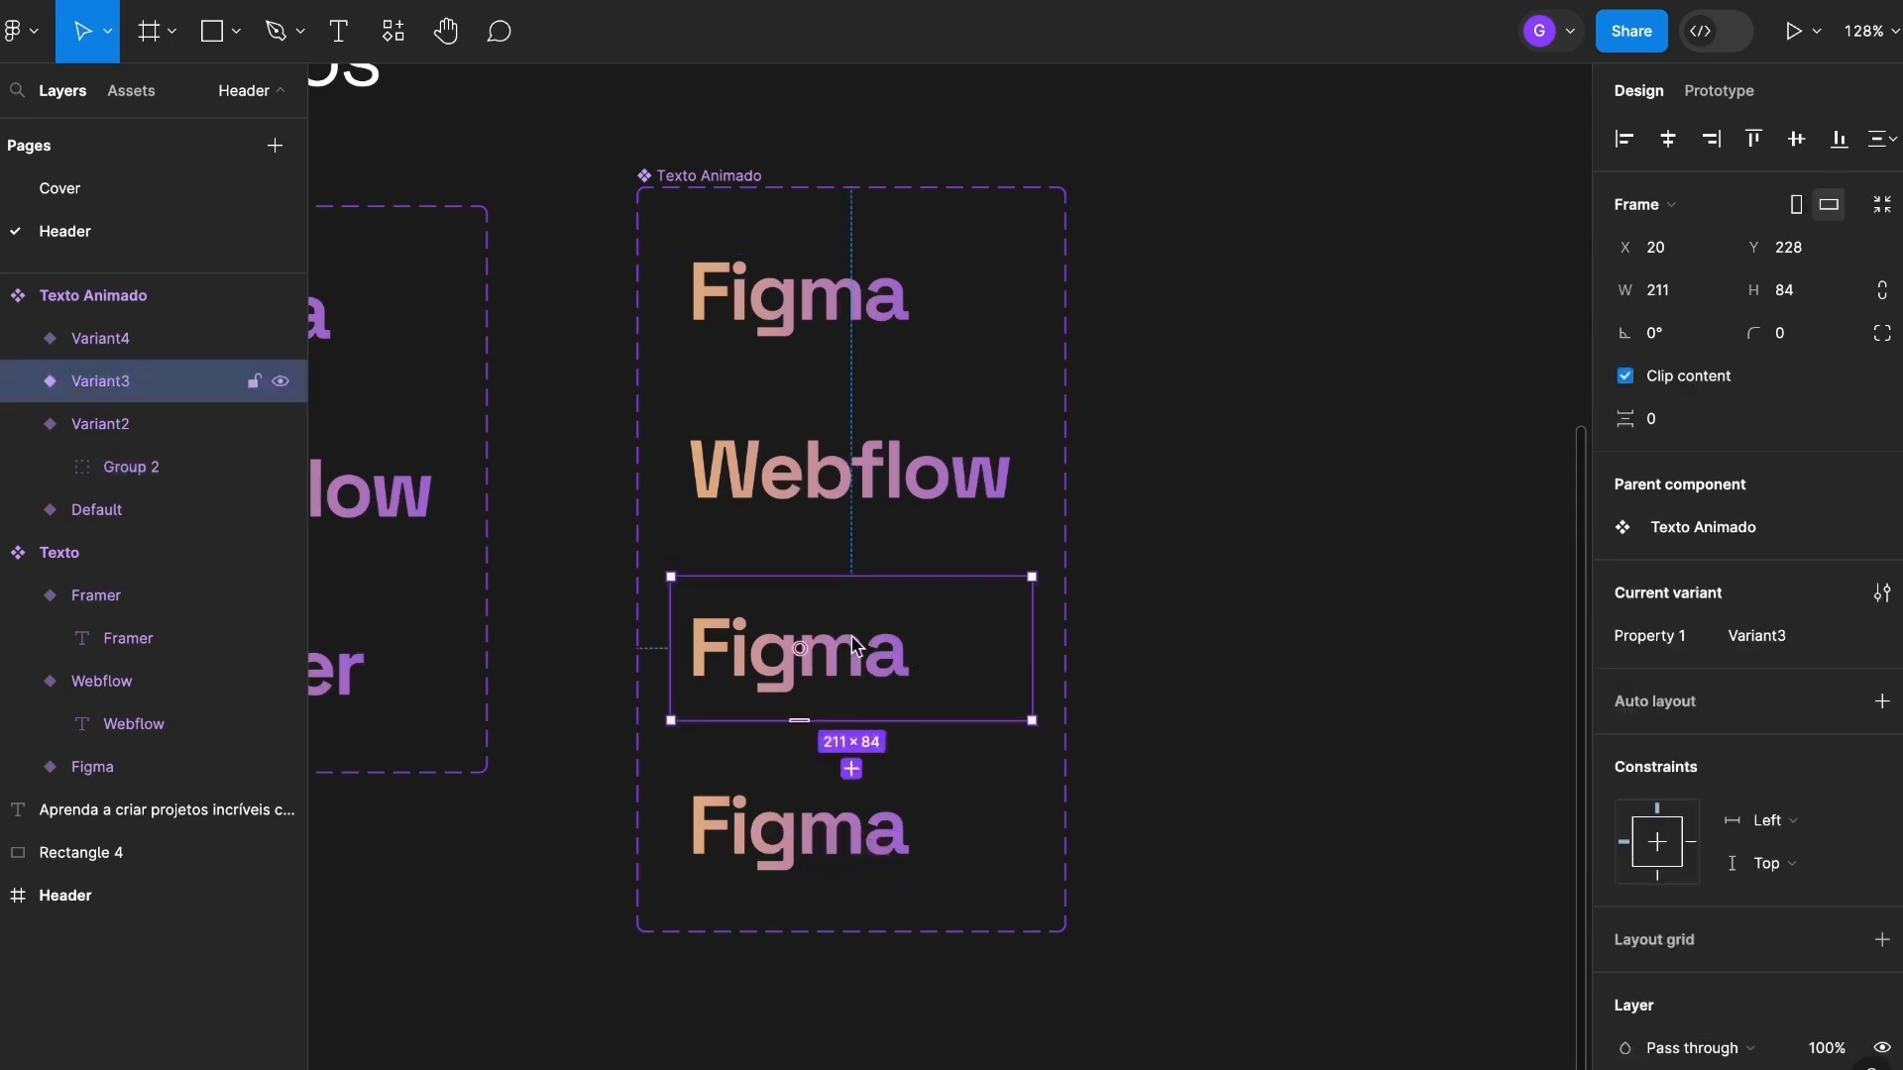
left_click(18, 383)
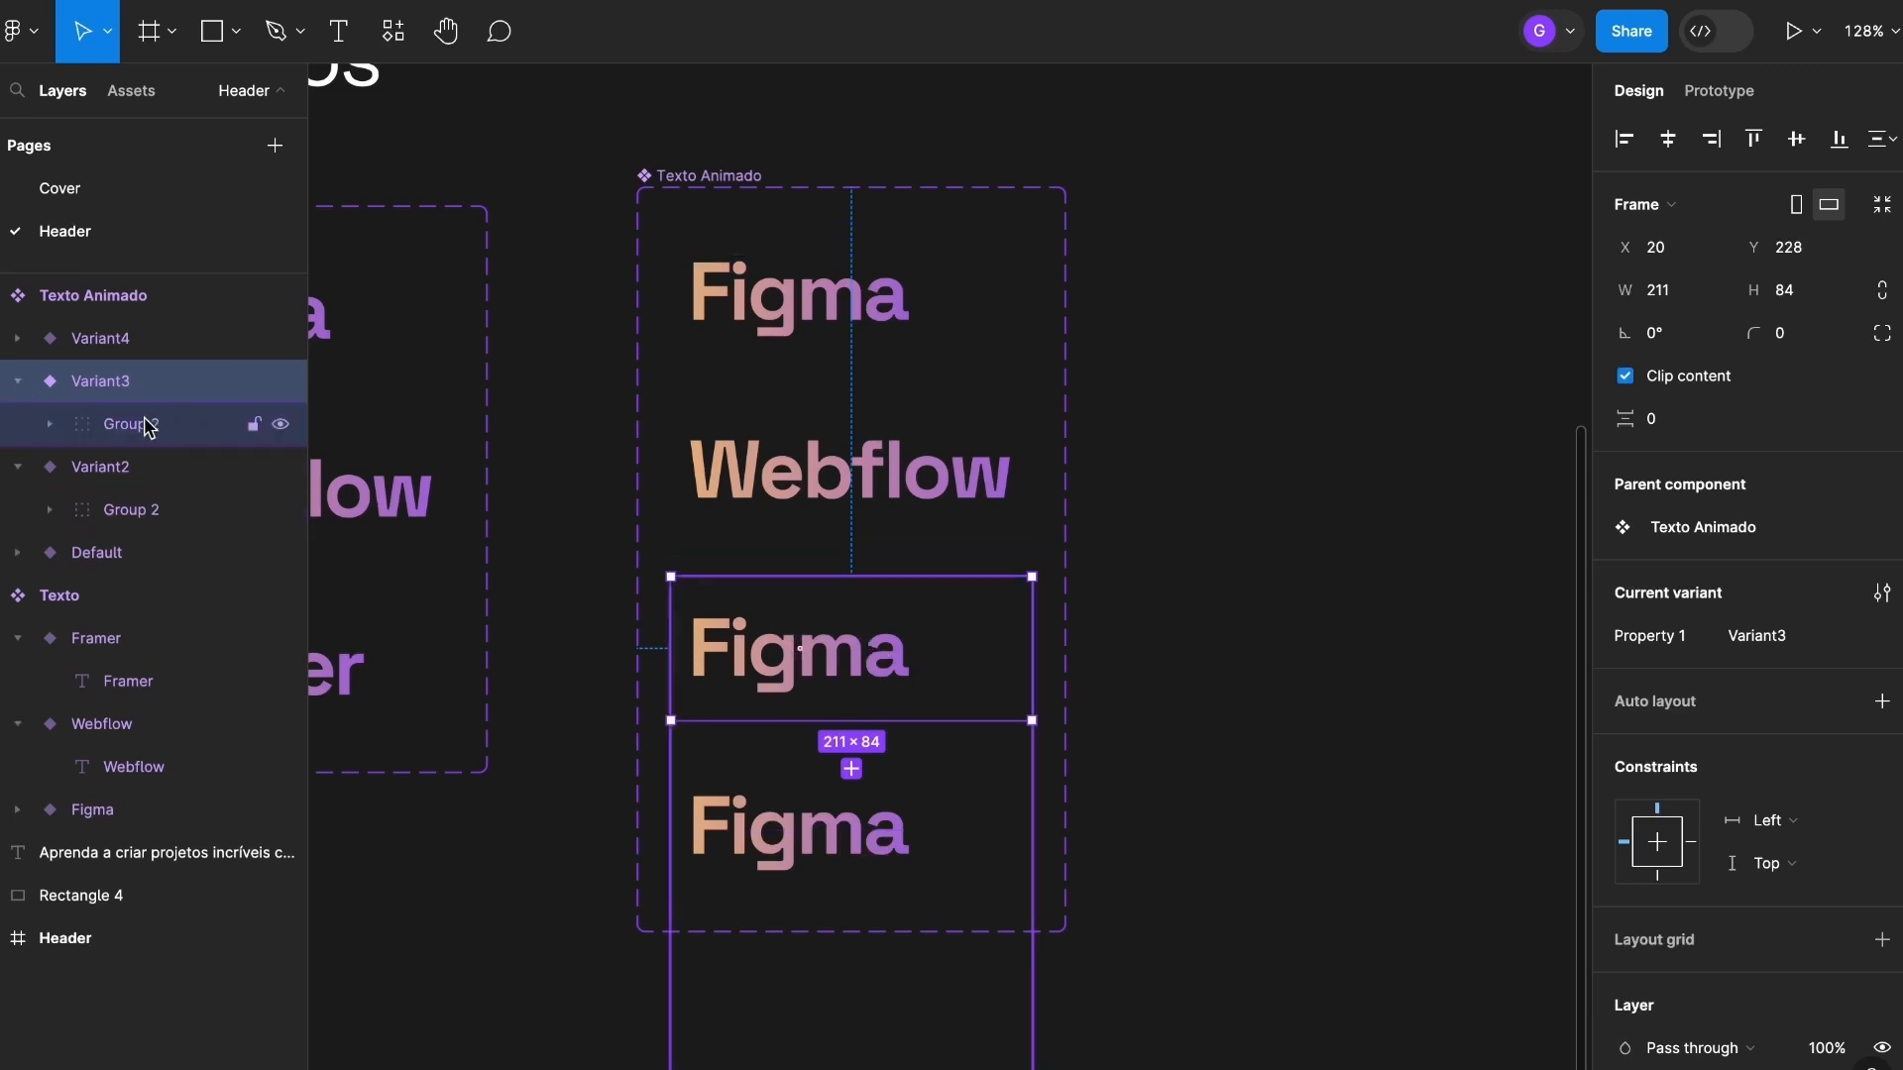
left_click(172, 426)
left_click_drag(921, 649, 914, 569)
left_click_drag(907, 715, 909, 636)
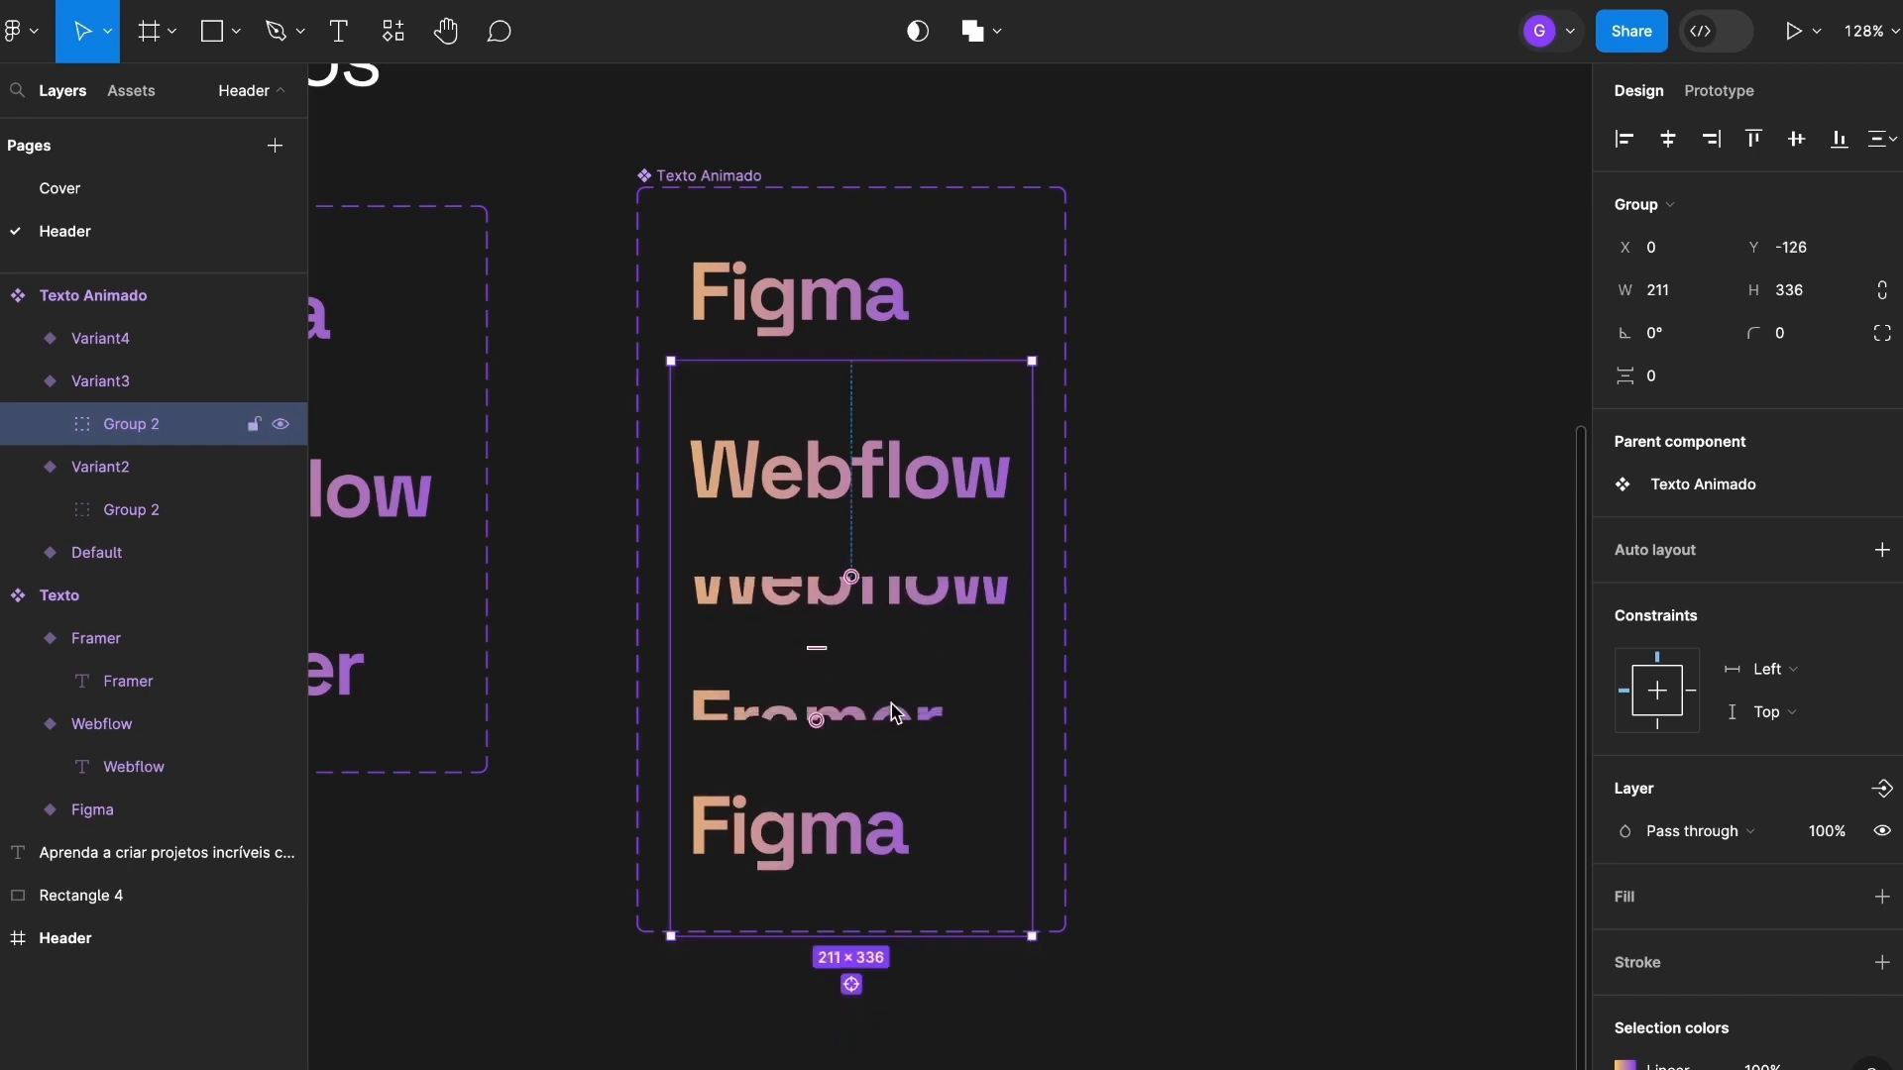
left_click_drag(896, 715, 898, 651)
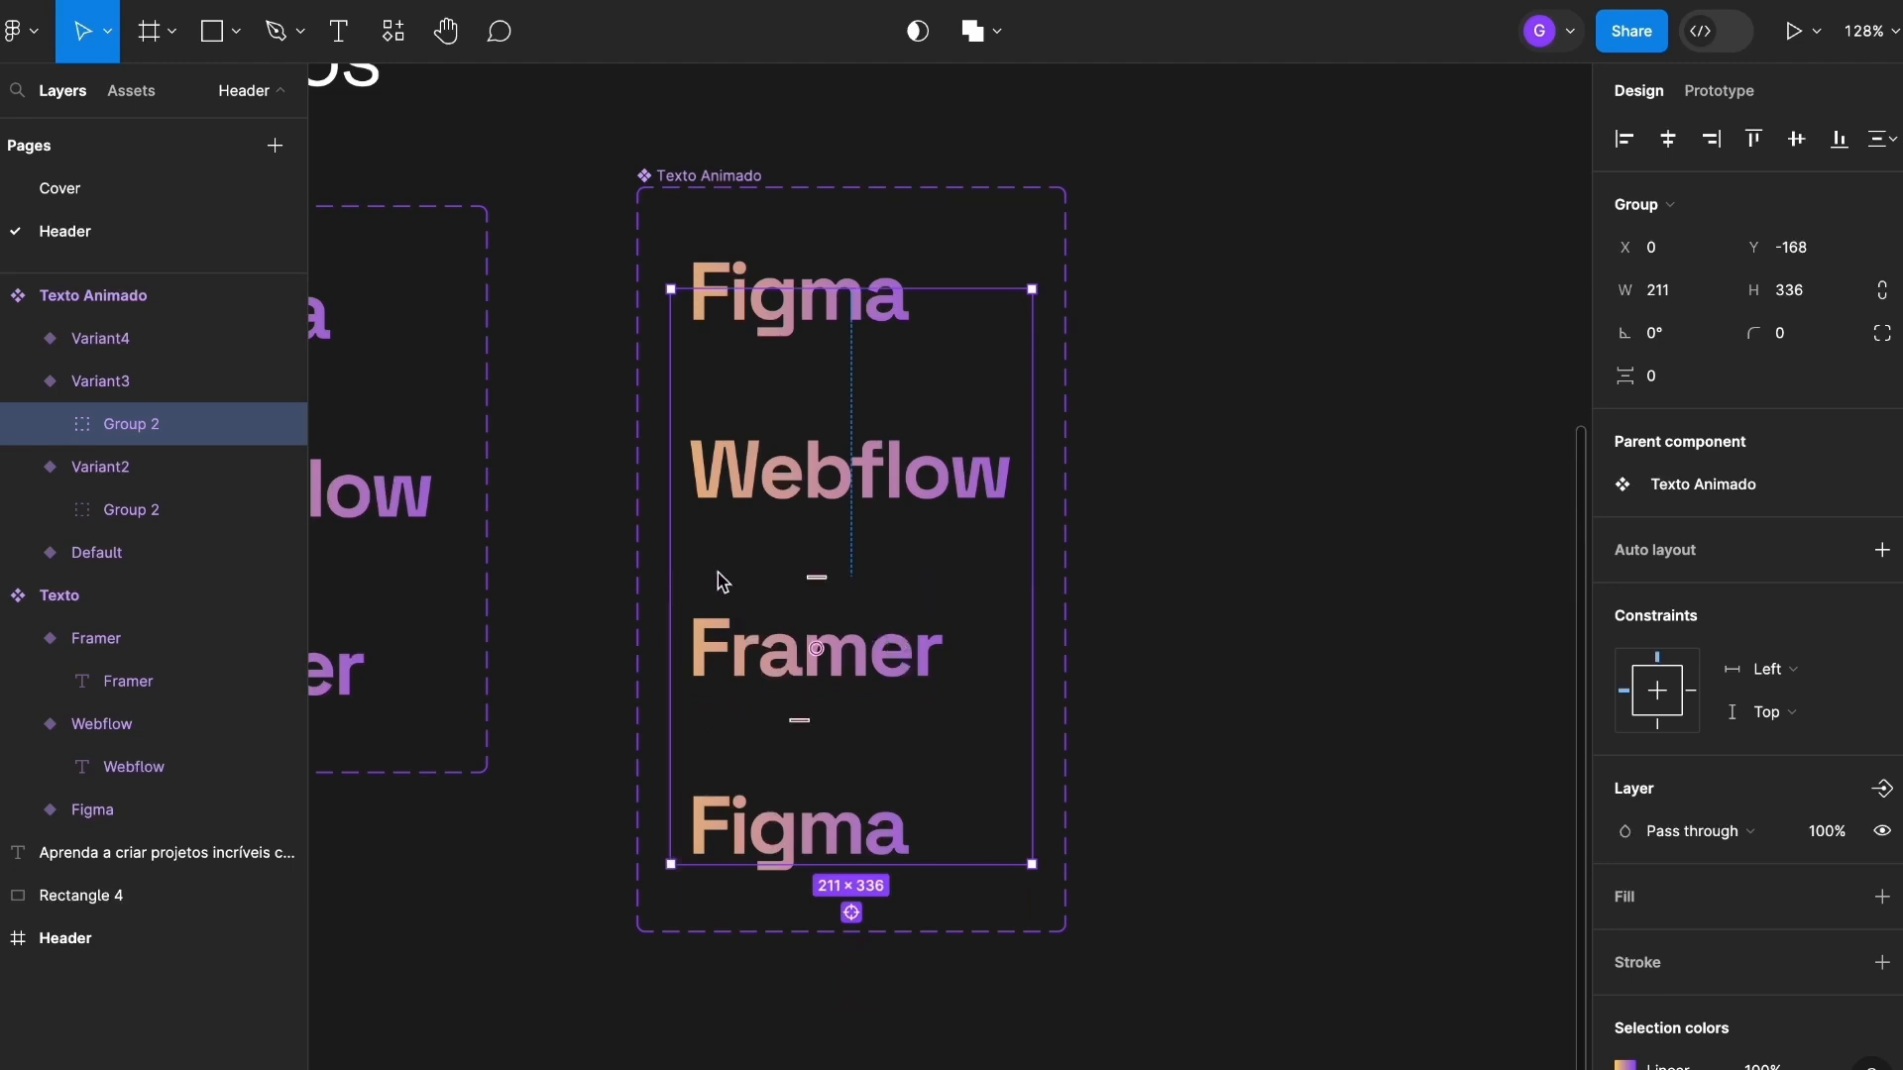
key("Escape")
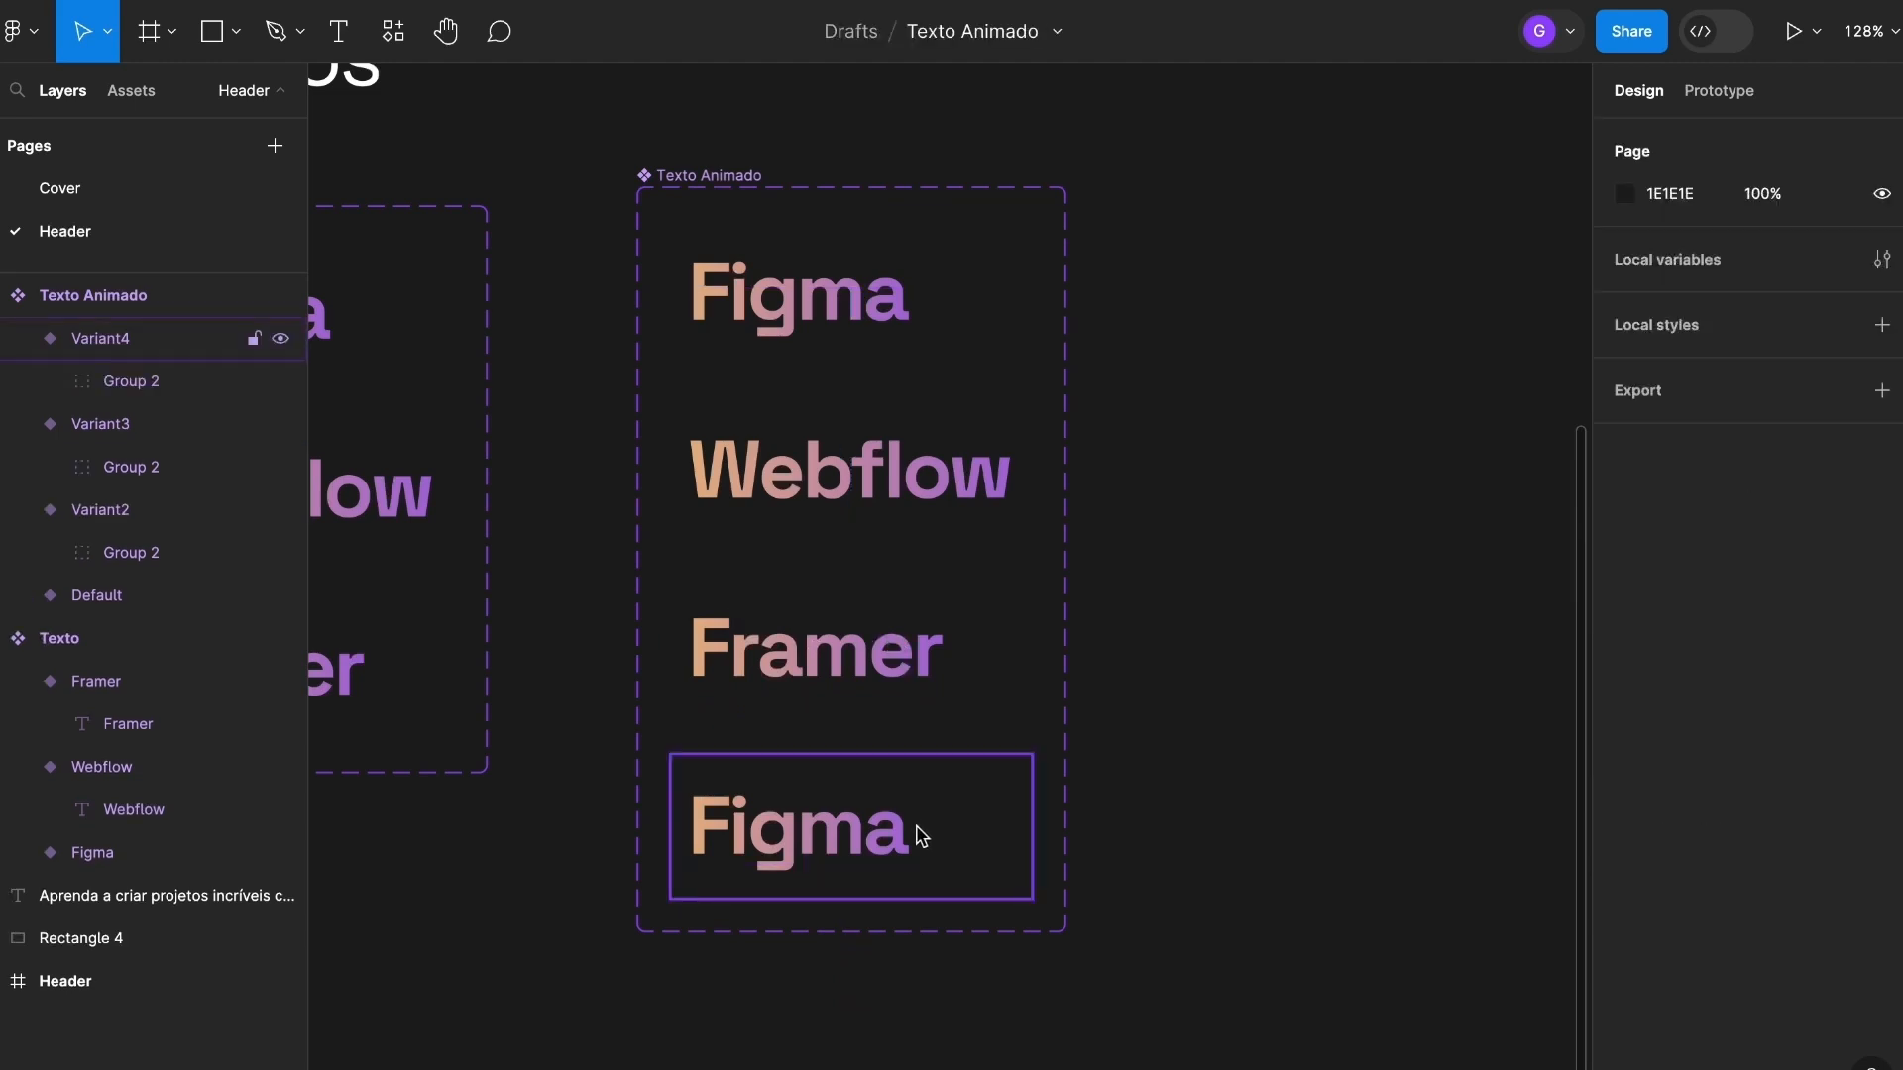
Move the word group inside Variant4 up to Y -252 so the clipped frame shows the last Figma word.
left_click(908, 839)
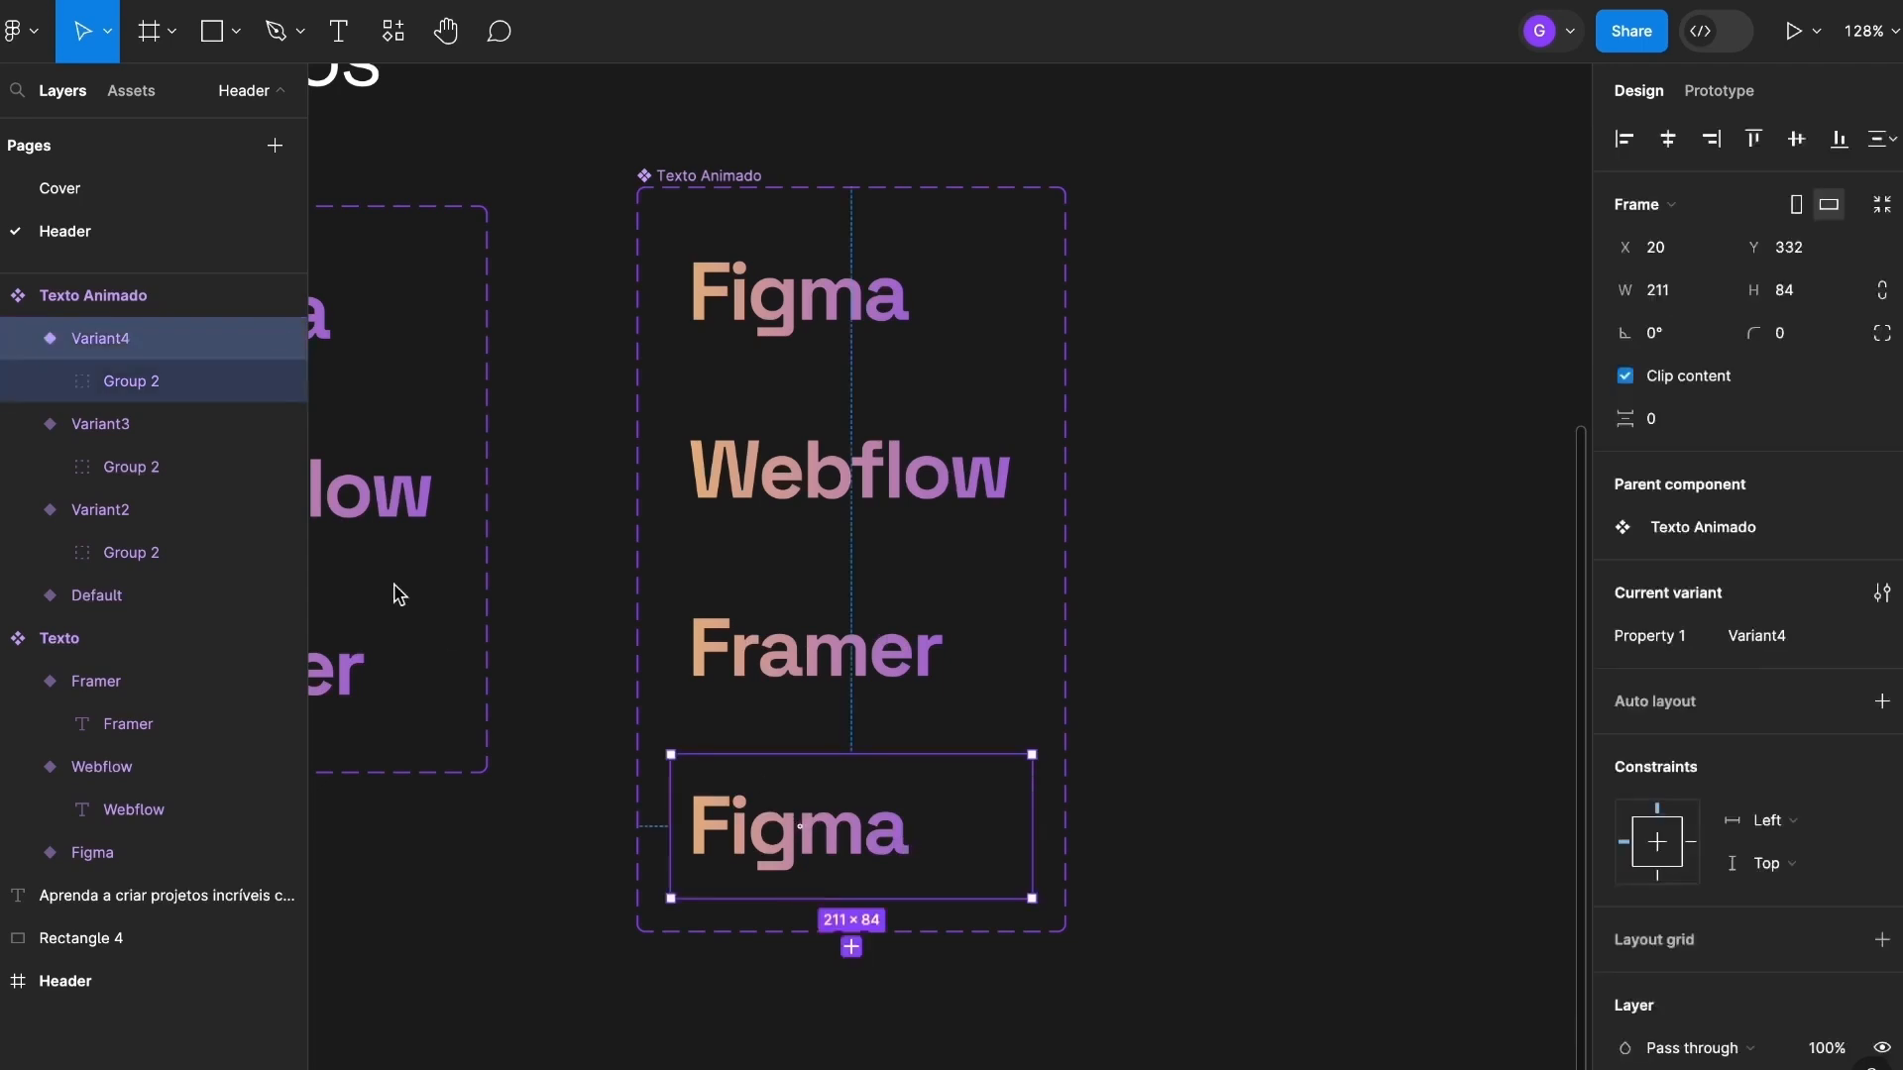
left_click(172, 380)
left_click_drag(905, 862, 898, 792)
left_click_drag(898, 879, 903, 854)
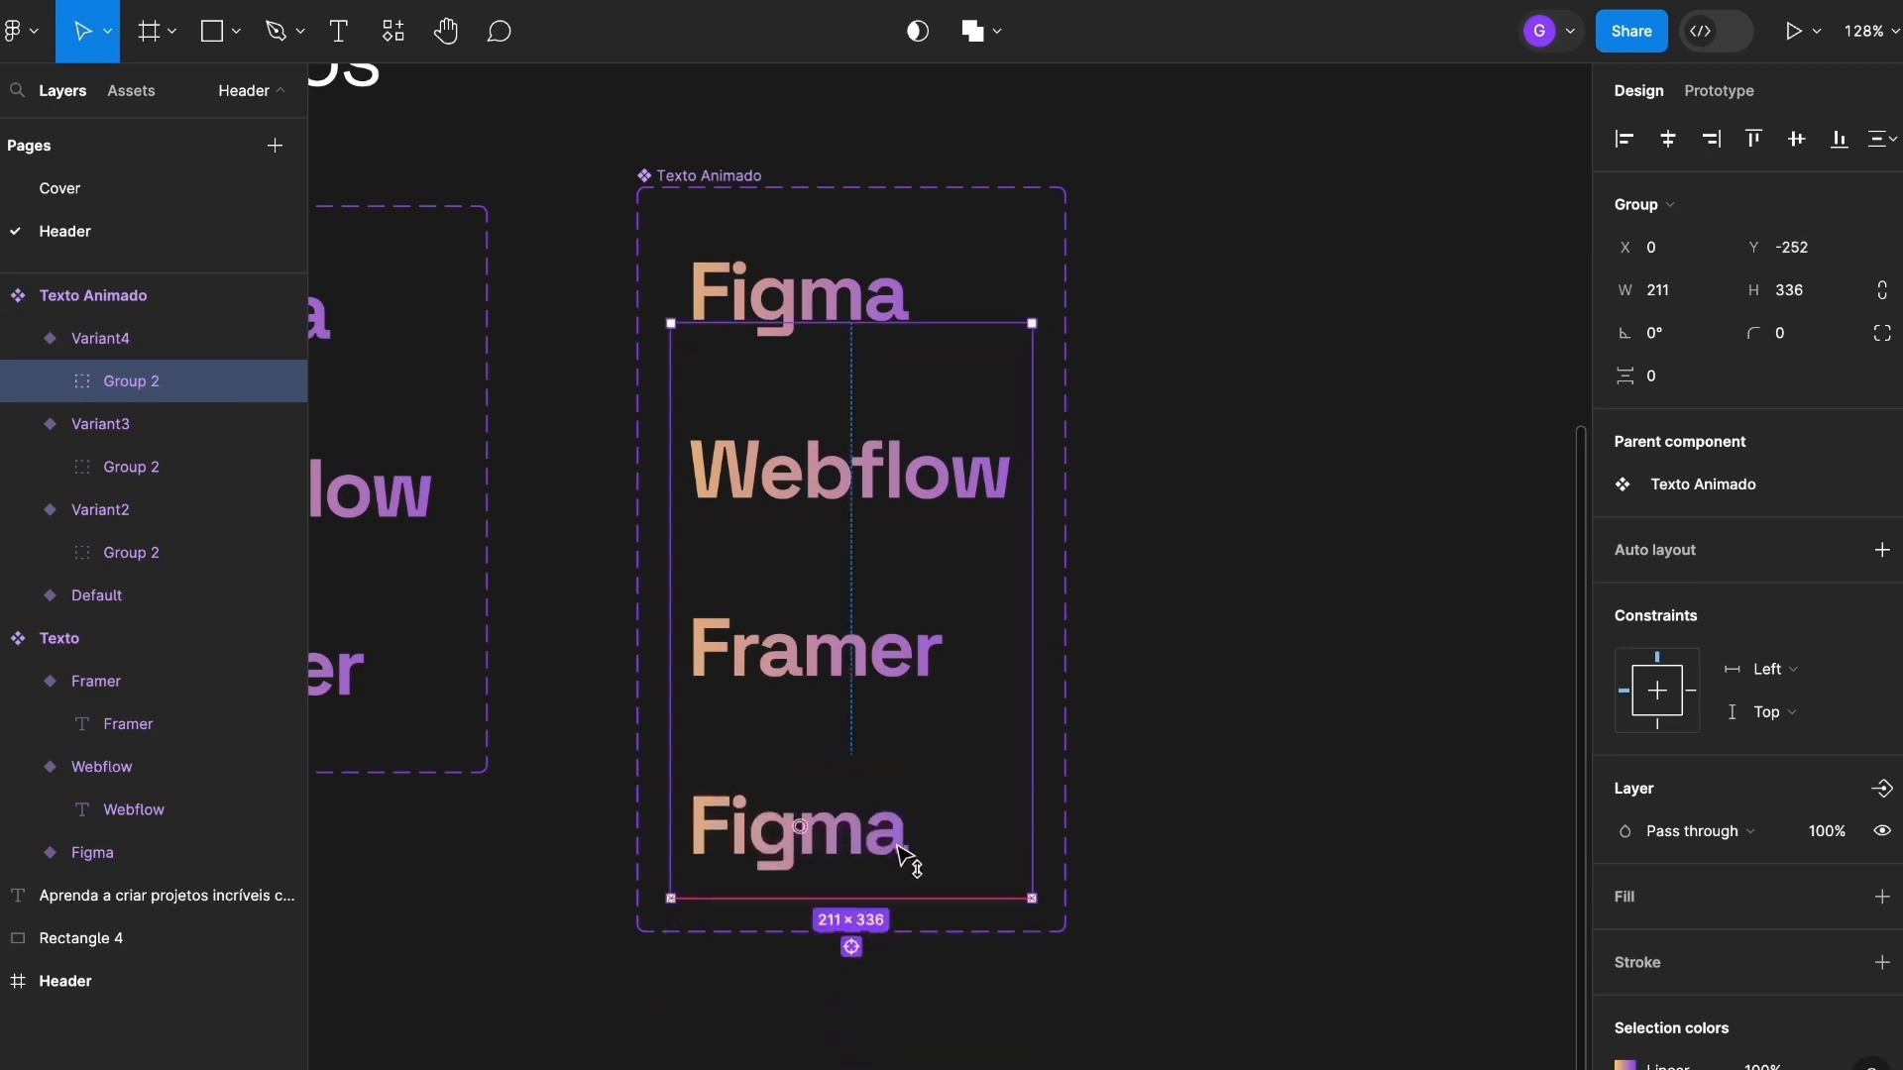
left_click(1176, 807)
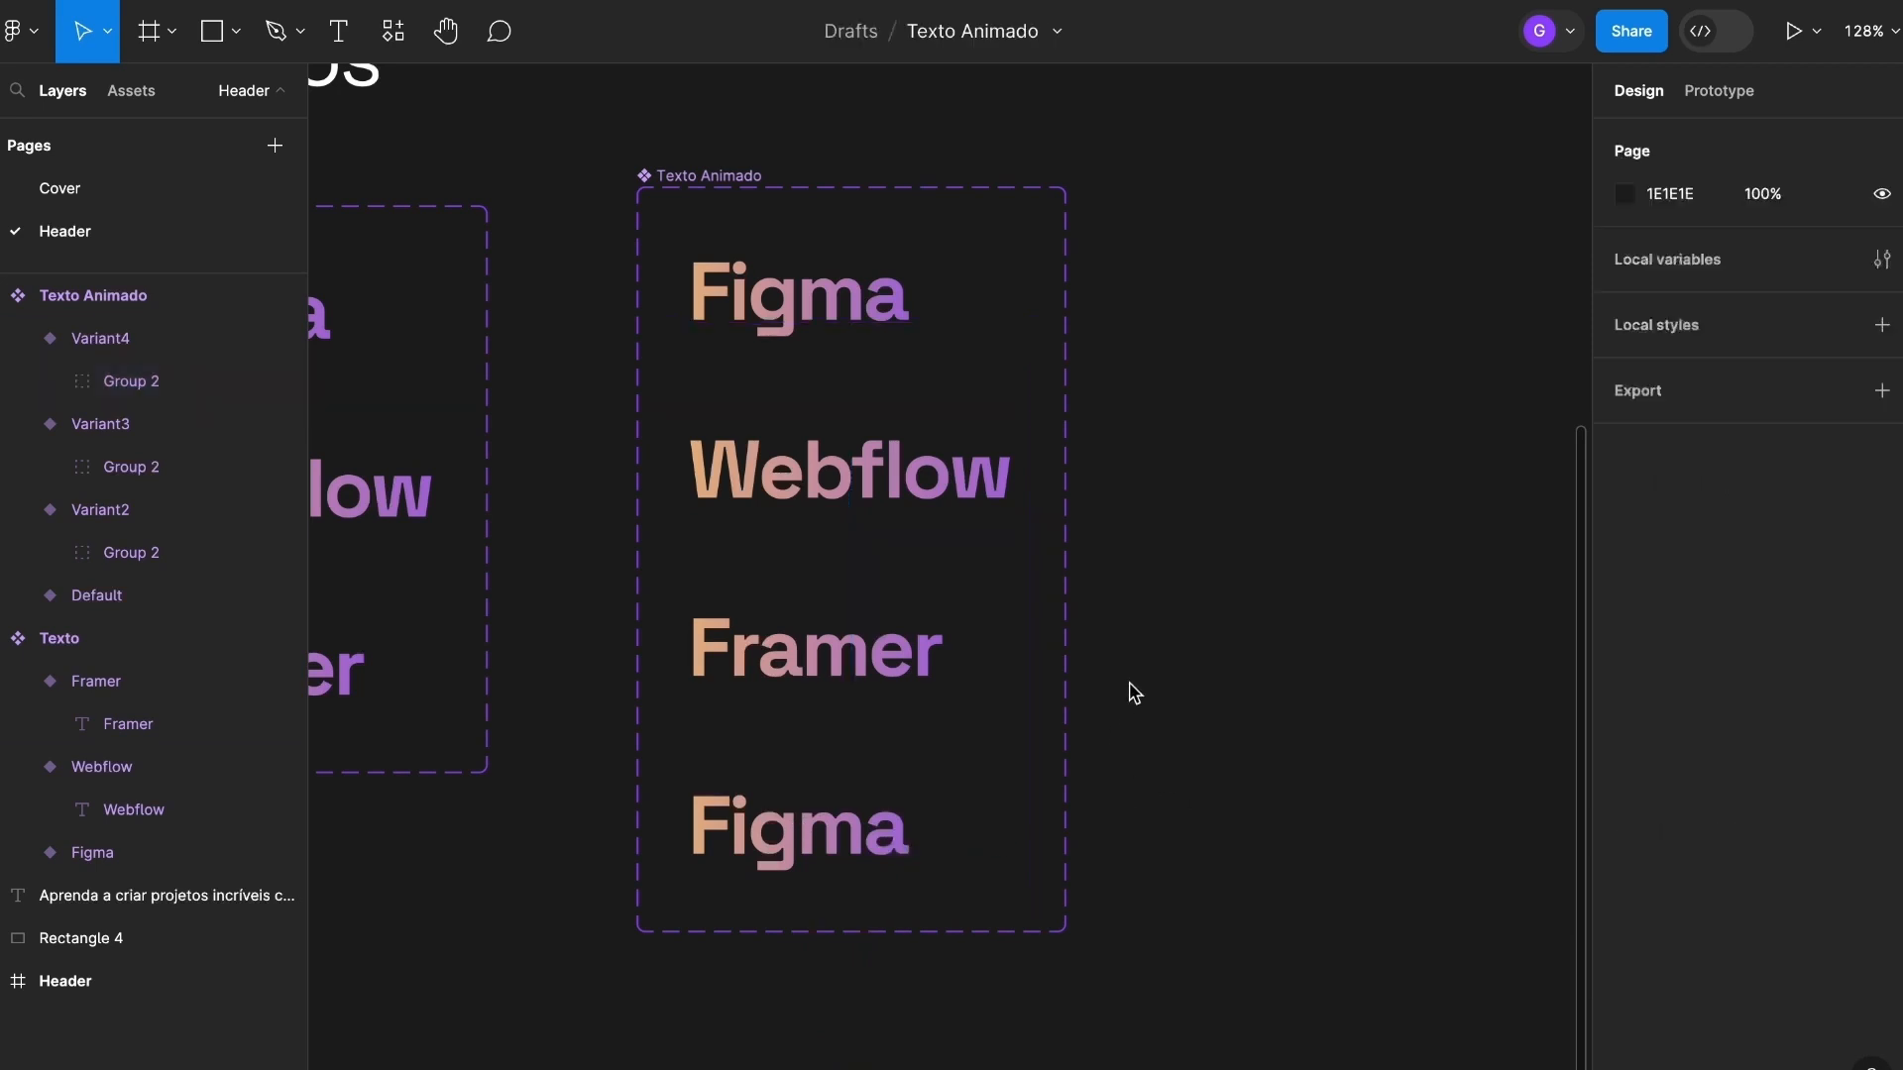
Add a prototype connection from the Default variant to Variant2 of the Texto Animado component.
scroll(1198, 658, "down", 2)
scroll(1199, 592, "up", 1)
scroll(1199, 591, "up", 1)
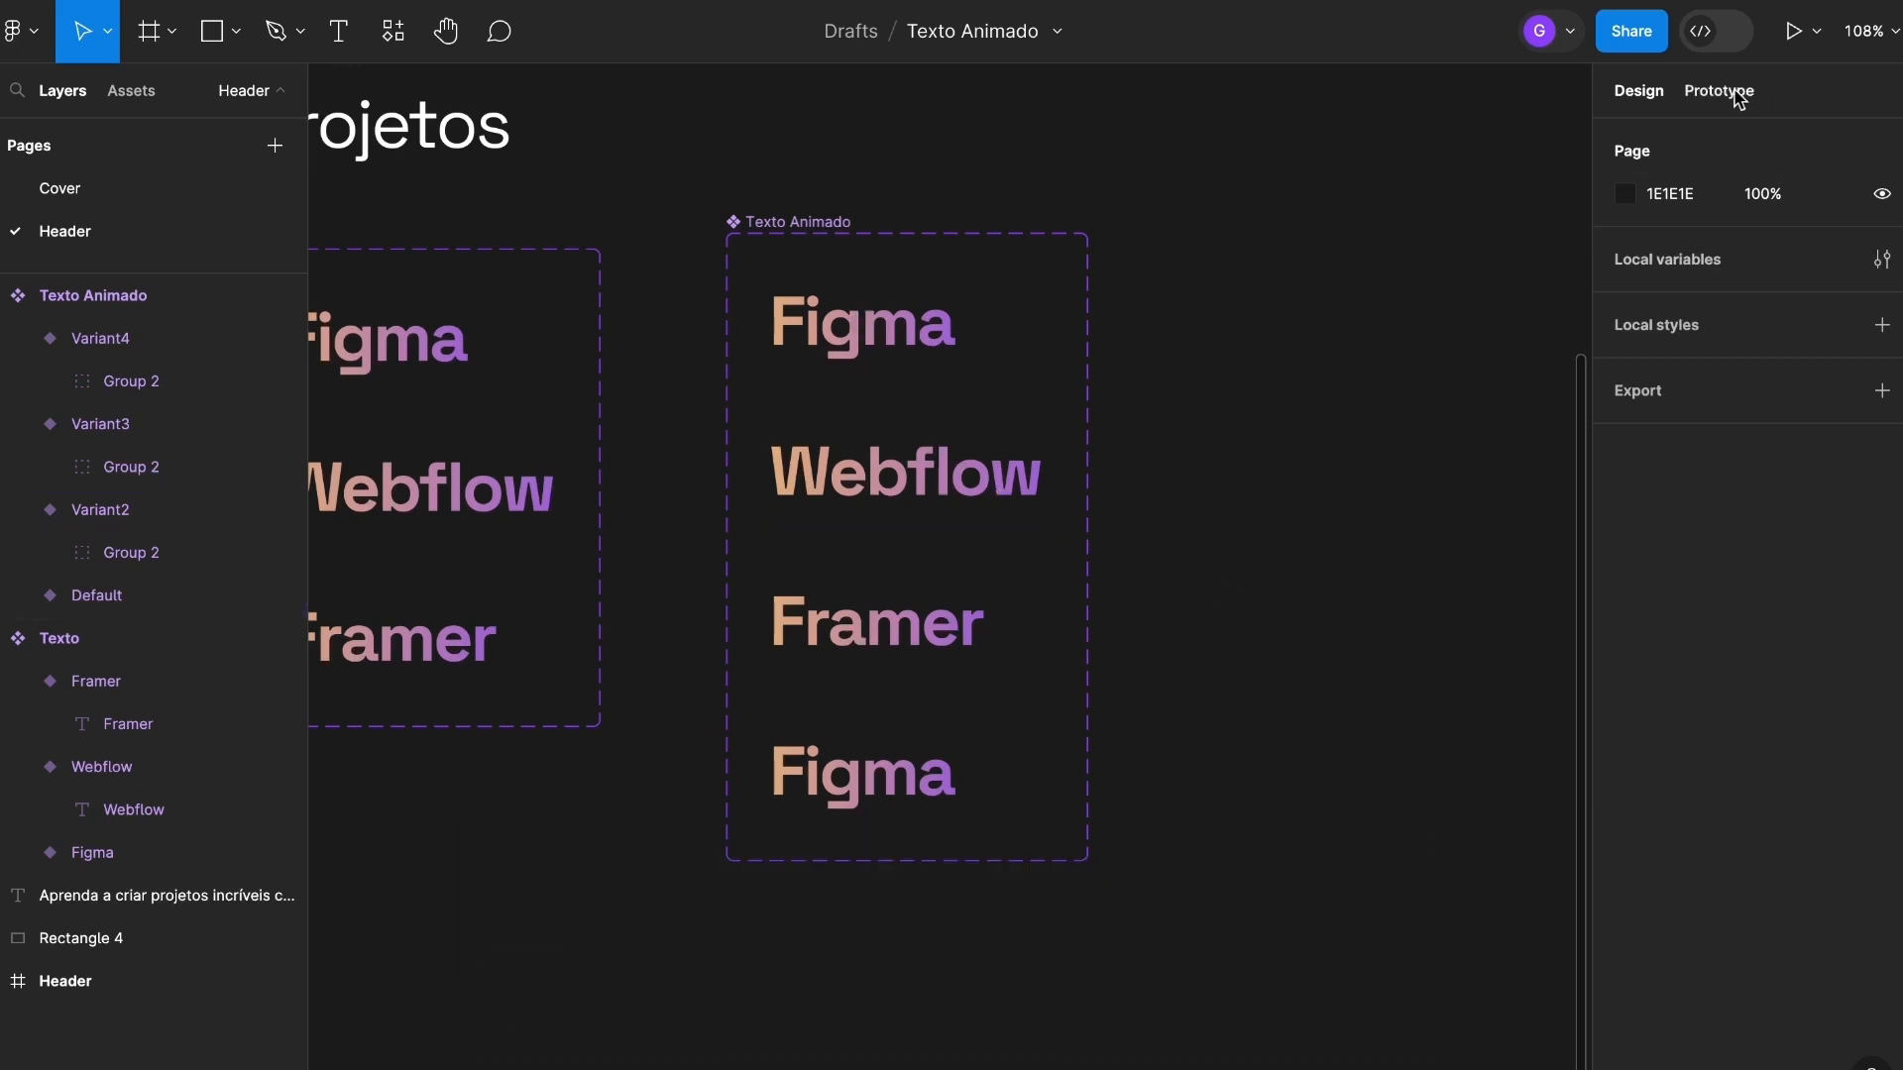
left_click(1734, 92)
mouse_move(947, 361)
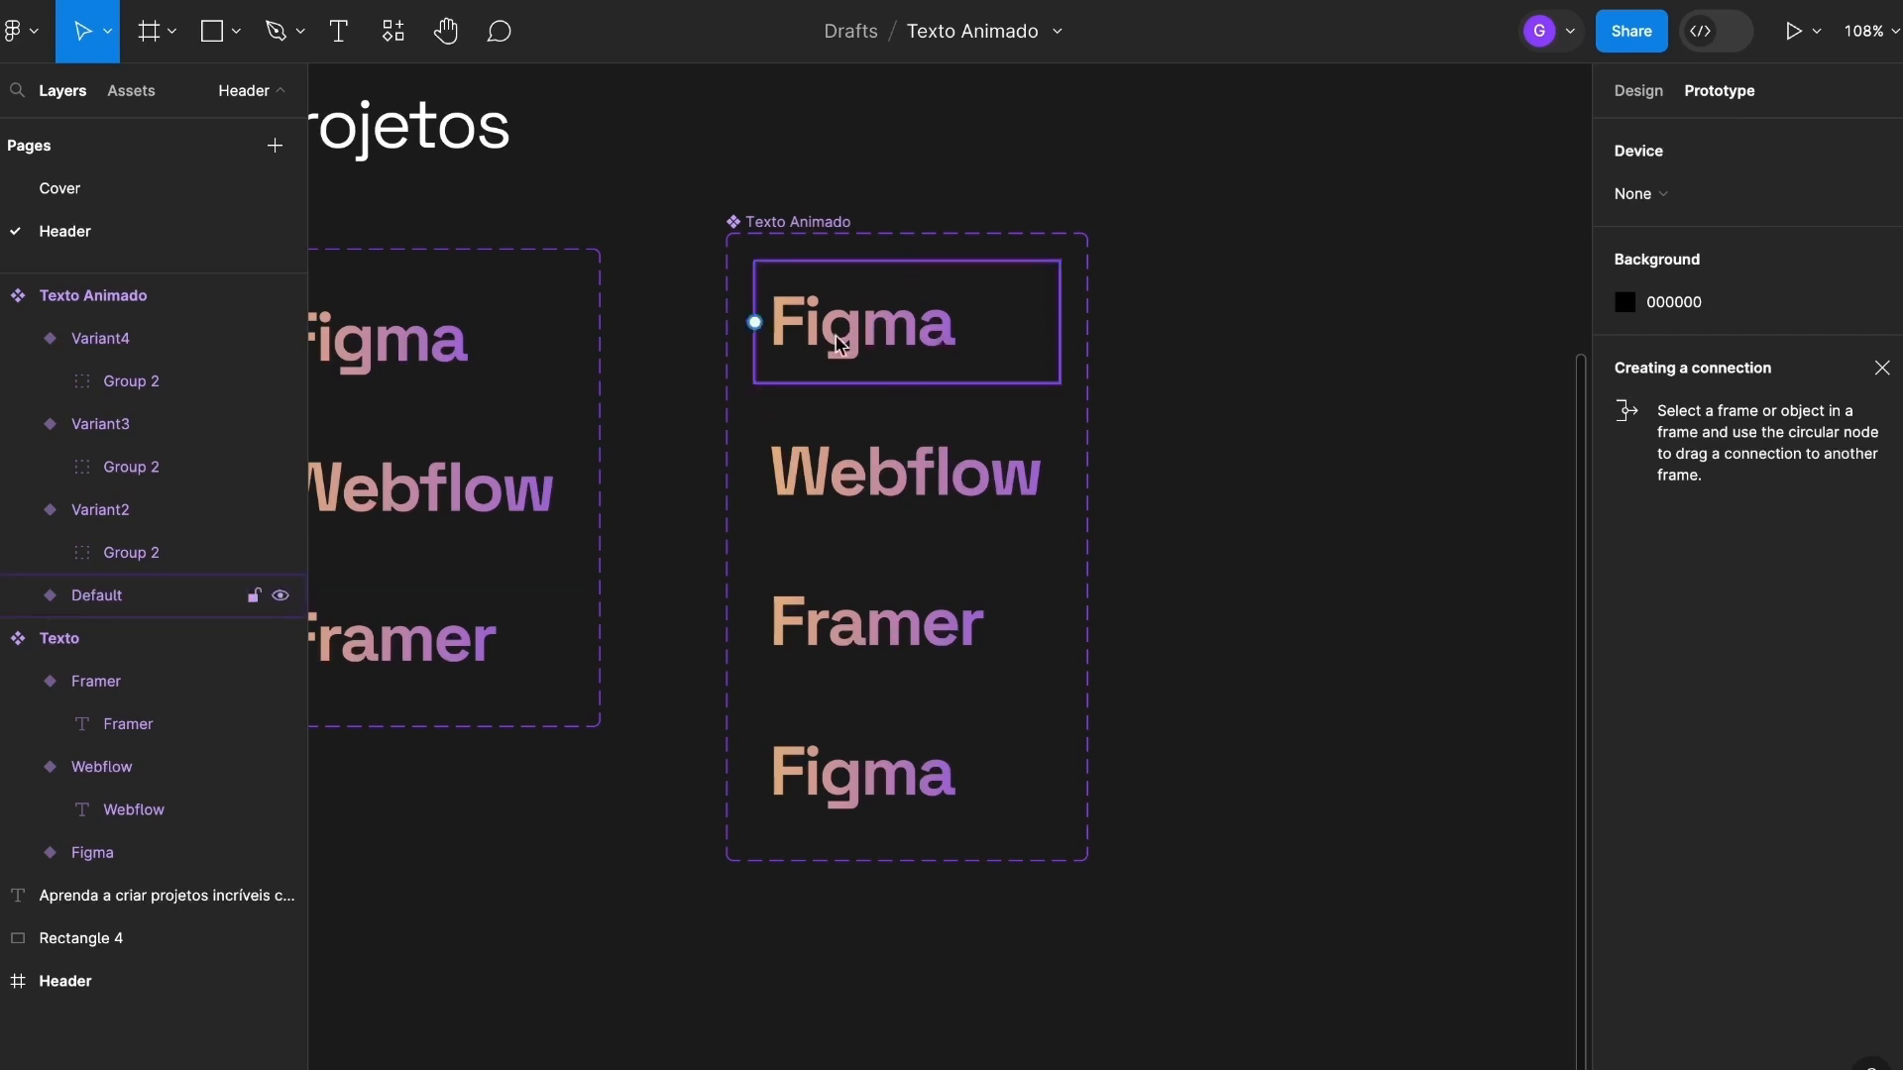
left_click(1054, 323)
left_click_drag(935, 506, 1259, 337)
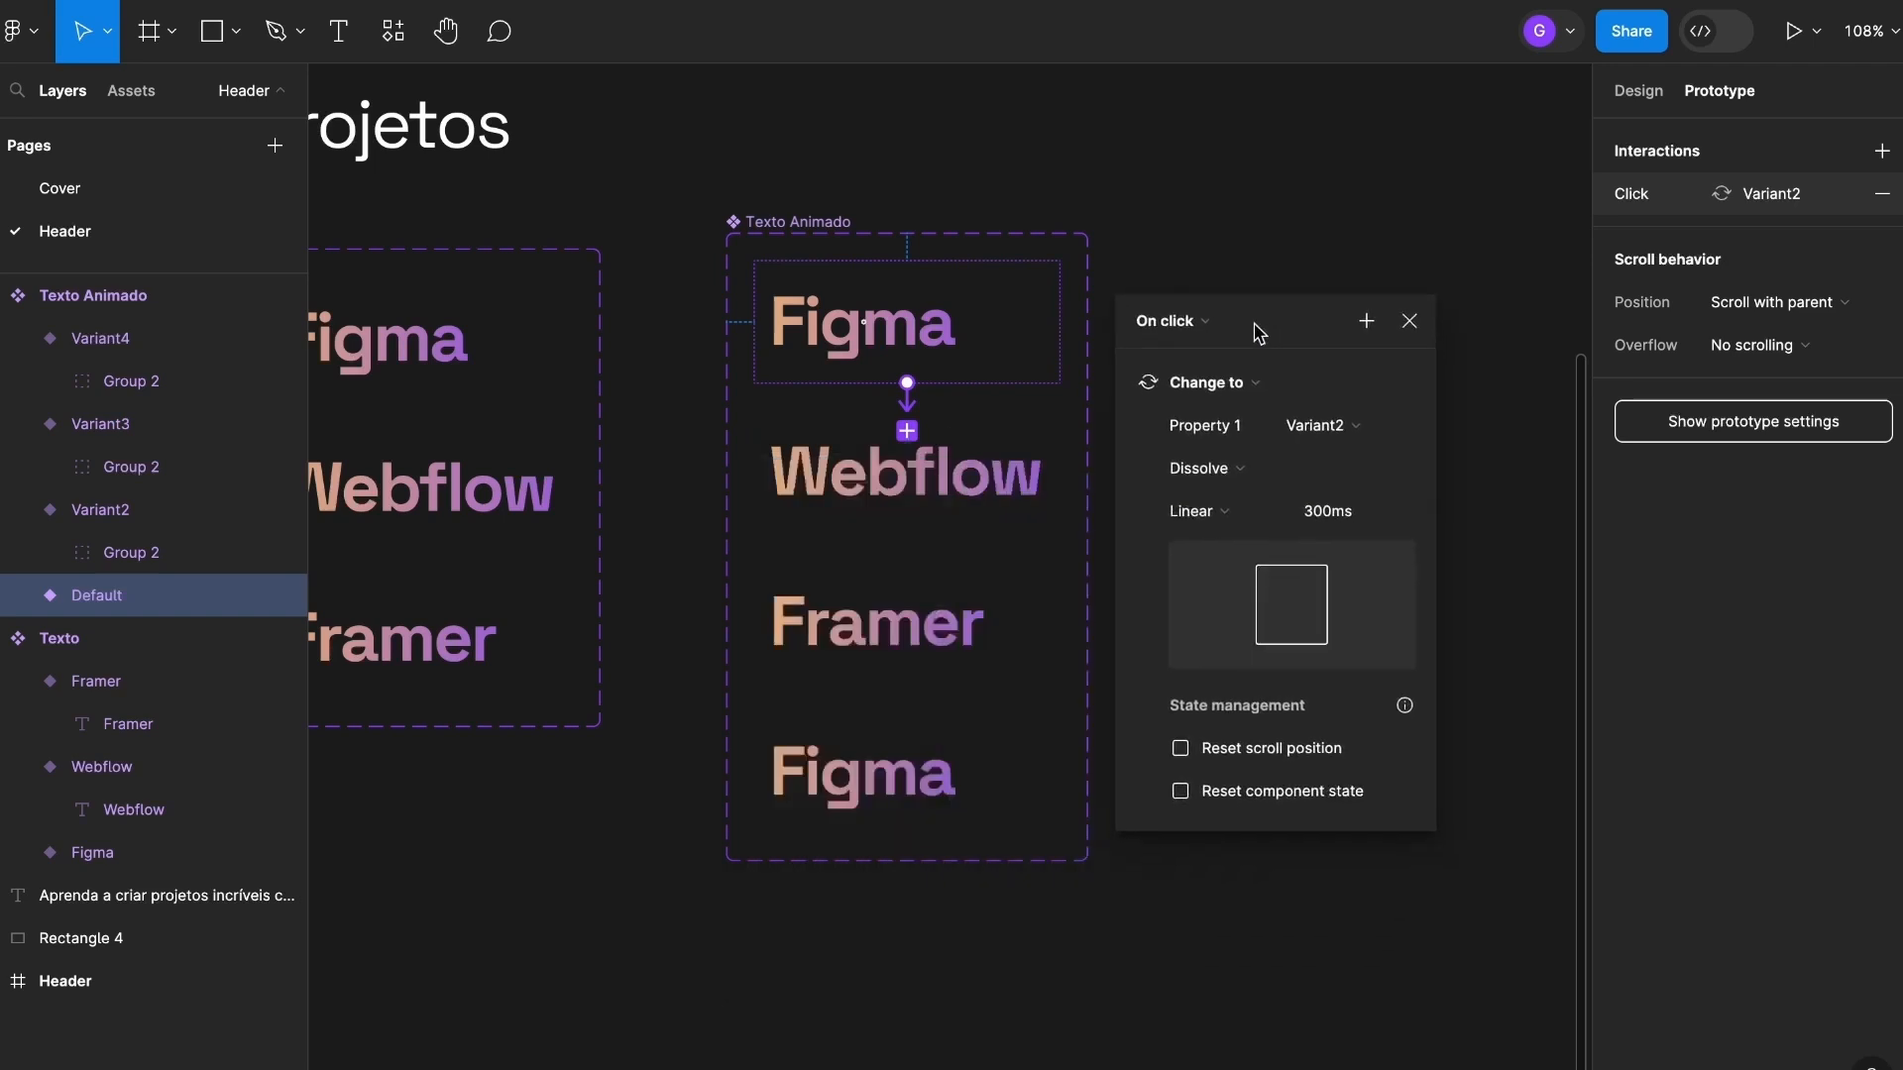
Set the trigger of the Default-to-Variant2 interaction to After delay with a 2000 ms delay.
left_click(1172, 322)
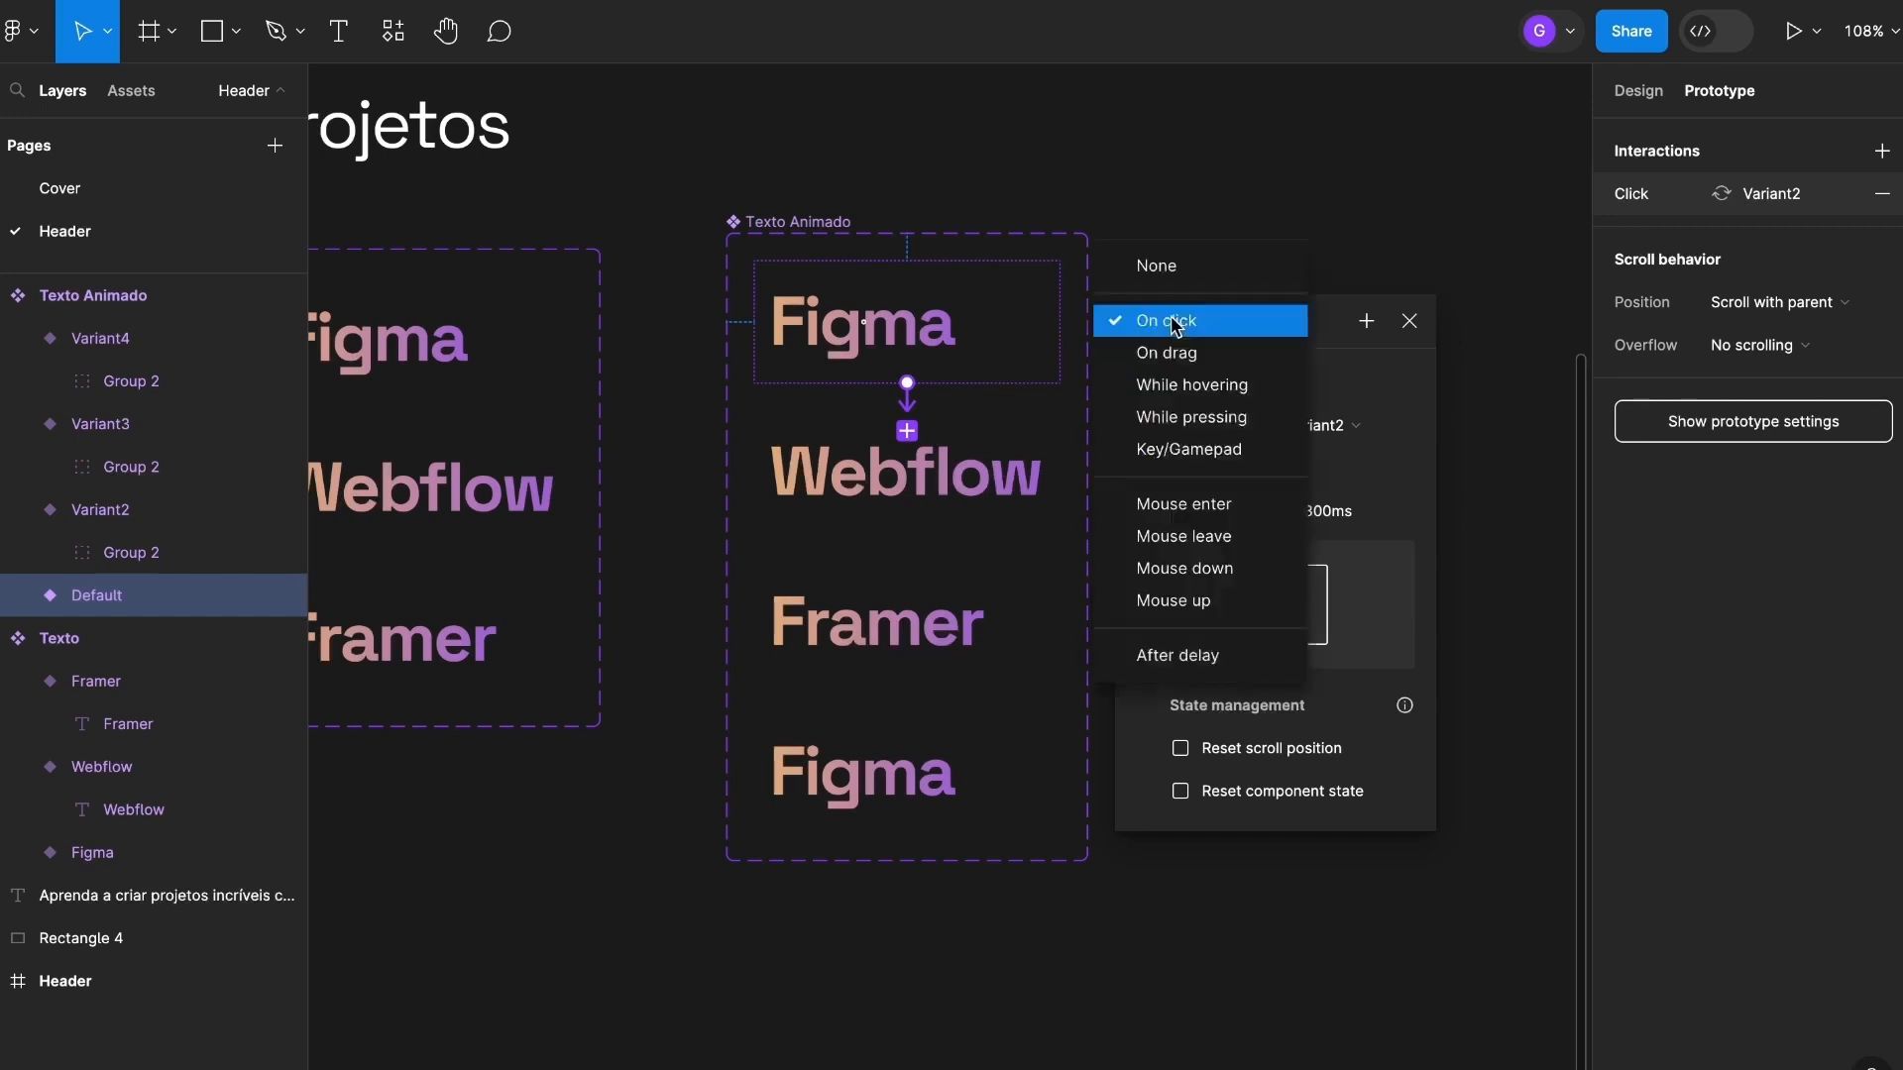
left_click(1187, 655)
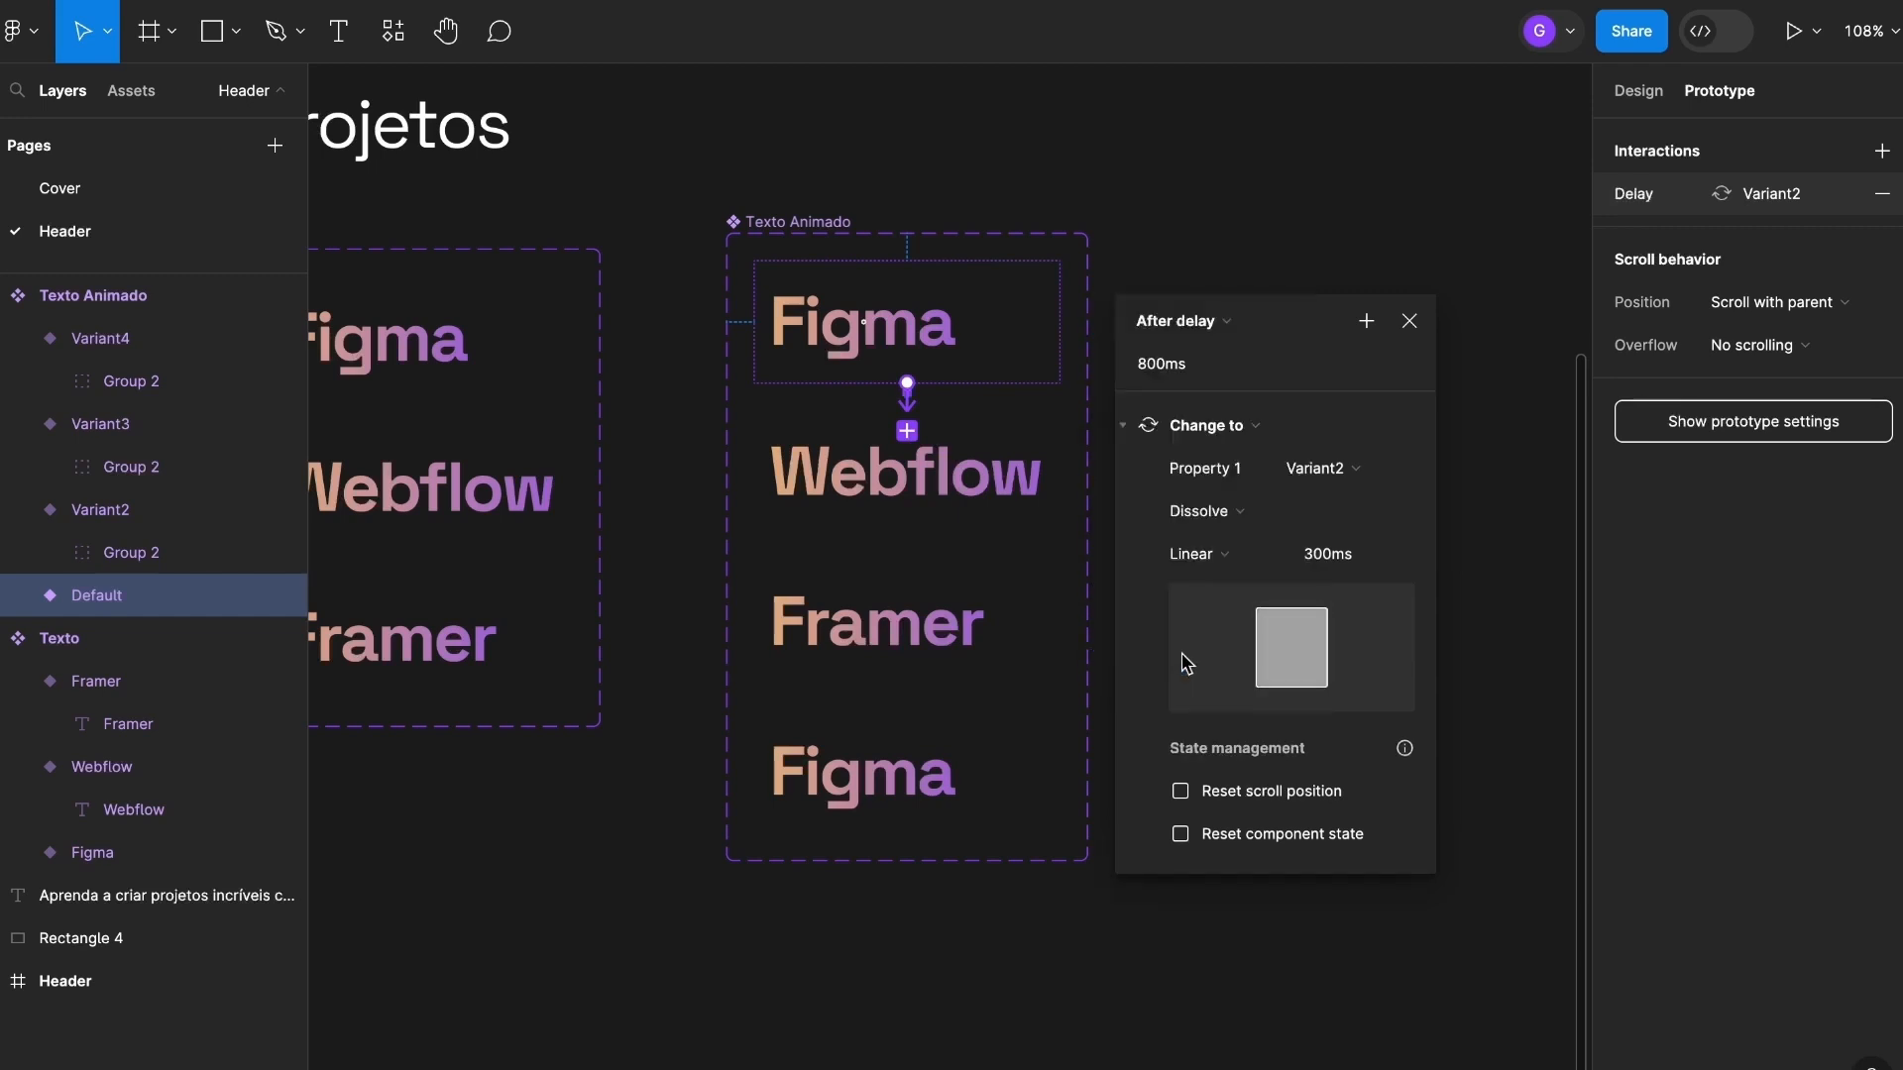
left_click(1193, 373)
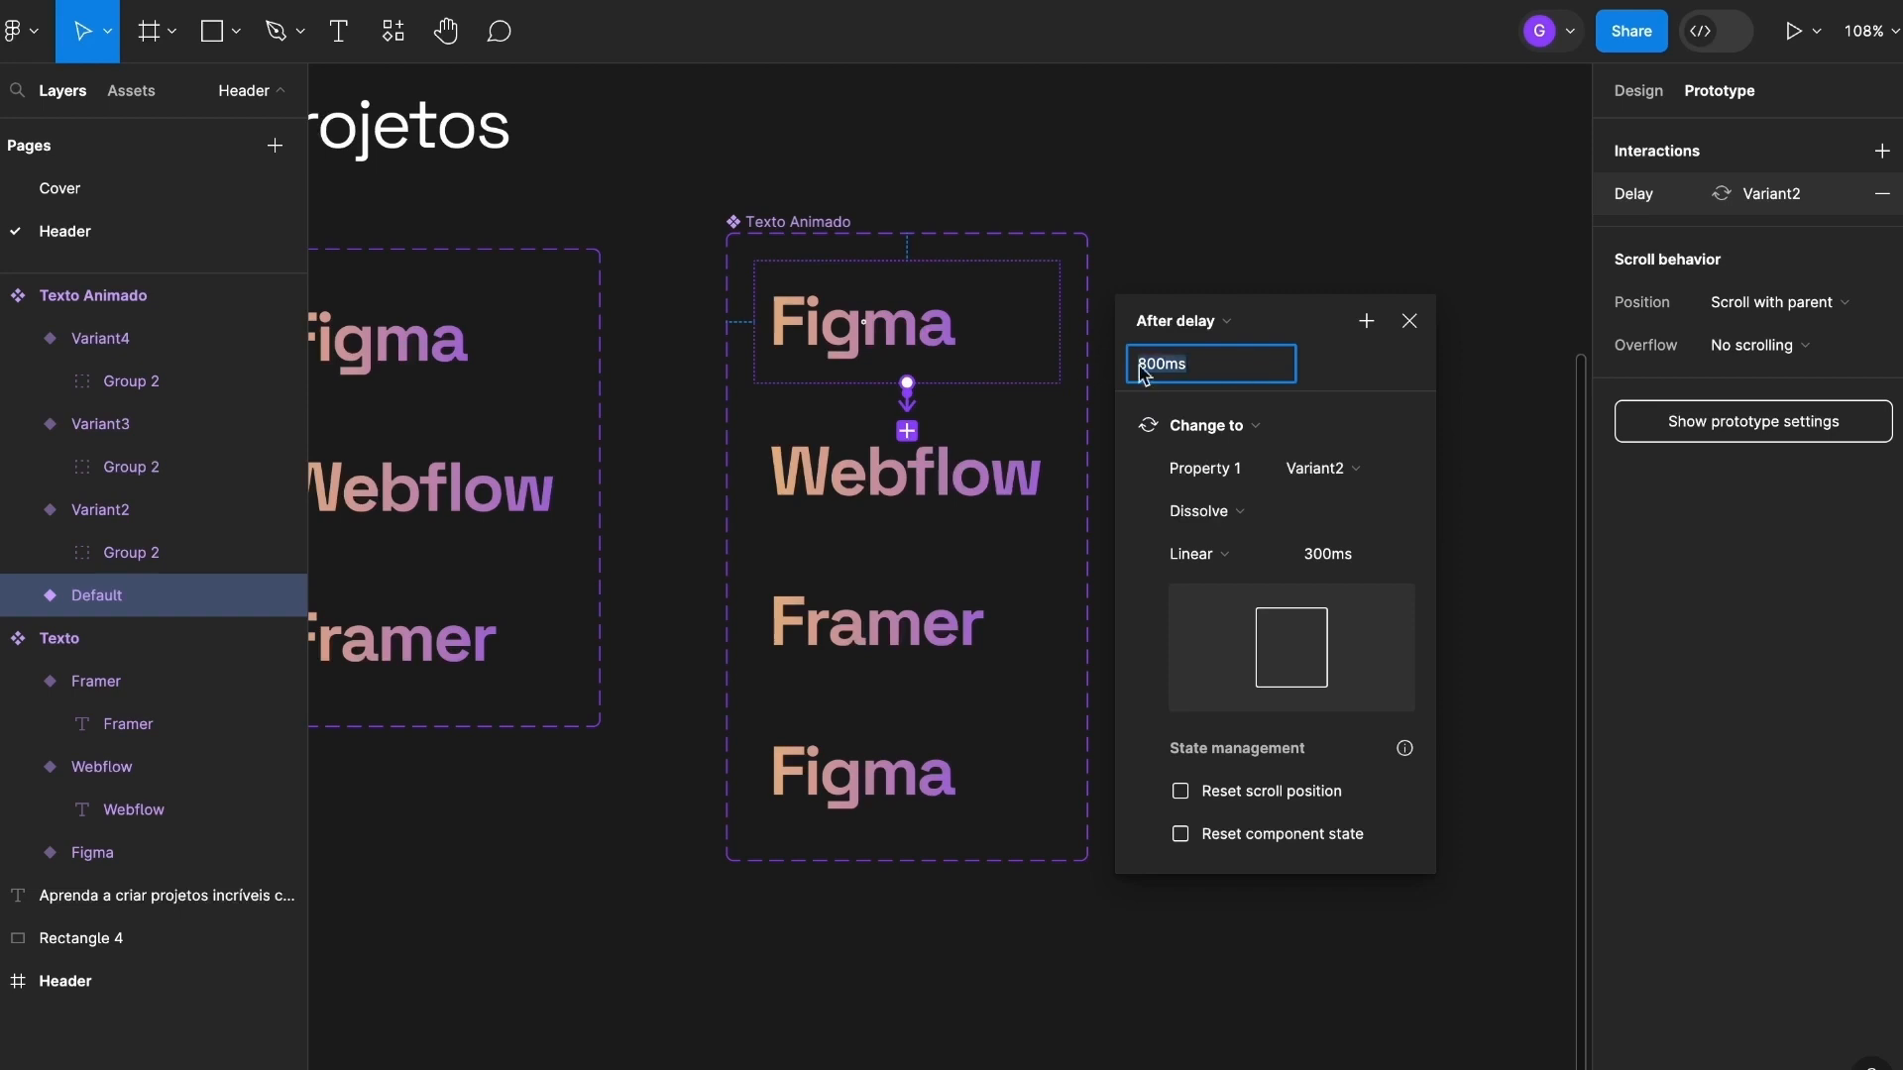
type("2000")
key("Return")
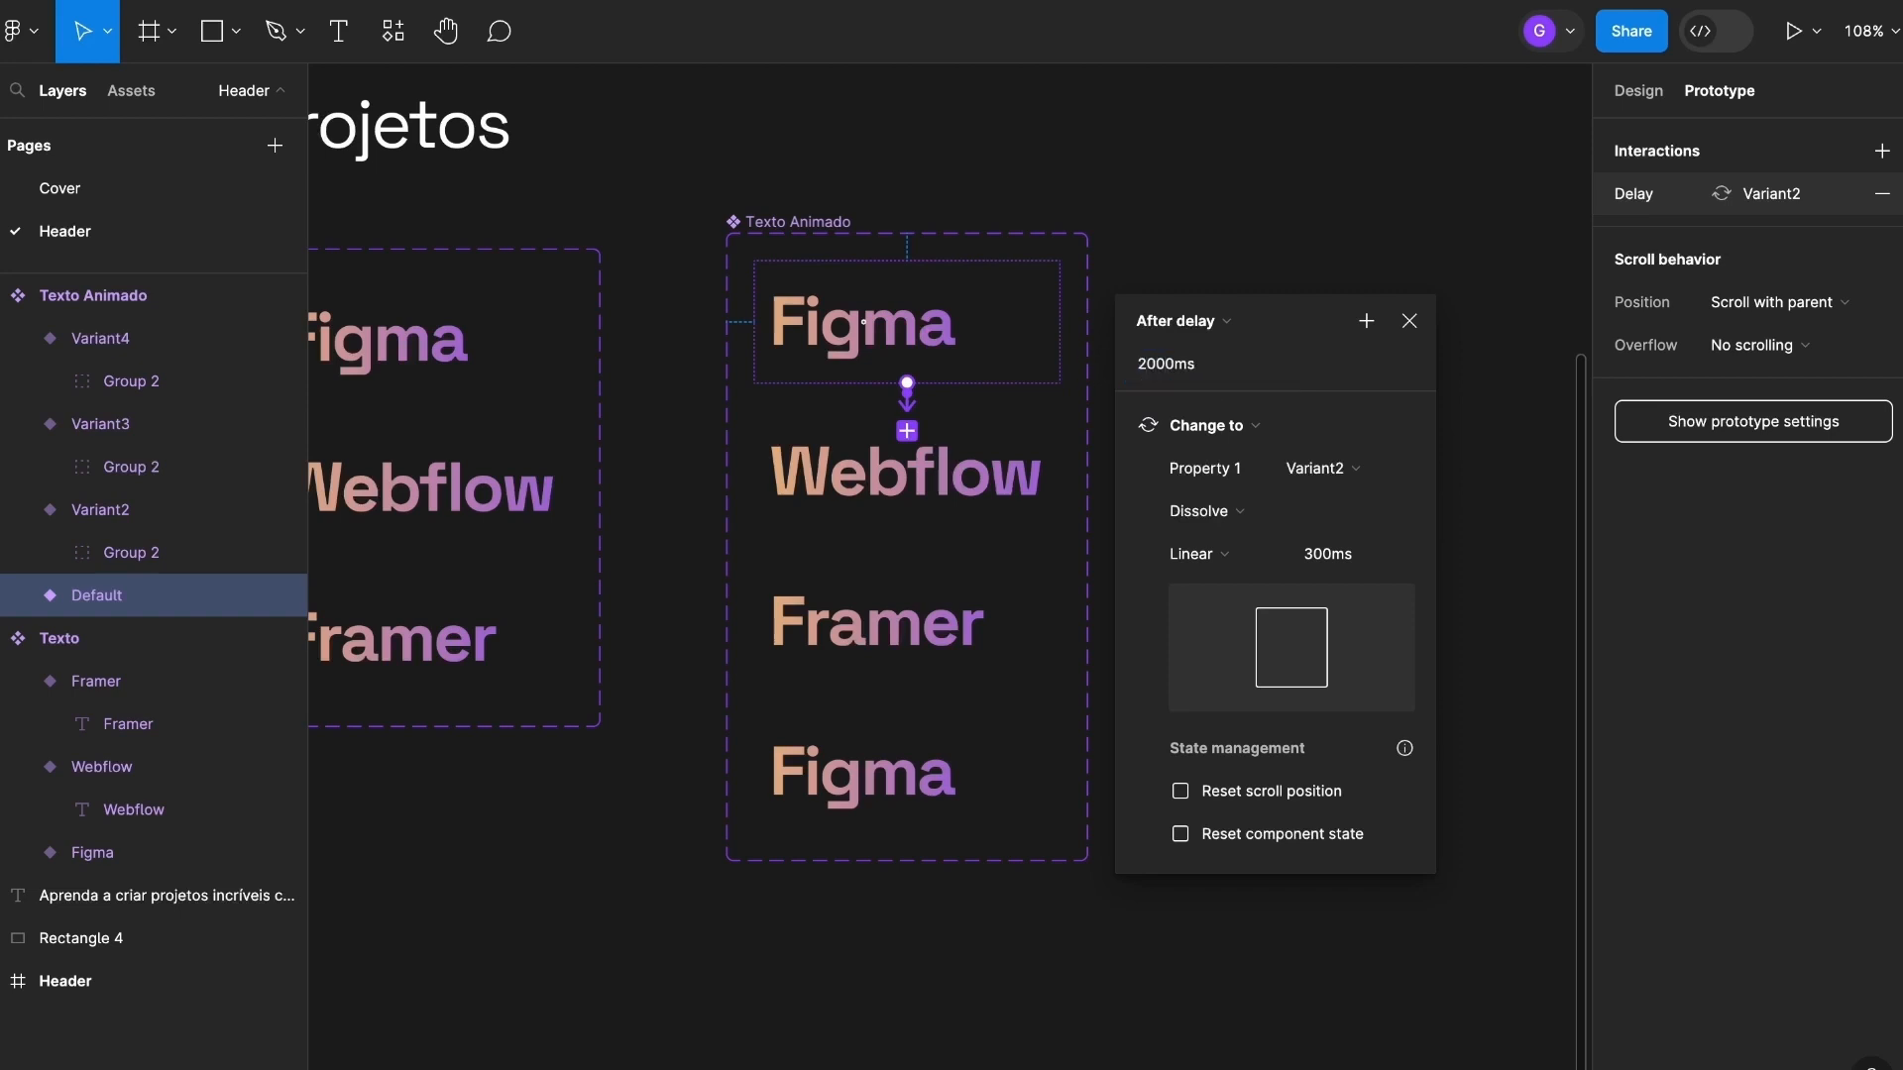
Set the Default-to-Variant2 transition to Smart animate with Quick easing and an 800 ms duration.
left_click(1226, 513)
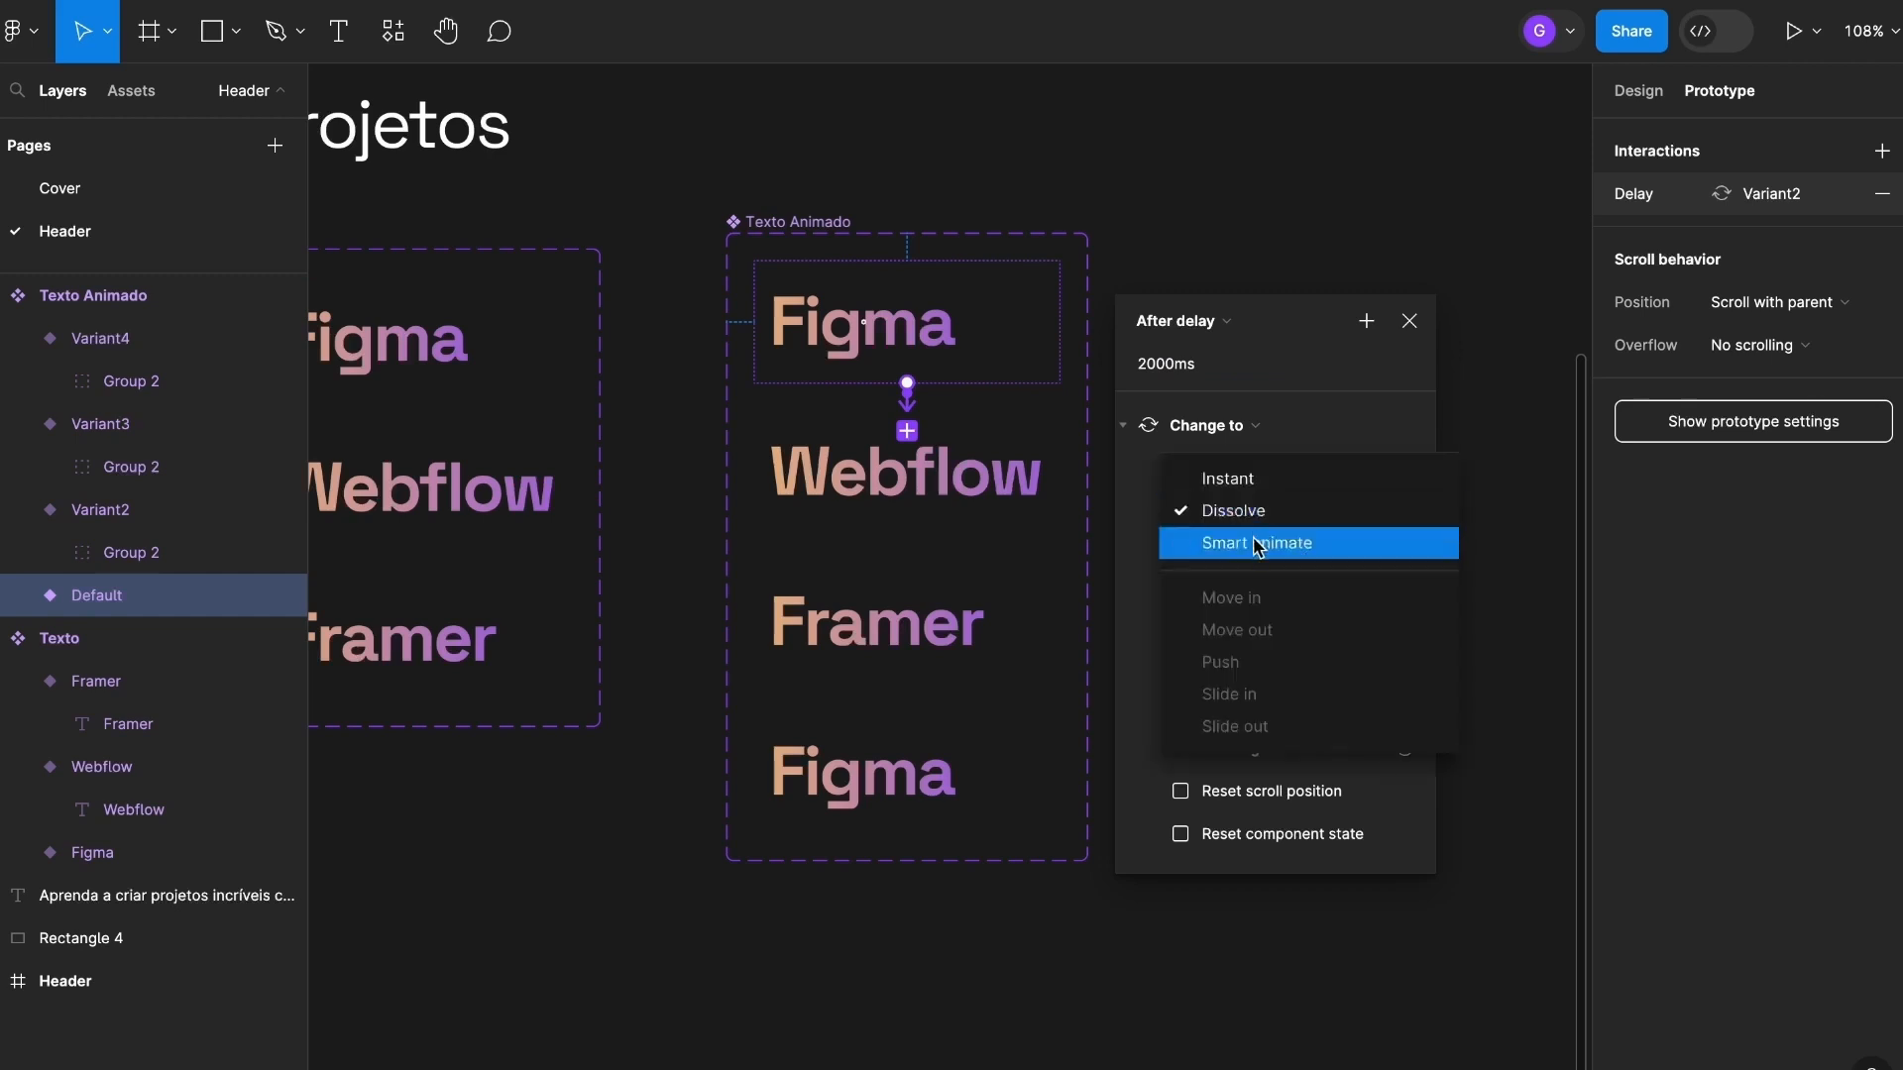
left_click(1257, 541)
left_click(1272, 556)
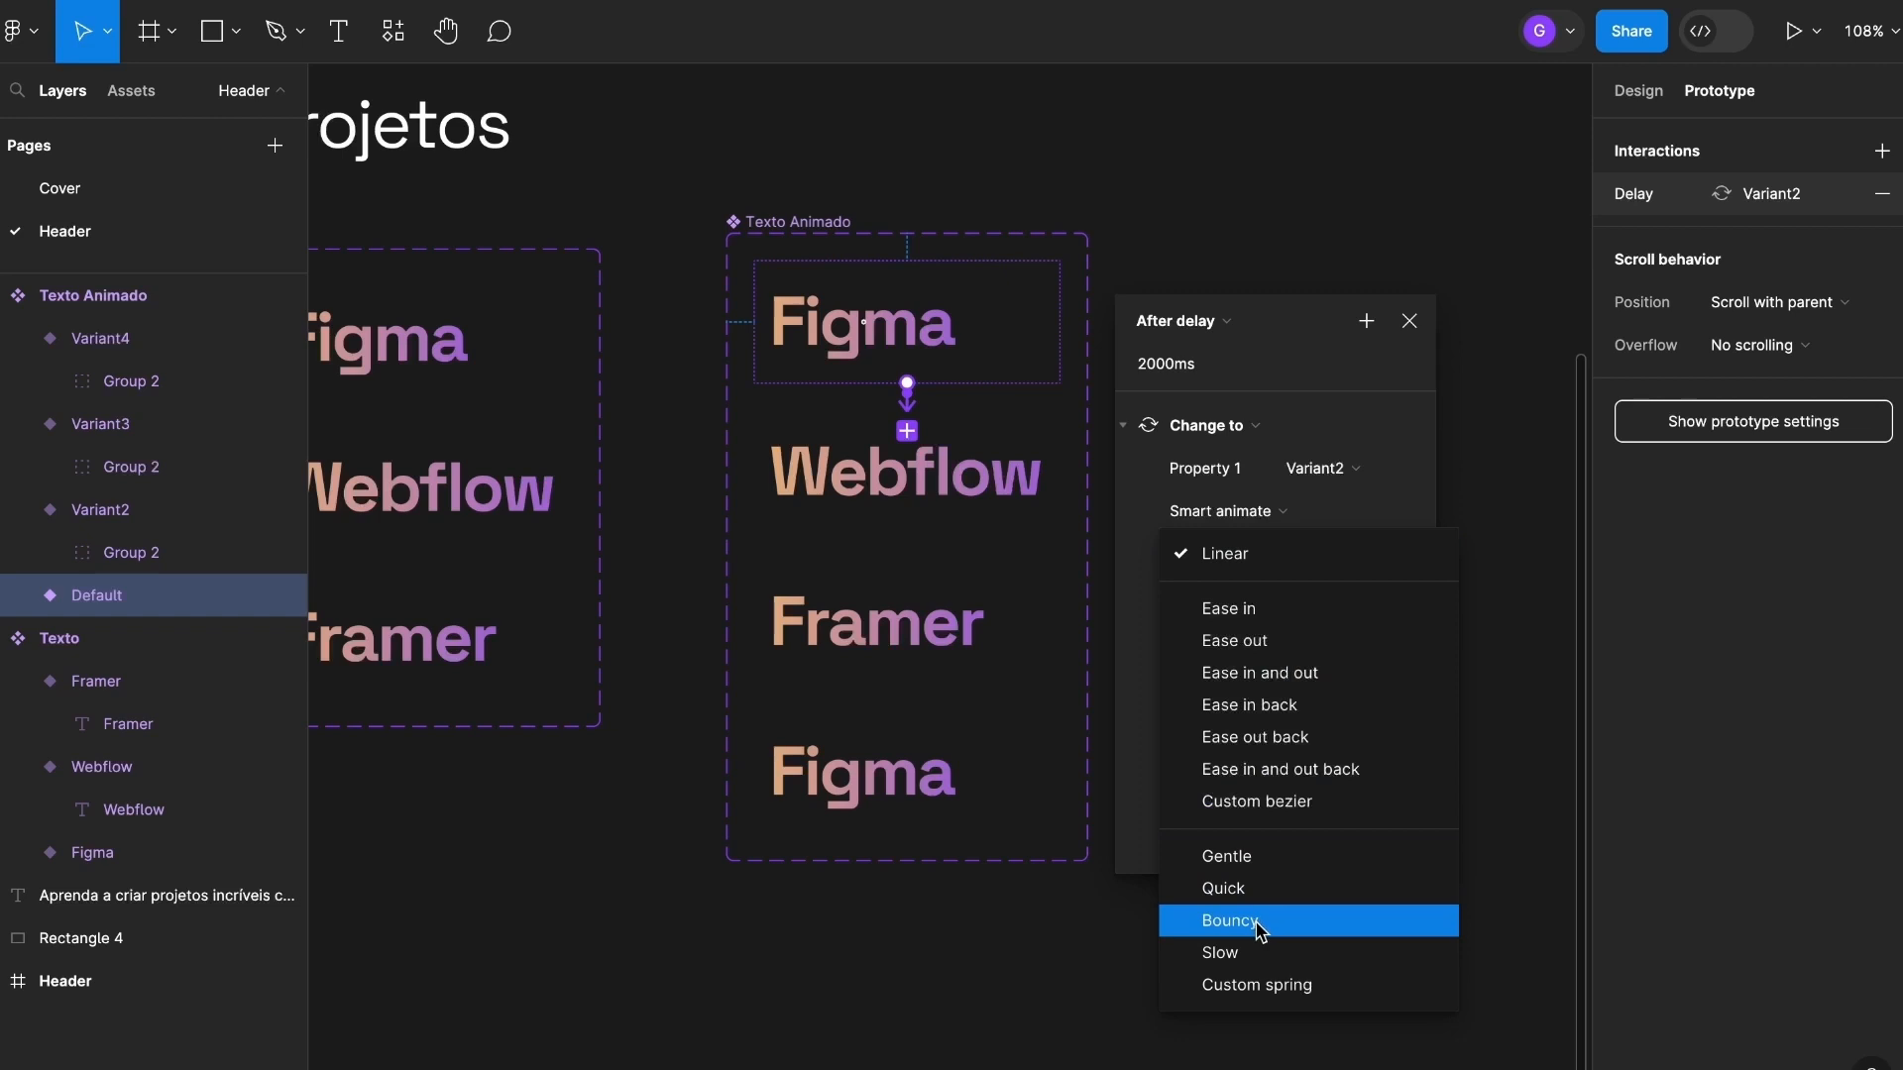
left_click(1277, 889)
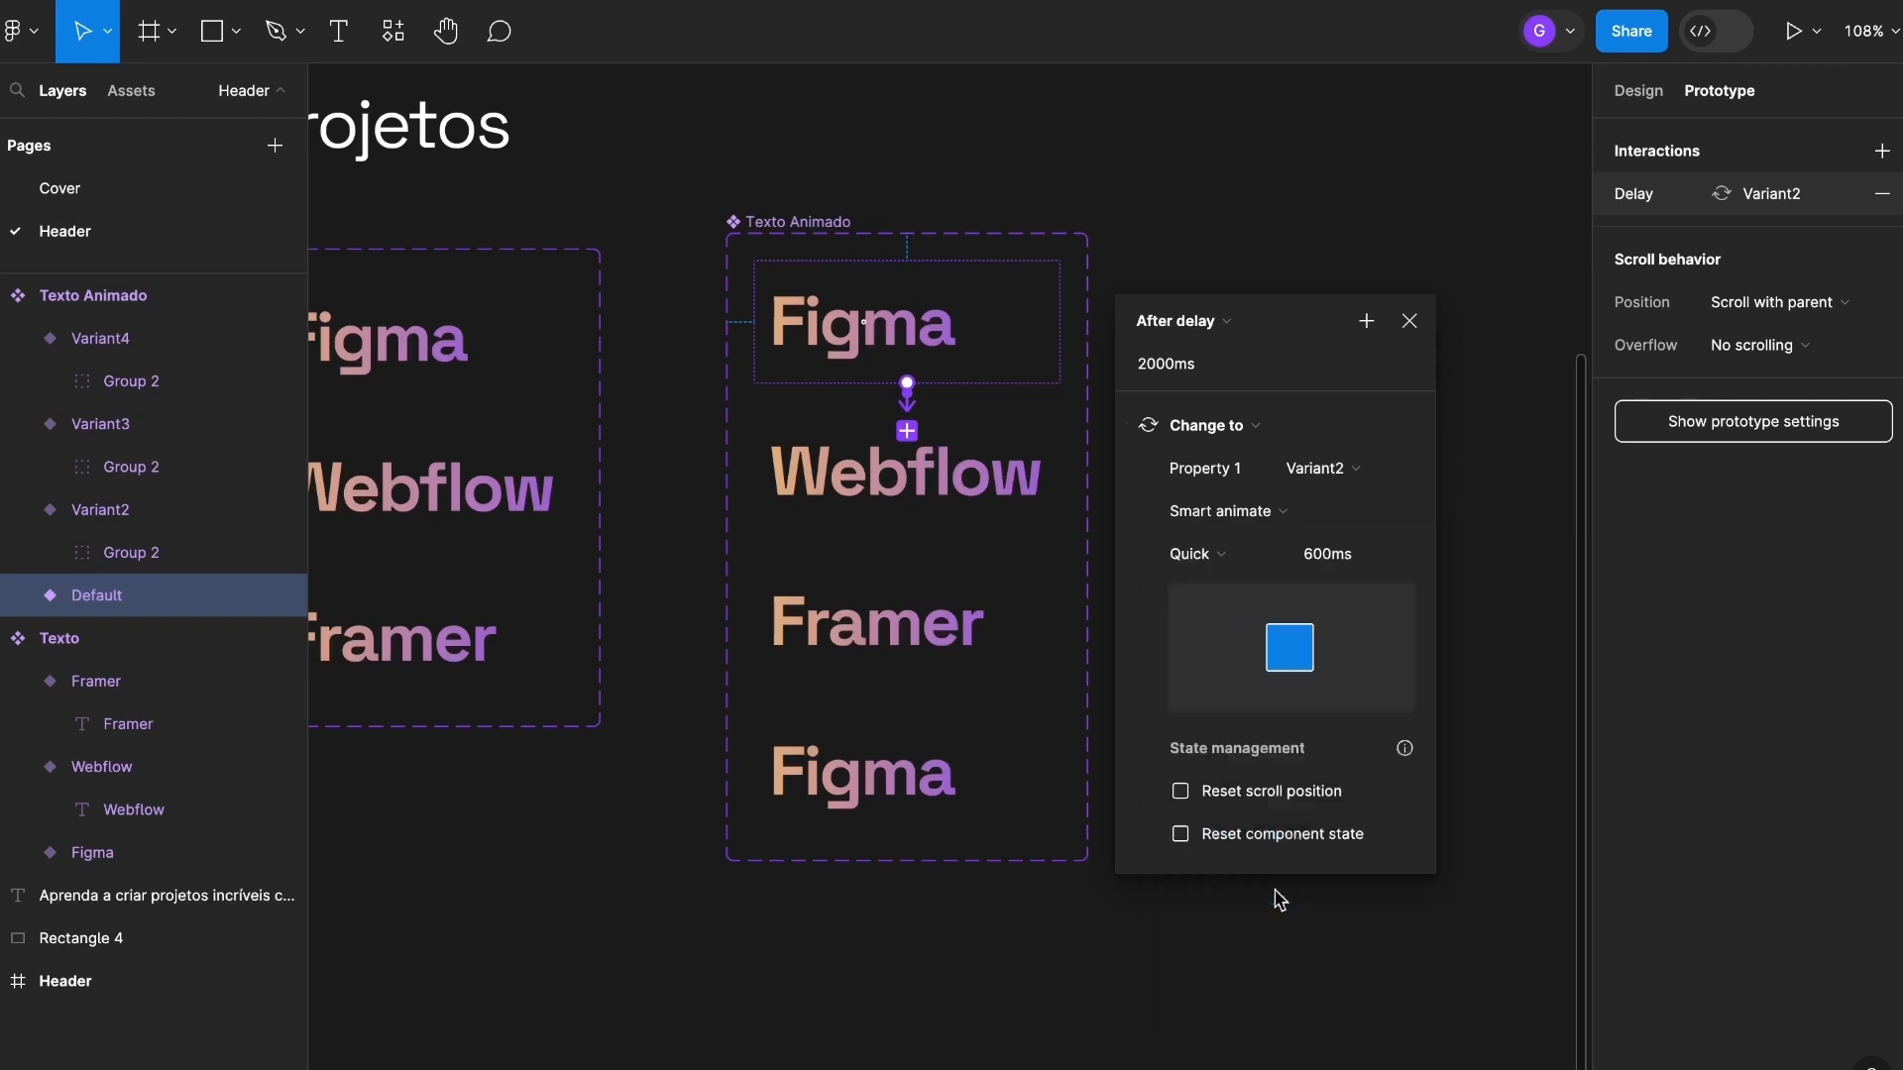
left_click(1319, 561)
type("8")
key("Return")
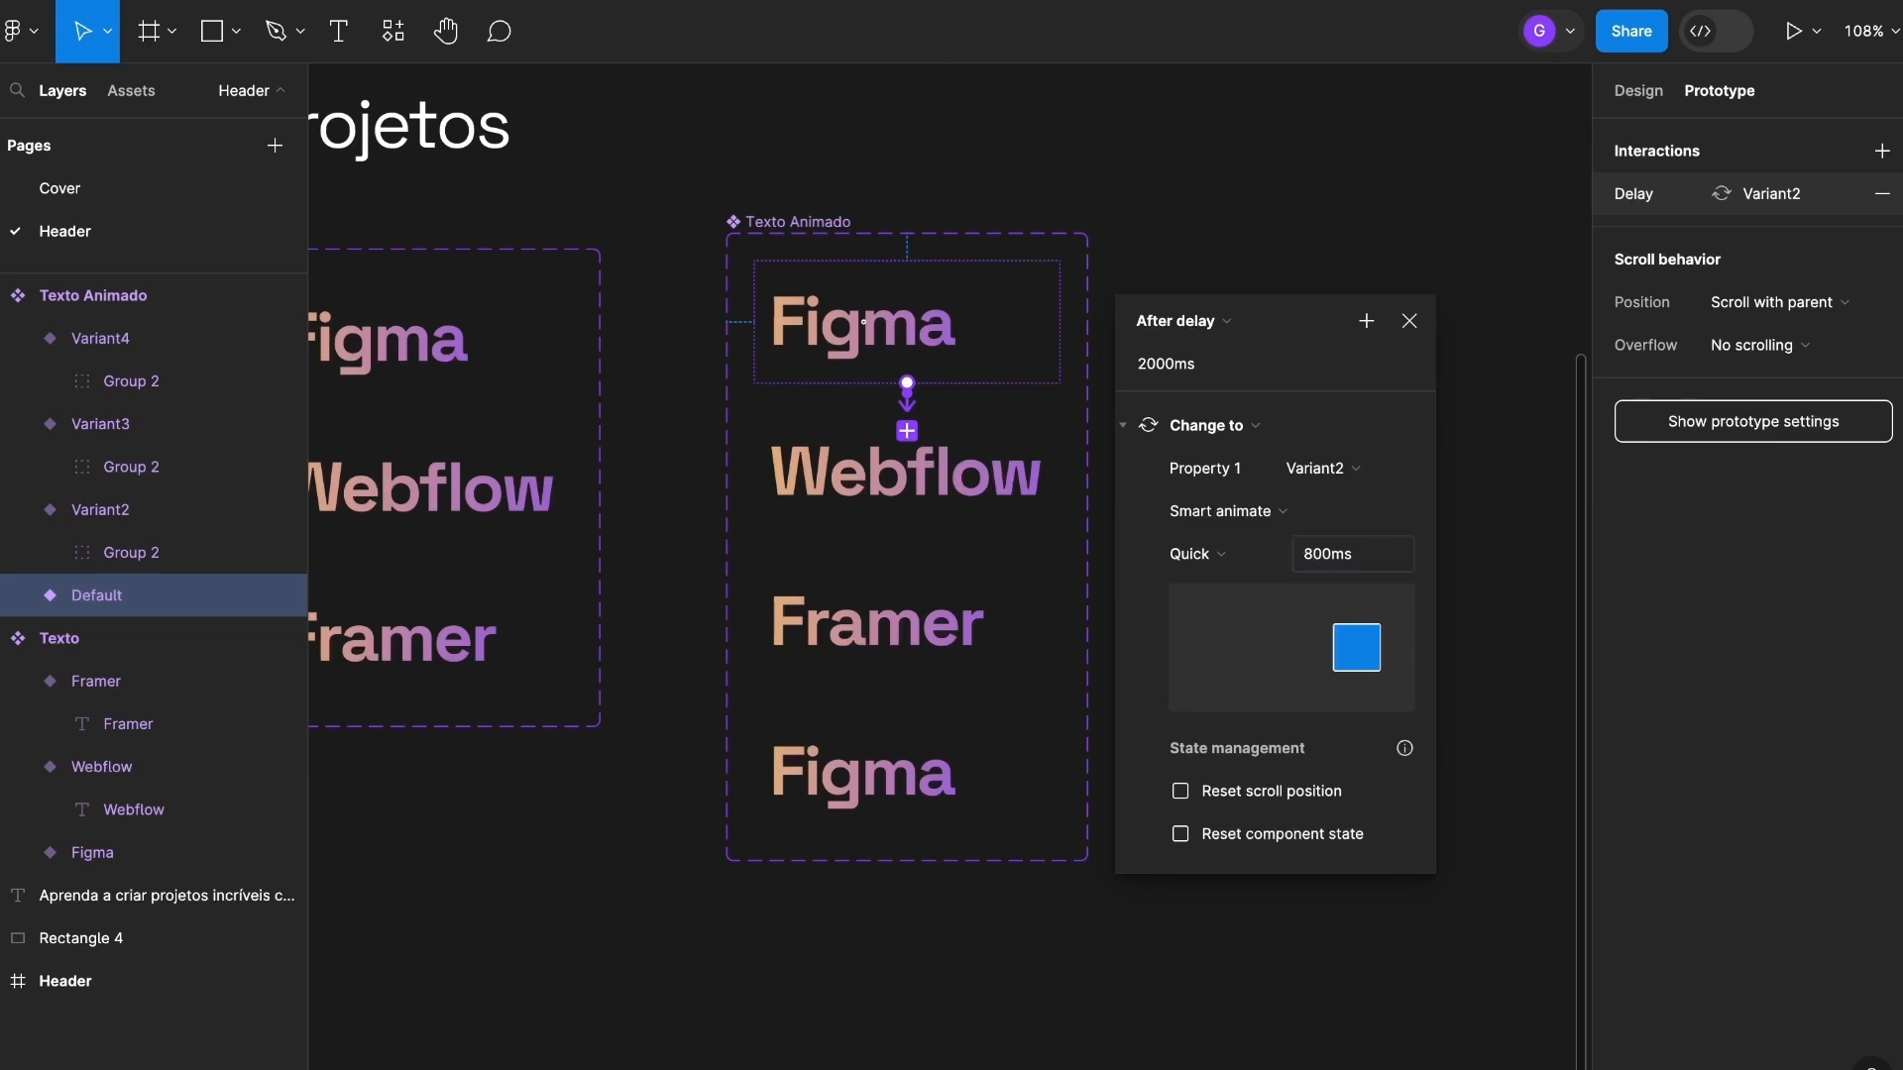
Connect Variant2 to Variant3 with an interaction triggered After delay at 2000 ms.
left_click(1058, 481)
left_click_drag(1059, 481, 990, 650)
left_click(1239, 376)
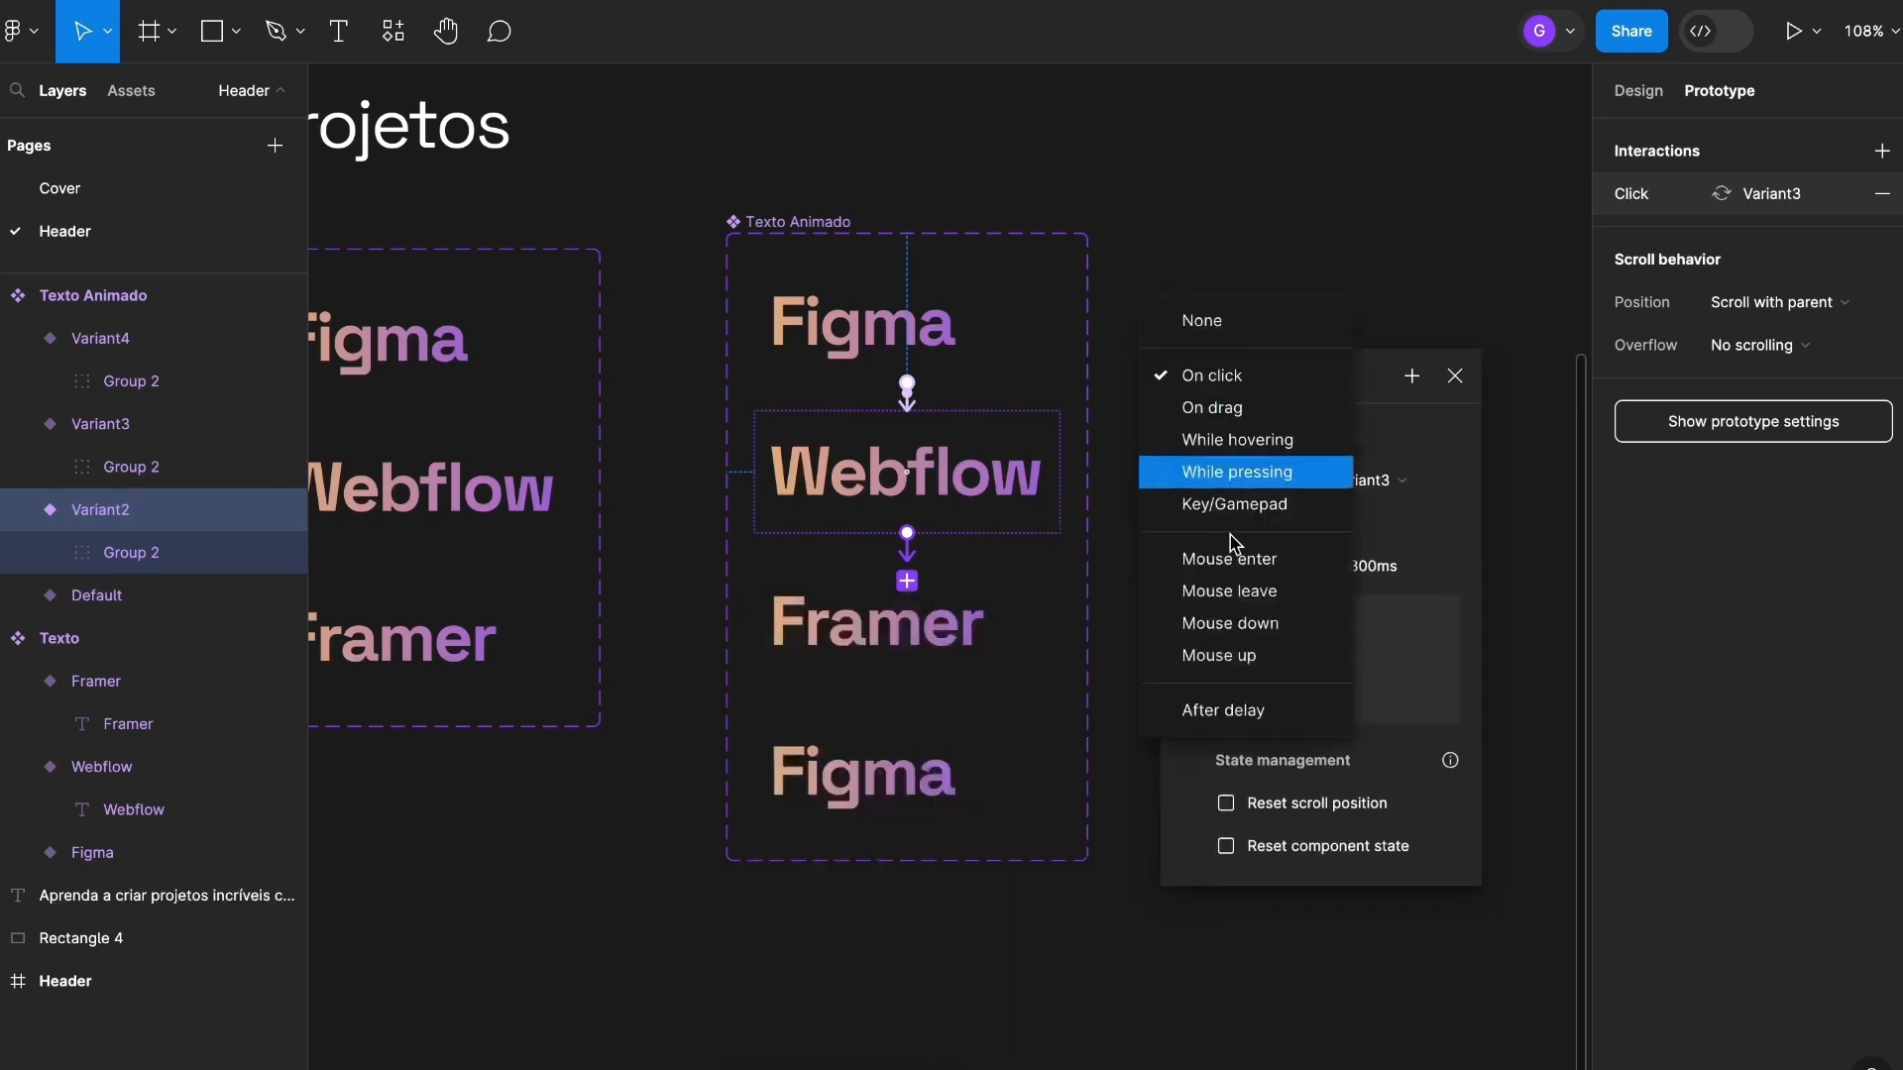
left_click(1229, 705)
left_click(1263, 430)
type("200")
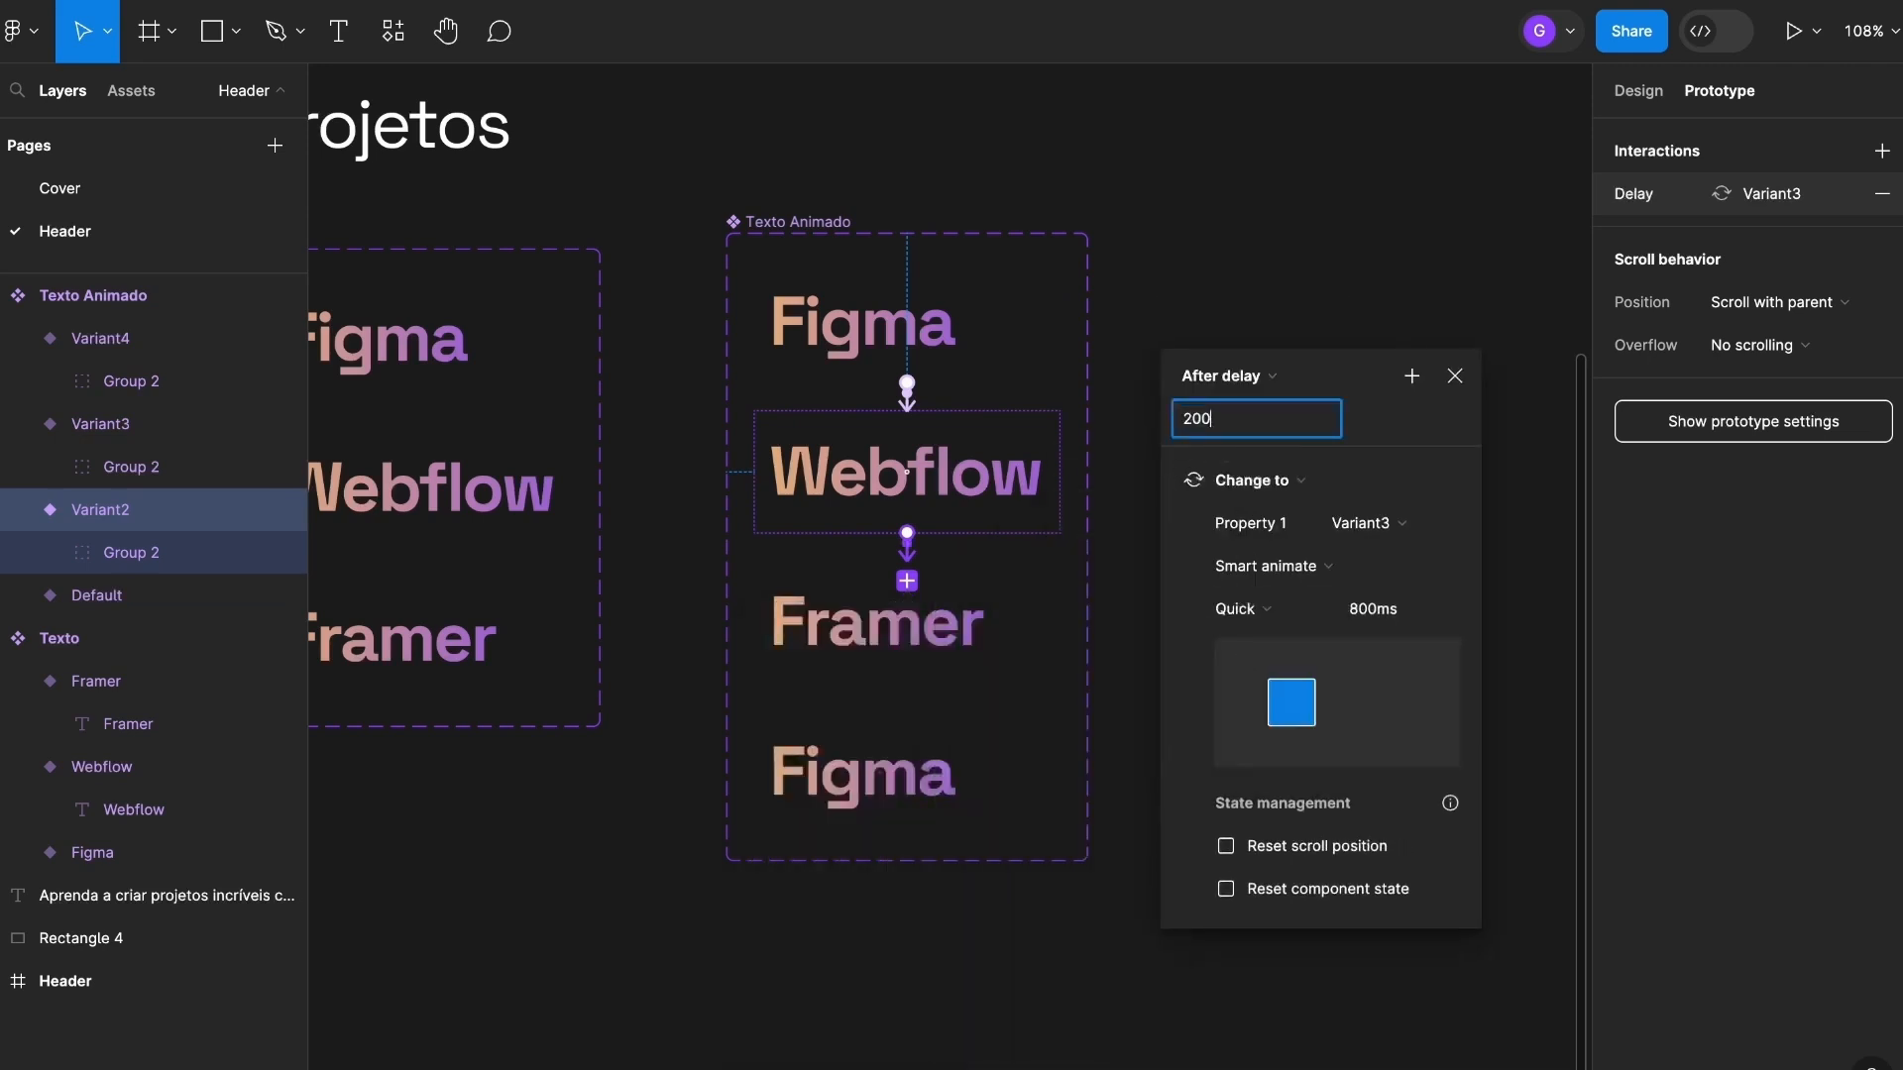
type("0")
key("Return")
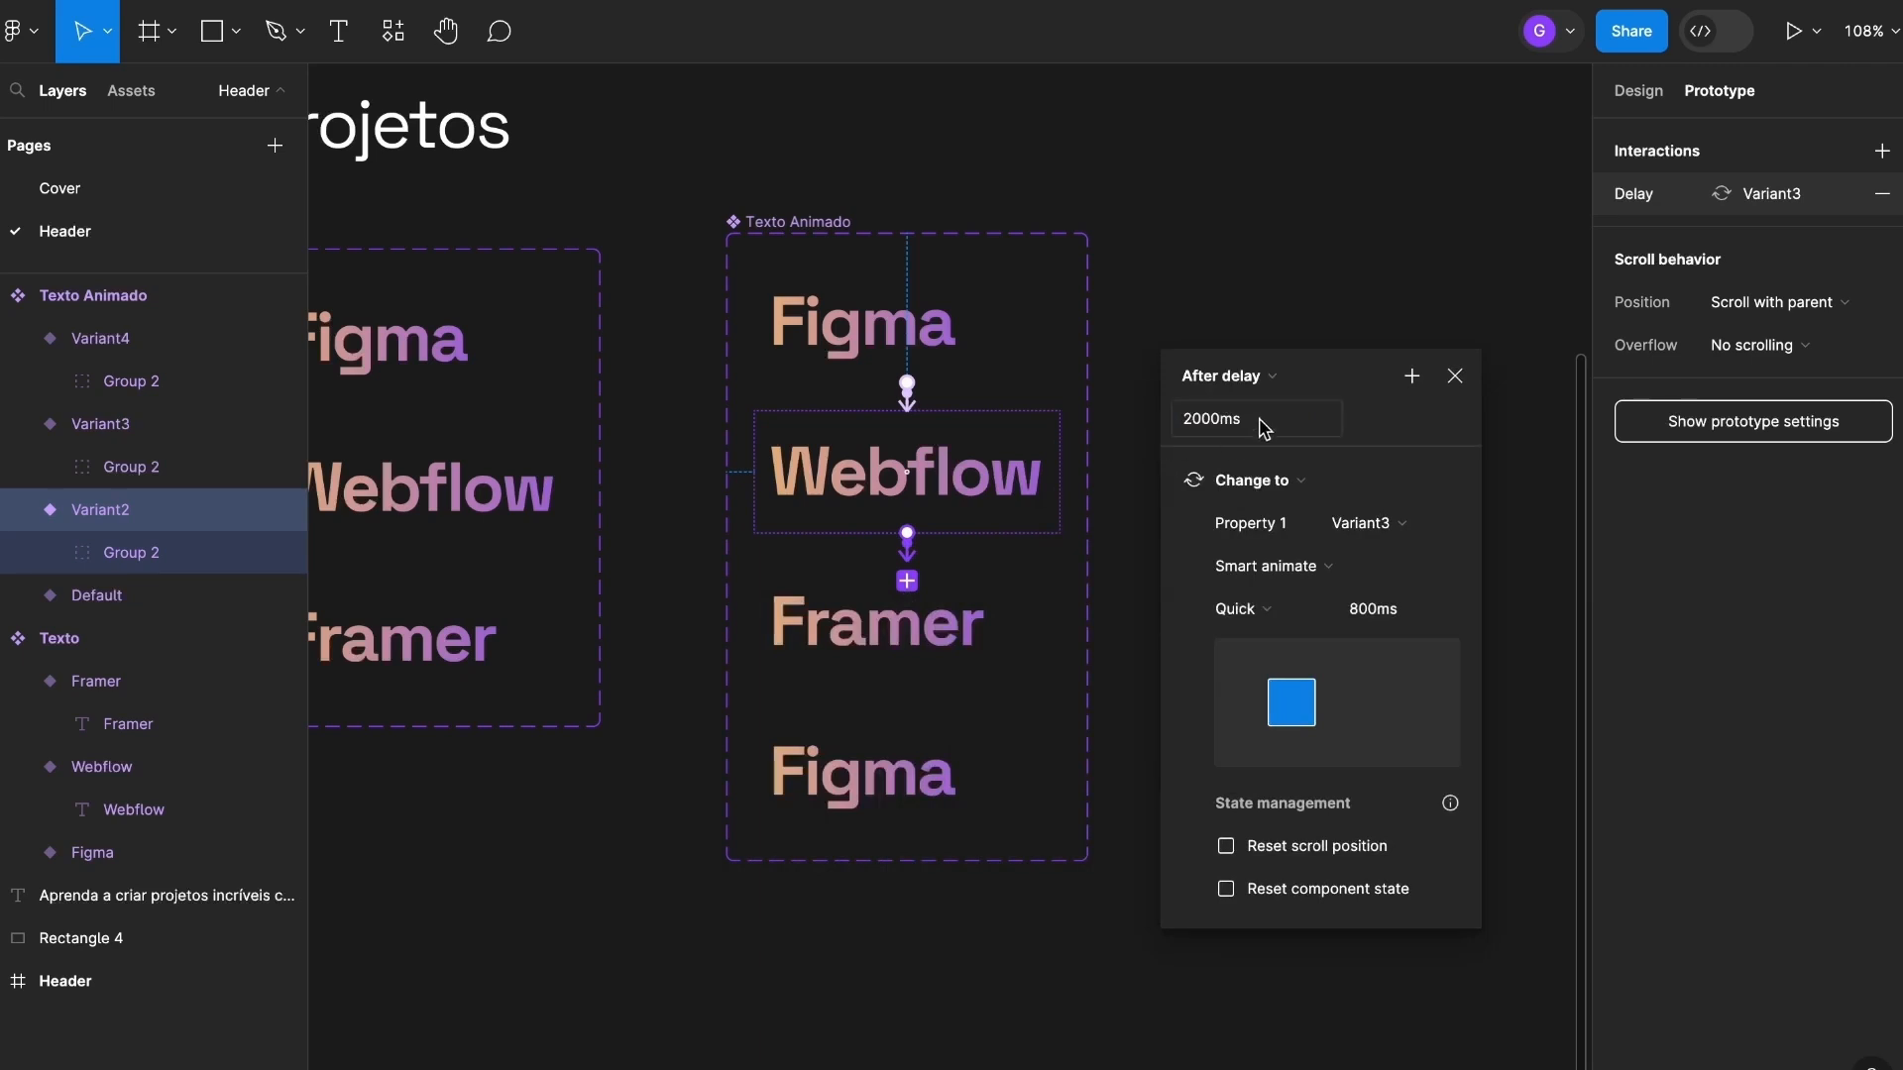
left_click(1454, 375)
Connect Variant3 to Variant4 with an interaction triggered After delay at 2000 ms.
left_click(968, 639)
left_click_drag(1059, 621, 1226, 475)
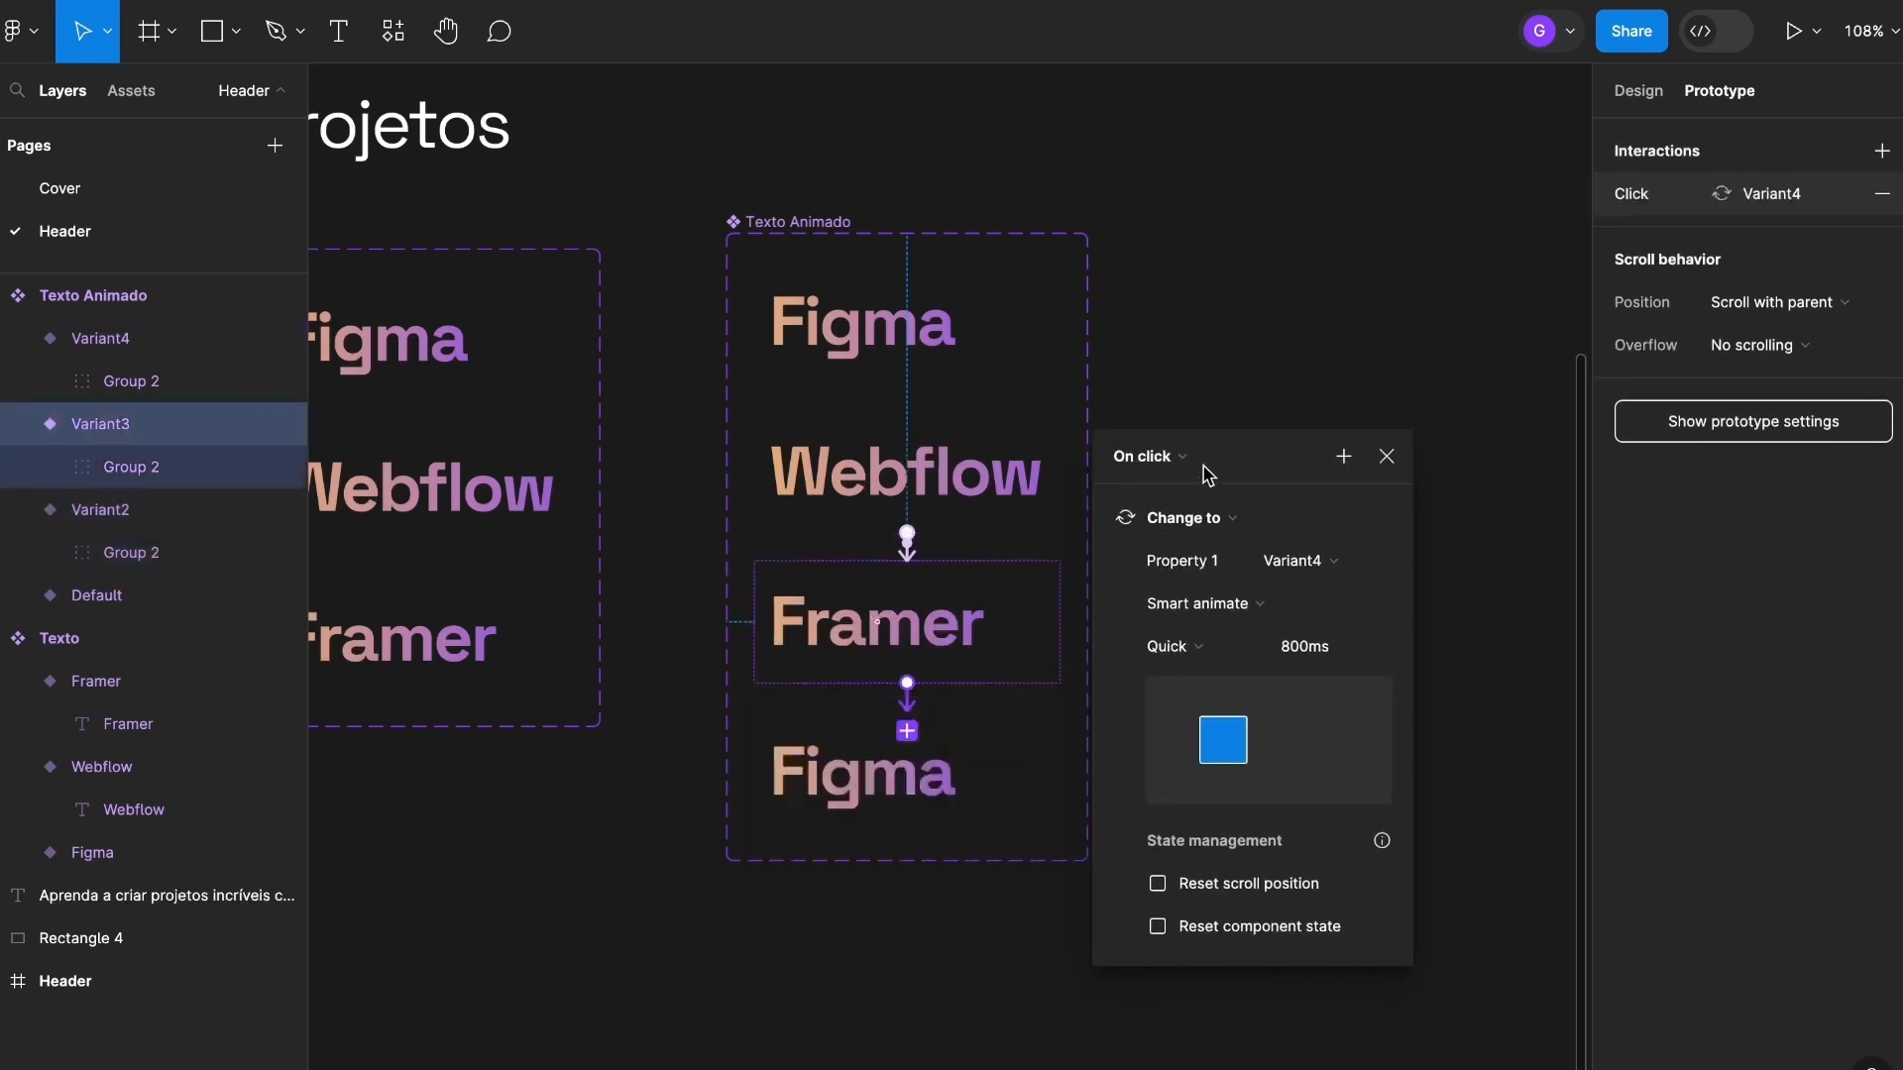
left_click(1179, 457)
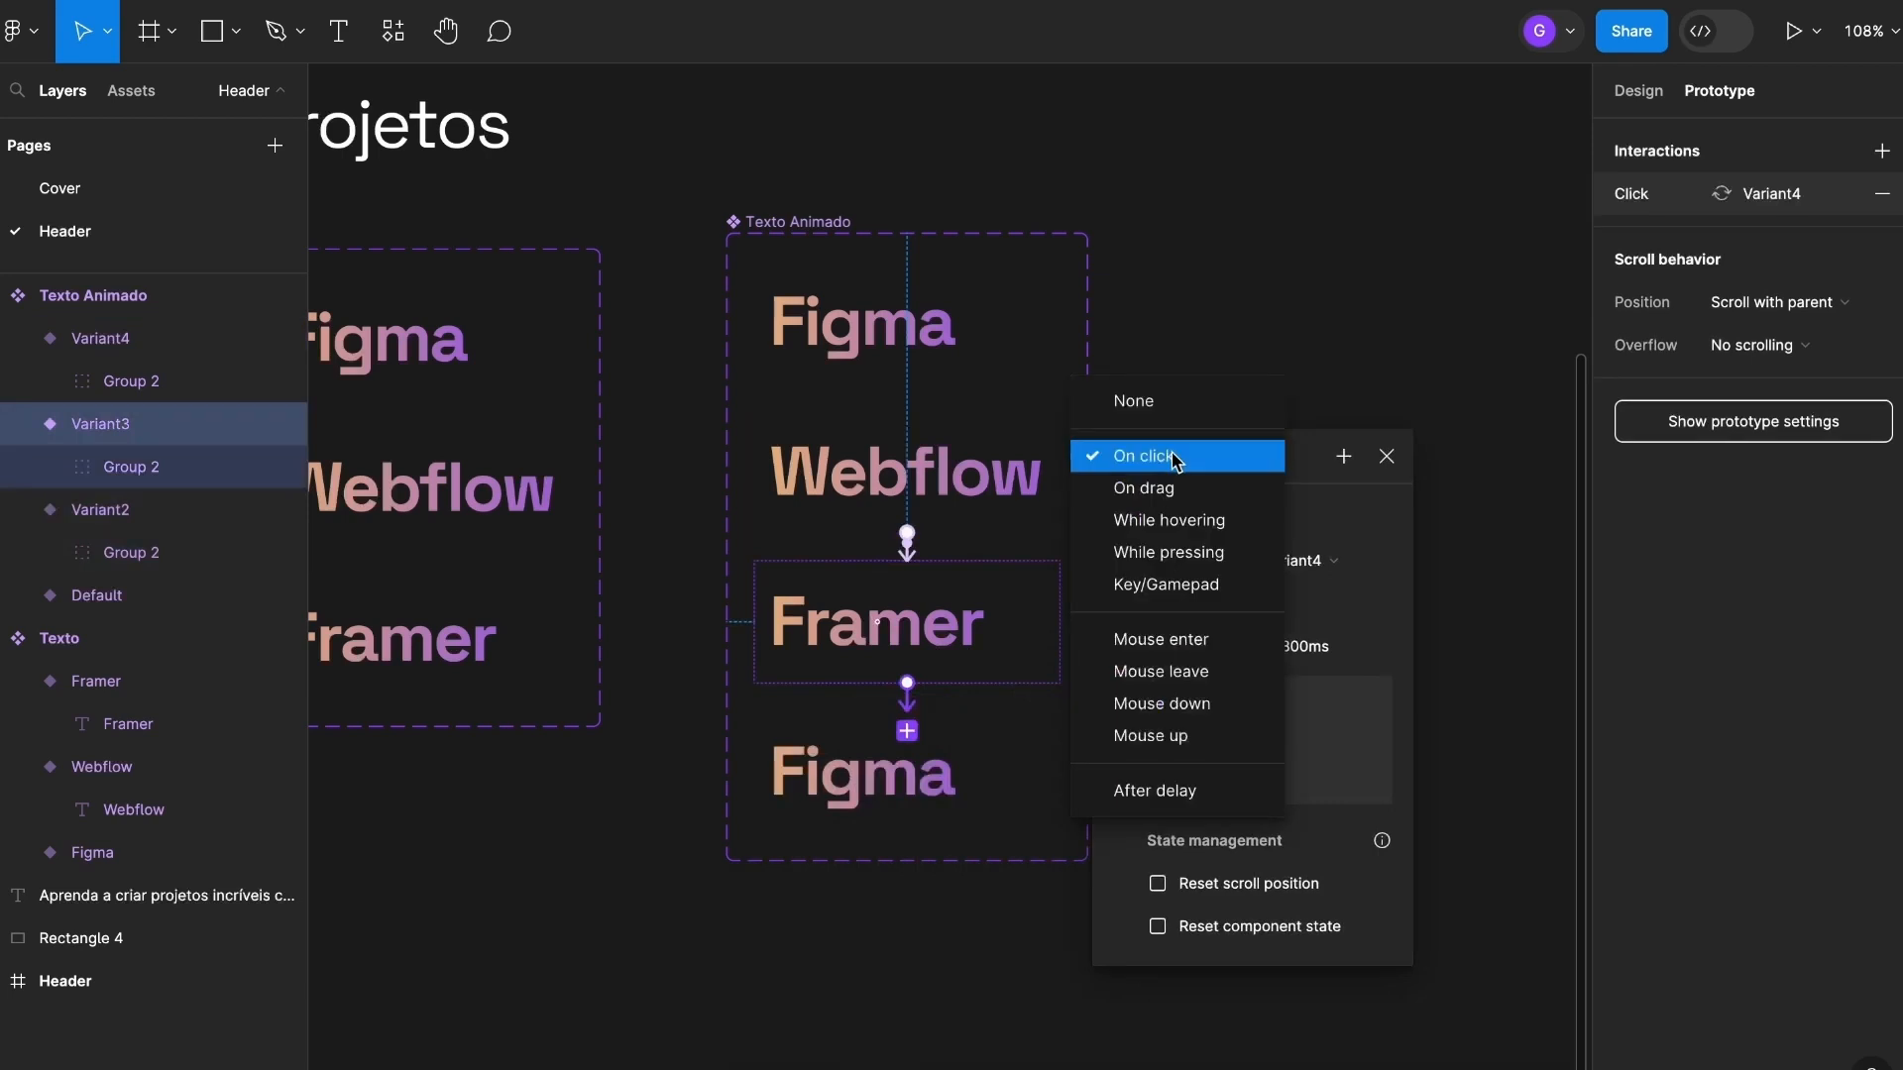
left_click(1186, 788)
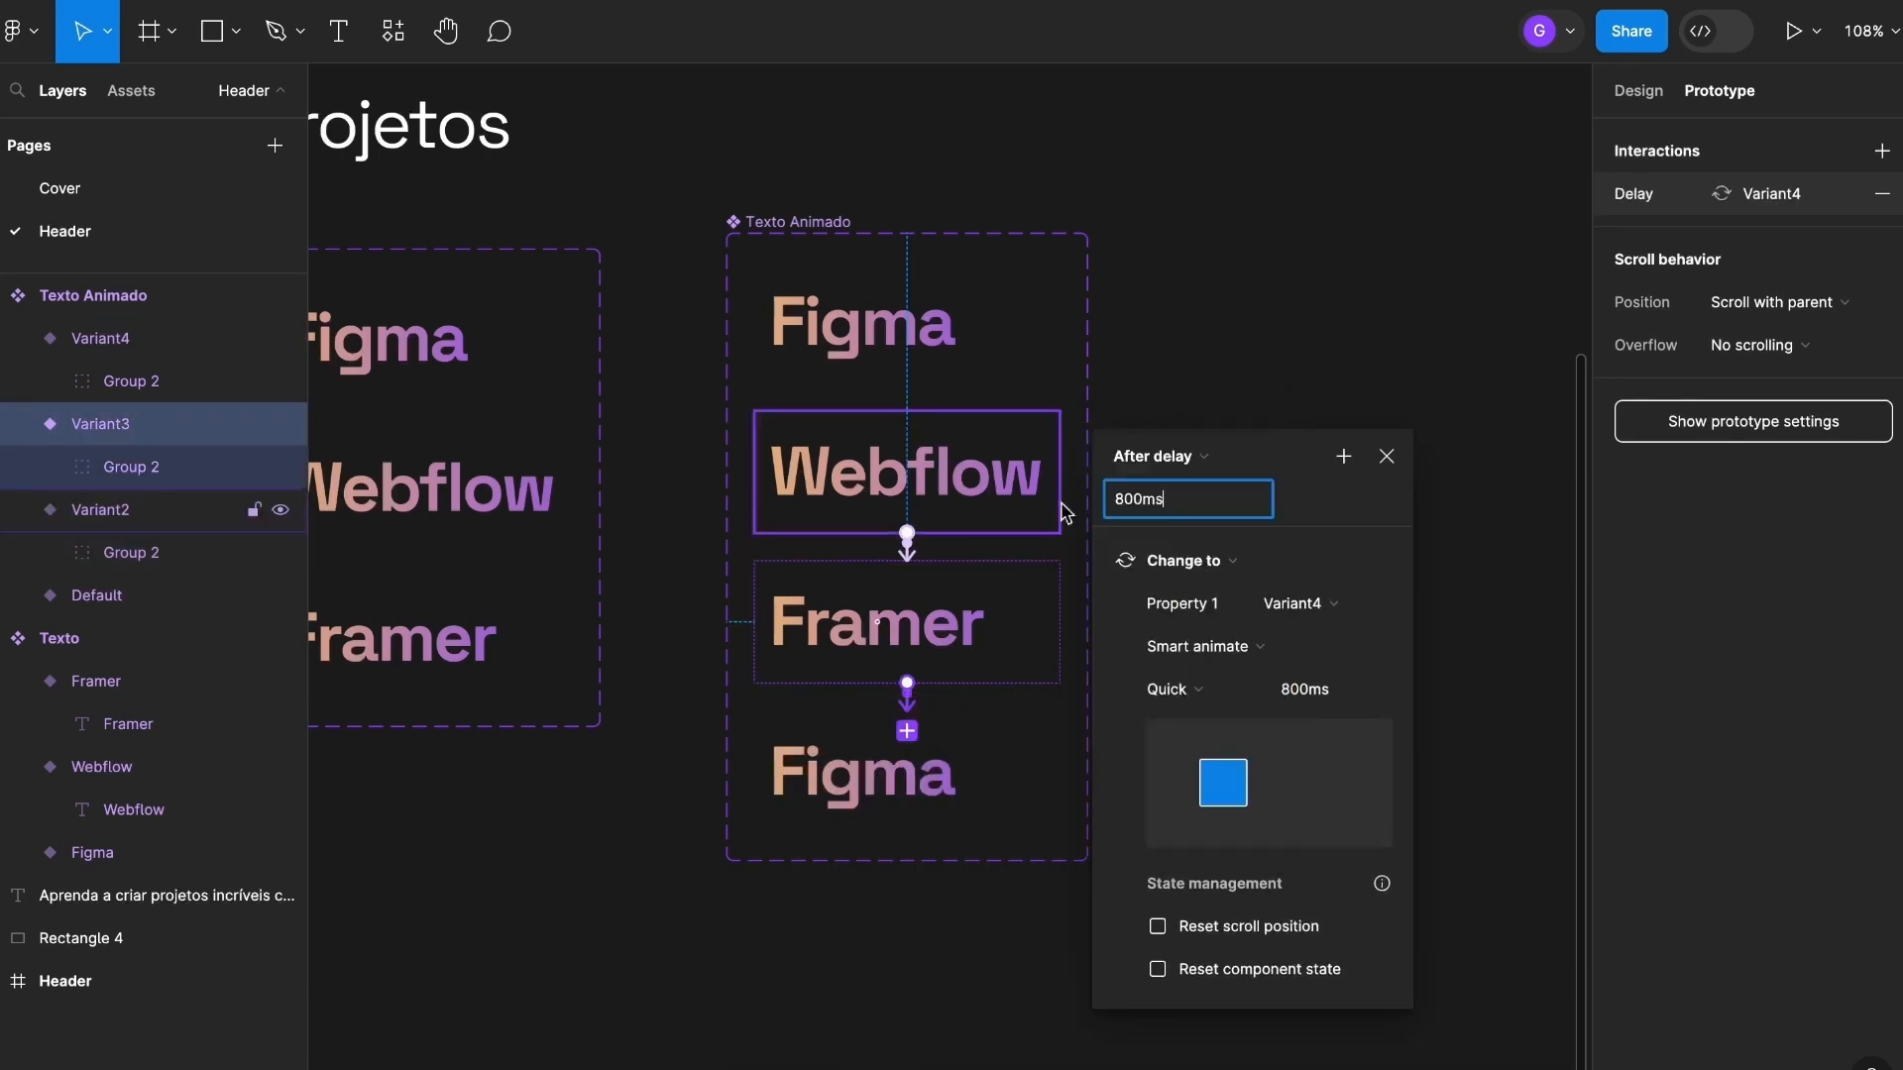
key("super+a")
type("2000")
key("Return")
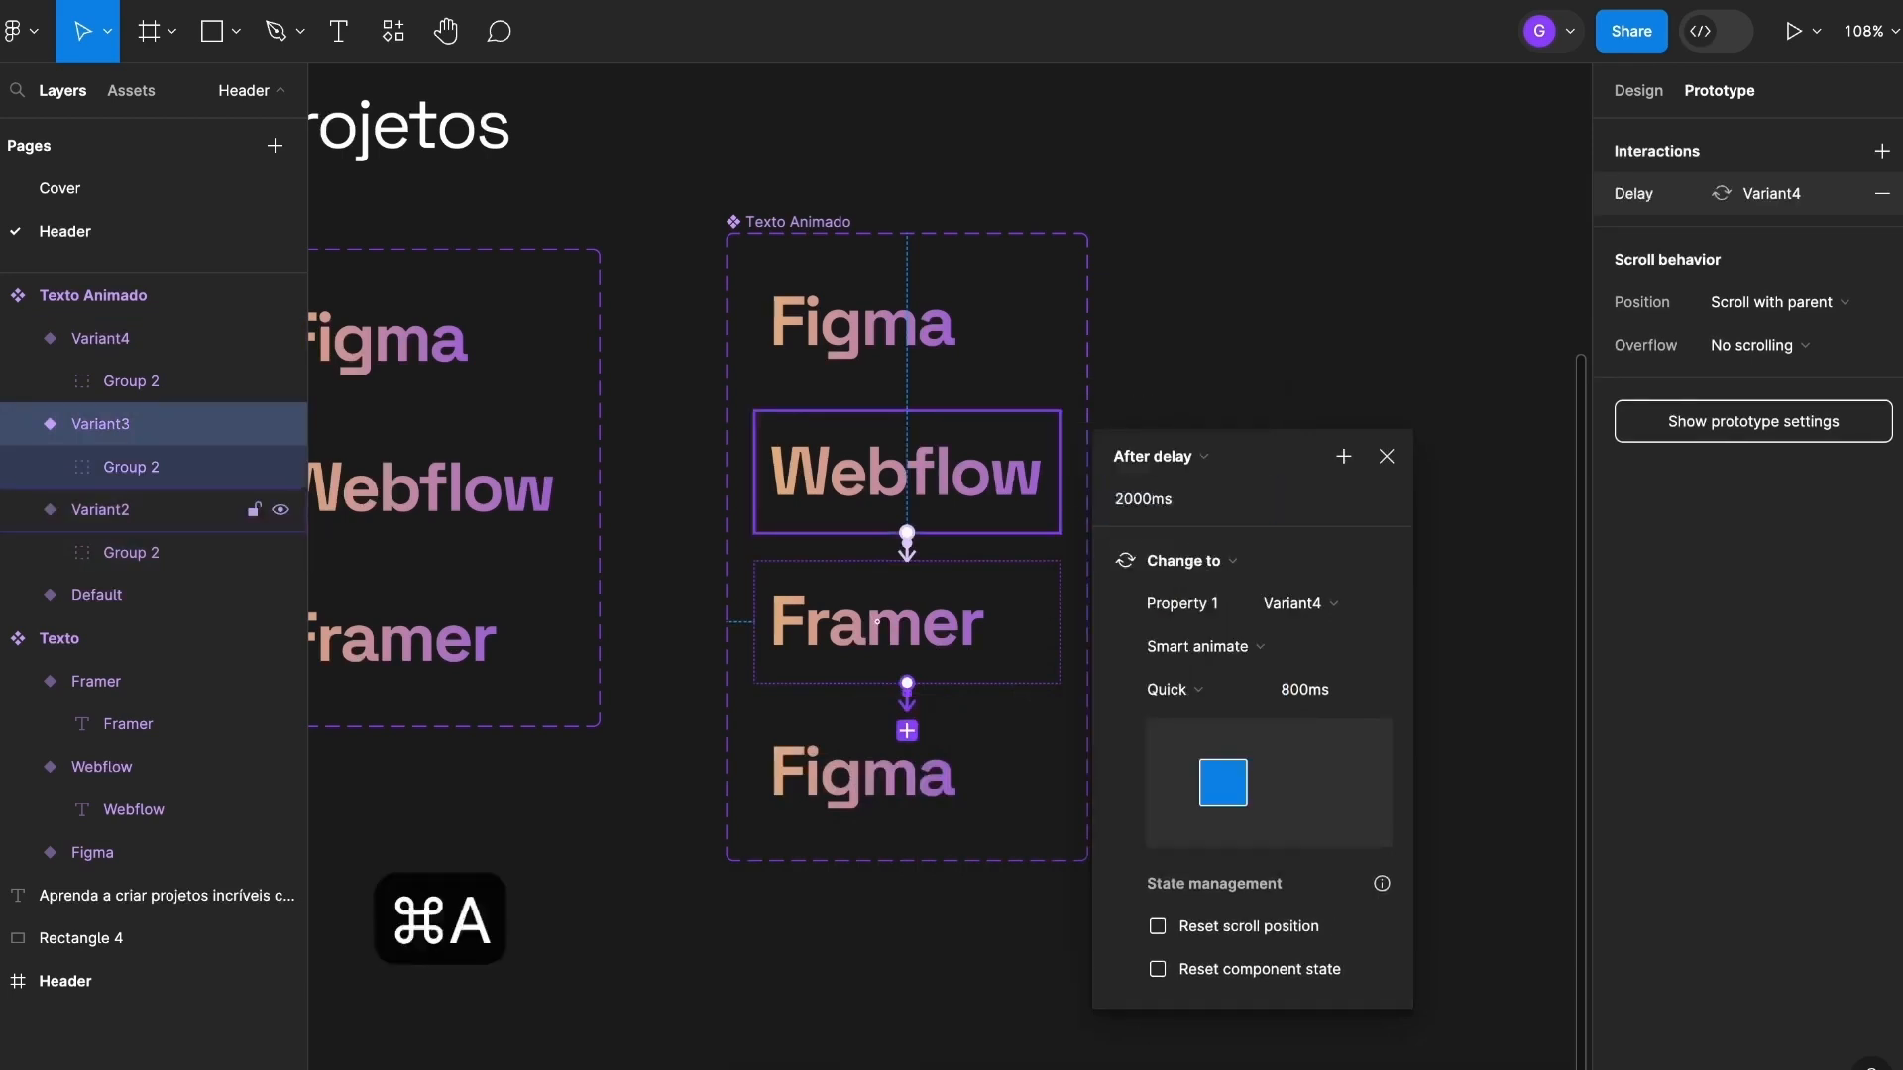
left_click(1386, 456)
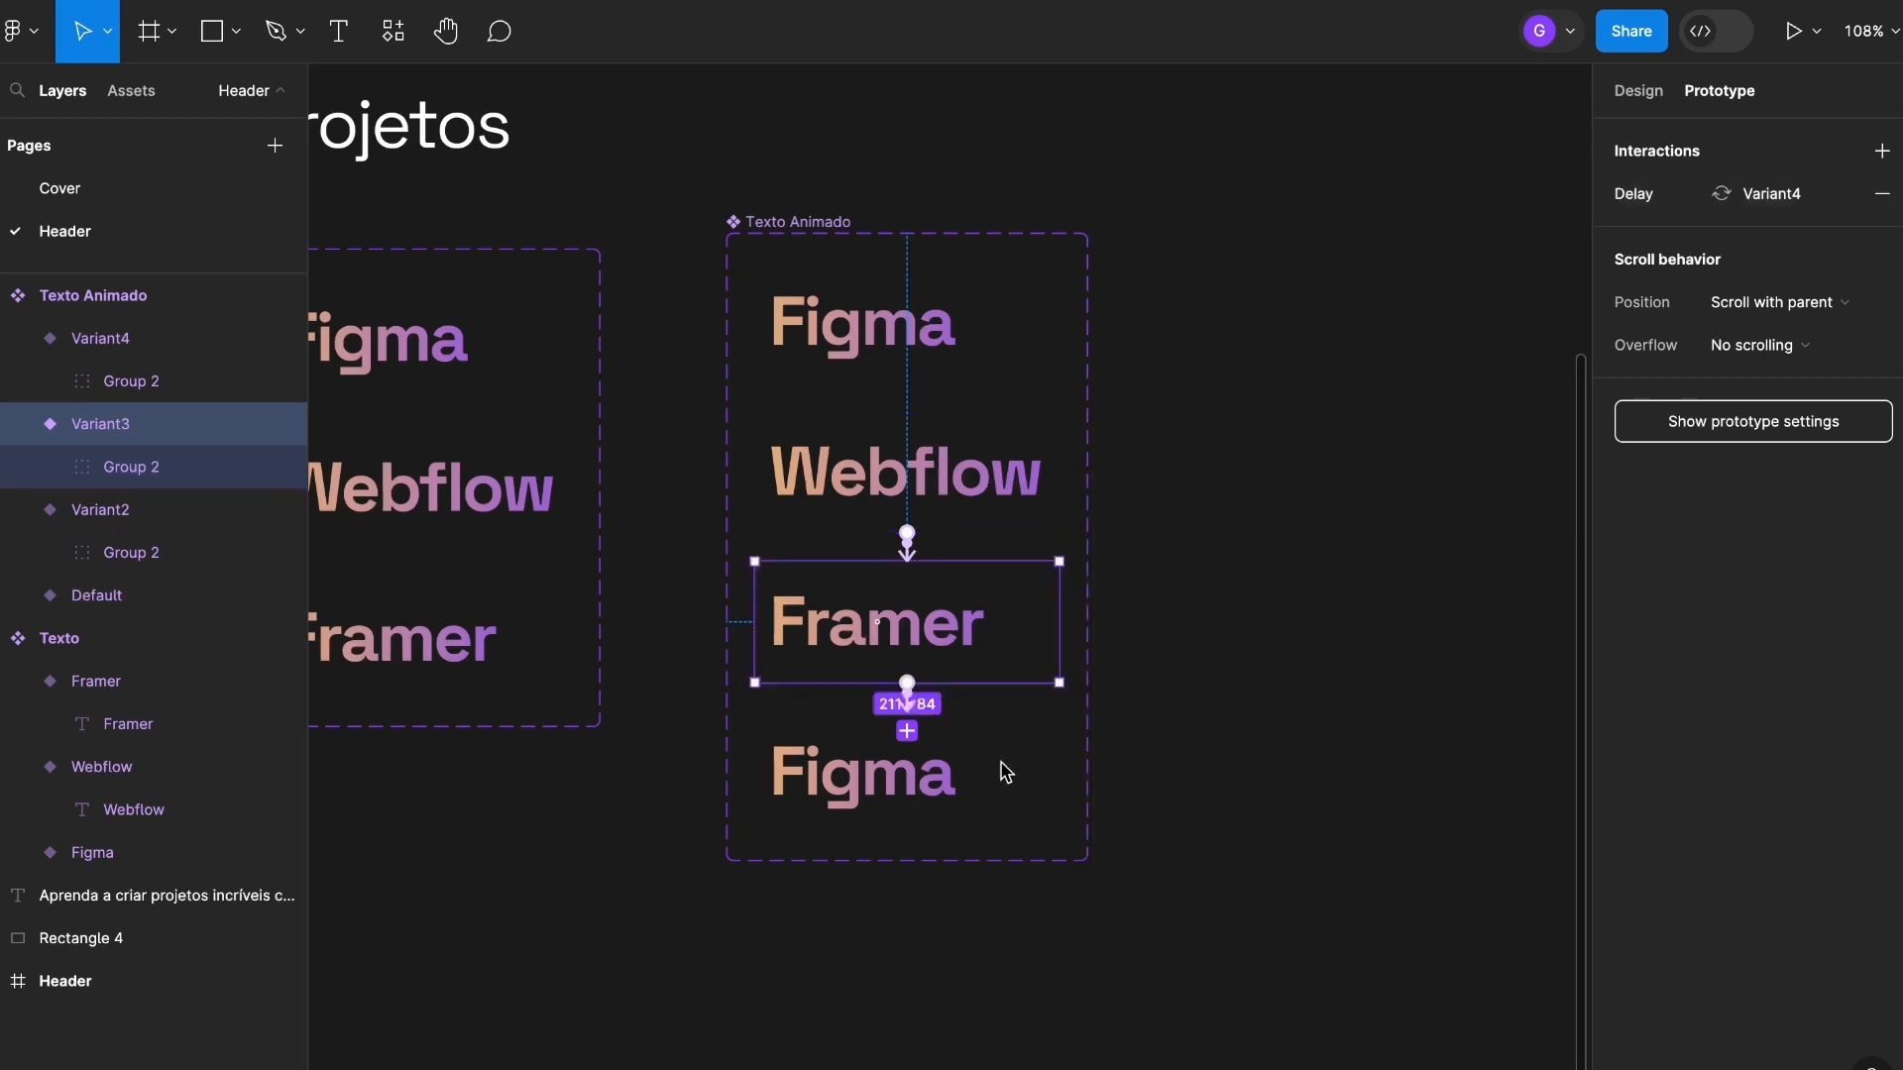
Connect Variant4 back to the Default variant with an interaction triggered After delay at 1 ms.
left_click(904, 808)
left_click_drag(1061, 775, 964, 319)
left_click_drag(892, 459, 1313, 334)
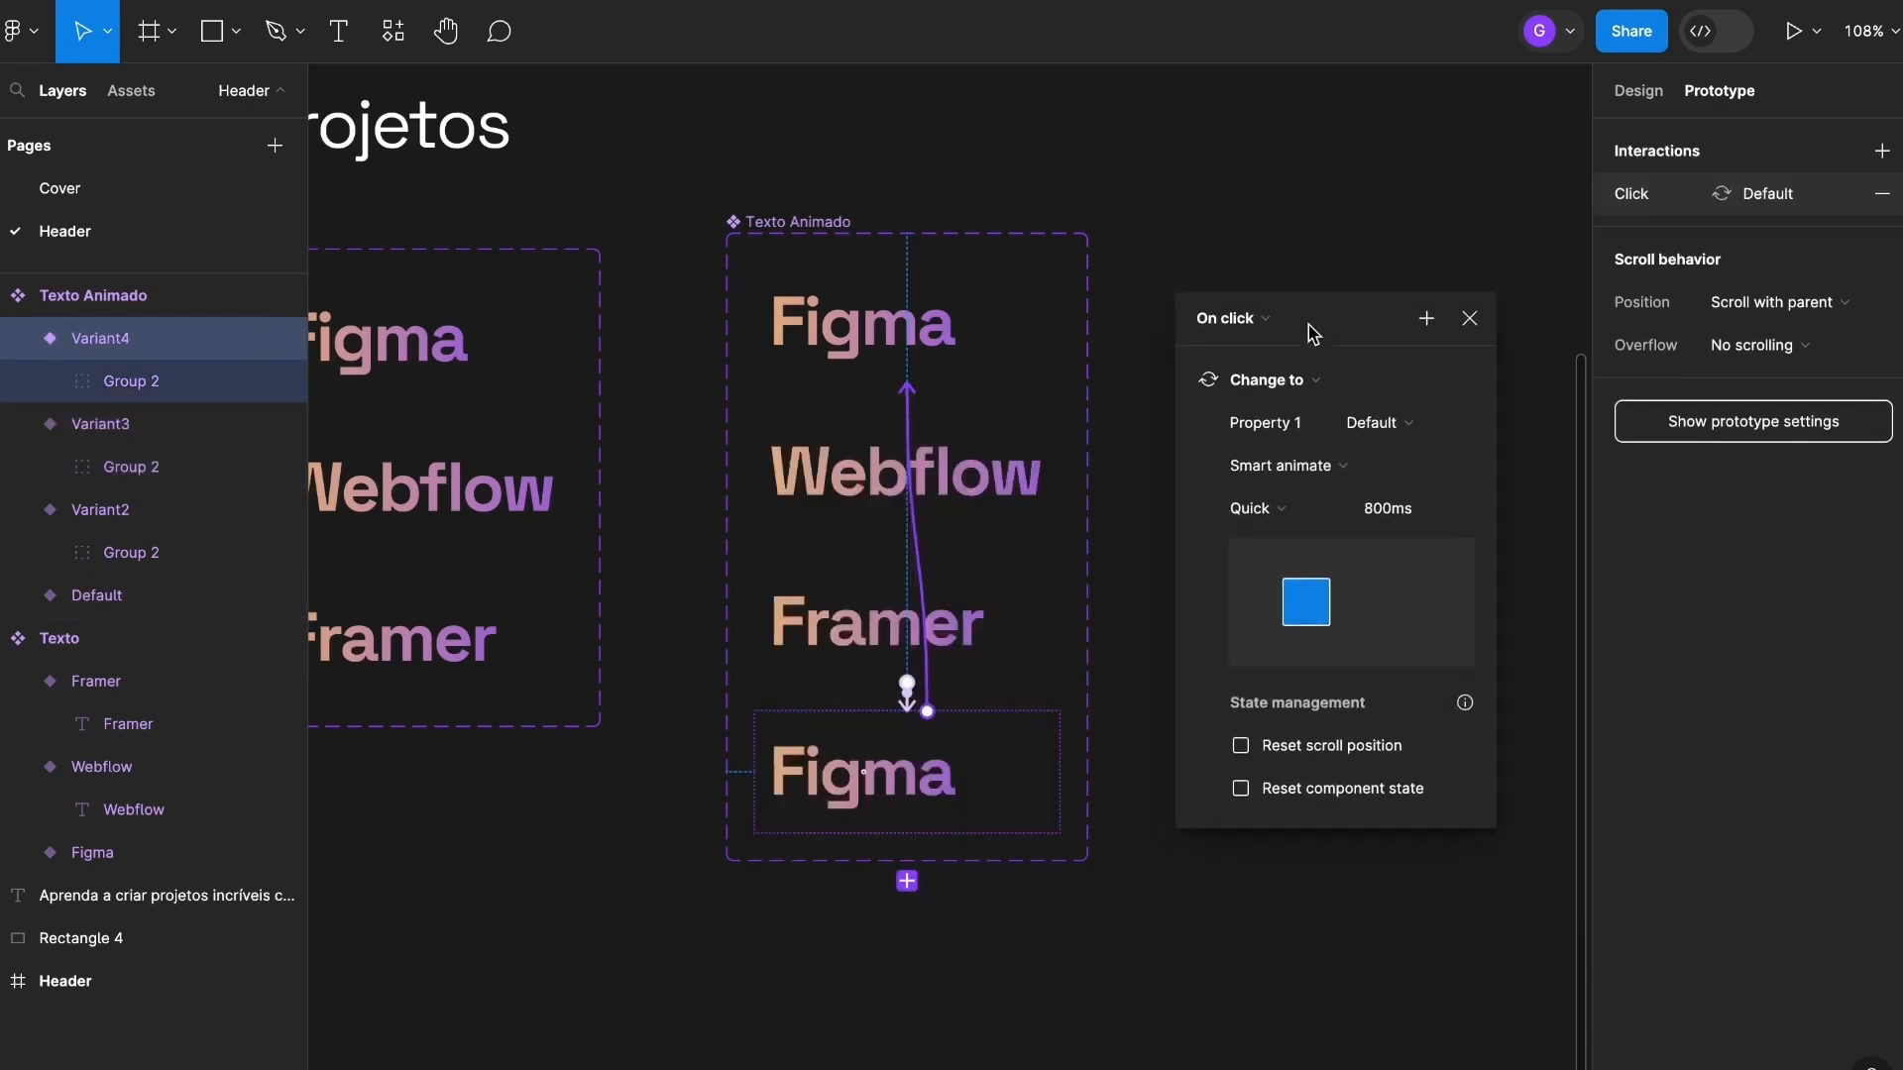
left_click(1267, 322)
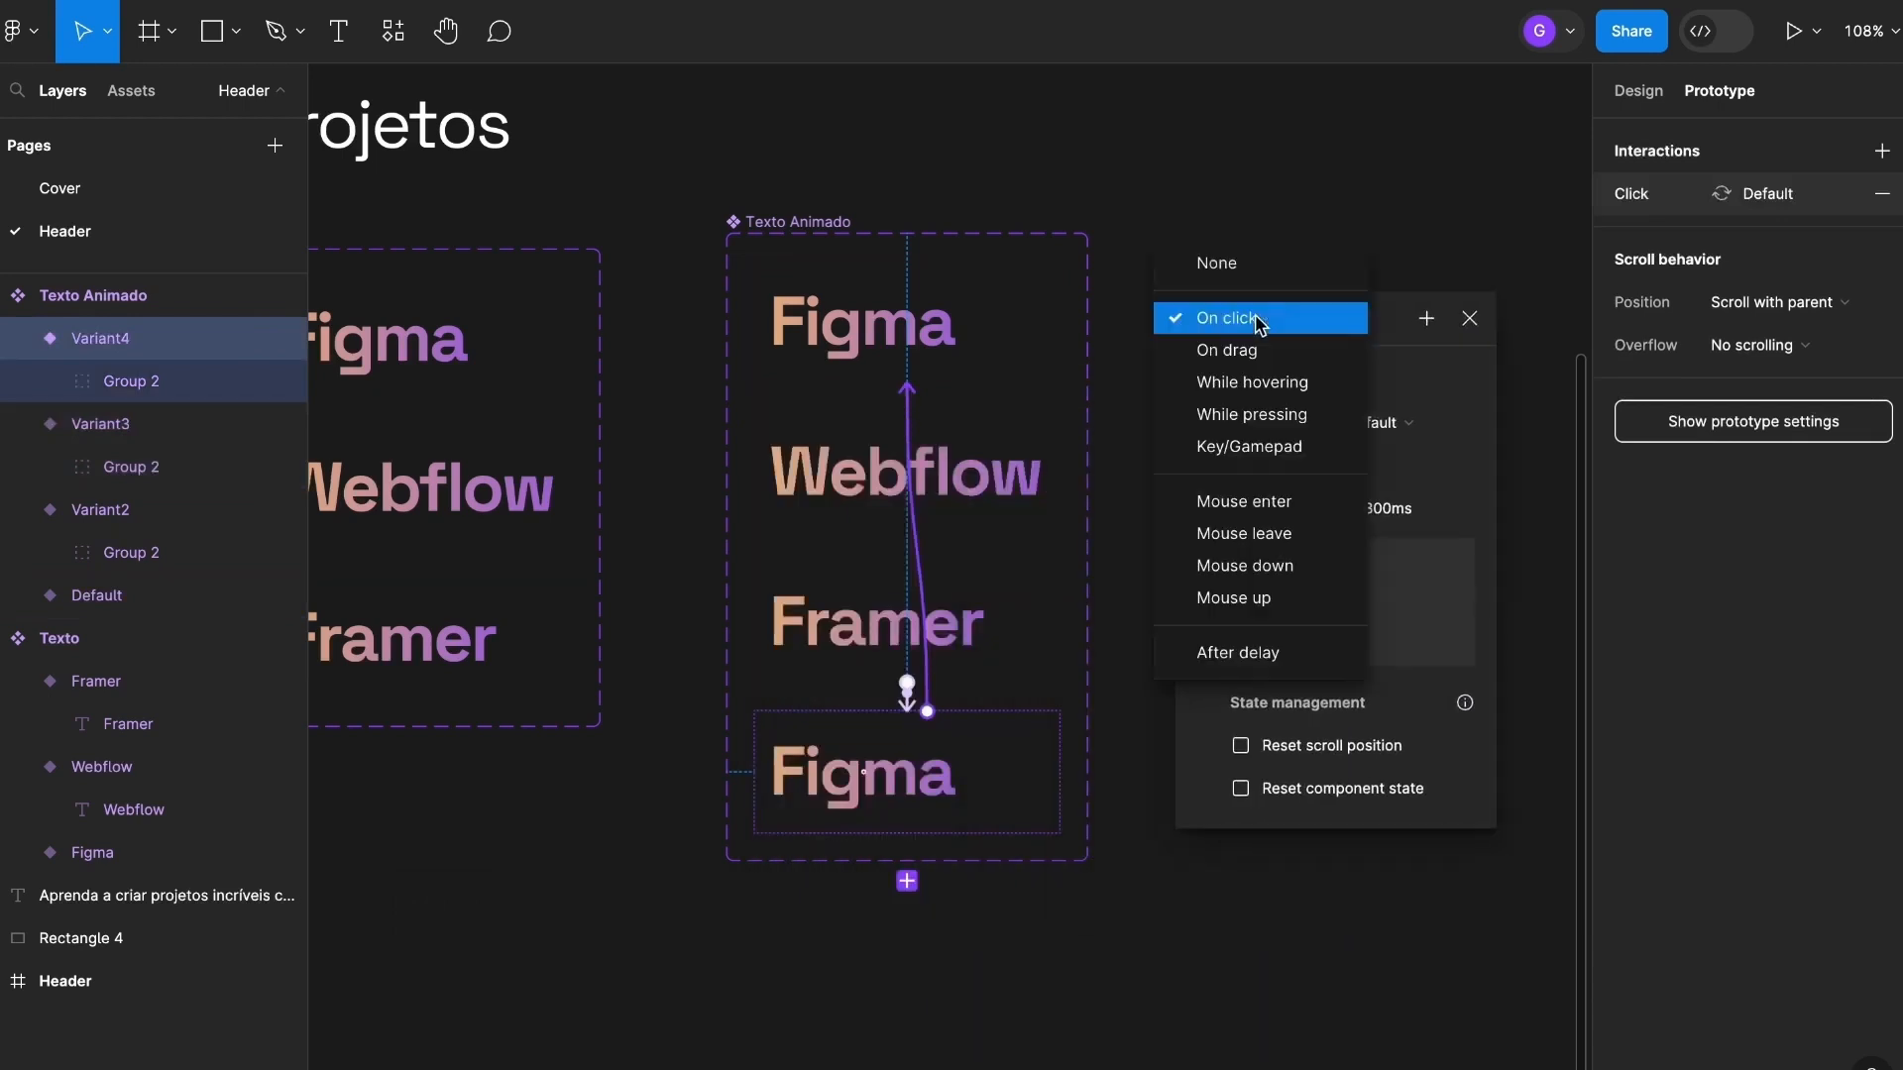
left_click(1251, 652)
left_click(1282, 375)
type("1")
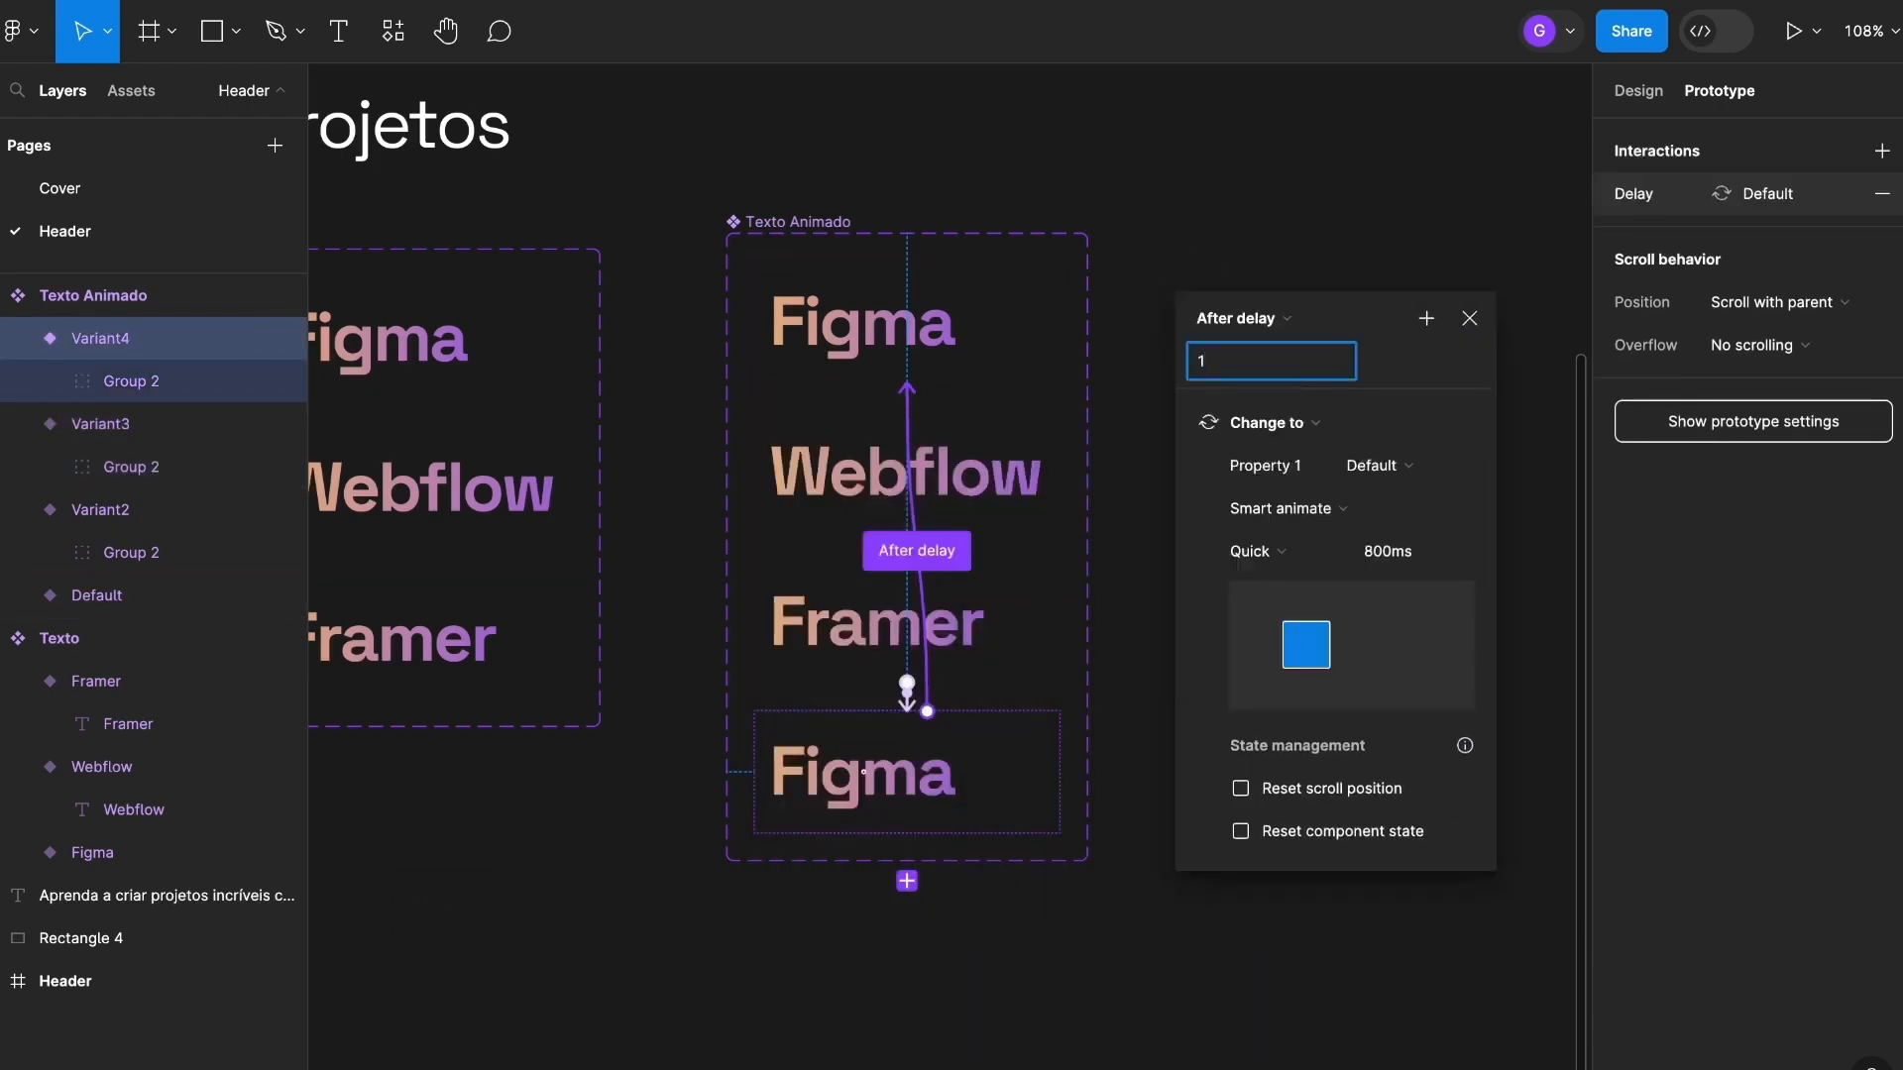
key("Return")
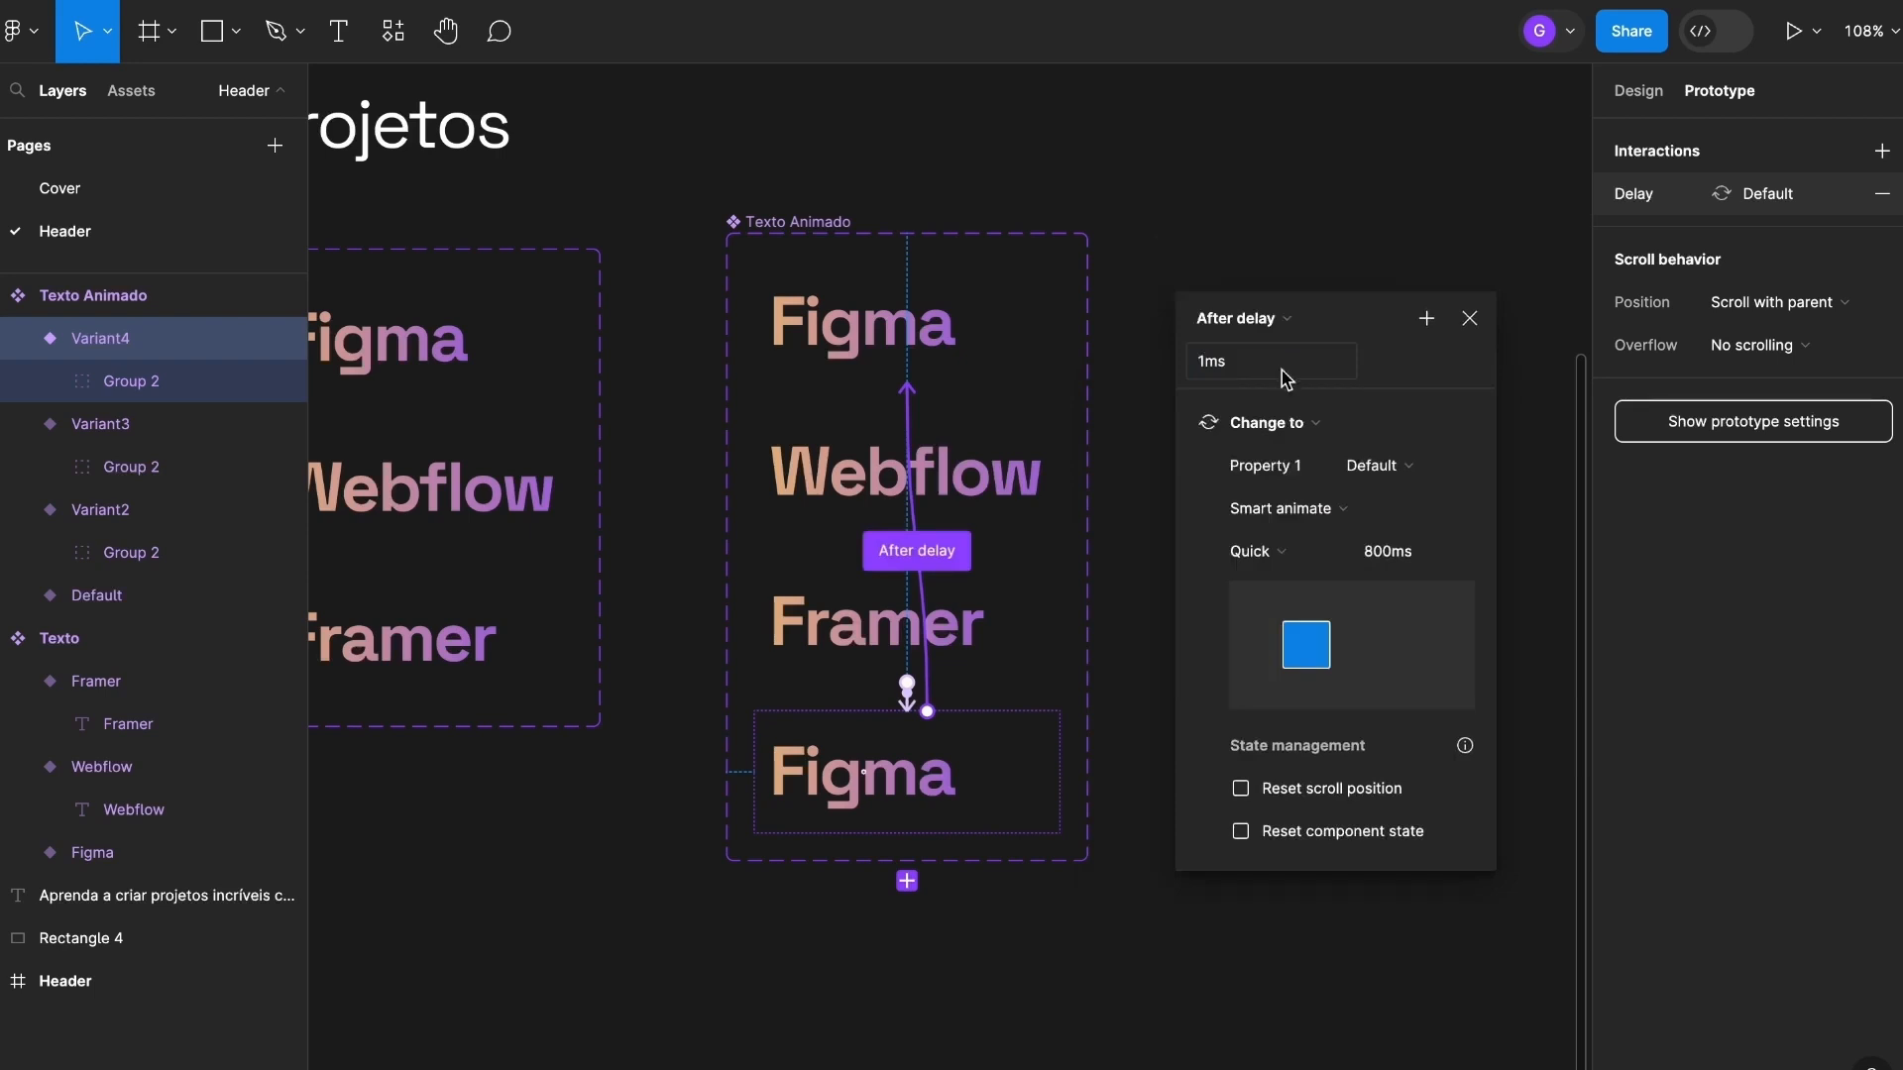
Set the Variant4-to-Default transition to Instant and close the interaction settings.
left_click(1328, 511)
left_click(1313, 429)
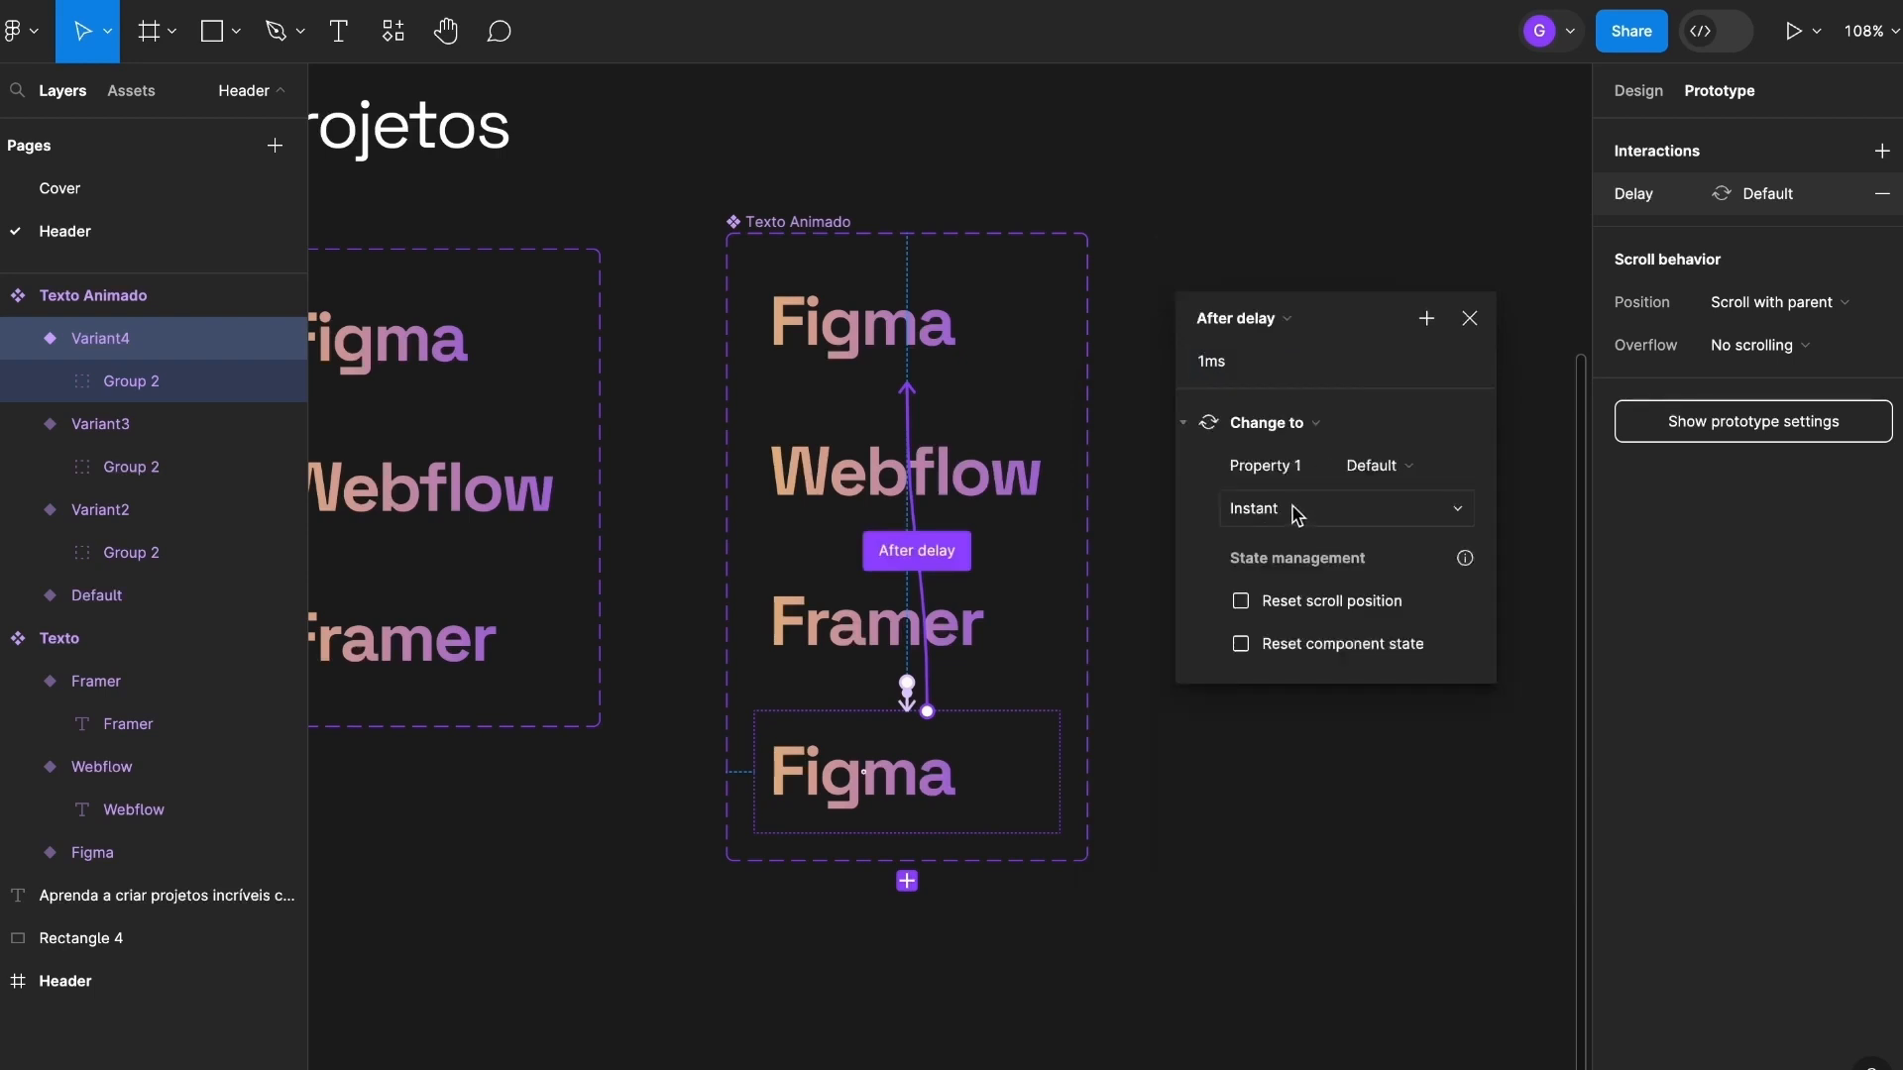
left_click(1470, 318)
left_click(1303, 264)
scroll(1298, 260, "down", 5, "ctrl")
left_click(1115, 248)
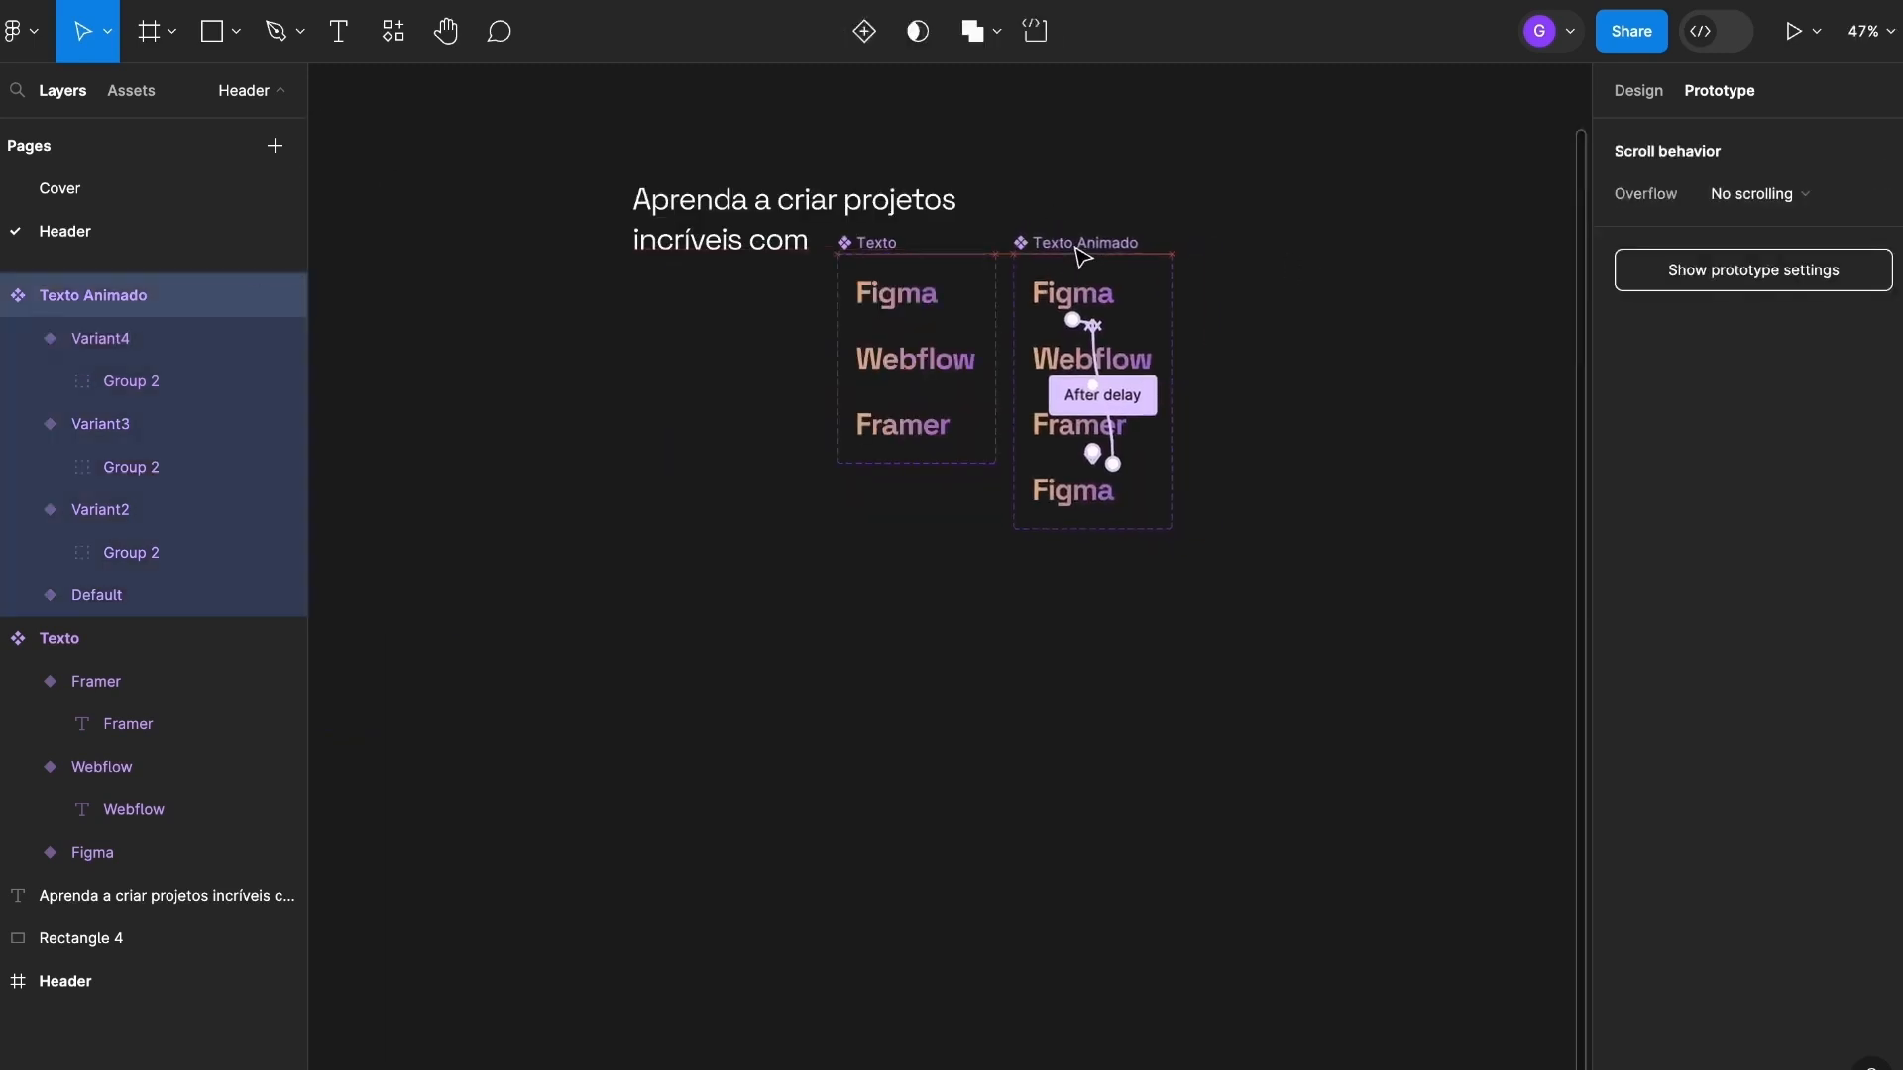
key("Escape")
scroll(1109, 315, "up", 2, "ctrl")
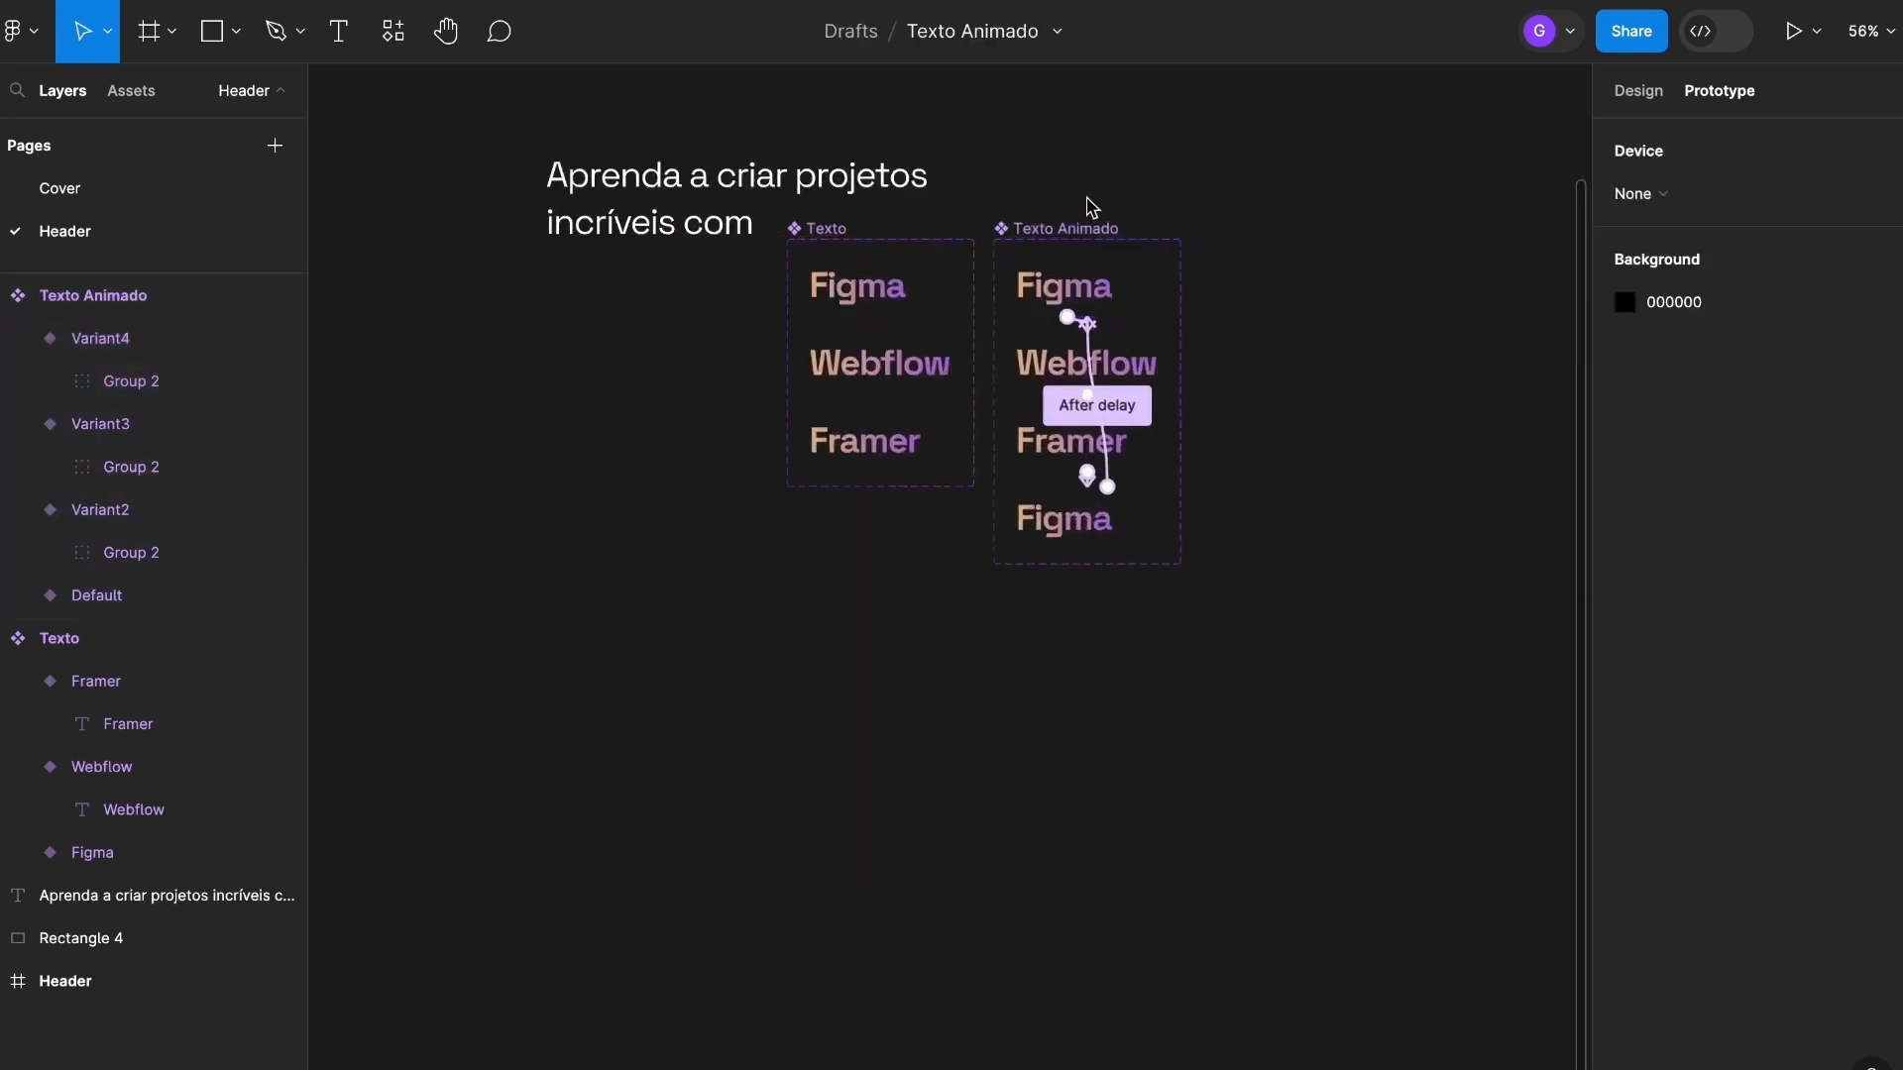
Move the heading text "Aprenda a criar projetos incríveis com" to the empty canvas below the Texto component set.
left_click_drag(1090, 203, 1041, 260)
left_click_drag(651, 256, 666, 811)
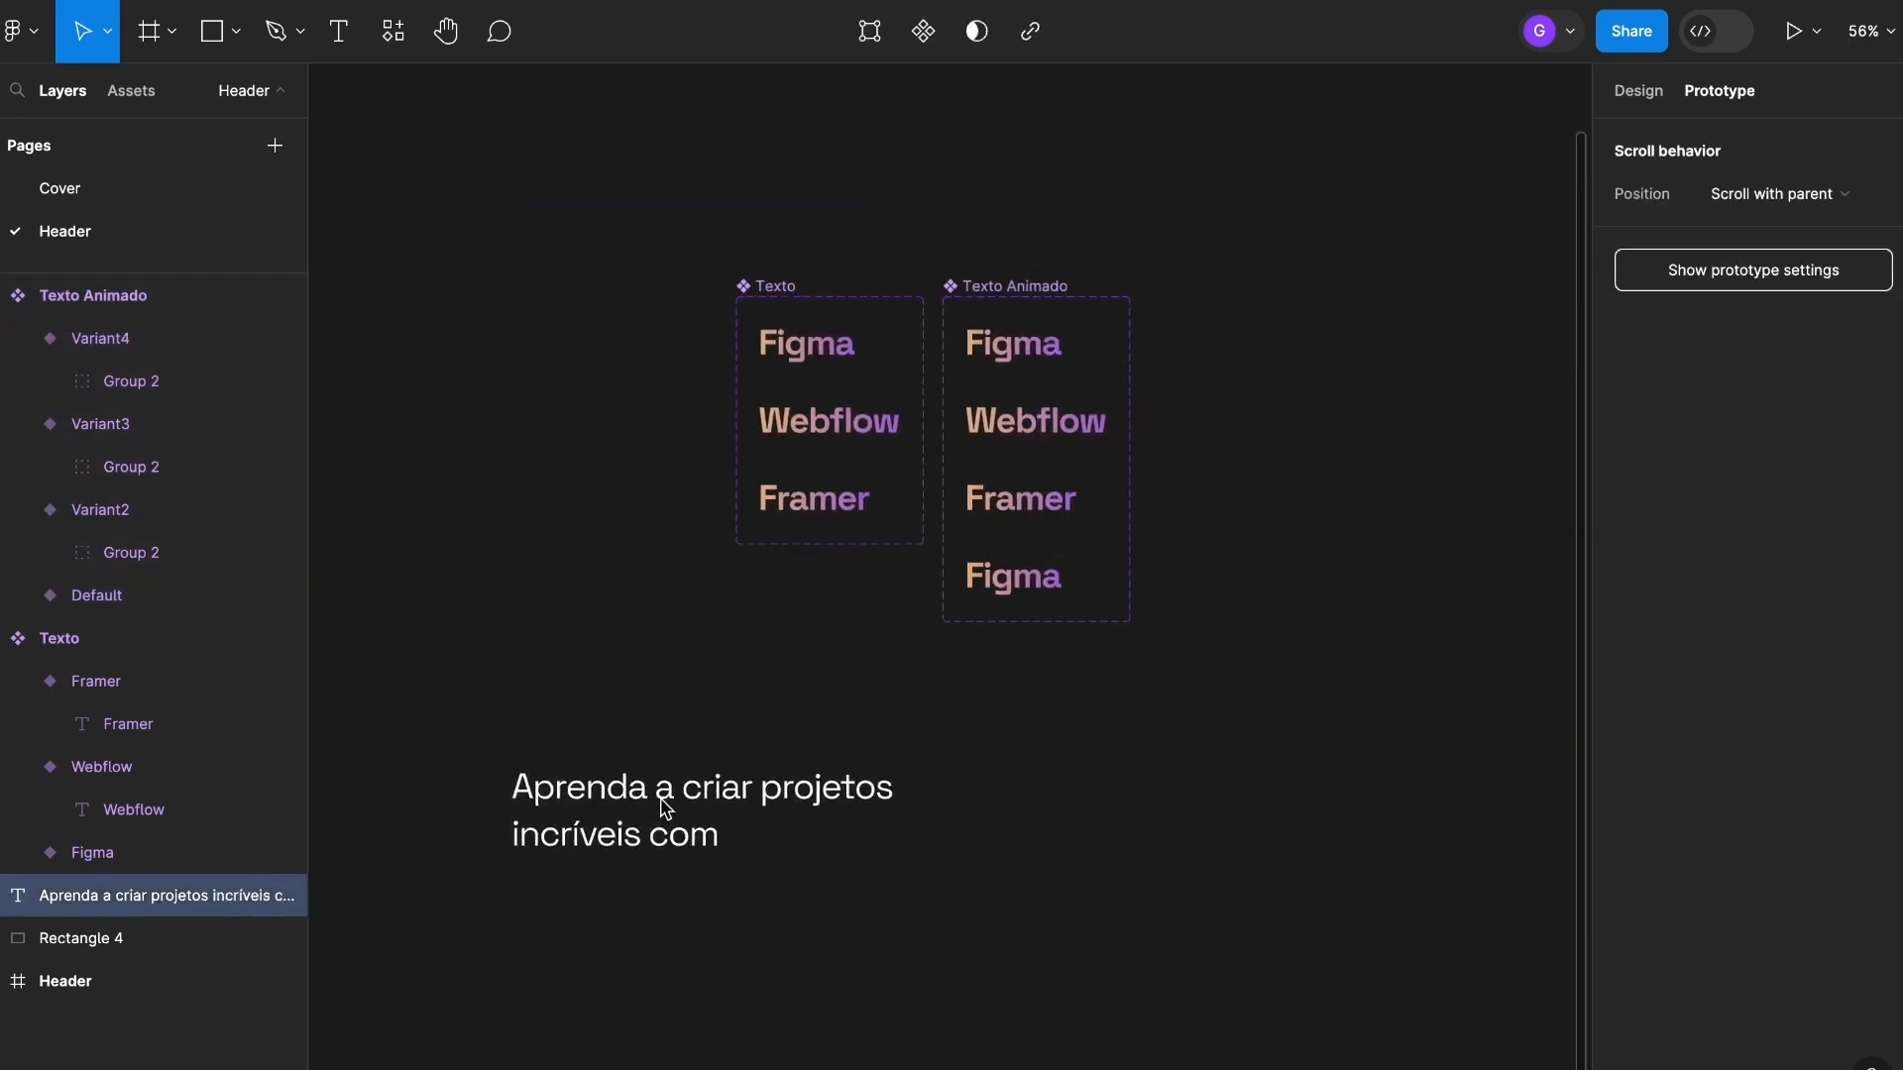
scroll(896, 665, "down", 2)
left_click(720, 605)
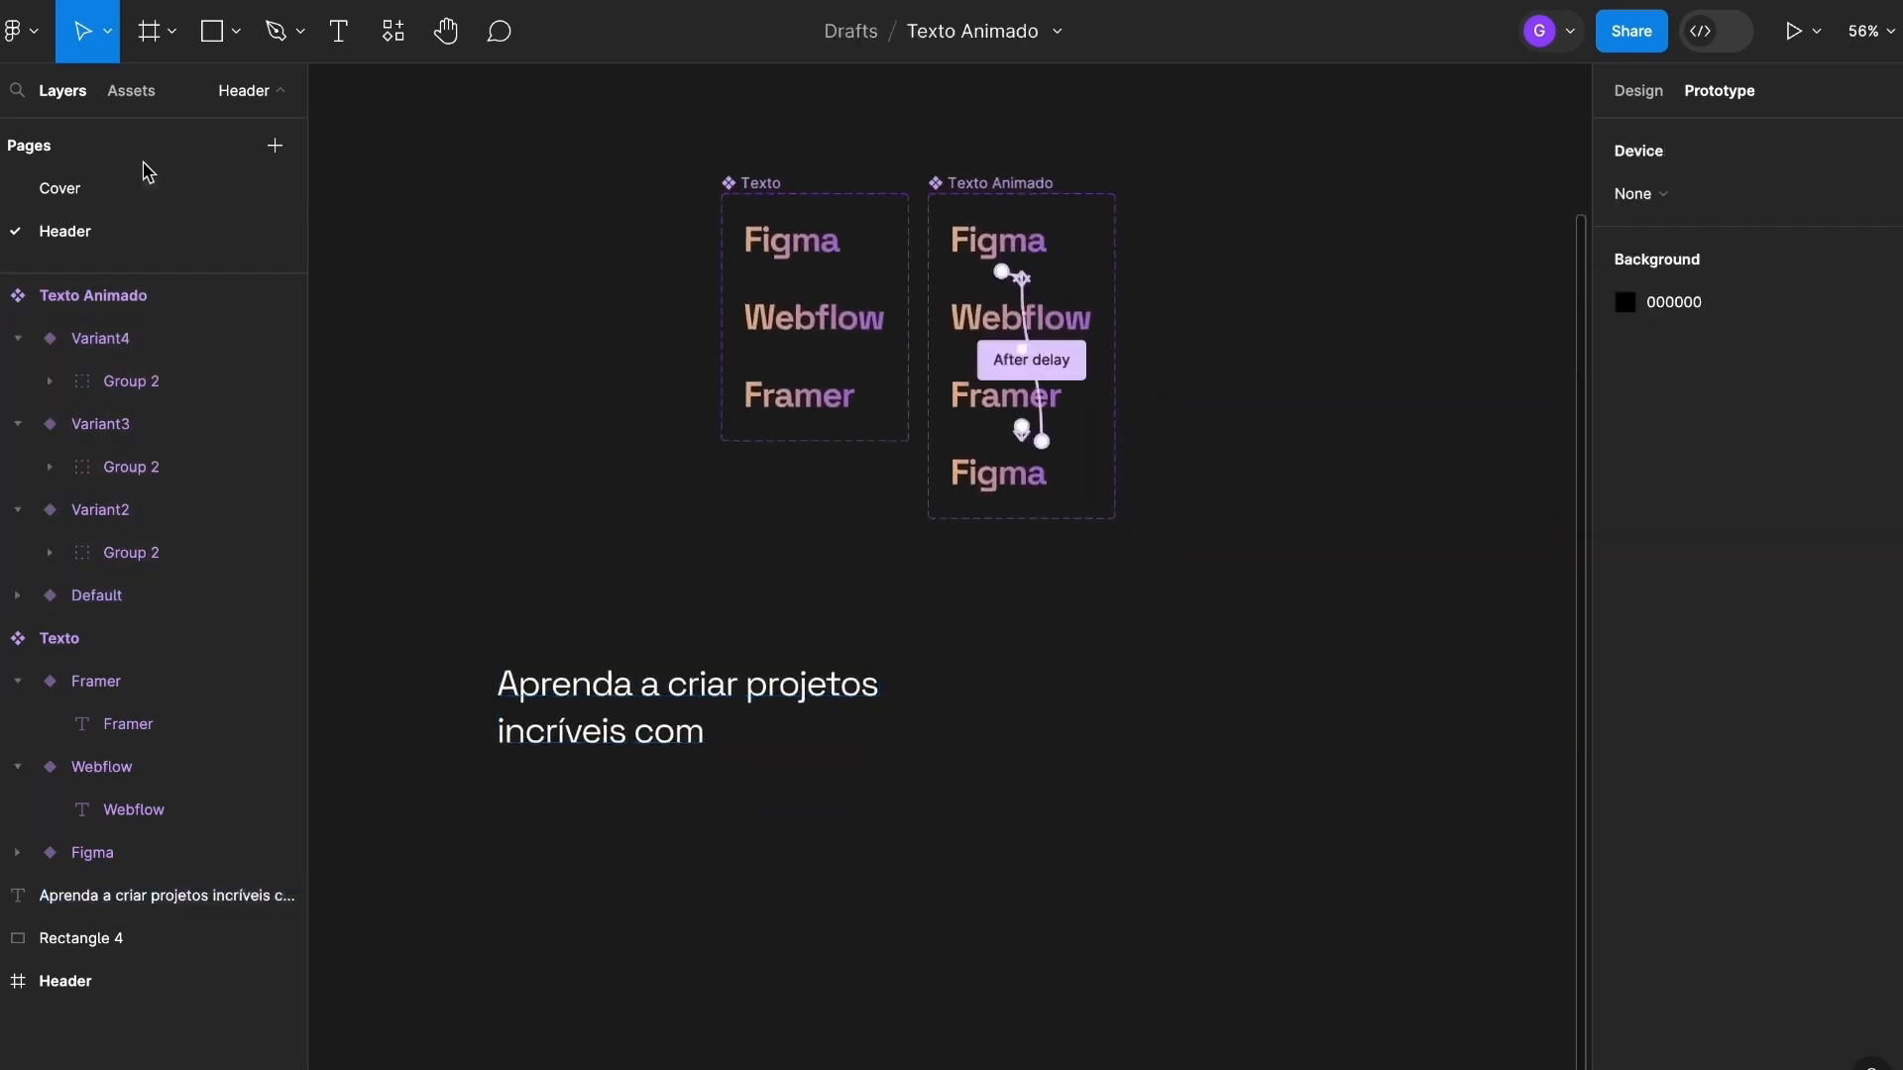
Insert an instance of the Texto Animado component and place it directly after "incríveis com" in line with the heading's second line.
left_click(138, 96)
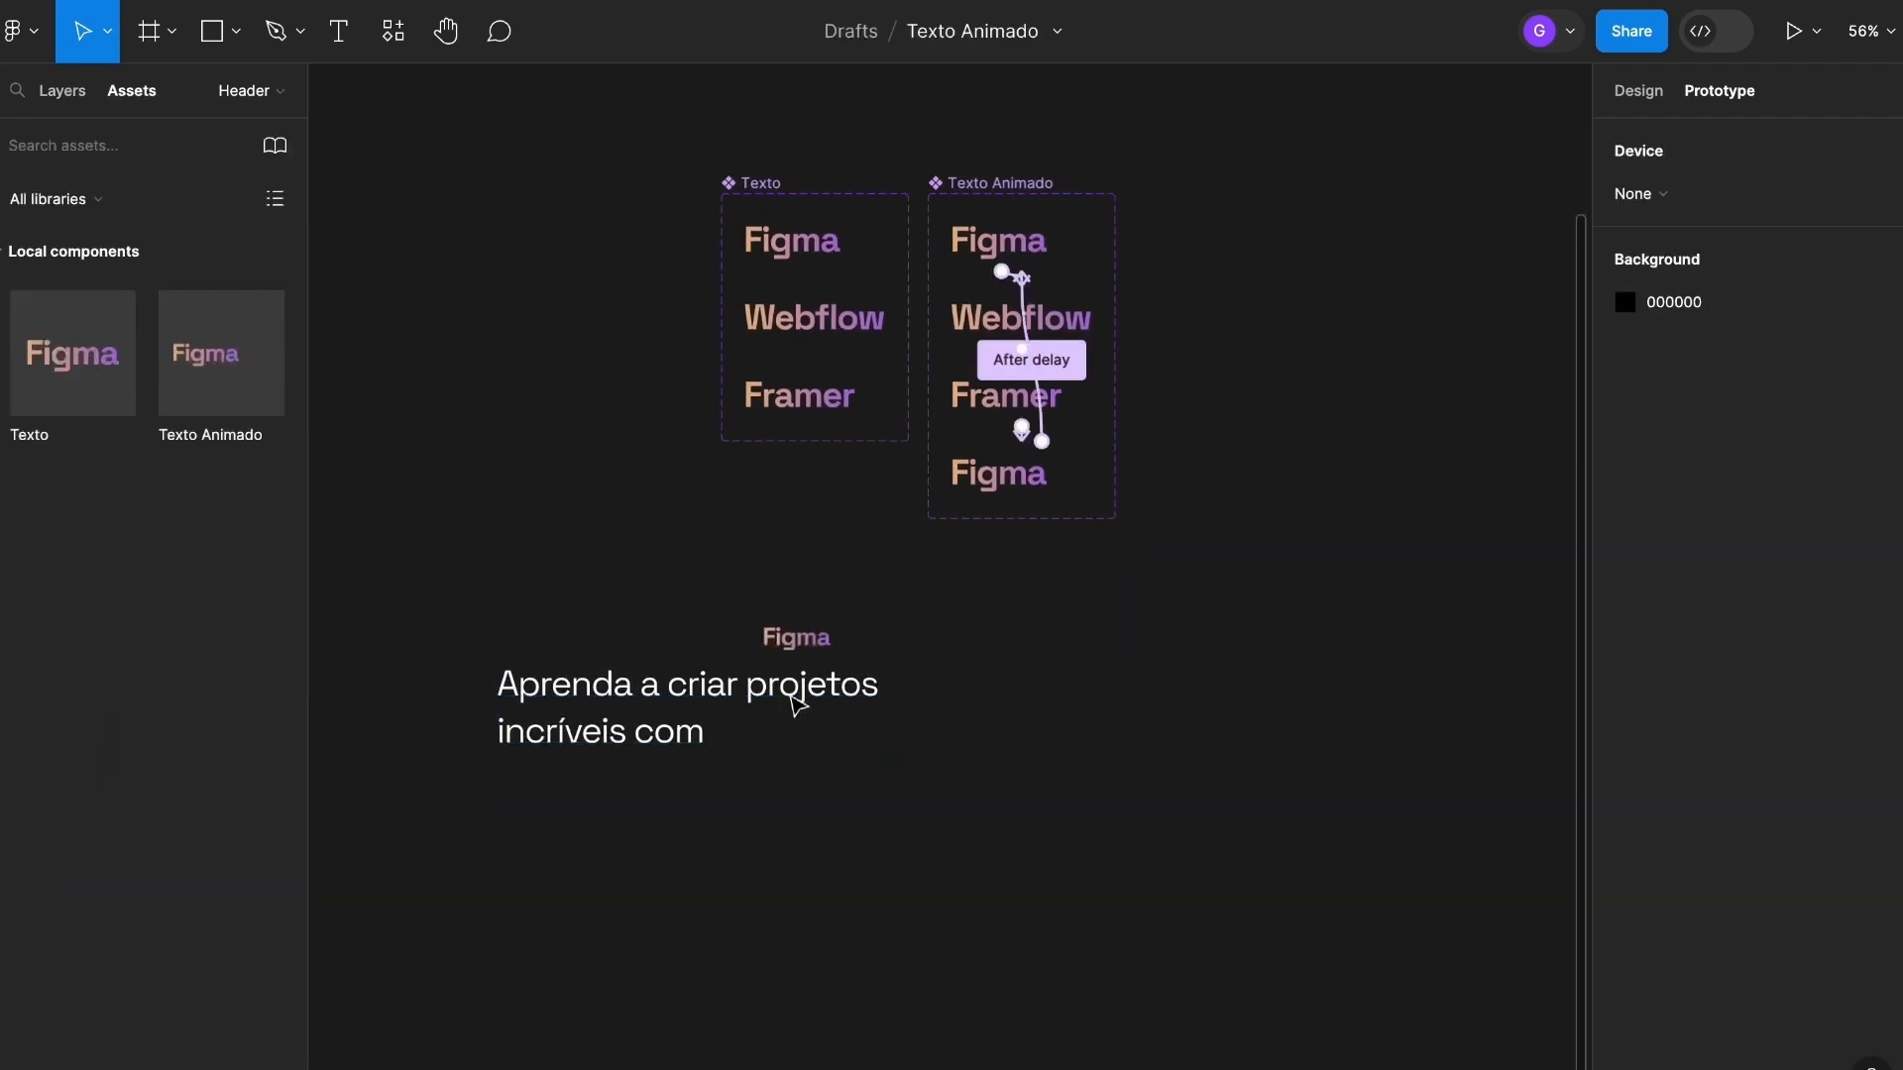
left_click_drag(804, 684, 830, 782)
scroll(786, 789, "up", 5)
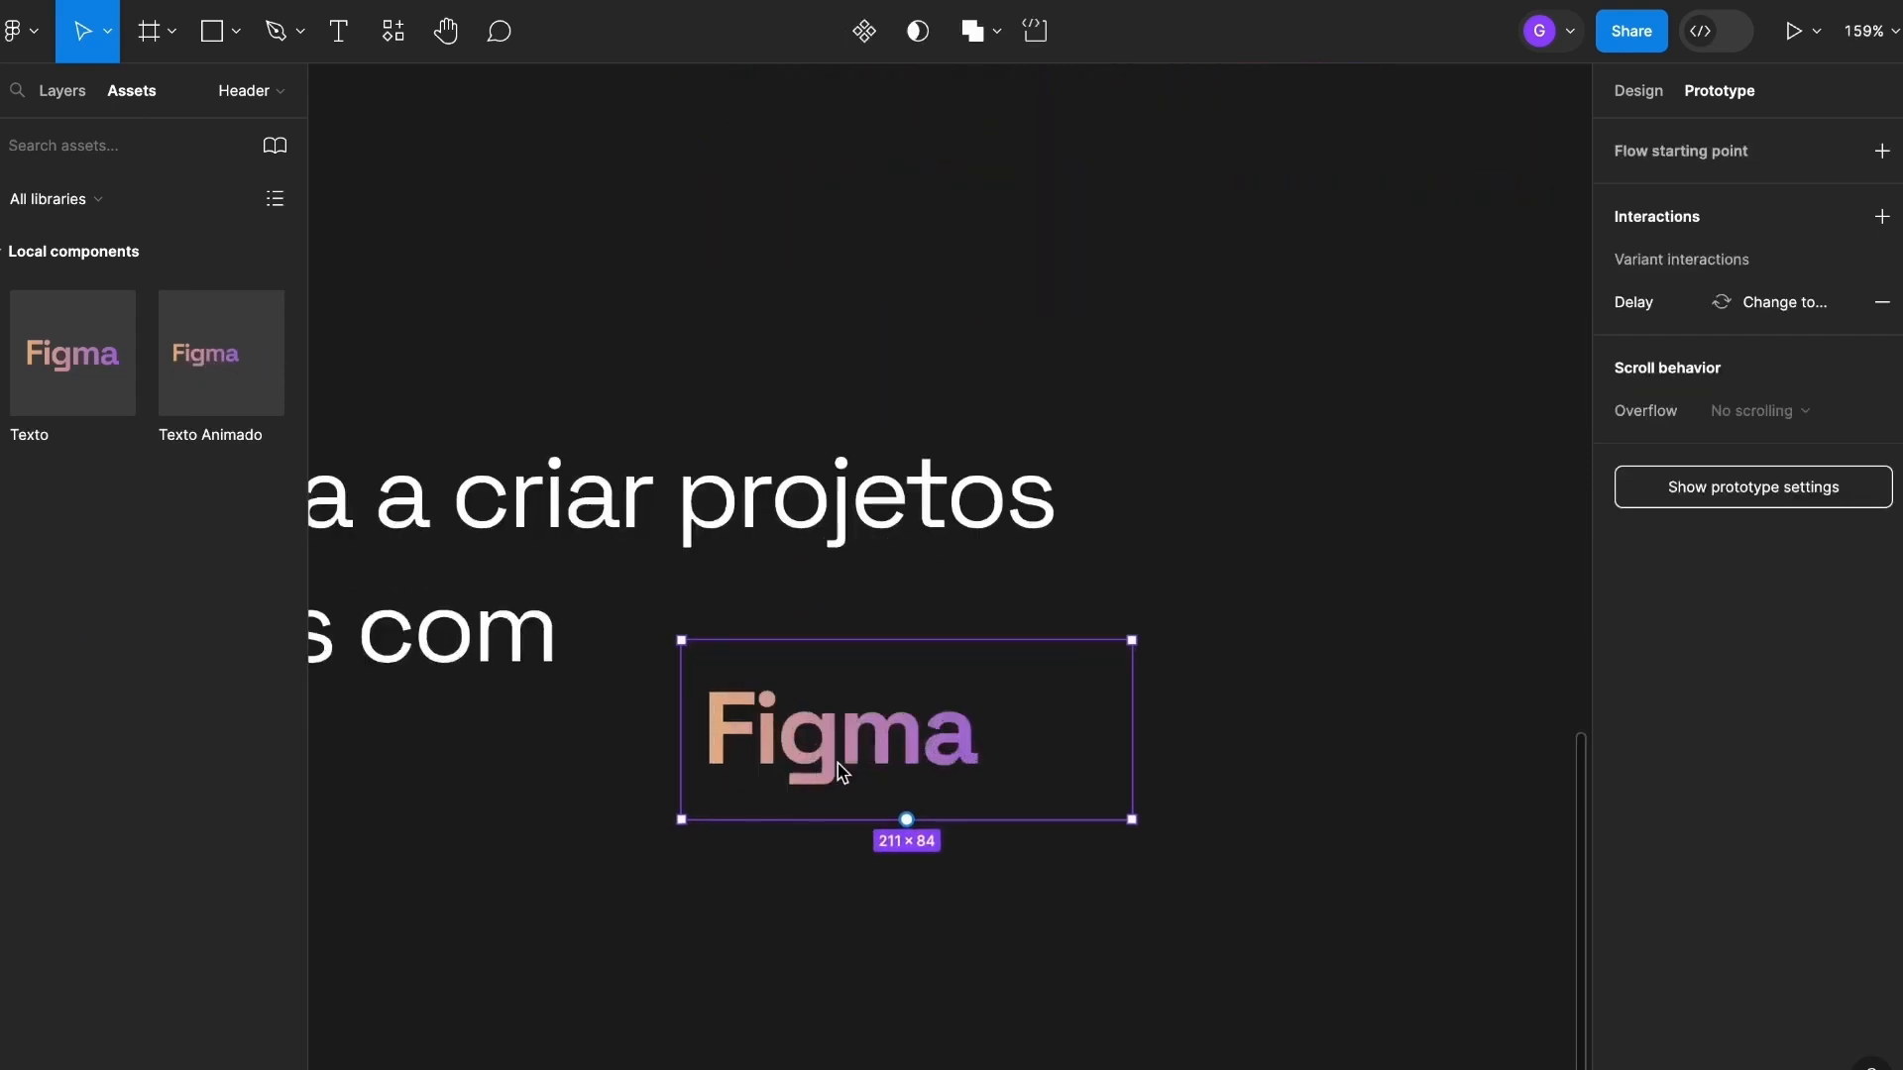
left_click_drag(970, 746, 892, 630)
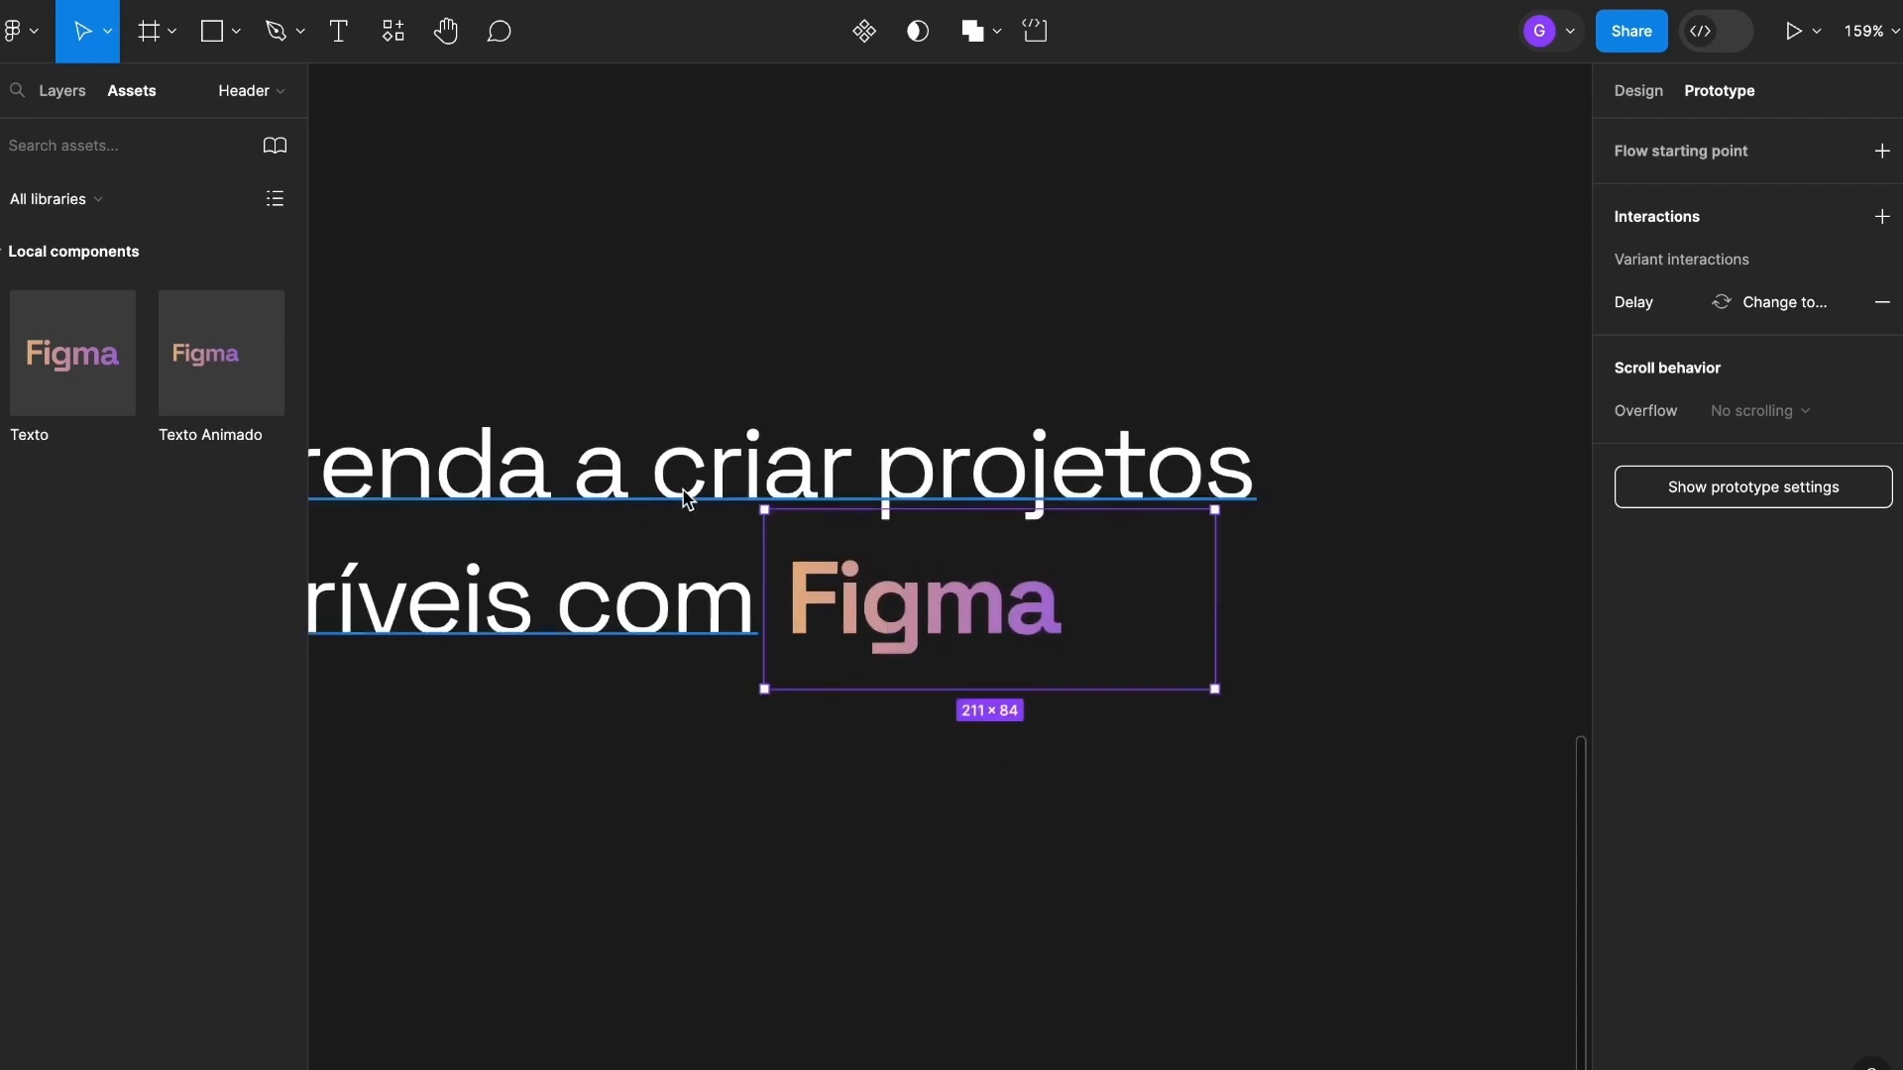
Select the heading text together with the Texto Animado instance and move both into the Header frame above the paragraph.
left_click(789, 331)
scroll(621, 263, "down", 5)
left_click_drag(494, 259, 1037, 553)
scroll(705, 405, "down", 5)
left_click_drag(709, 436, 1291, 301)
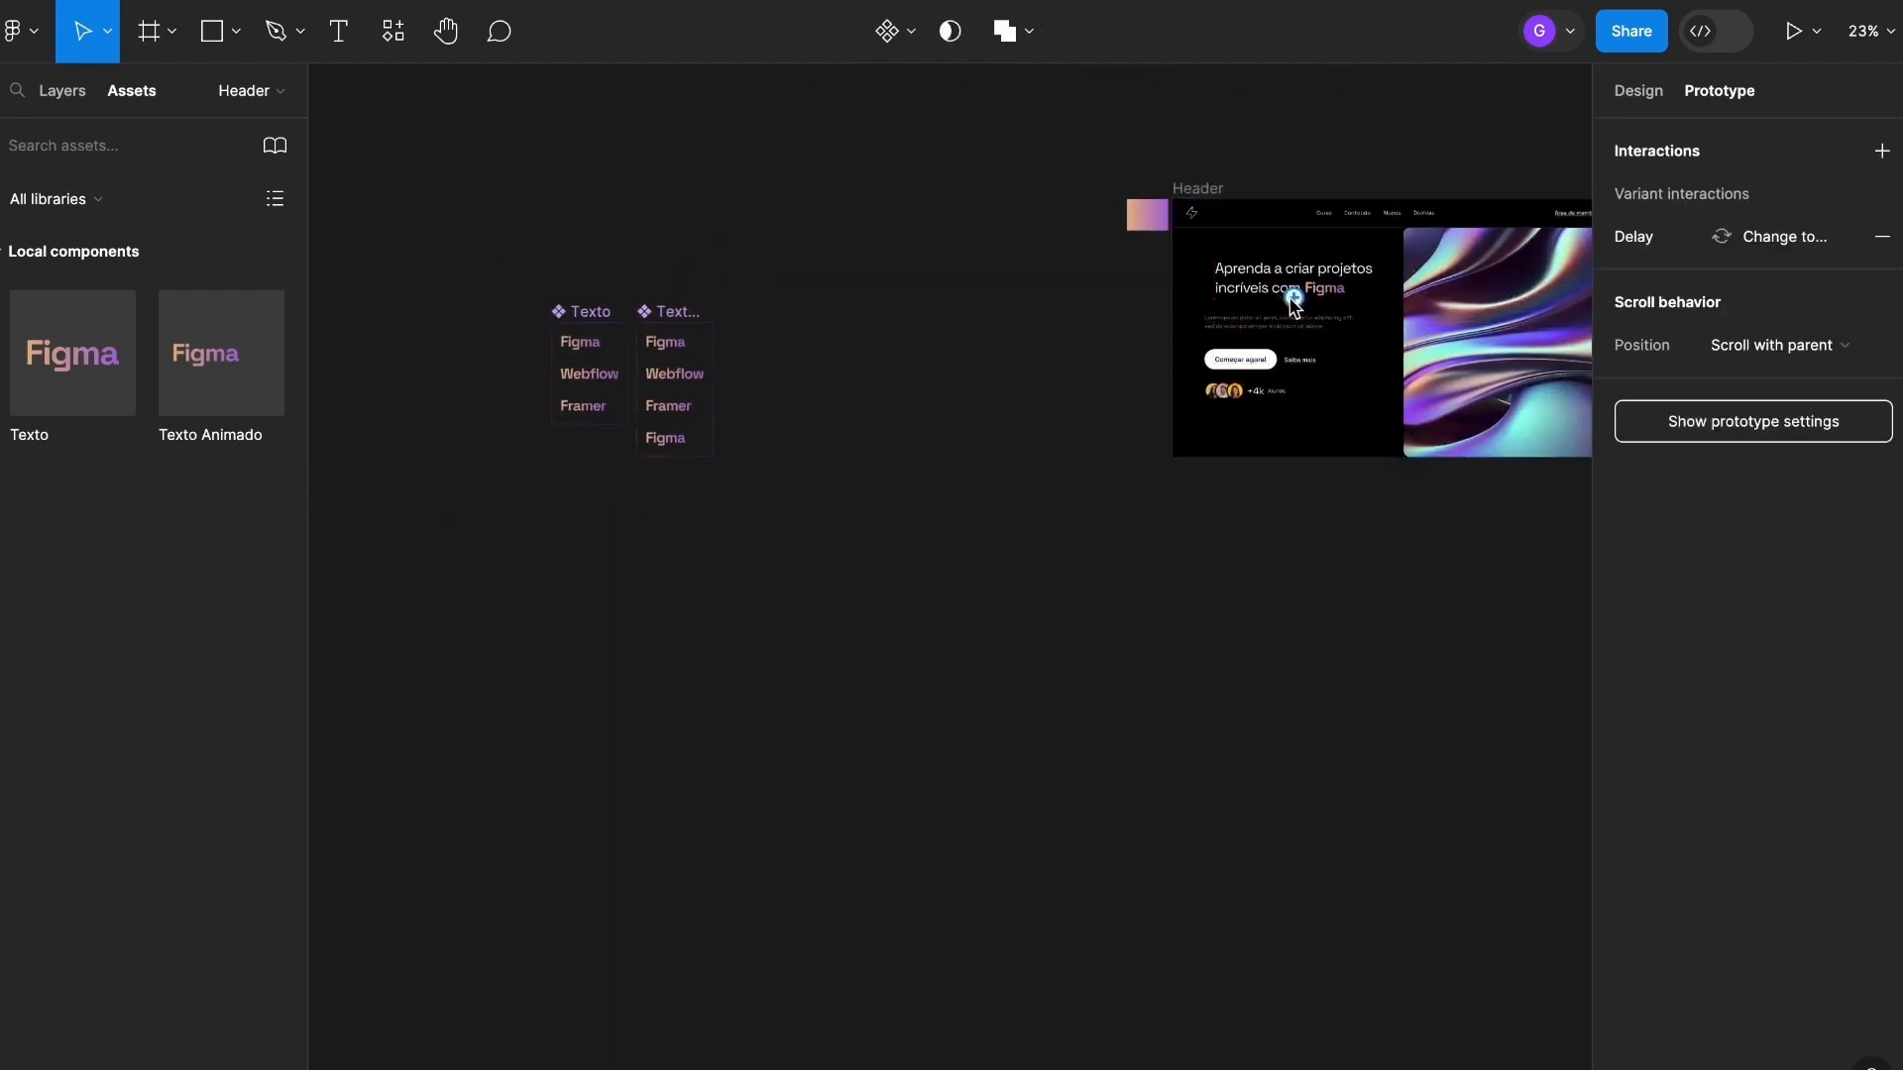
Align the heading and Texto Animado instance with the left edge of the paragraph in the Header frame, then deselect them.
scroll(1291, 302, "up", 5)
scroll(1031, 416, "up", 3)
left_click_drag(716, 421, 635, 446)
scroll(624, 431, "up", 5)
scroll(624, 437, "down", 5)
scroll(909, 437, "down", 2)
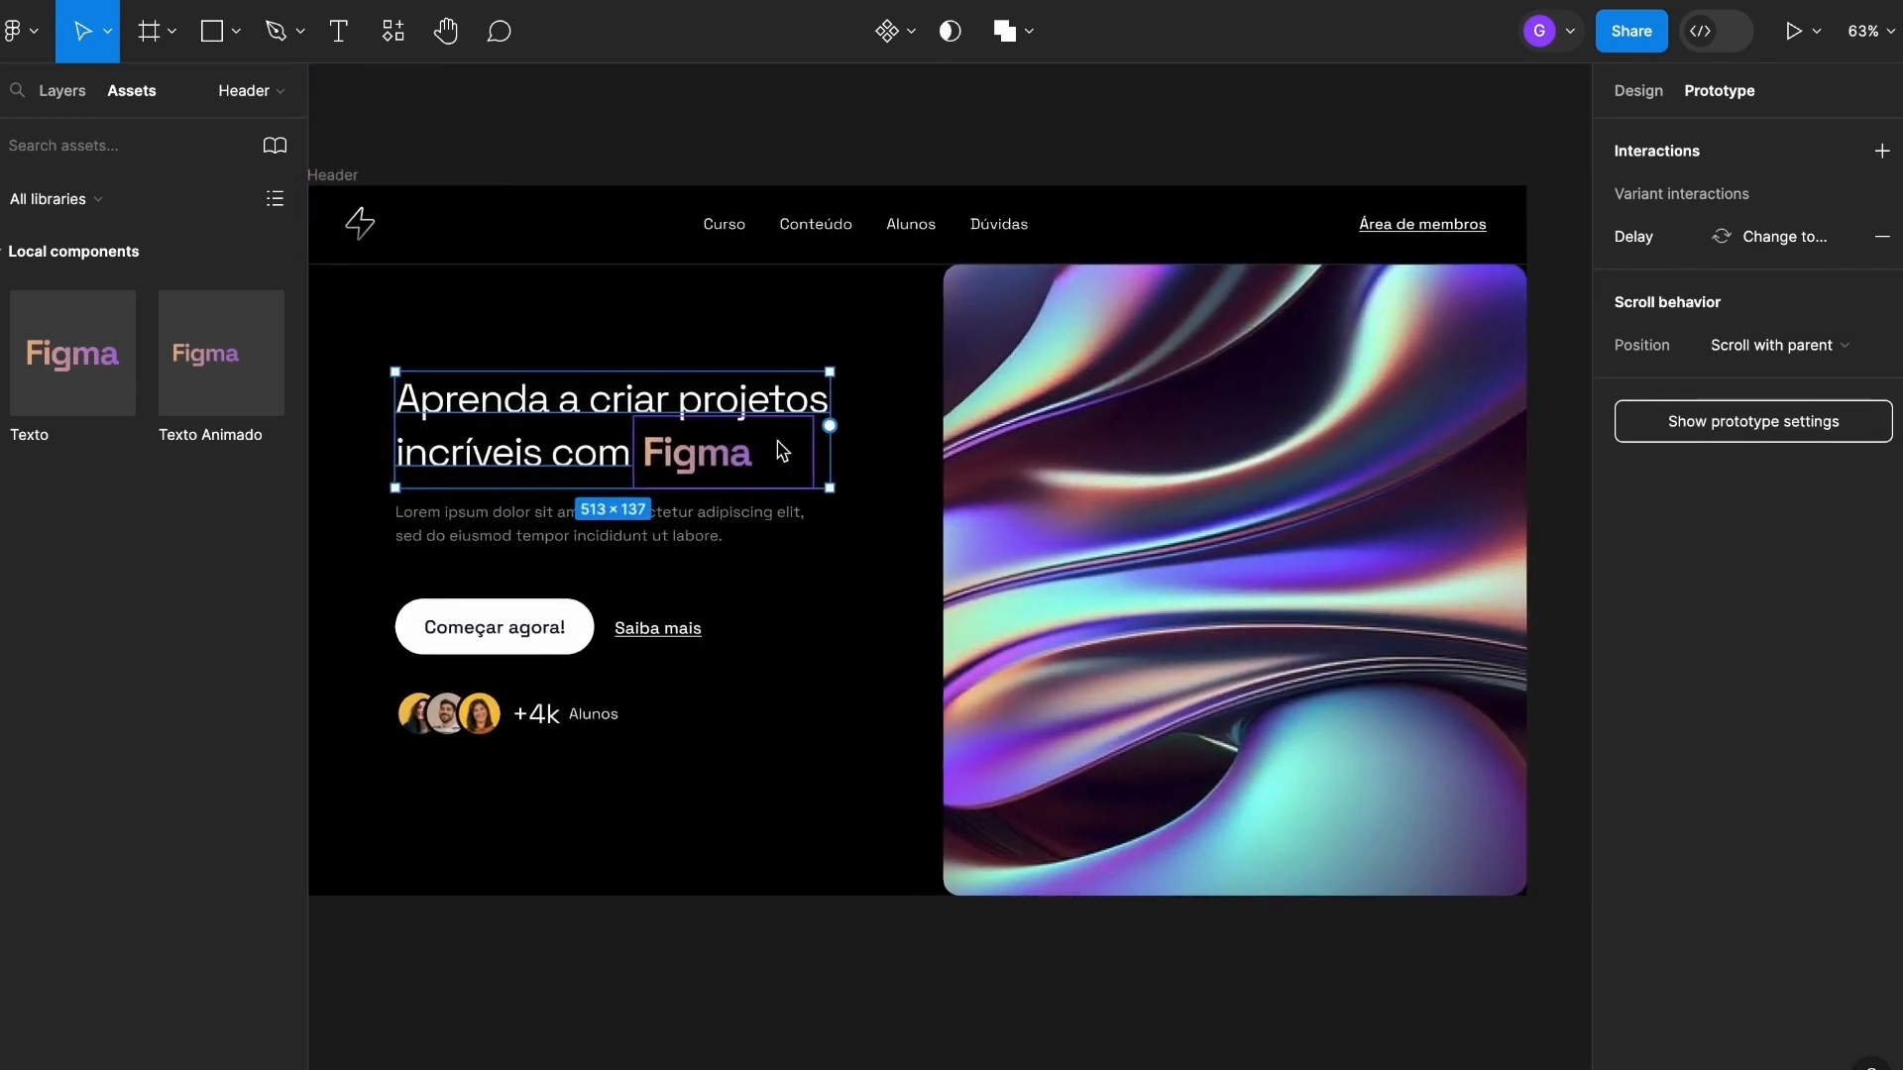
left_click(966, 139)
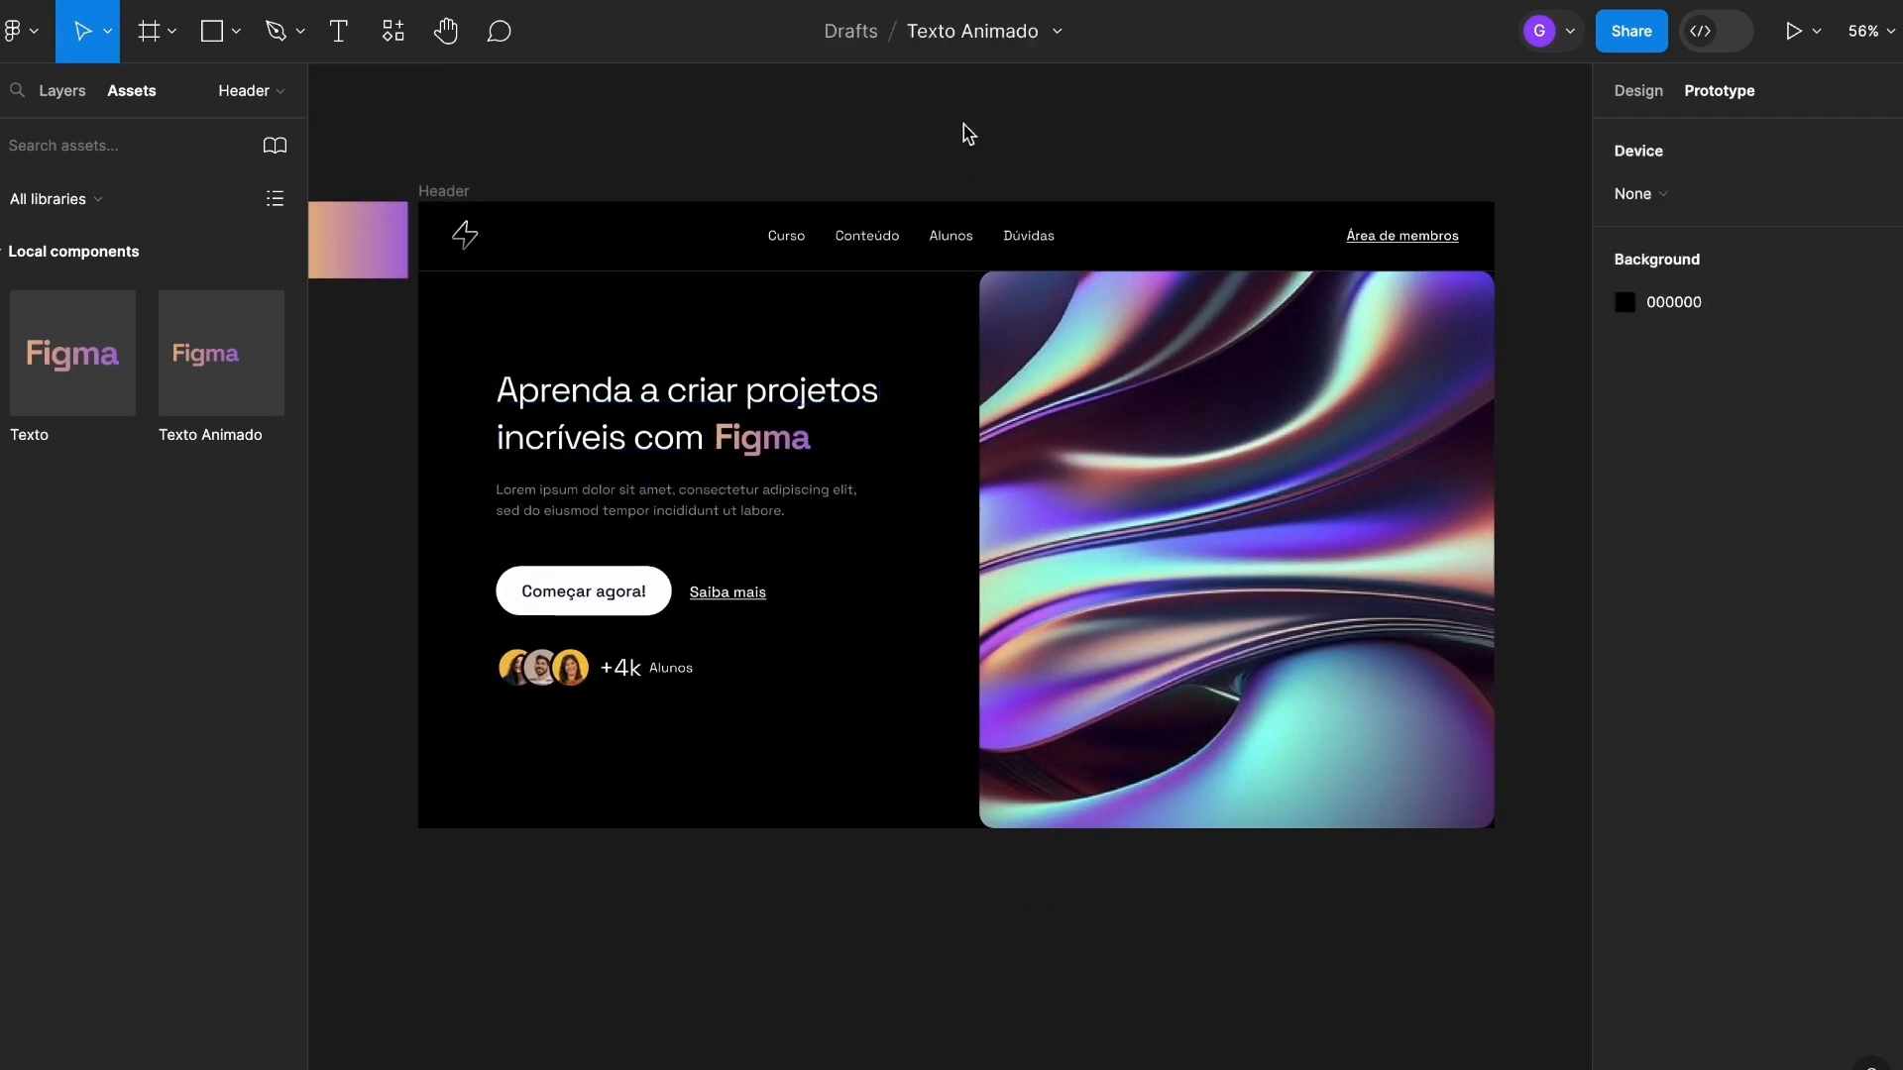
Select the Header frame and launch its prototype presentation to check the text animation.
left_click(436, 191)
left_click(1819, 37)
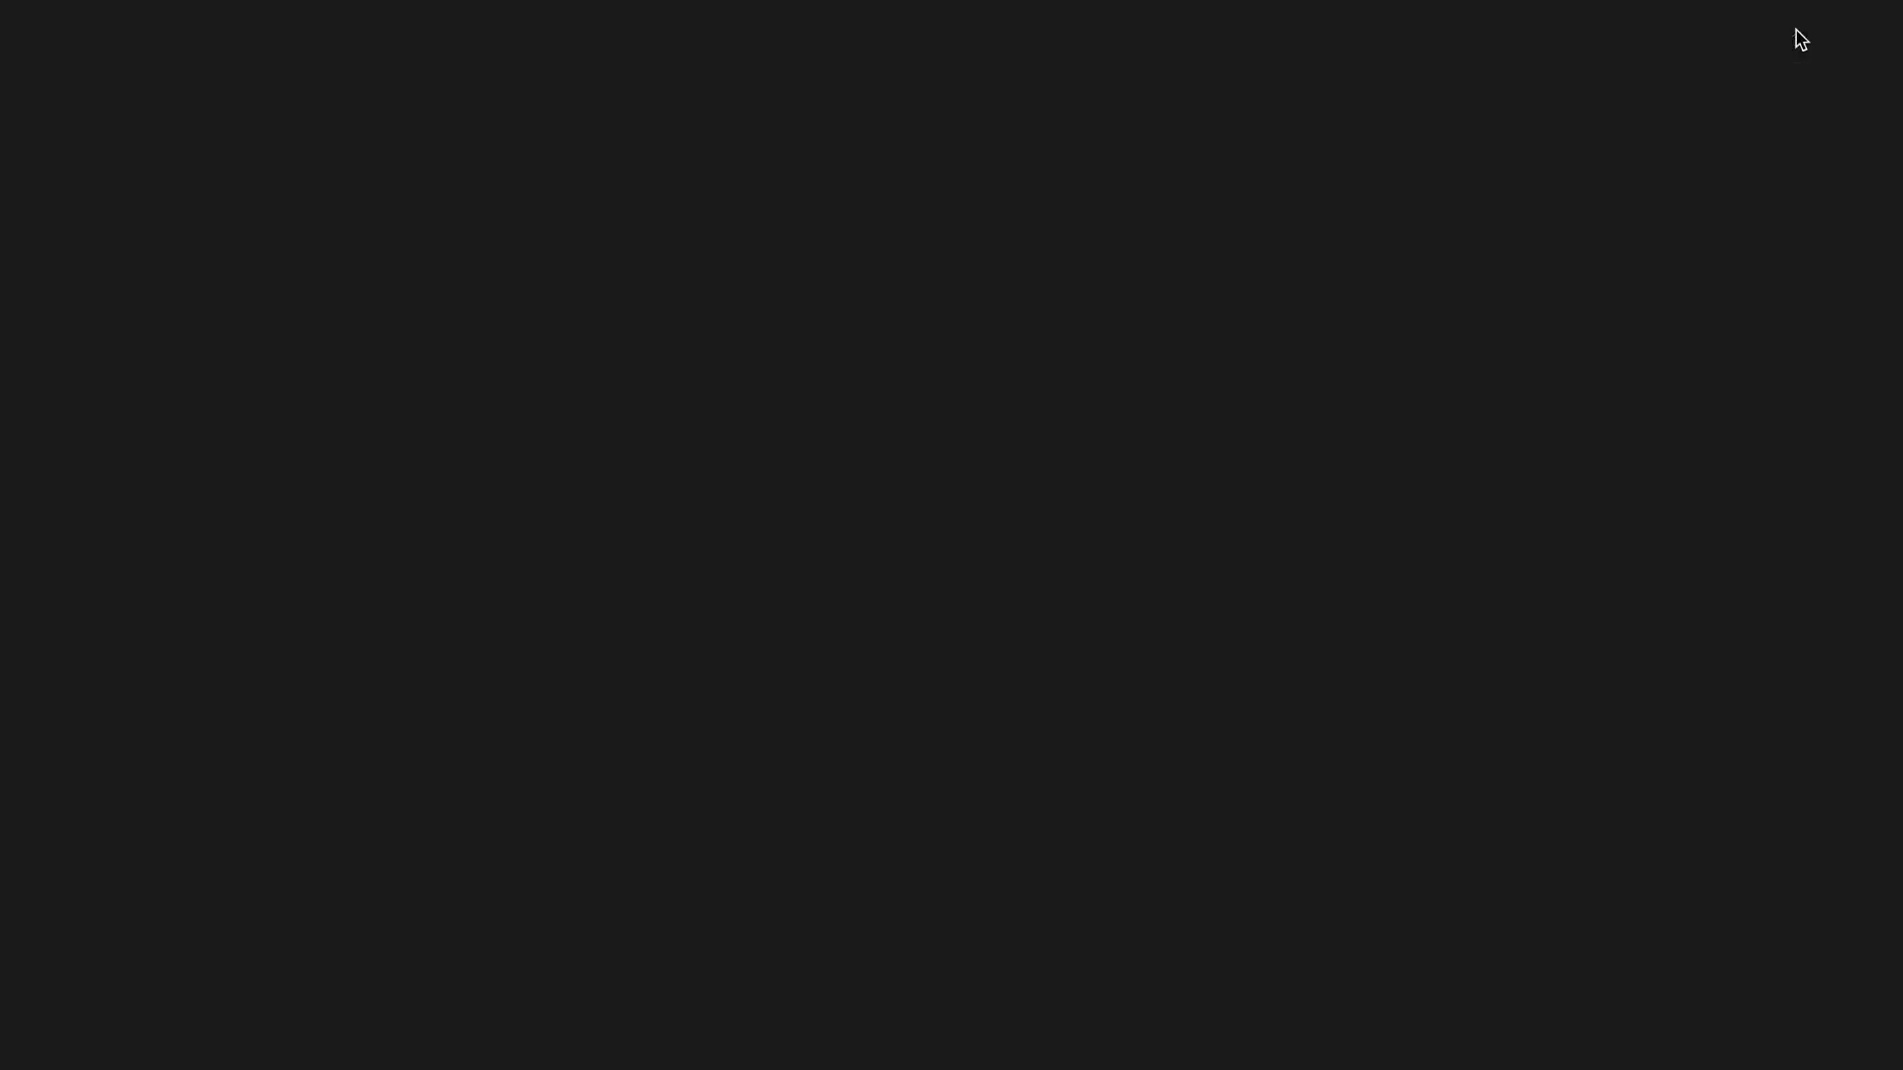